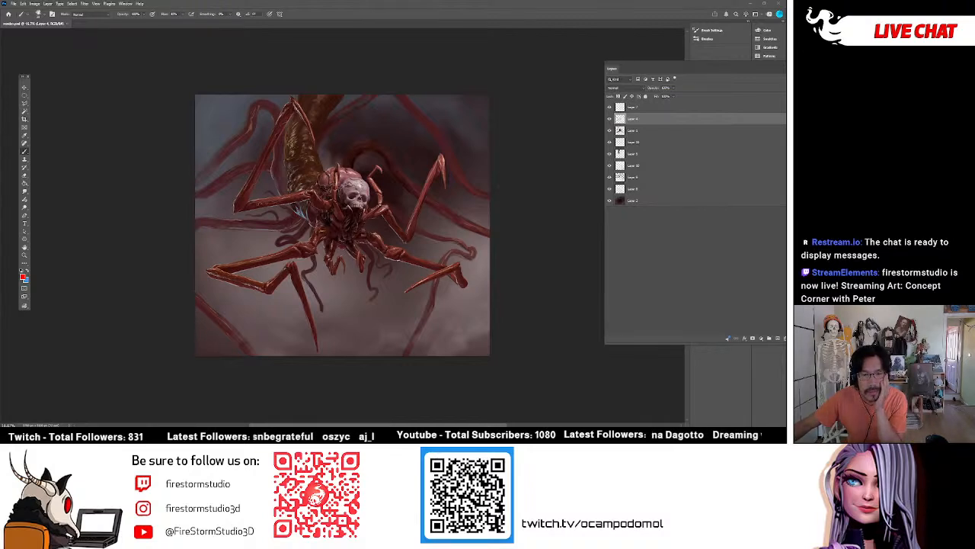
Switch to the browser showing the Sketchfab lizard skull and move its window off the painting.
key("alt+Tab")
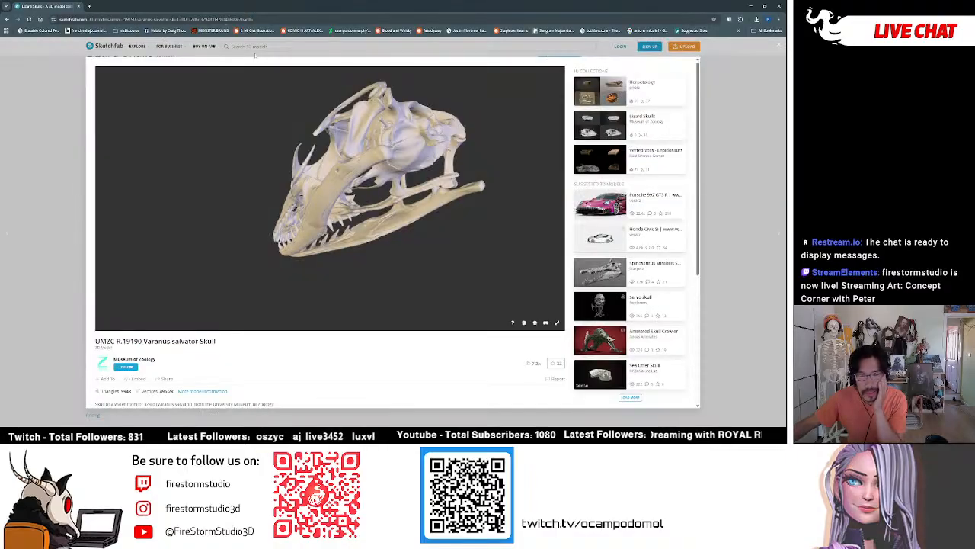
left_click_drag(228, 11, 0, 56)
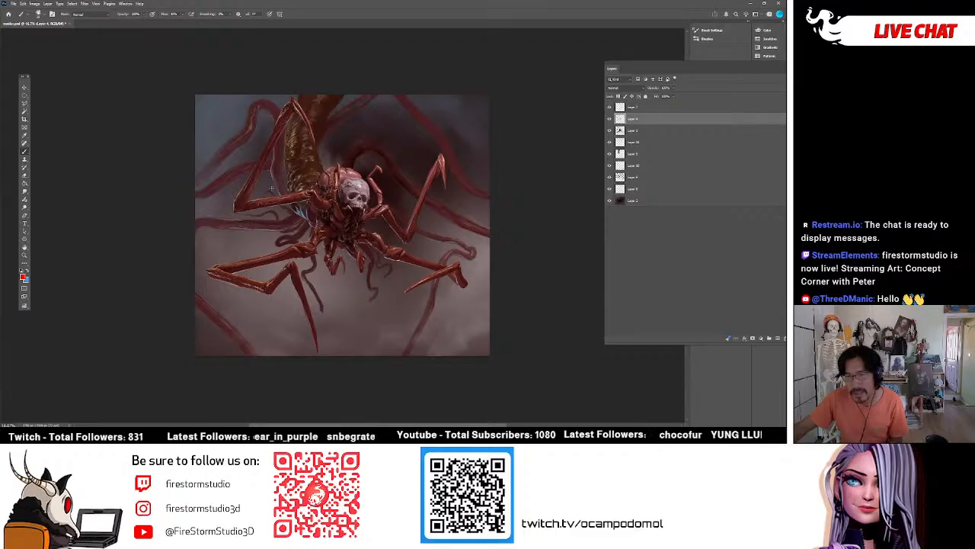
Inspect the creature's skull and legs up close, comparing the painting with and without Layer 4.
key("z")
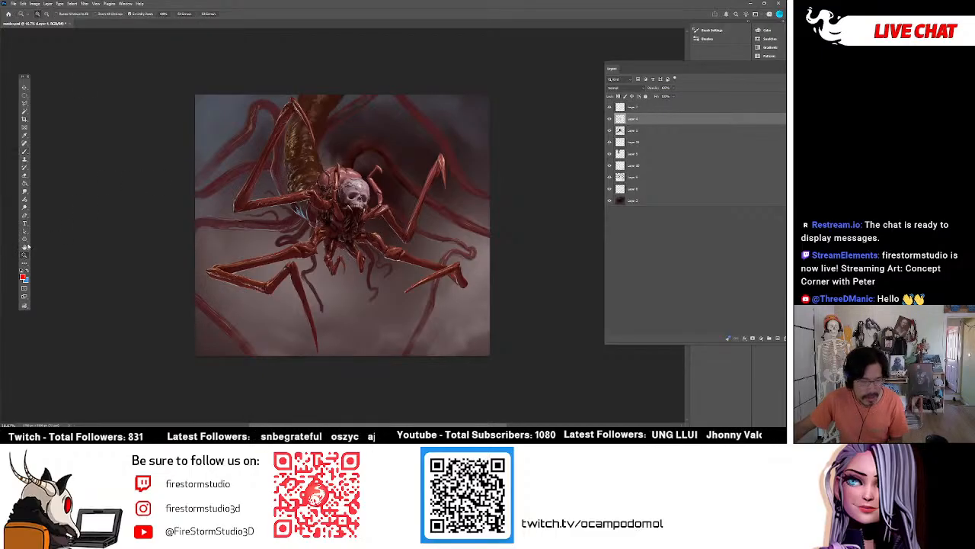
left_click_drag(355, 170, 374, 185)
left_click_drag(353, 221, 358, 161)
left_click_drag(287, 202, 315, 188)
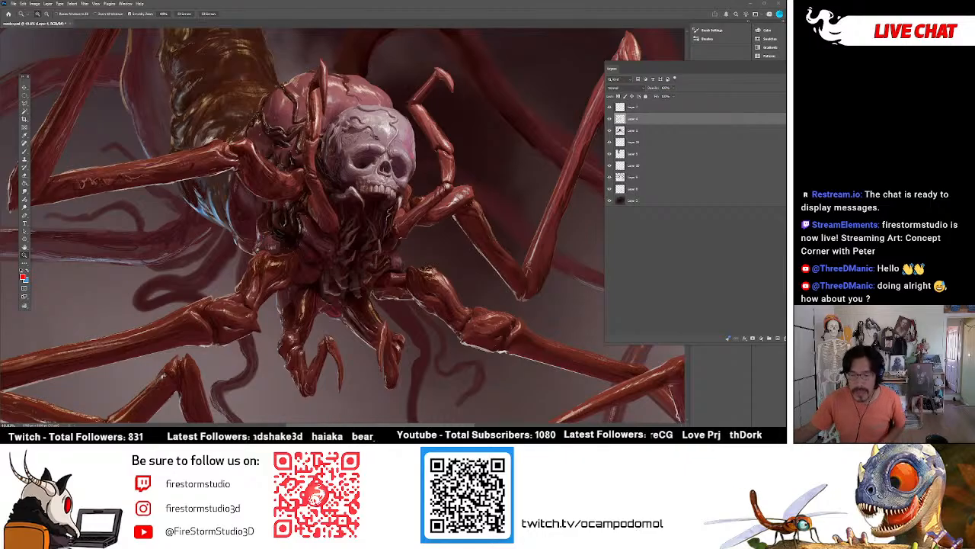
left_click(609, 120)
left_click(609, 119)
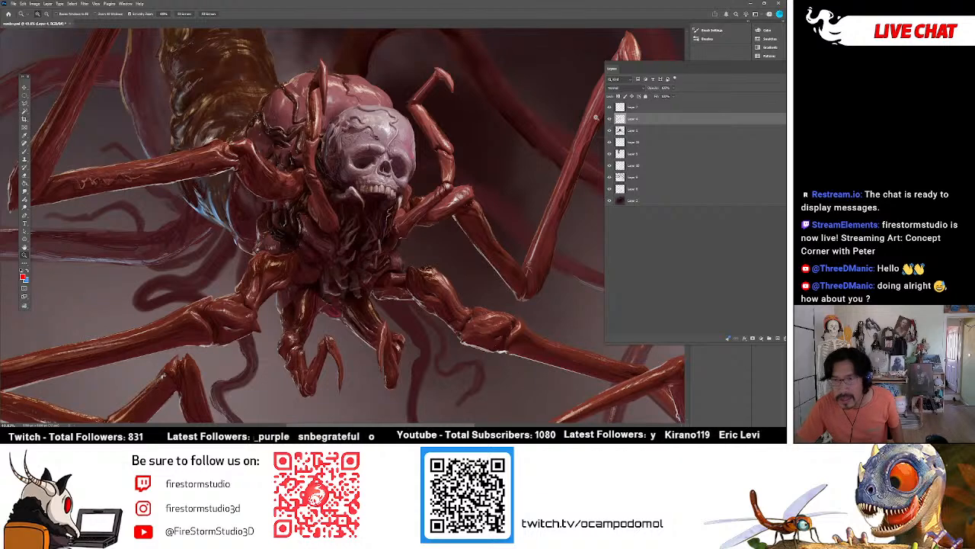
left_click(610, 119)
left_click(610, 120)
Touch up the small hooked limb beside the skull on Layer 4 with the Brush tool, using colours from the limb.
left_click(23, 151)
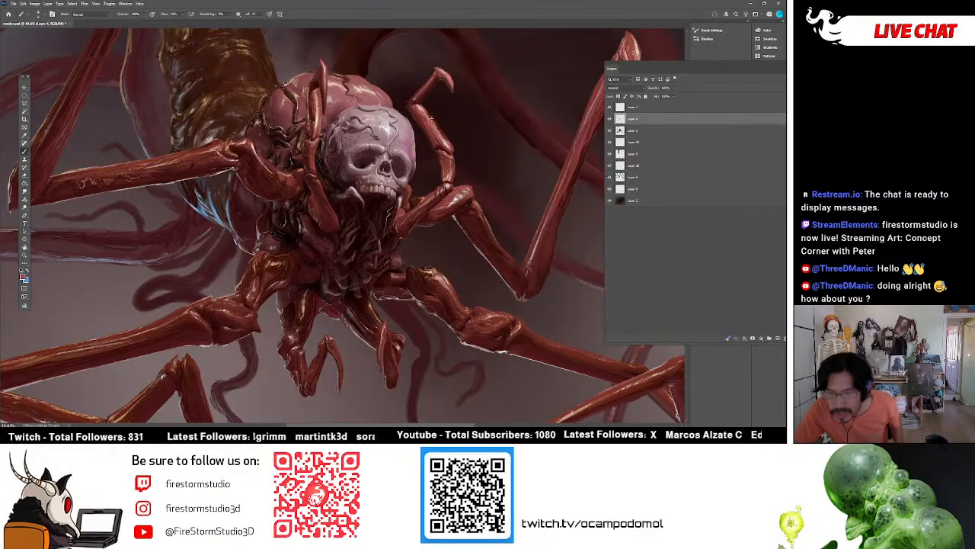
left_click(417, 97, "alt")
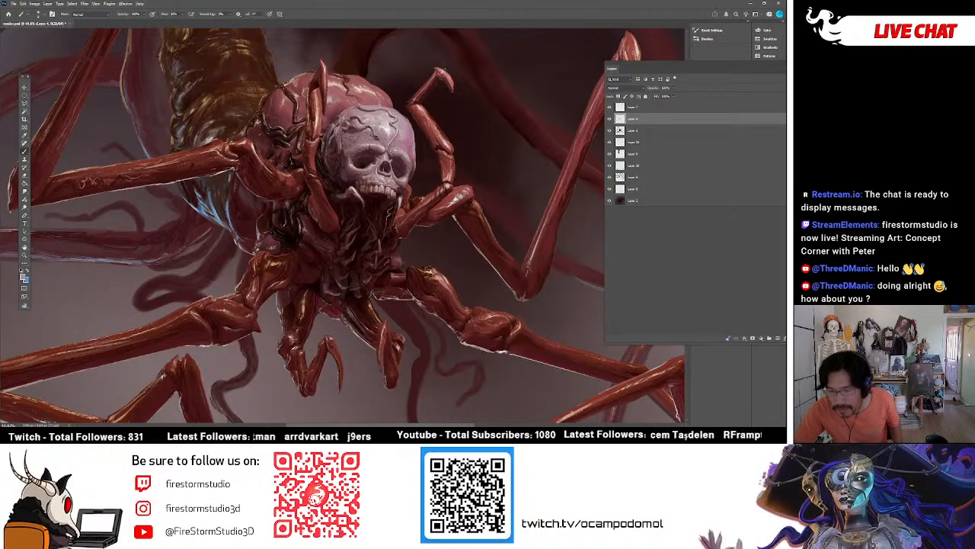
left_click(432, 78, "alt")
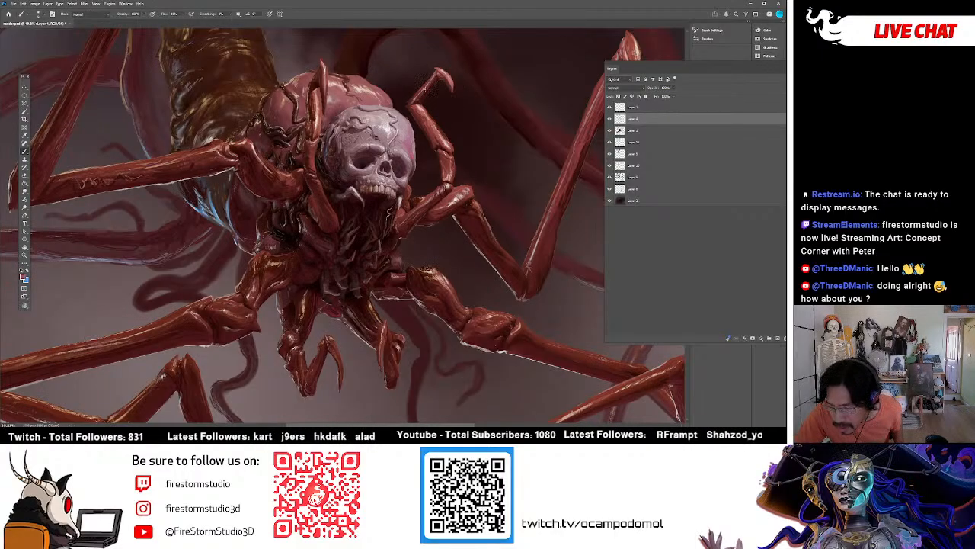
left_click(428, 85, "alt")
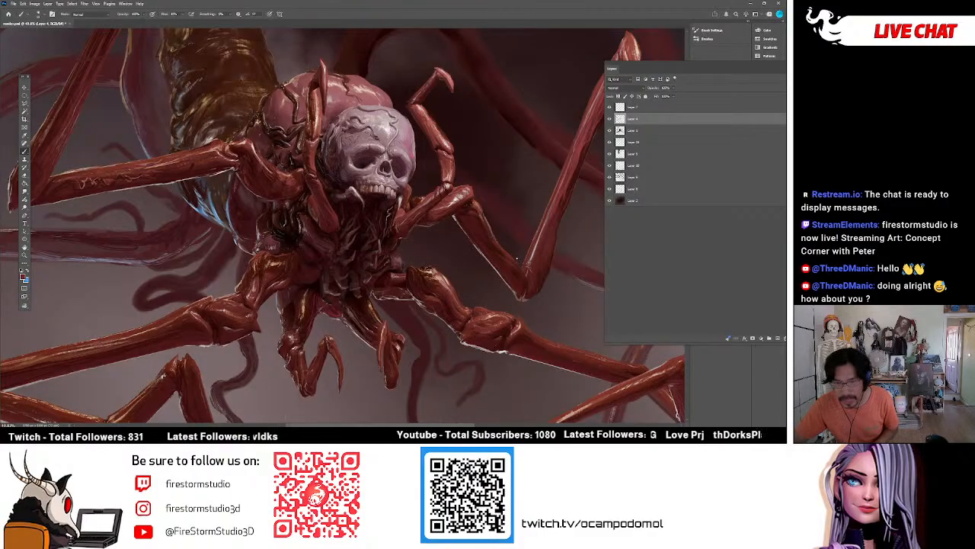
Switch to the speckled sampled brush and reduce its size for texturing the bend of the long raised leg.
left_click(47, 15)
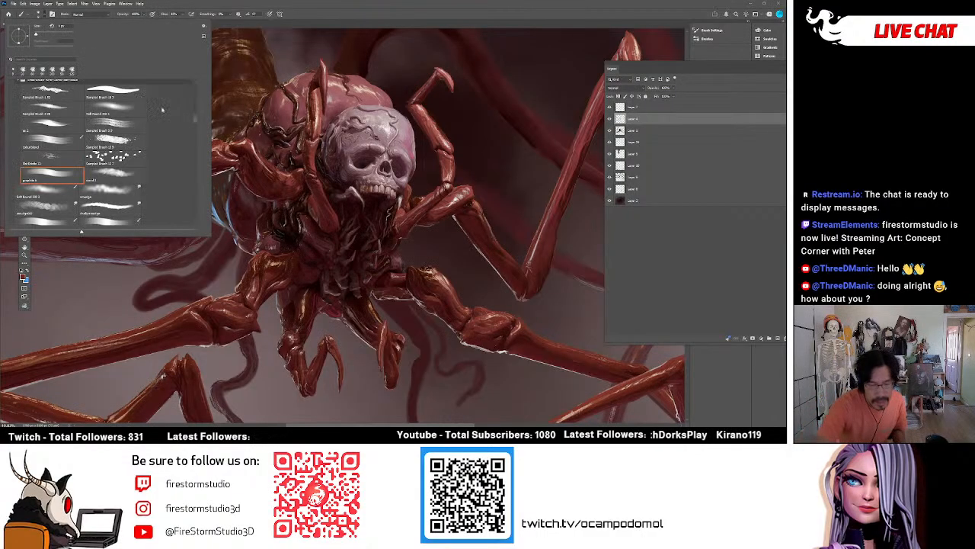
mouse_move(199, 119)
left_mouse_down()
mouse_move(196, 169)
mouse_move(198, 150)
left_mouse_up()
left_click(116, 156)
left_click(535, 271)
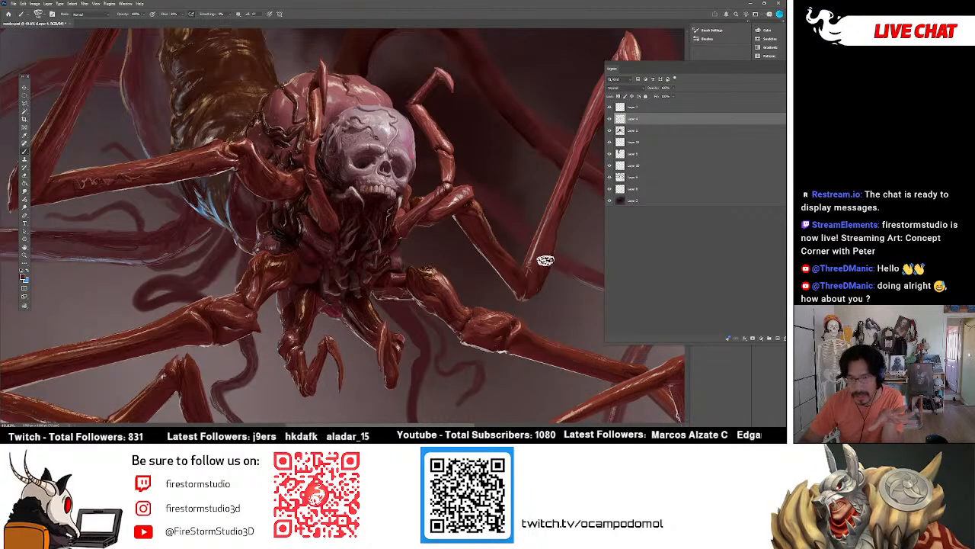
key("[")
key("[")
key("[")
key("[")
key("[")
key("[")
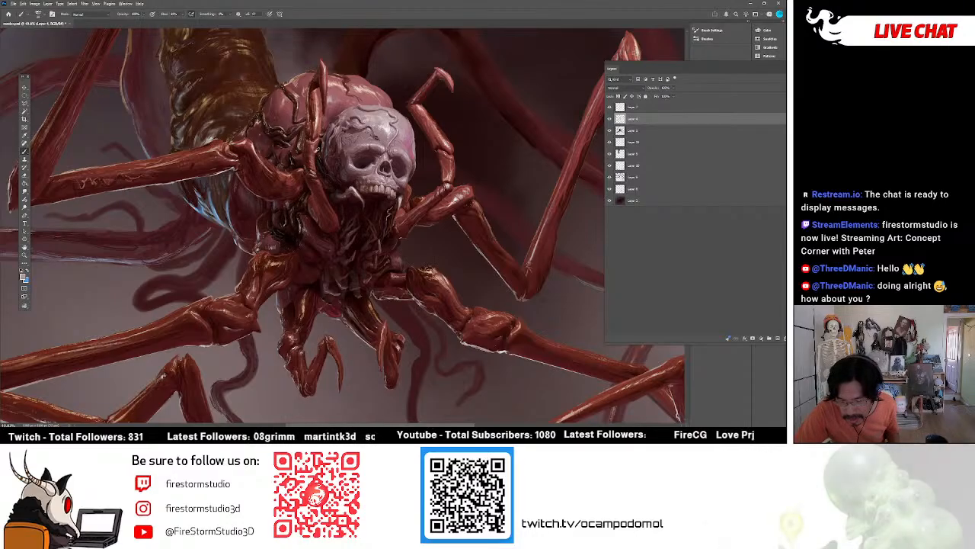
Add textured brush touches to the thin limb in front of the skull and the base of the small hooked limb.
left_click(310, 157, "alt")
left_click(318, 168, "alt")
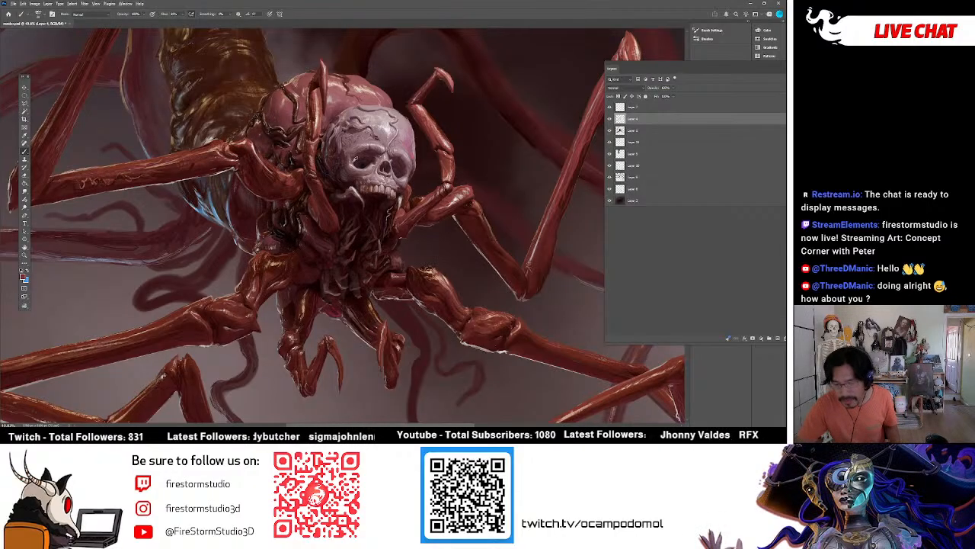
left_click(448, 184, "alt")
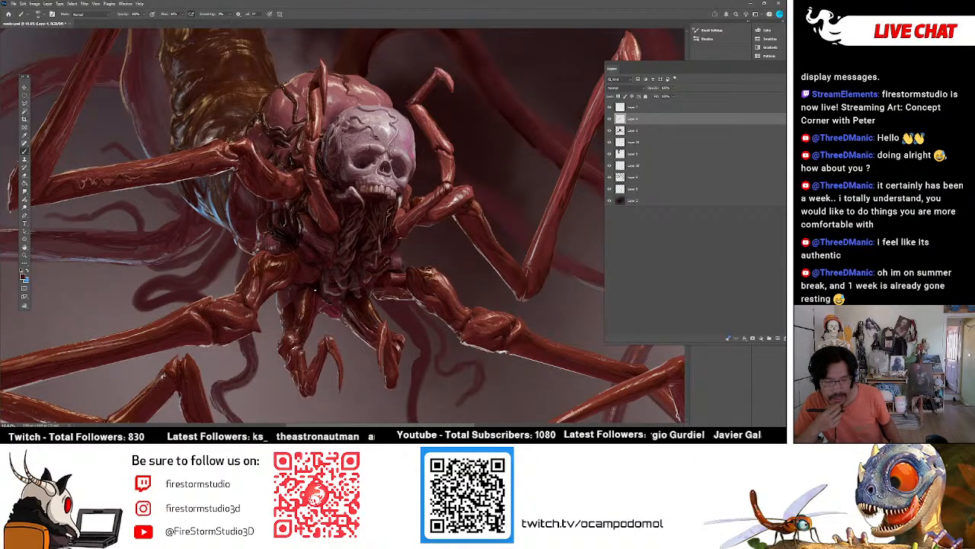
Refine the pale blue strands on the underside of the abdomen with light blue and dark brush strokes.
left_click(214, 206, "alt")
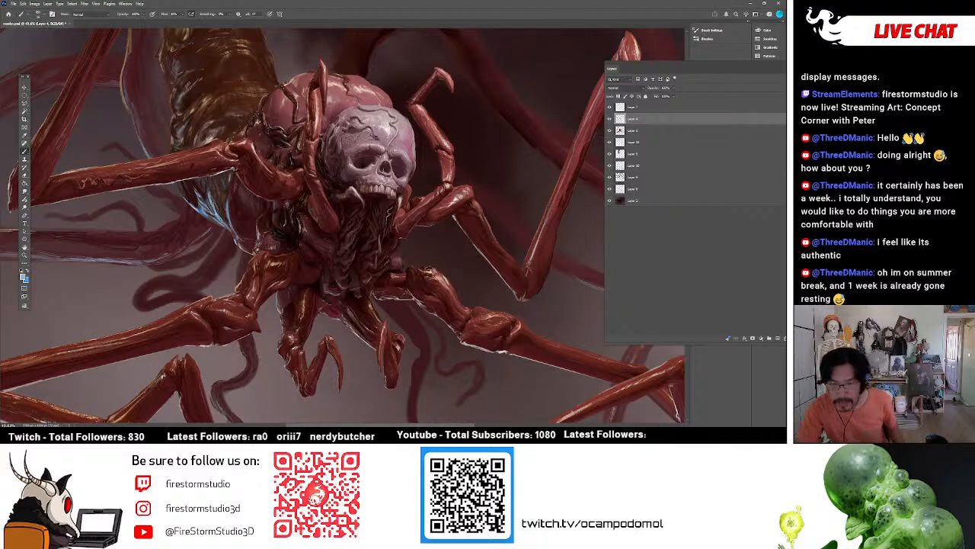
left_click(207, 215, "alt")
left_click(208, 221, "alt")
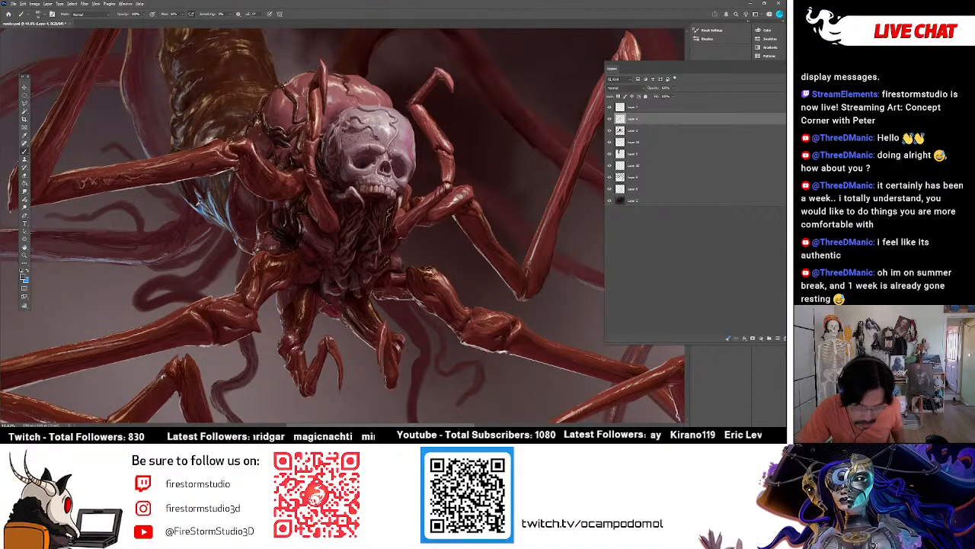
left_click(199, 207, "alt")
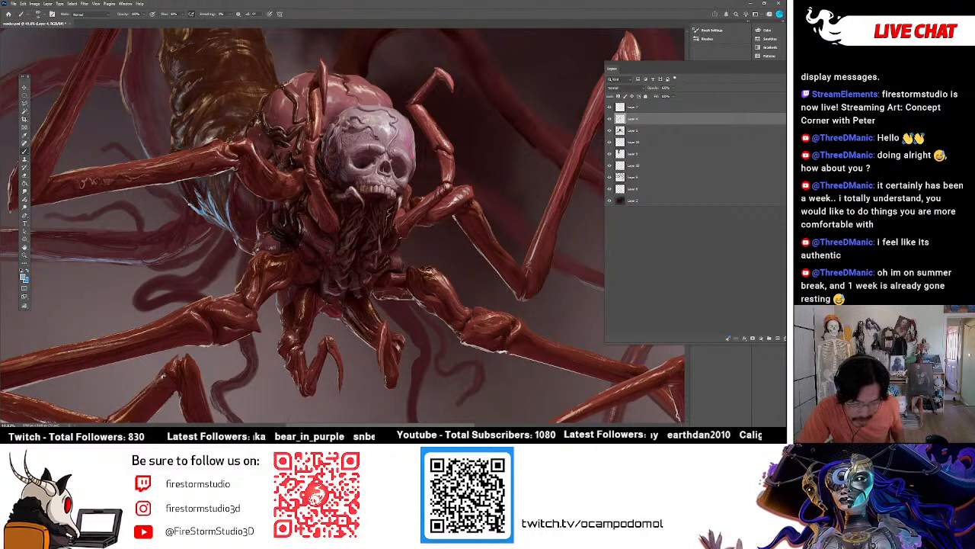
left_click_drag(192, 204, 202, 210)
left_click(198, 206, "alt")
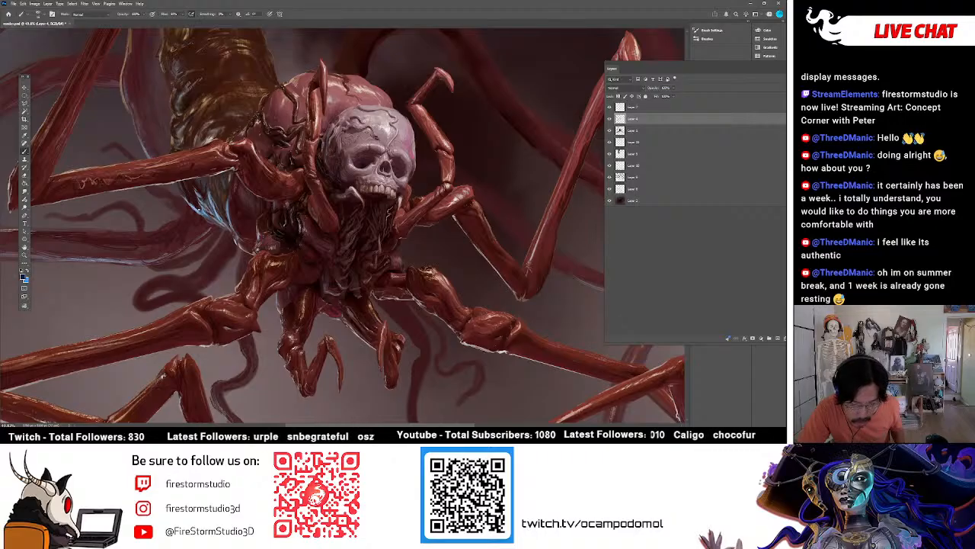
left_click(201, 214, "alt")
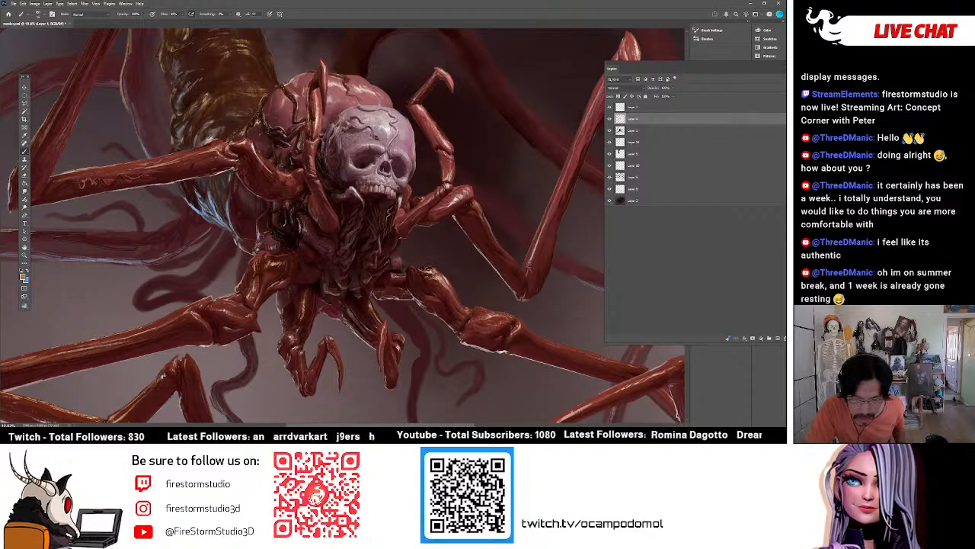
Add textured brush detail to the golden-brown segmented abdomen using colours from its surface.
left_click(209, 87, "alt")
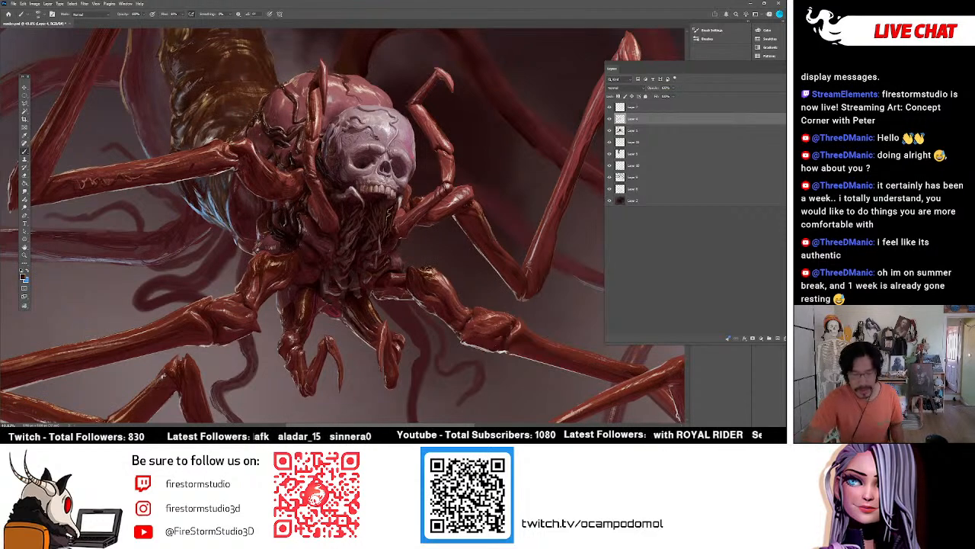
scroll(301, 288, "up", 5)
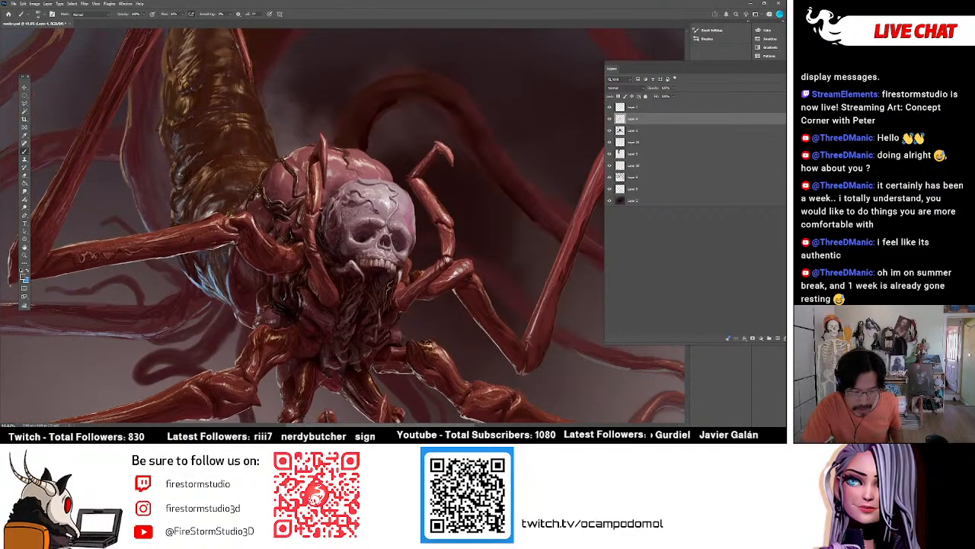
left_click(189, 168, "alt")
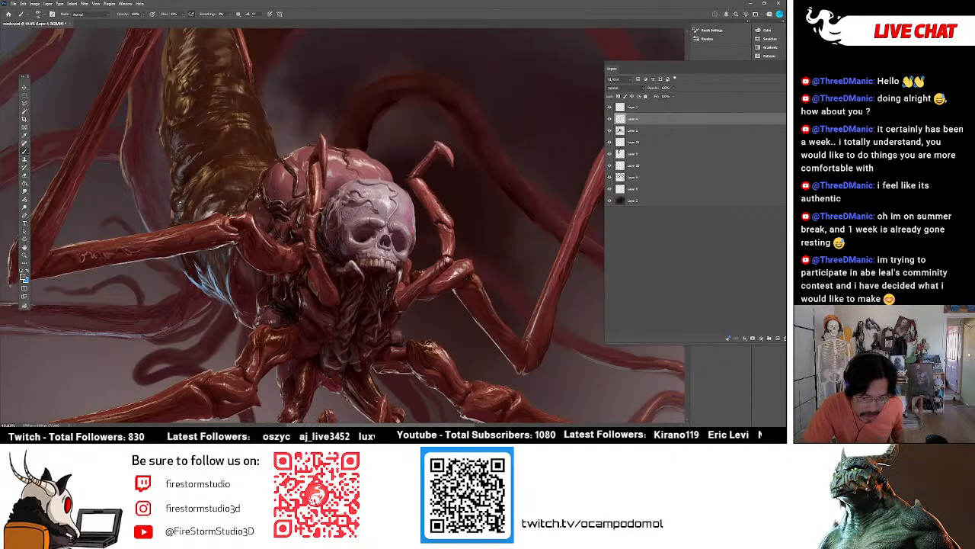
left_click(210, 213, "alt")
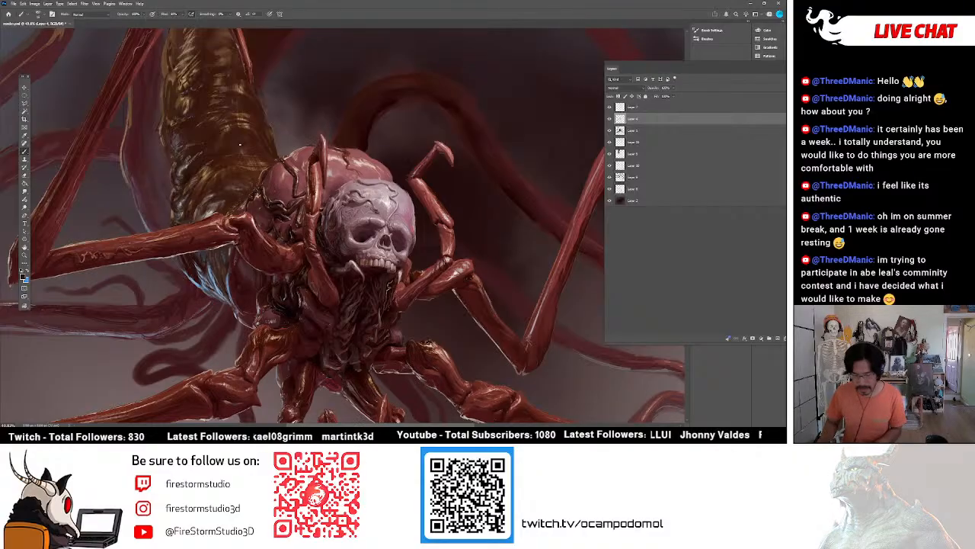
Paint textured detail onto the pink brain-like lobe behind the skull.
scroll(420, 187, "down", 7)
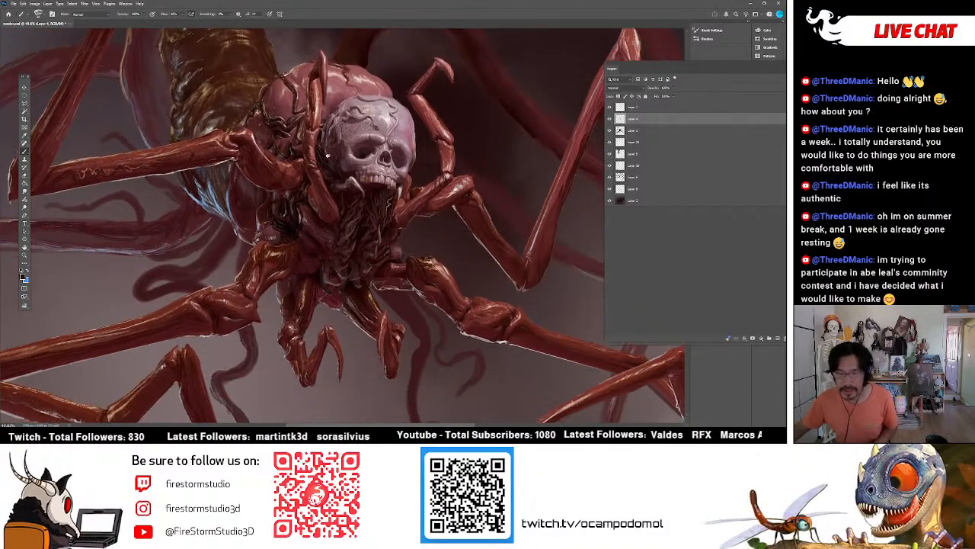
scroll(420, 187, "up", 3)
scroll(420, 187, "down", 2)
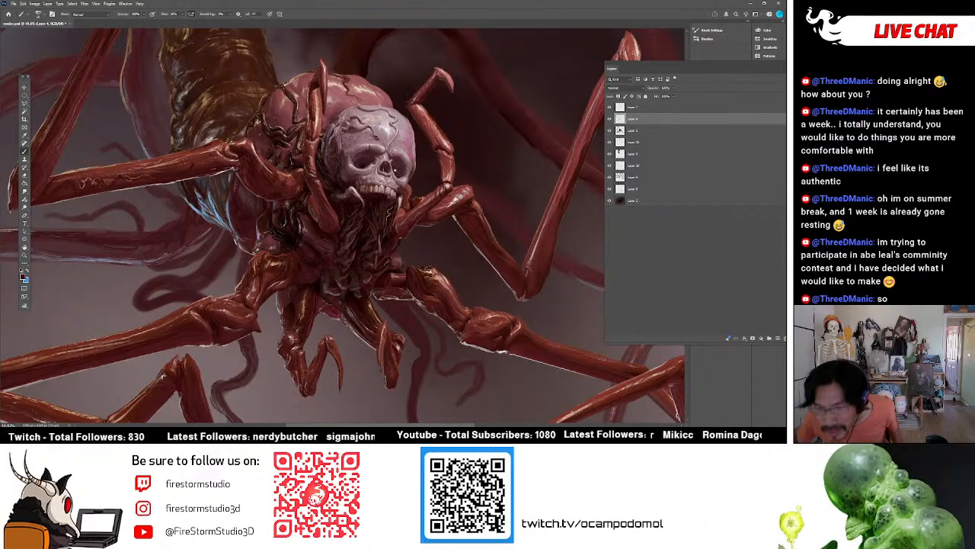
scroll(400, 221, "up", 4)
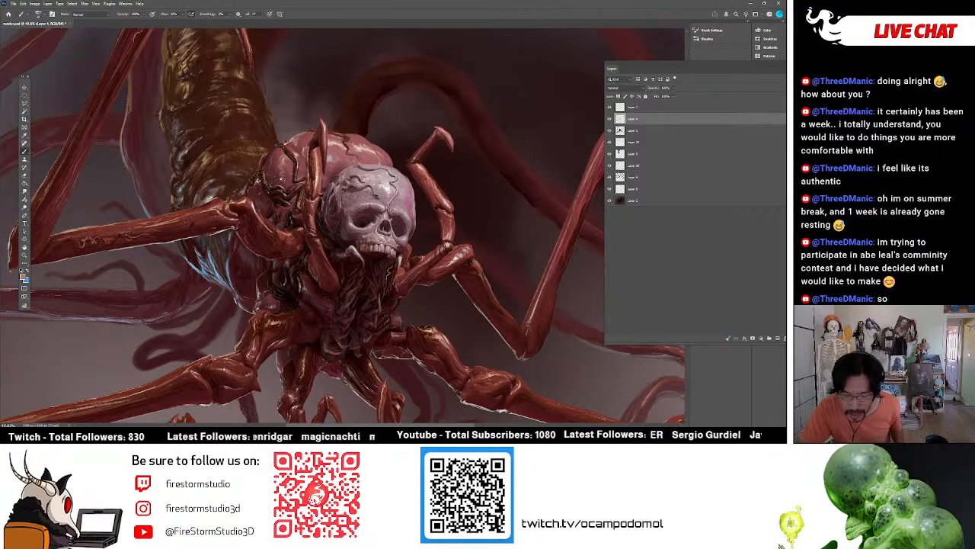
left_click(282, 179, "alt")
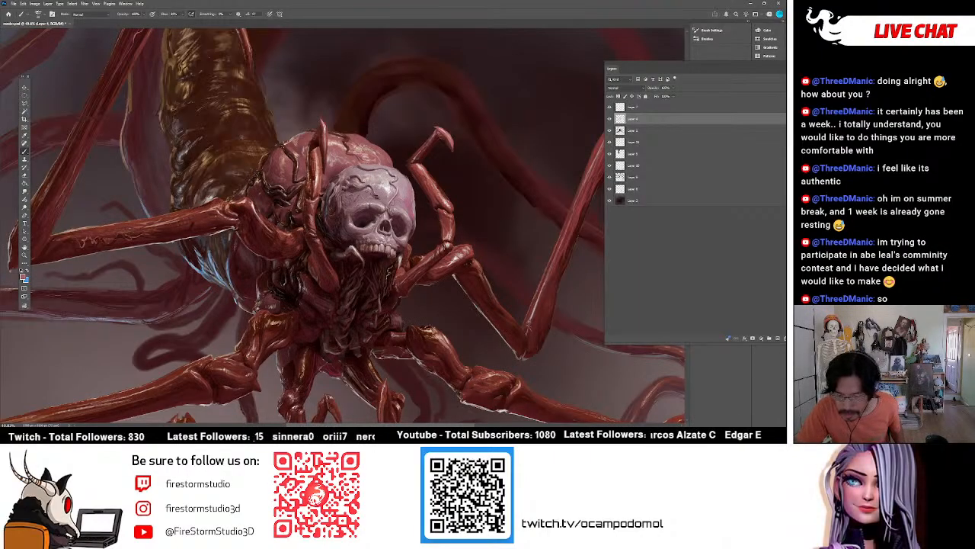
Paint detail on the flesh strands between the two small front legs beneath the creature's face.
scroll(398, 147, "down", 5)
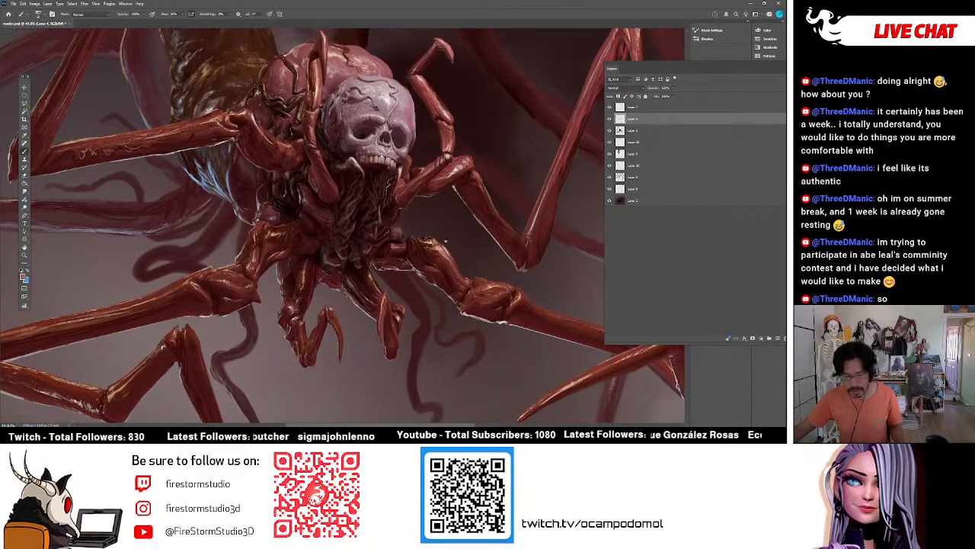
scroll(443, 241, "down", 1)
scroll(435, 240, "up", 3)
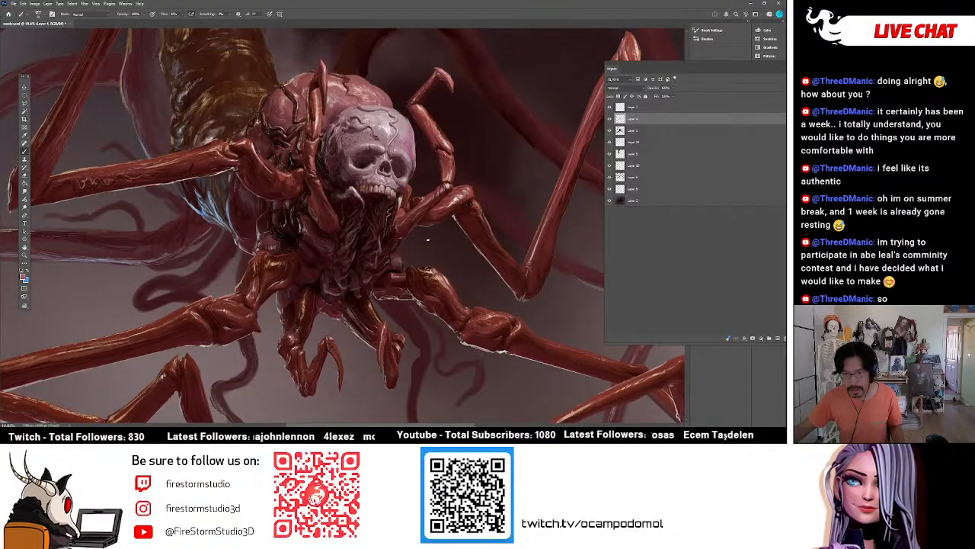
scroll(427, 240, "down", 2)
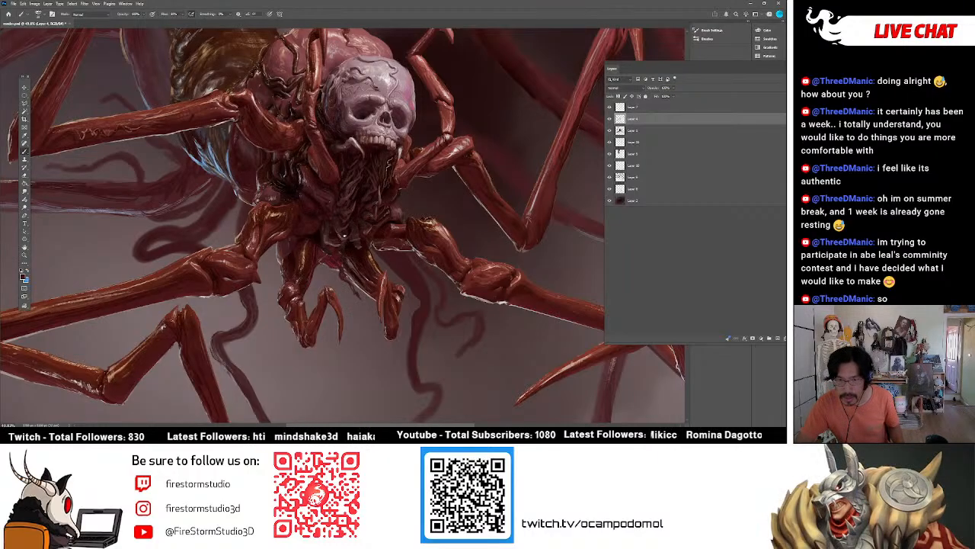
left_click(360, 281, "alt")
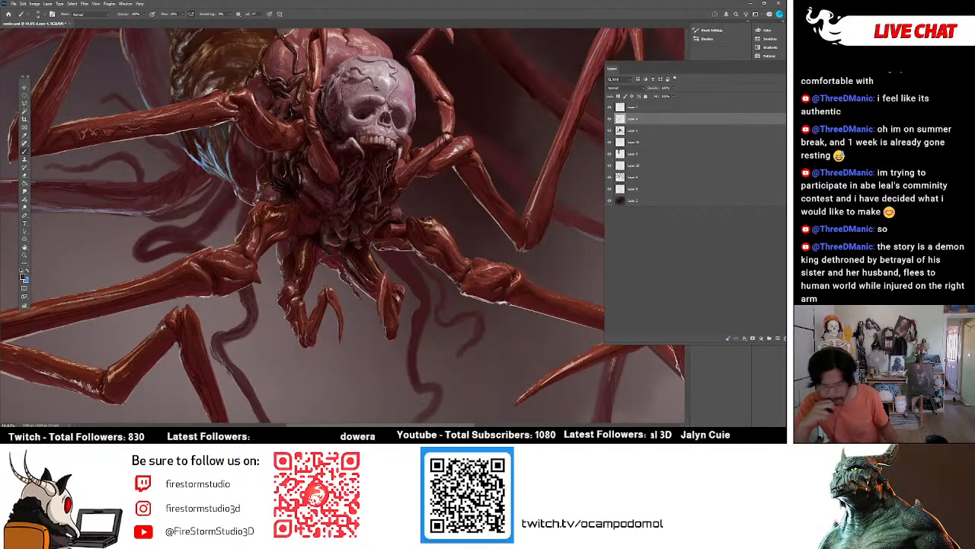
left_click(339, 272, "alt")
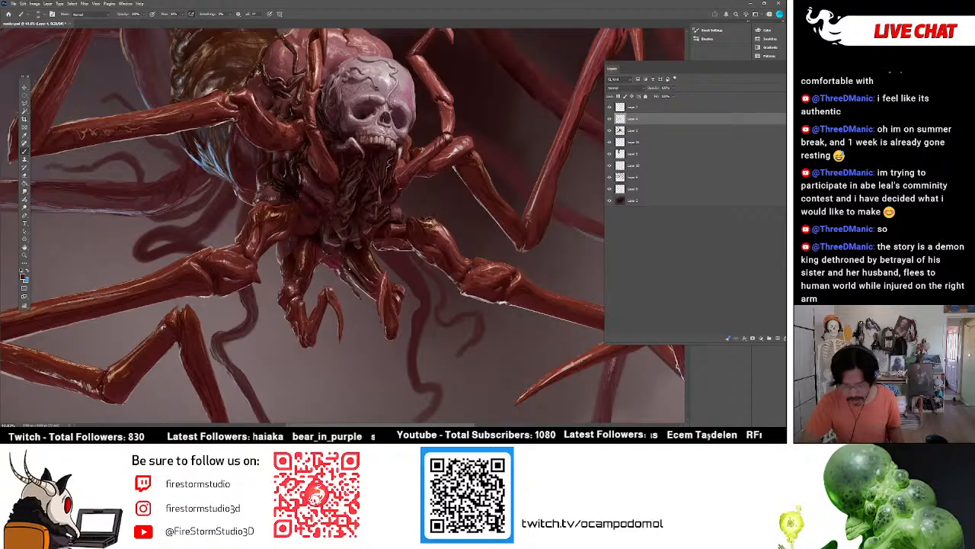
Add a new layer, pick a very dark colour and paint a thin drool strand hanging from the front claw tip.
scroll(349, 269, "down", 3)
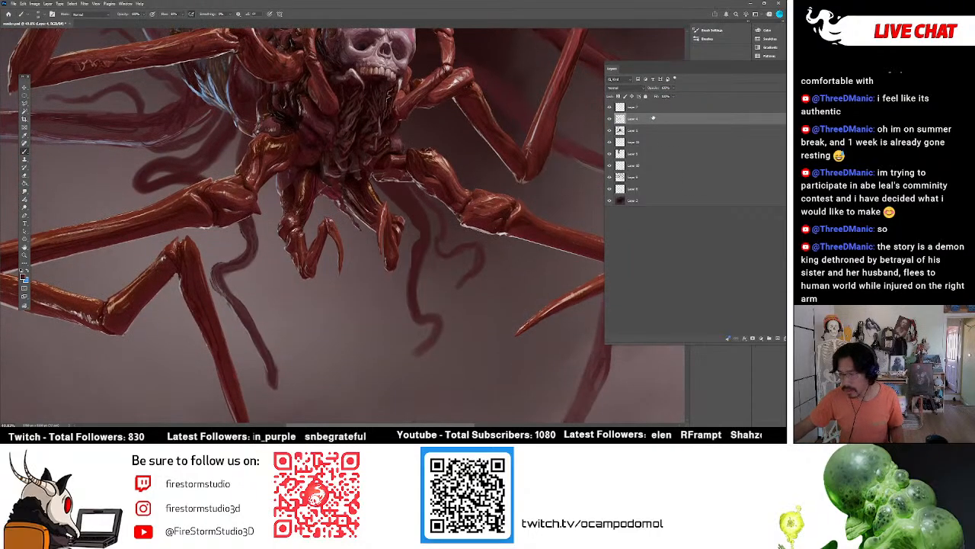
key("ctrl+shift+n")
key("Return")
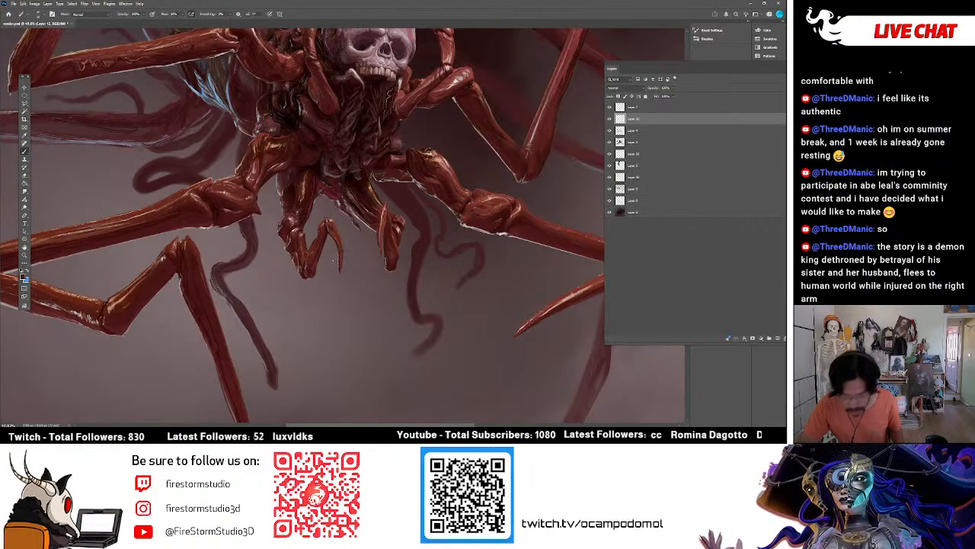
left_click(23, 275)
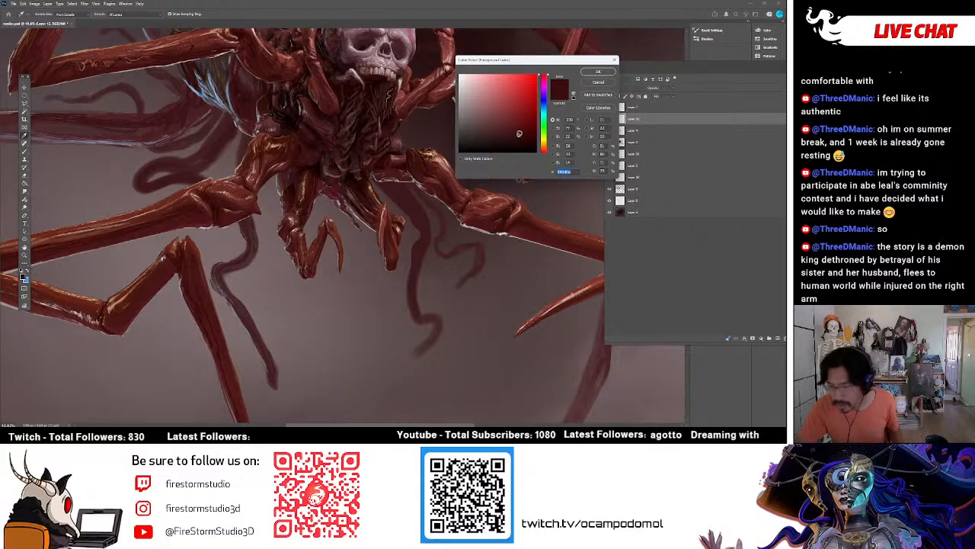
left_click(599, 71)
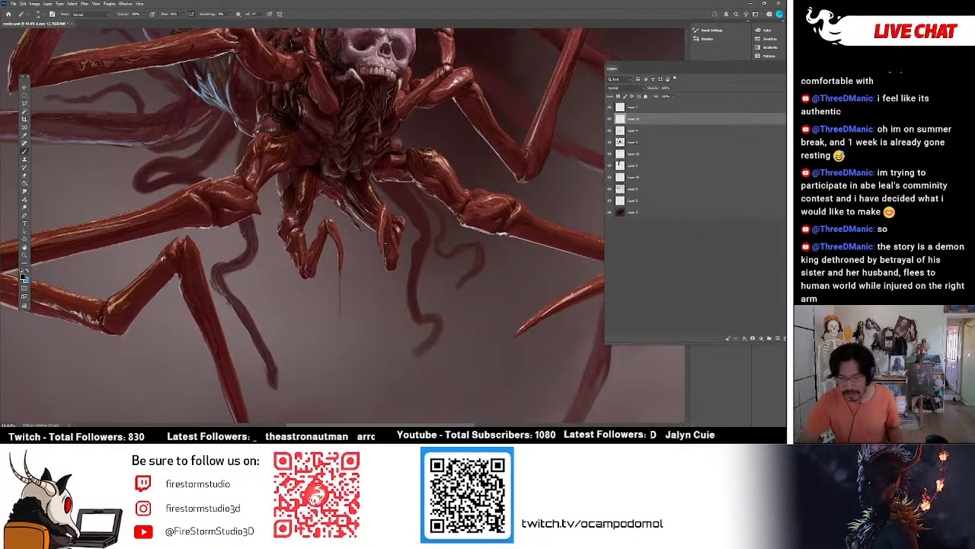
Rename the new layer as DROOL.
double_click(632, 119)
left_click(634, 122)
double_click(638, 120)
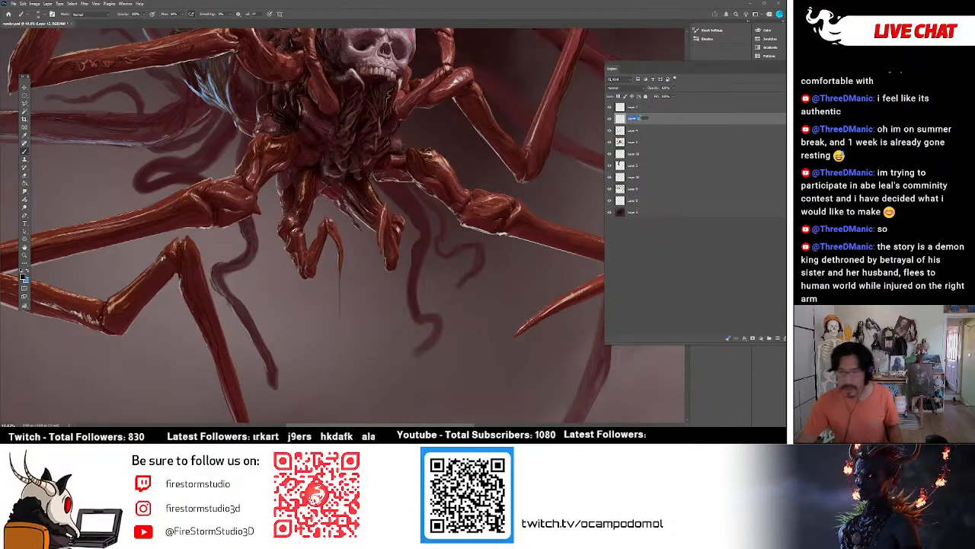
type("mirror")
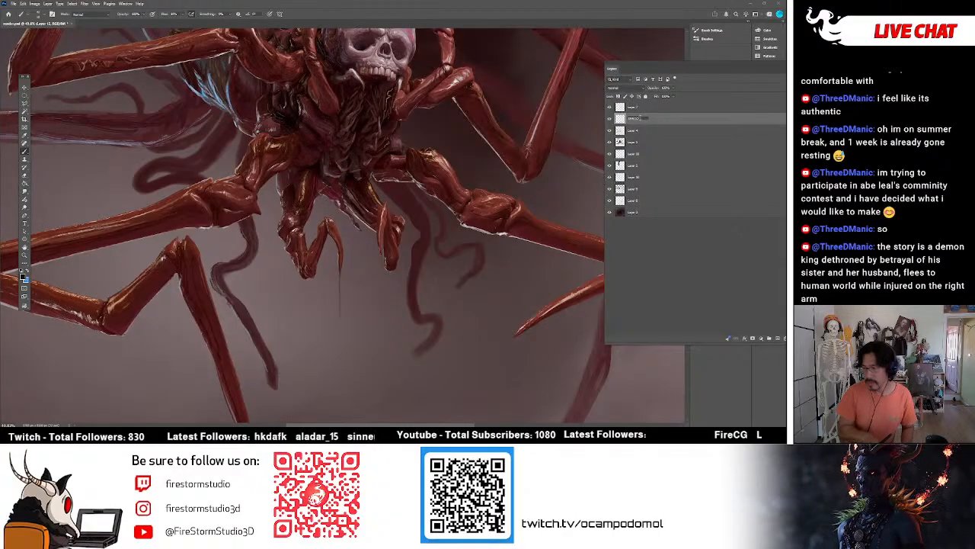
key("BackSpace")
key("BackSpace")
key("BackSpace")
key("BackSpace")
type("DROOL")
key("Return")
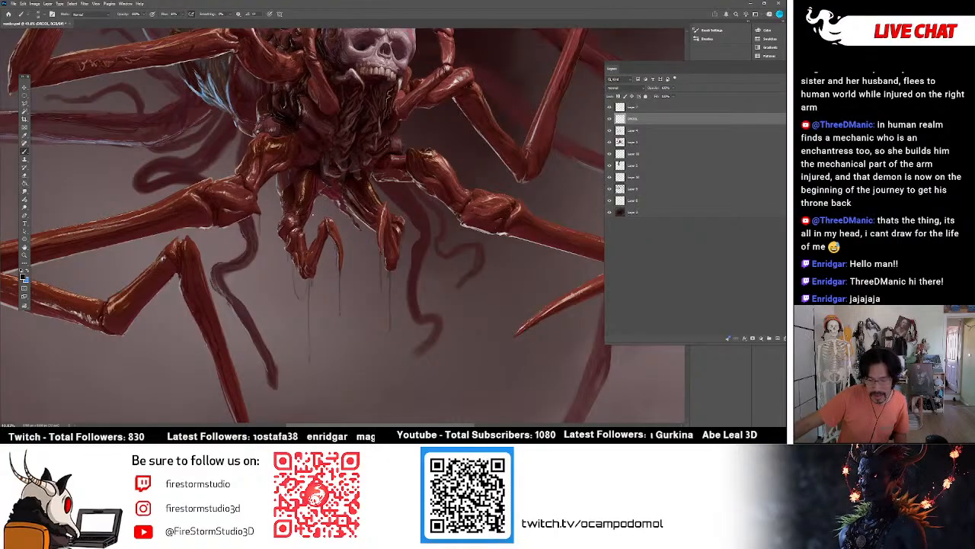
Paint thin dark drool strands hanging from the pointed tip of the creature's large right leg.
scroll(486, 267, "down", 5)
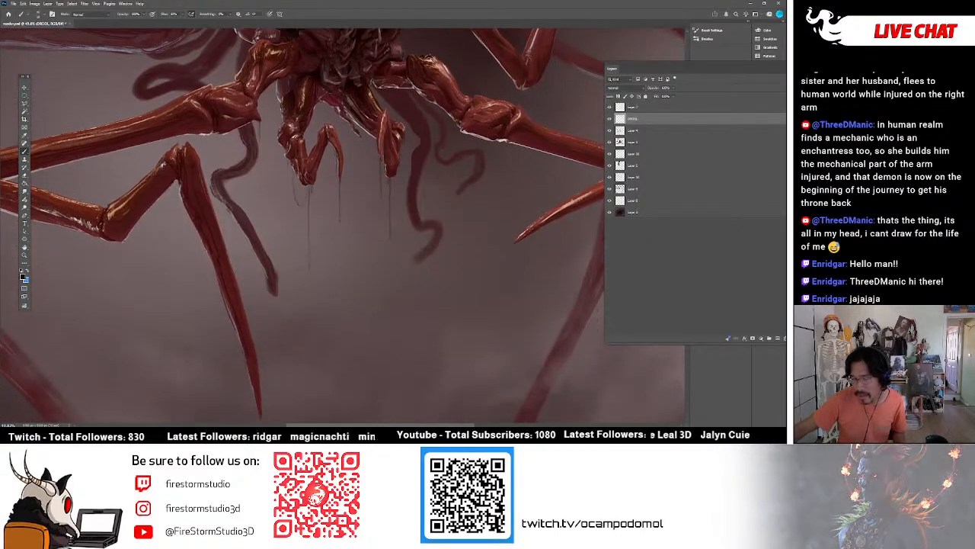
scroll(486, 267, "right", 5)
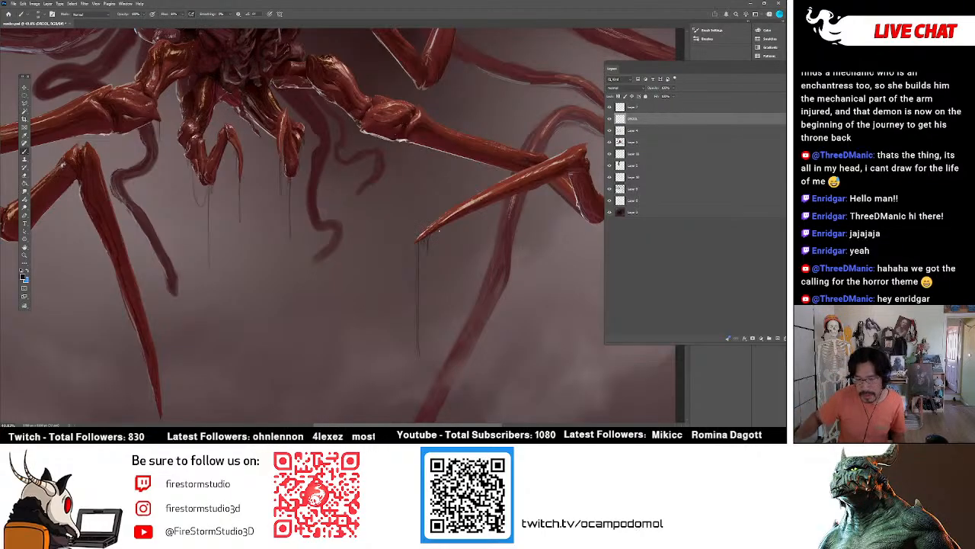
key("z")
left_click(360, 180, "alt")
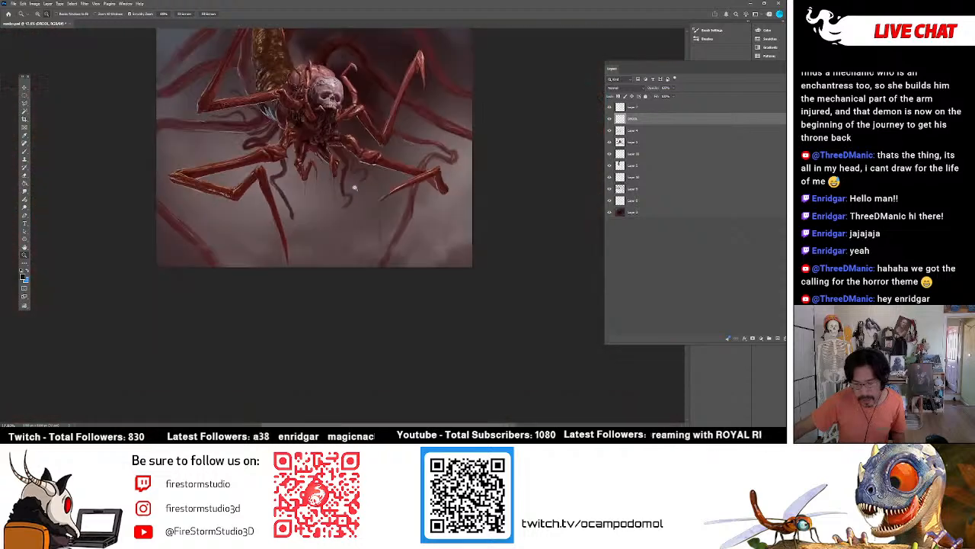
left_click(361, 186, "alt")
Add pale highlights along the drool strands hanging from the two small front claws.
left_click_drag(327, 183, 376, 185)
left_click_drag(304, 151, 403, 216)
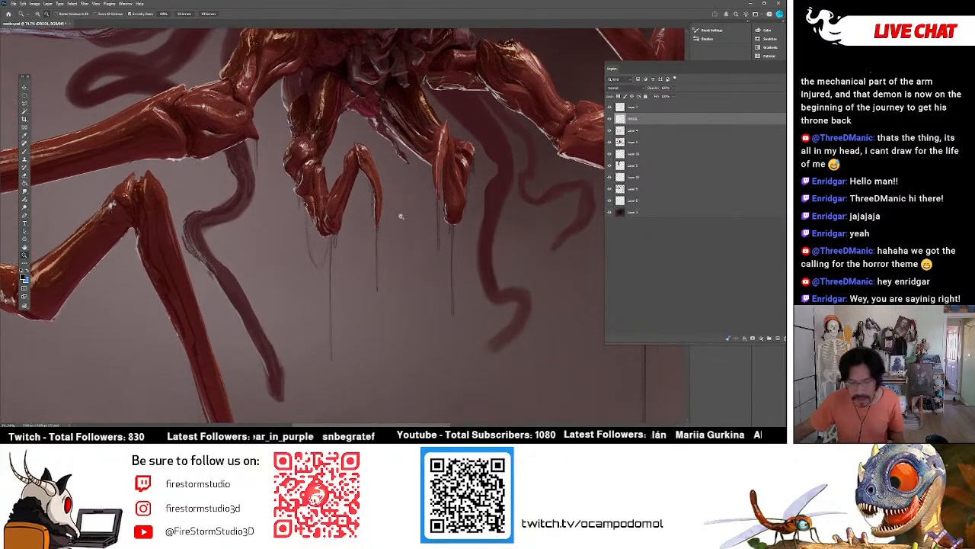
key("b")
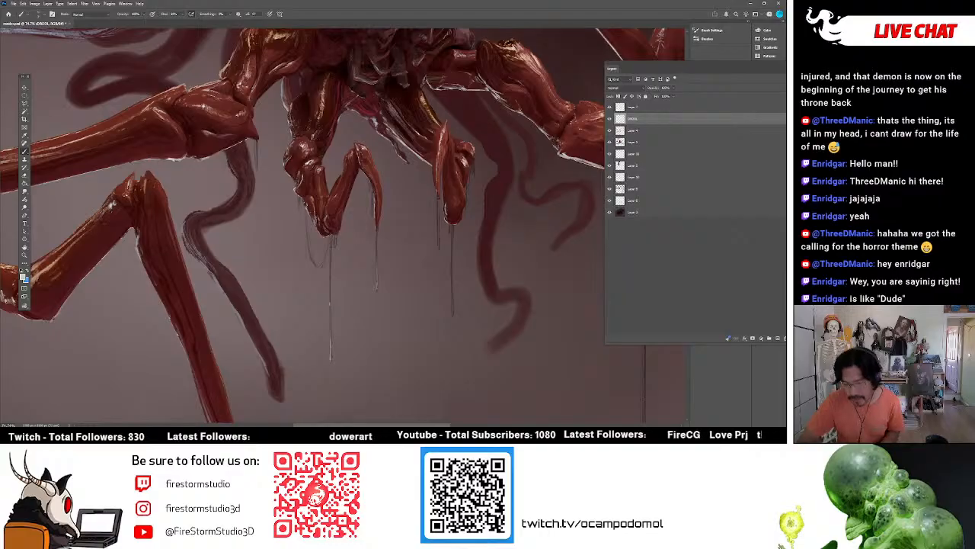
key("ctrl+z")
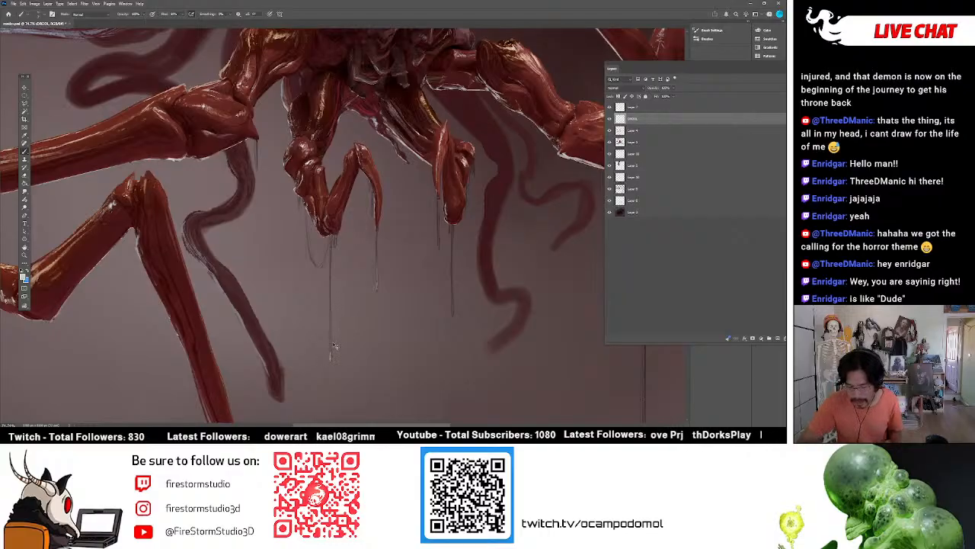
left_click_drag(331, 358, 331, 323)
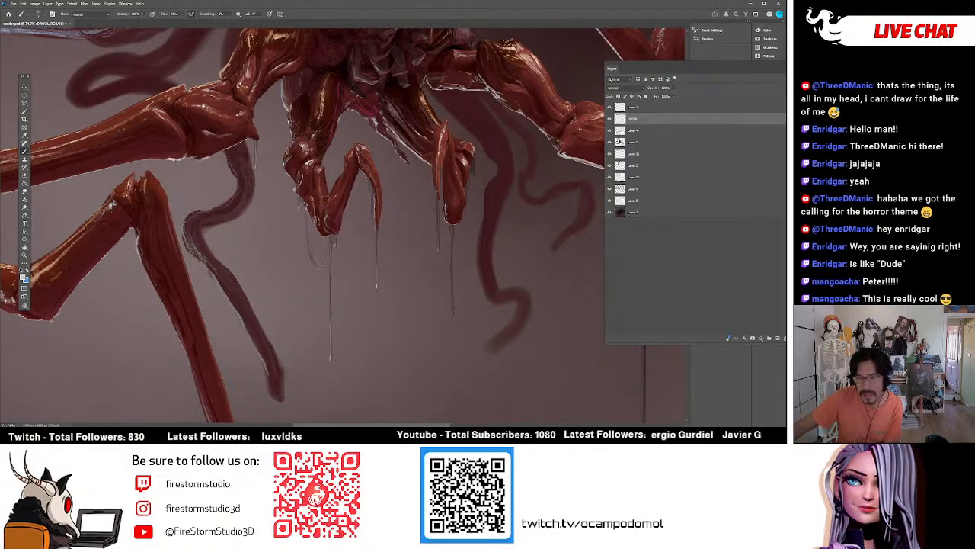
Paint pale drool running from the skull's mouth over the flesh strands below it.
scroll(399, 191, "up", 6)
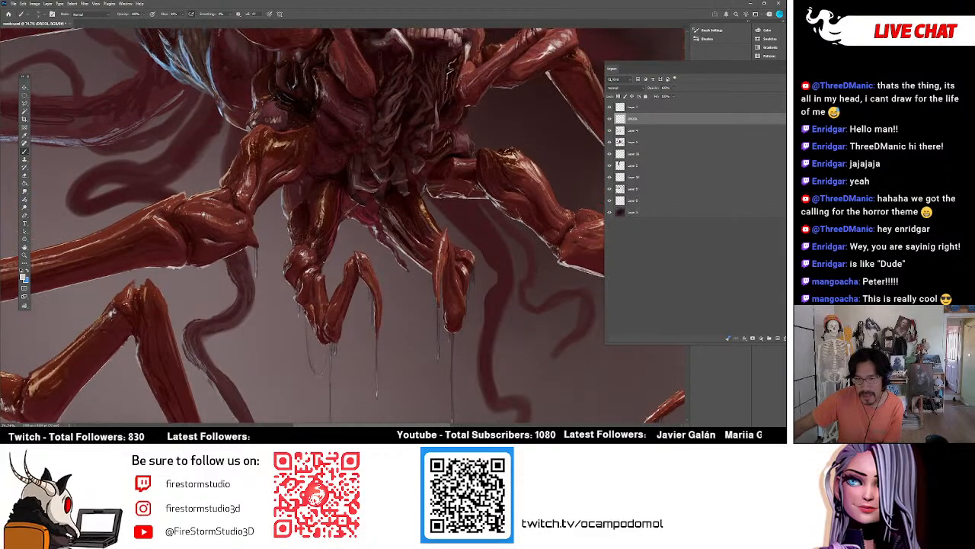
scroll(399, 191, "up", 1)
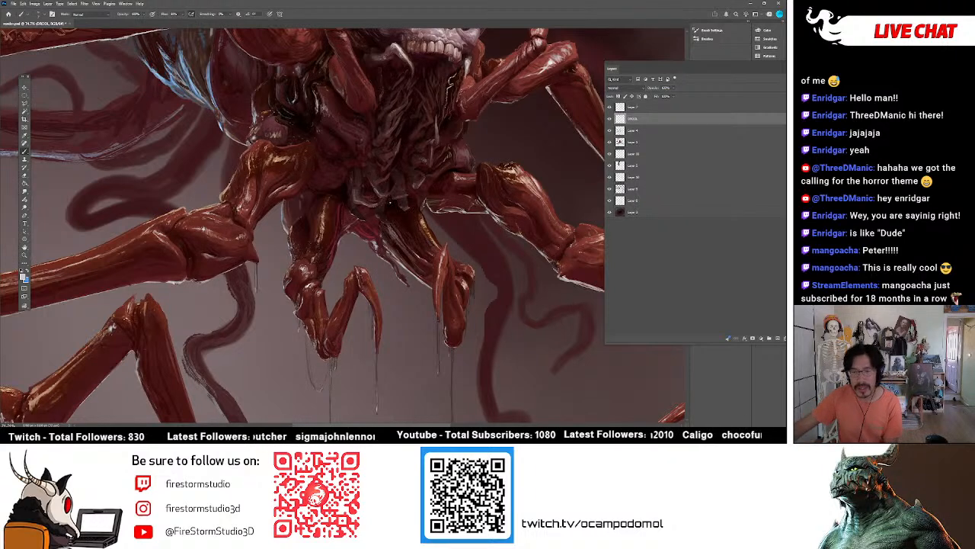
scroll(430, 231, "down", 6)
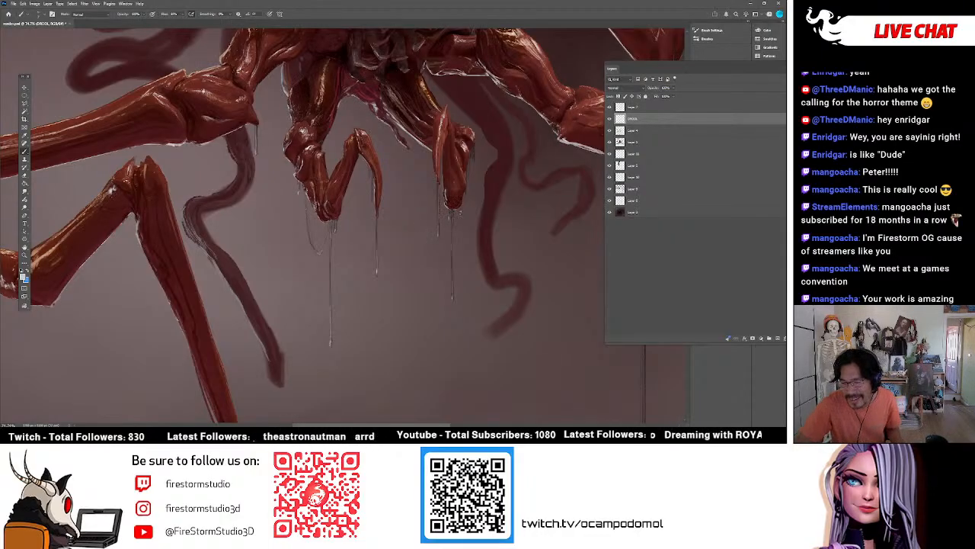
left_click_drag(437, 425, 454, 413)
Paint thin light drool strands dripping from the lower ends of the flesh beneath the skull.
scroll(454, 413, "up", 5)
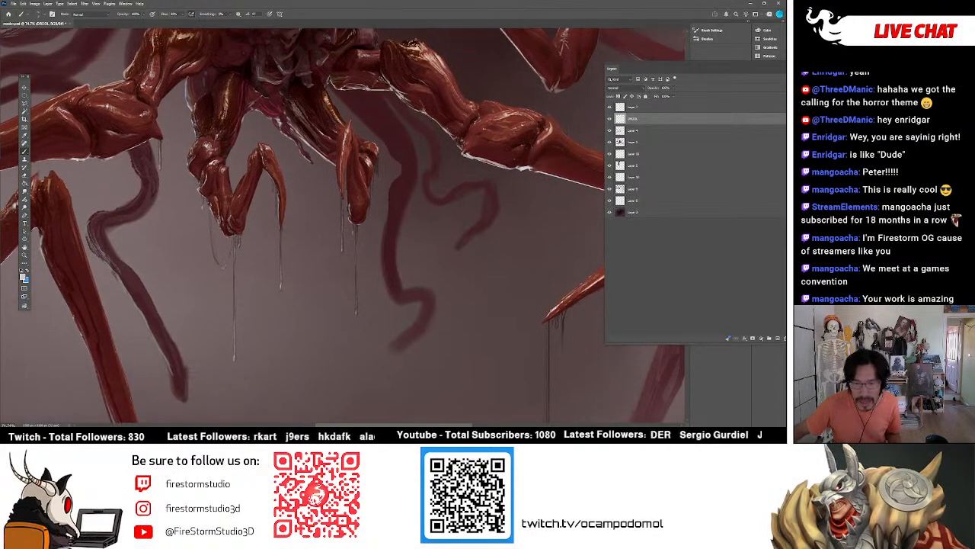
scroll(342, 225, "up", 2)
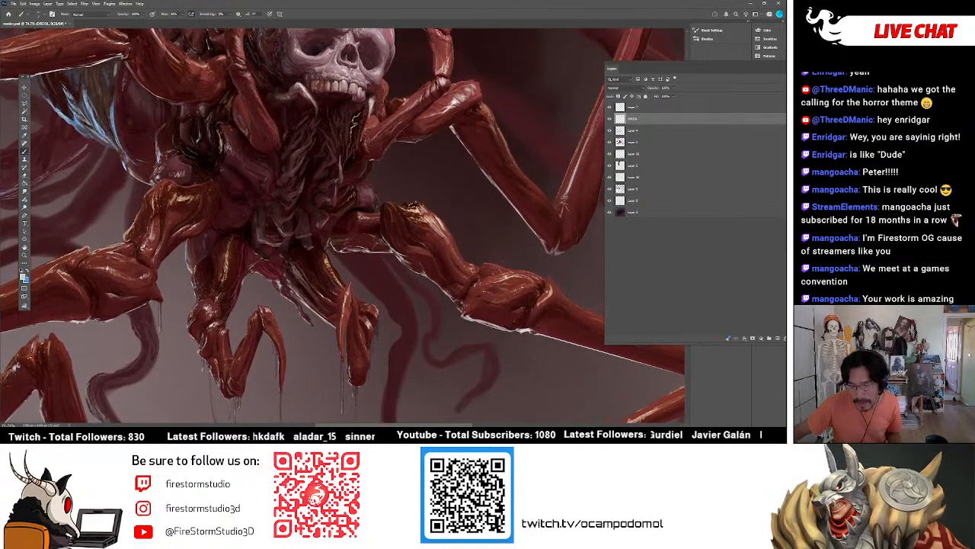
scroll(299, 293, "down", 2)
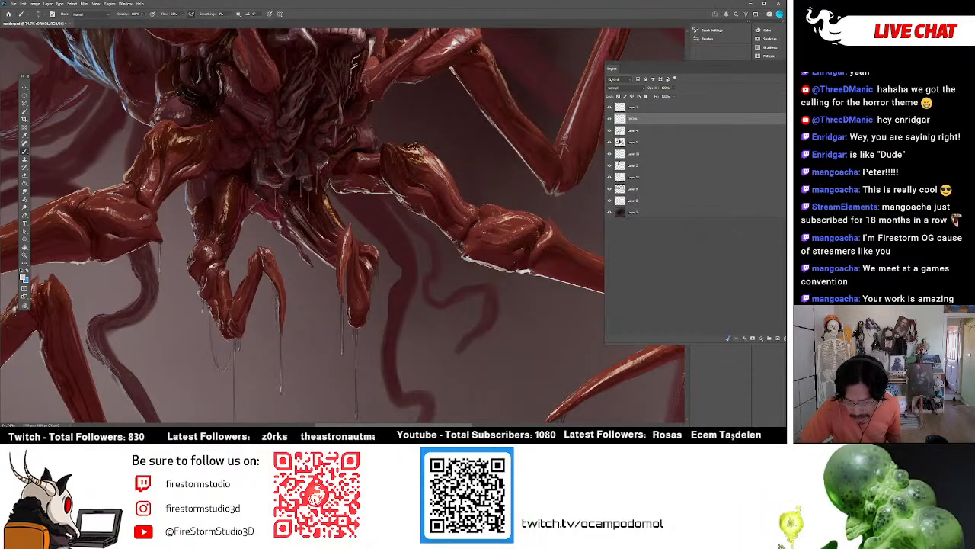
scroll(343, 225, "down", 2)
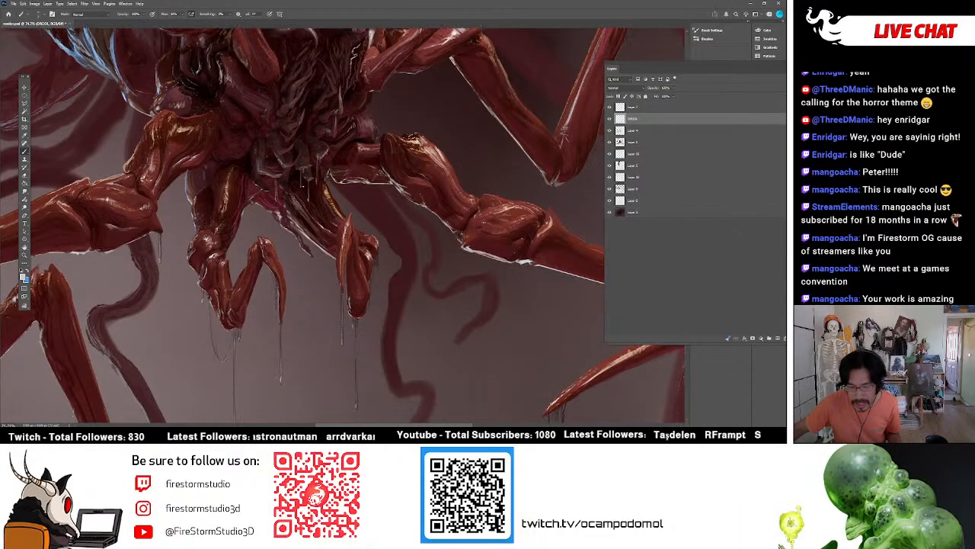
scroll(342, 226, "up", 5)
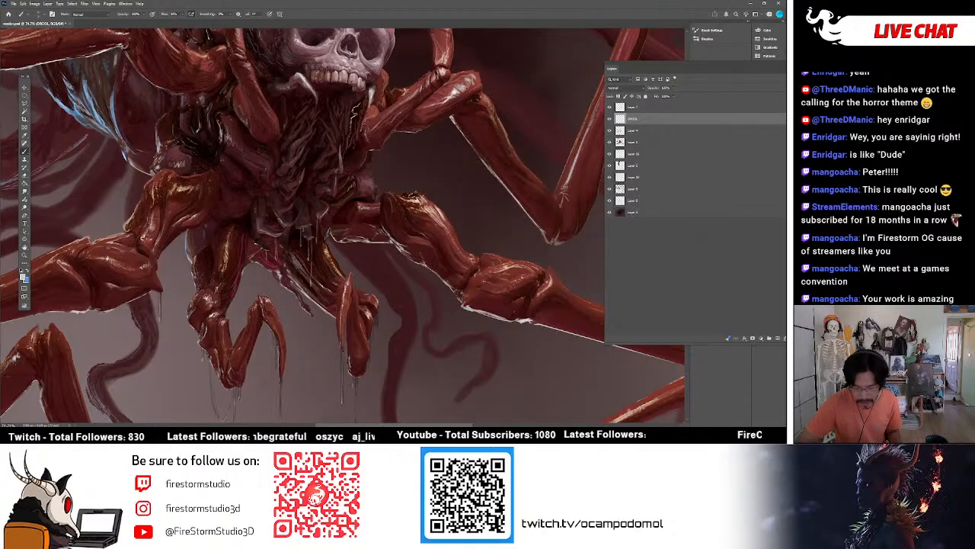
scroll(347, 350, "down", 4)
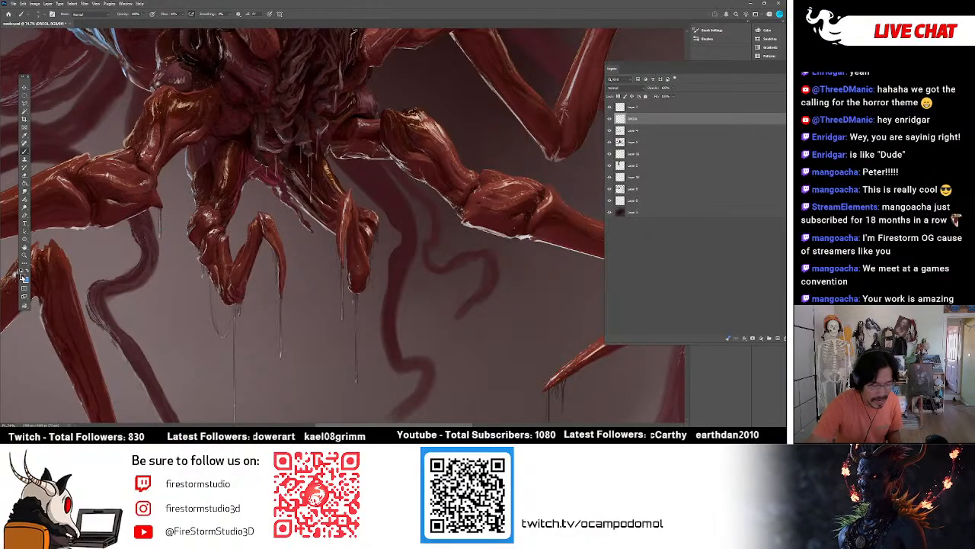
Pick a dark grey and paint more drool strands under the left front claw and central flesh, adding light highlights.
left_click(23, 277)
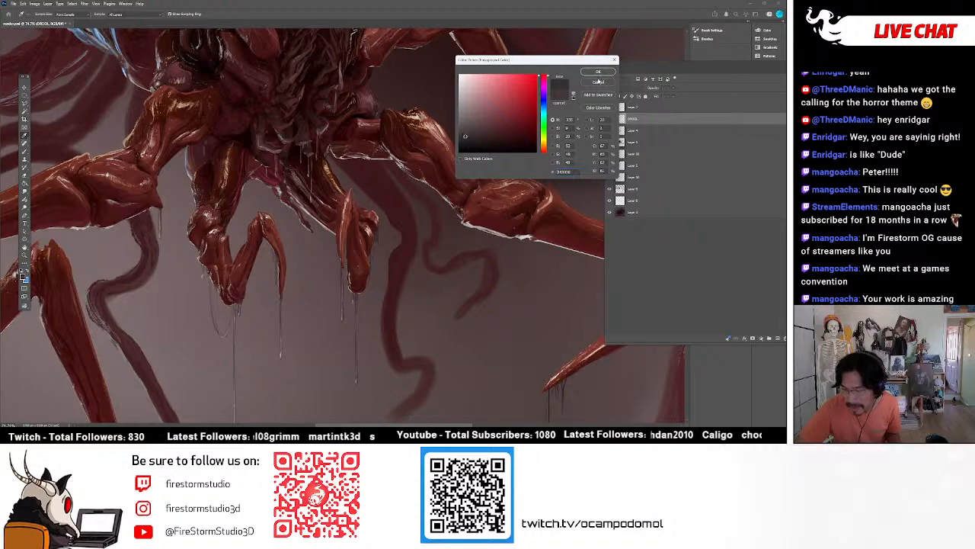
left_click(597, 71)
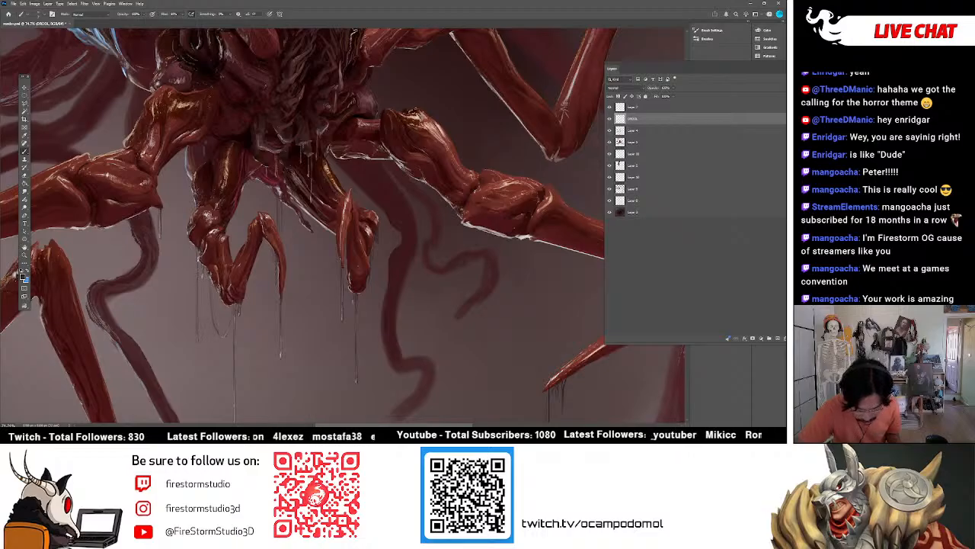
scroll(340, 226, "down", 7)
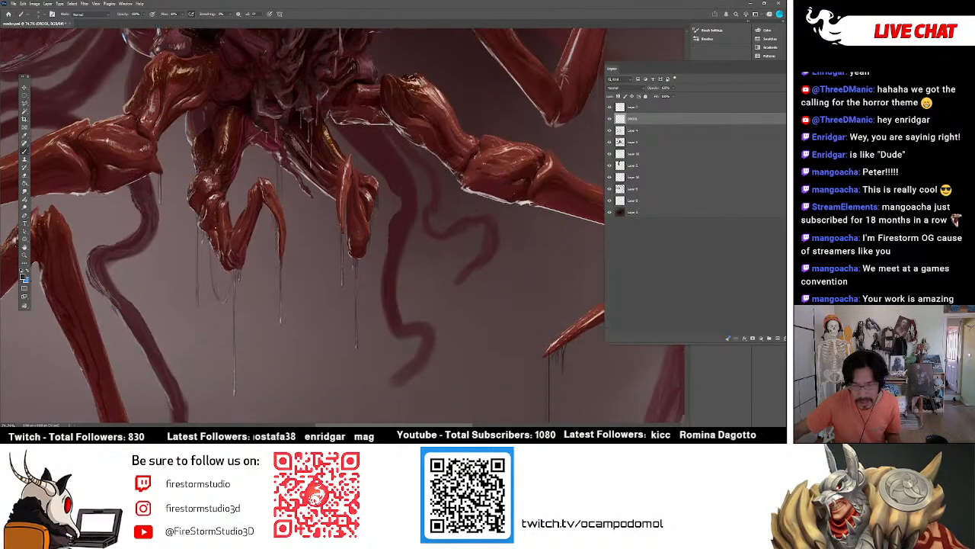
scroll(340, 226, "up", 4)
scroll(341, 226, "up", 10)
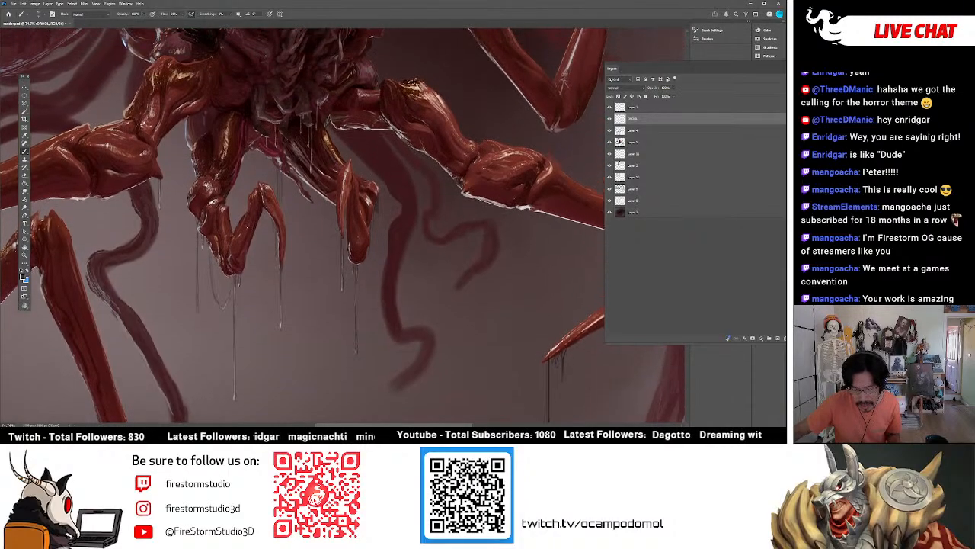
scroll(341, 226, "down", 8)
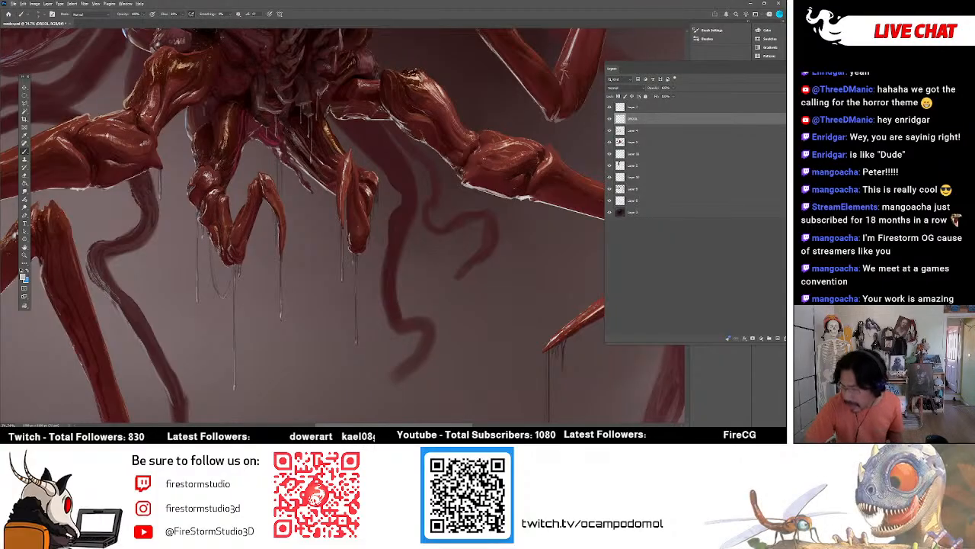
Switch to the layer directly below DROOL and touch up the left front leg with a colour from its surface.
left_click(617, 131)
left_click(217, 225, "alt")
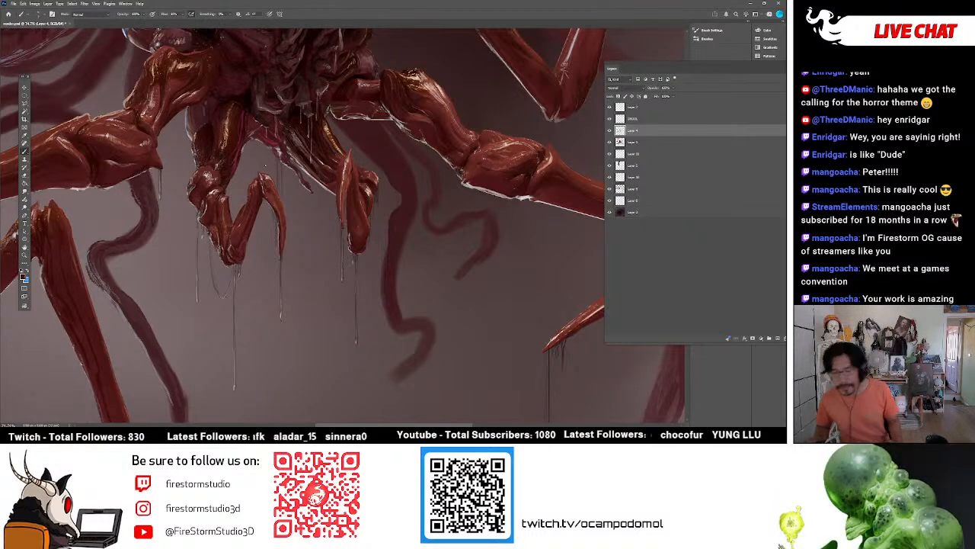
scroll(263, 164, "down", 3)
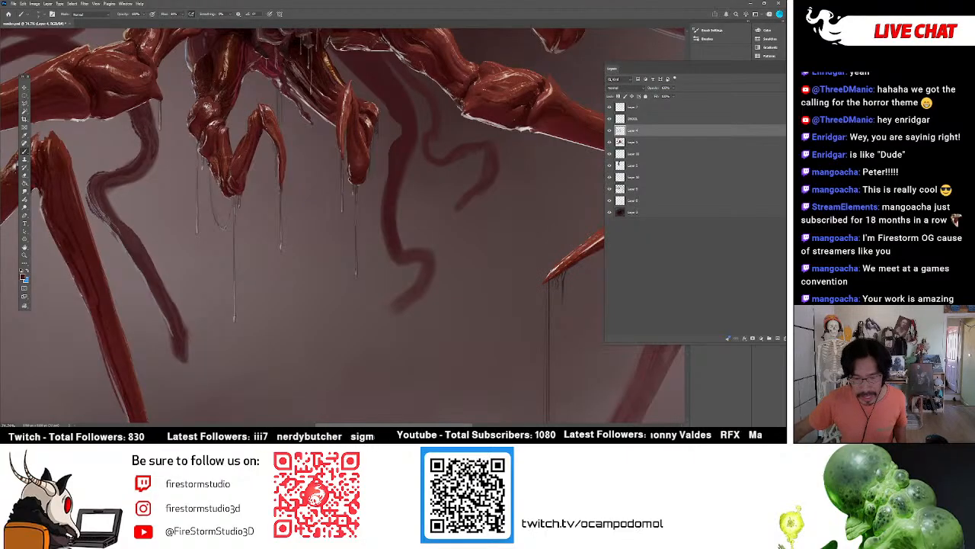
Examine the whole creature, and inspect the front legs and their drool strands up close.
left_click(25, 254)
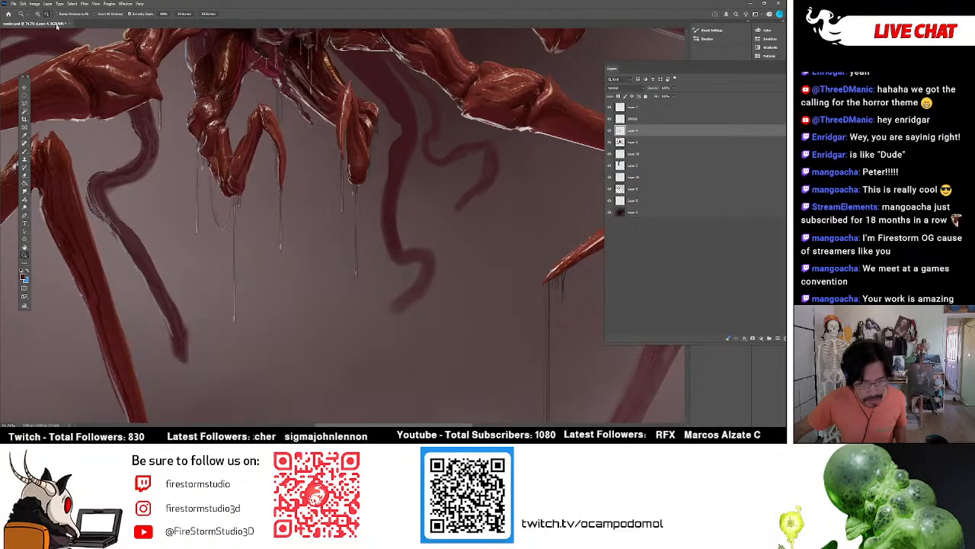
left_click(223, 141, "alt")
left_click(224, 142)
scroll(303, 233, "up", 5)
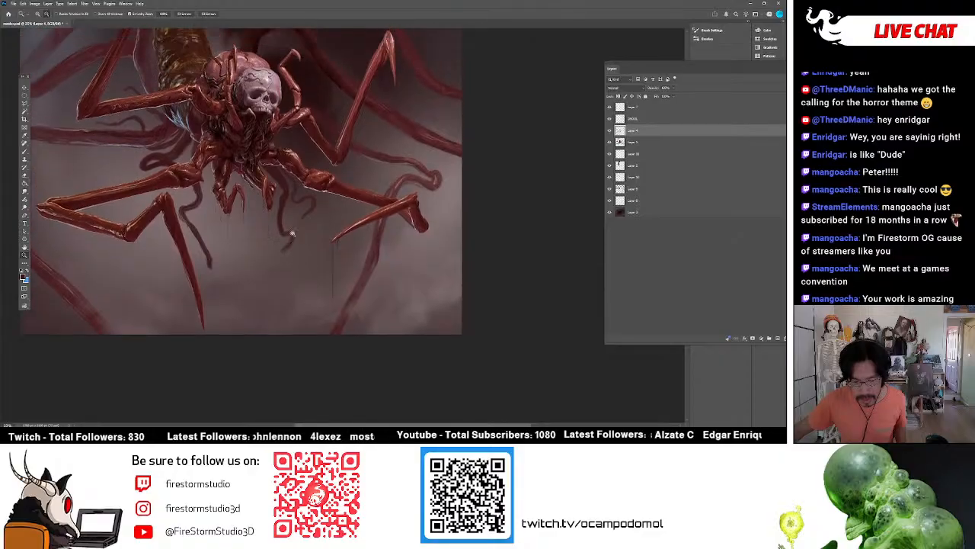
left_click_drag(178, 260, 223, 240)
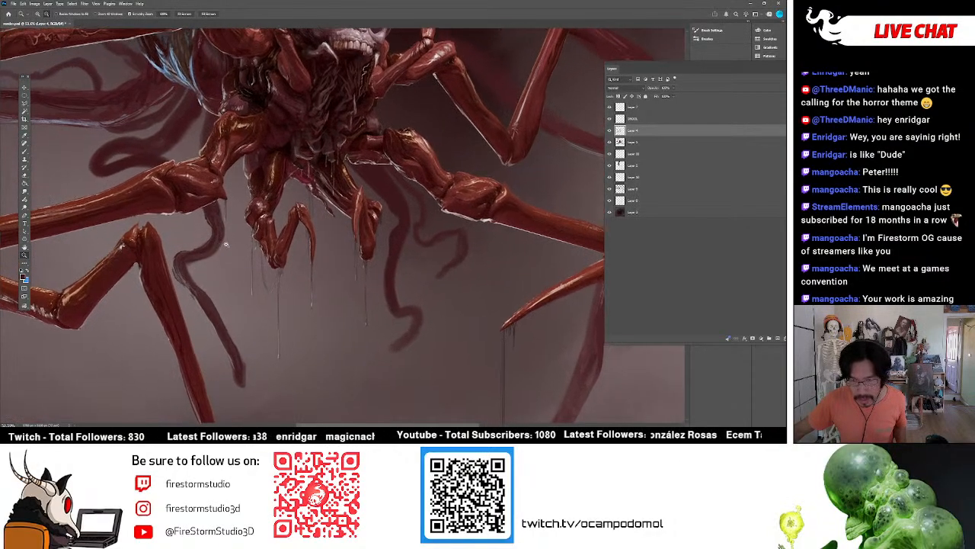
scroll(224, 244, "down", 2)
left_click(220, 250)
left_click(225, 245)
left_click(229, 244)
left_click_drag(298, 238, 299, 206)
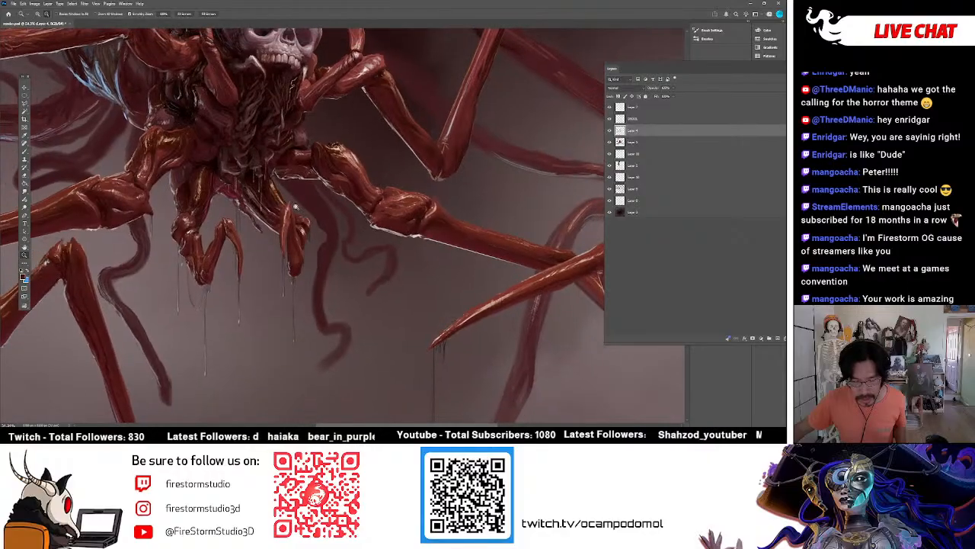
scroll(214, 211, "down", 2)
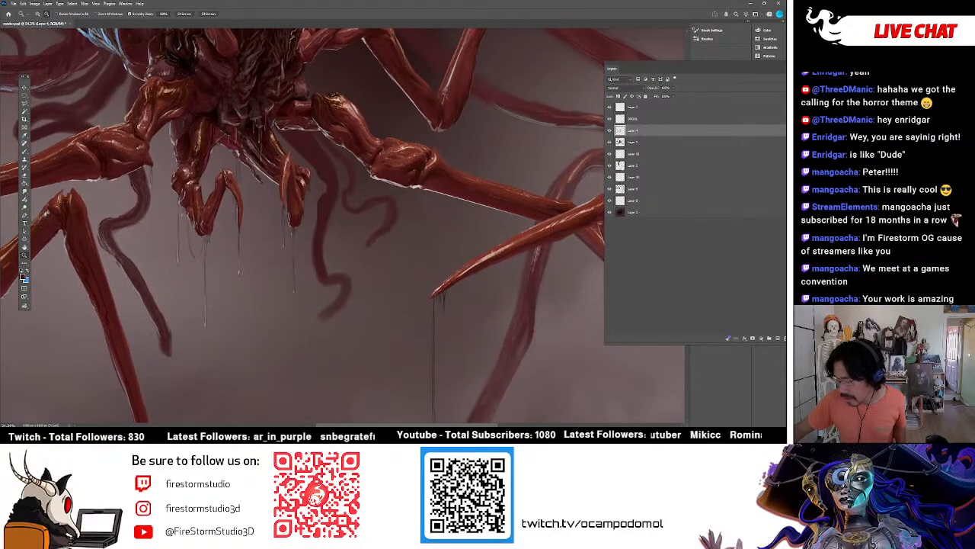
Check which layer holds the background tentacles, select it and brush more definition onto the hanging left tentacle.
left_click(621, 188)
left_click(610, 189)
left_click(609, 189)
left_click(609, 189)
left_click(610, 189)
left_click(611, 198)
left_click(611, 198)
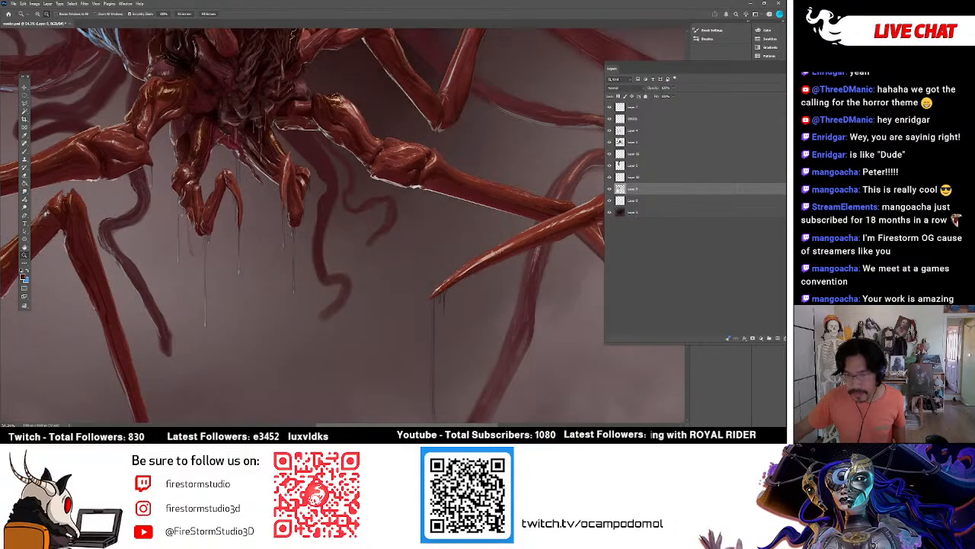
key("b")
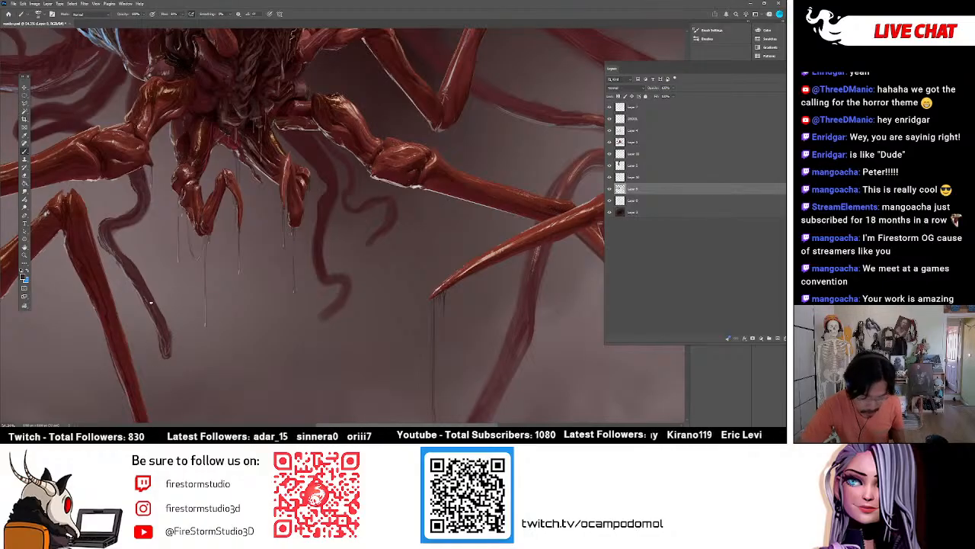
Toggle individual layers' visibility to find which ones hold the left tentacle and its detached tip.
left_click(609, 189)
left_click(609, 189)
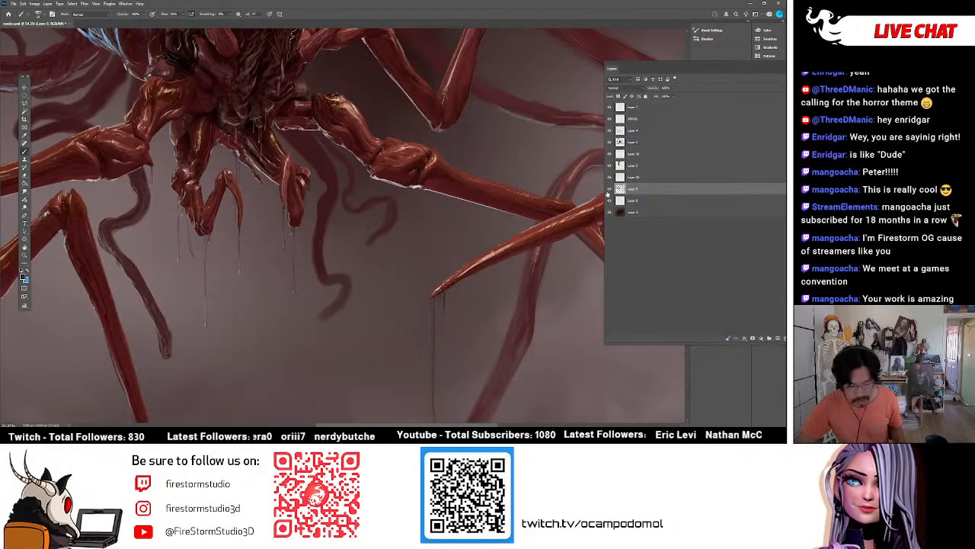
left_click(608, 189)
left_click(610, 177)
left_click(610, 177)
left_click(610, 165)
left_click(610, 165)
left_click(609, 141)
left_click(609, 141)
left_click(609, 130)
left_click(609, 131)
left_click(610, 119)
left_click(609, 119)
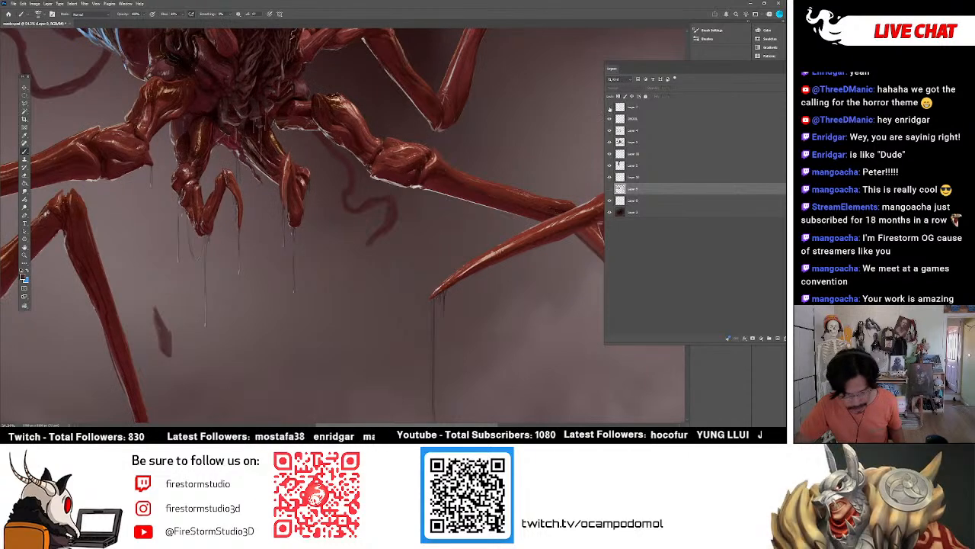
left_click(609, 200)
left_click(610, 200)
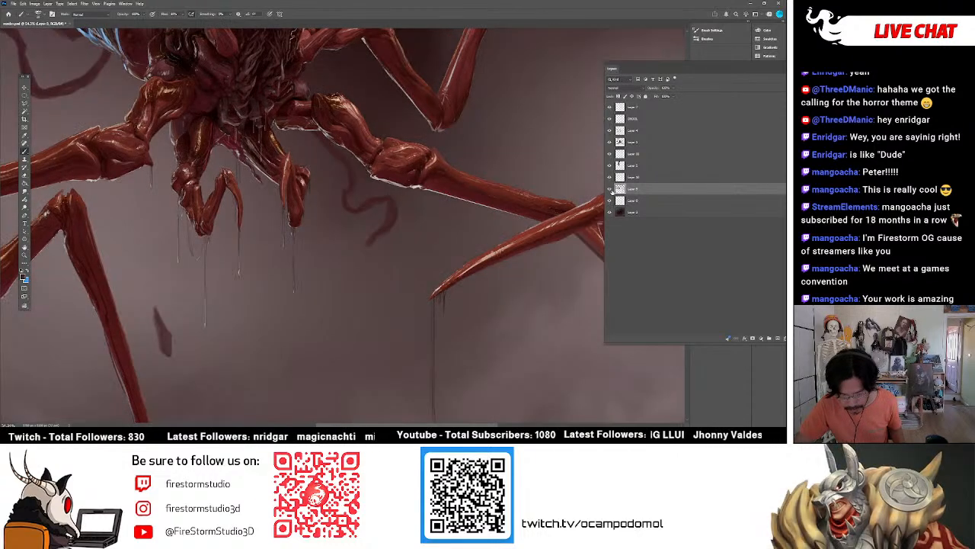
left_click(609, 189)
left_click(610, 201)
left_click(609, 201)
Touch up the left tentacle's tip on the layer below the tentacle layer, and continue on the tentacle layer itself.
left_click(611, 200)
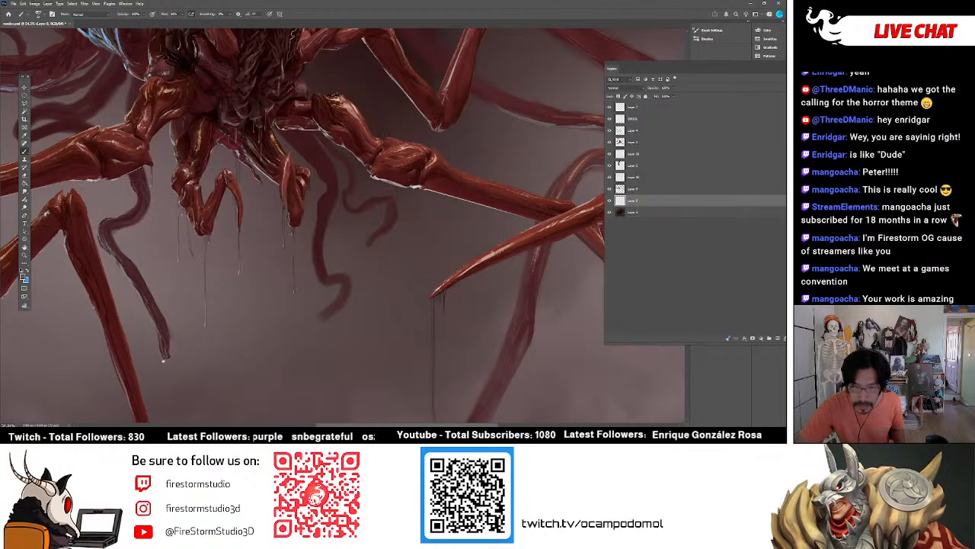
left_click(621, 188)
left_click(609, 188)
left_click(610, 189)
left_click(609, 189)
left_click(610, 191)
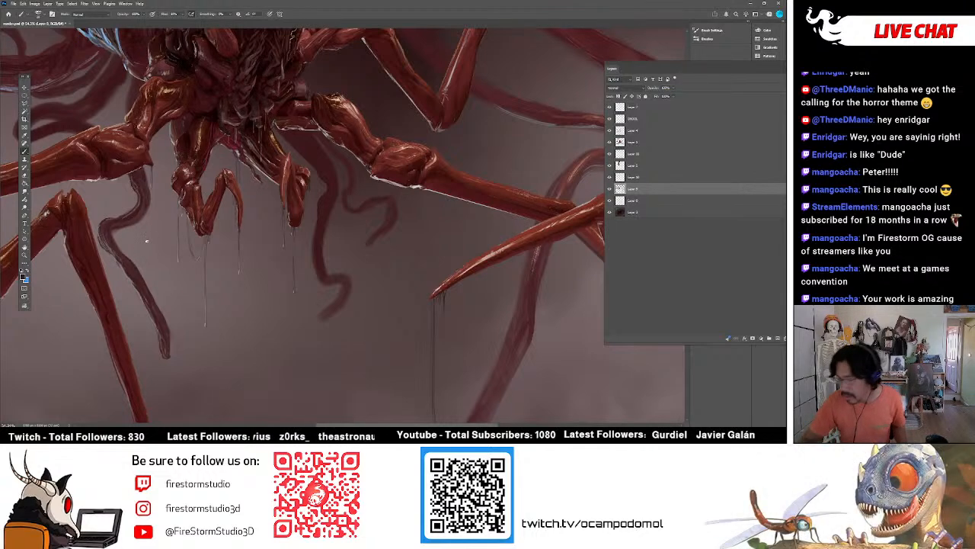
left_click(609, 189)
left_click(611, 189)
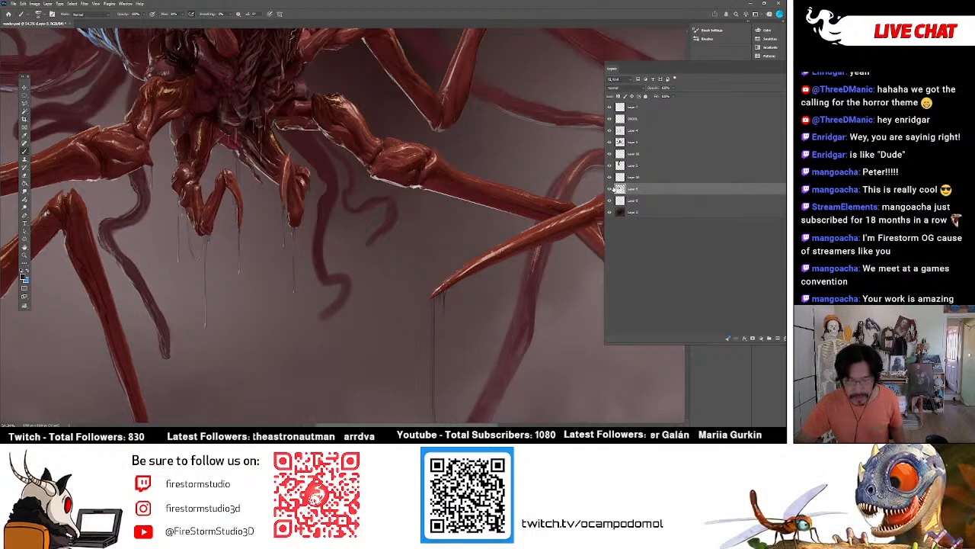
Paint darker edges and texture down the central hanging tentacle to its curled tip, comparing with the layer hidden.
left_click(320, 231, "alt")
left_click_drag(317, 232, 322, 285)
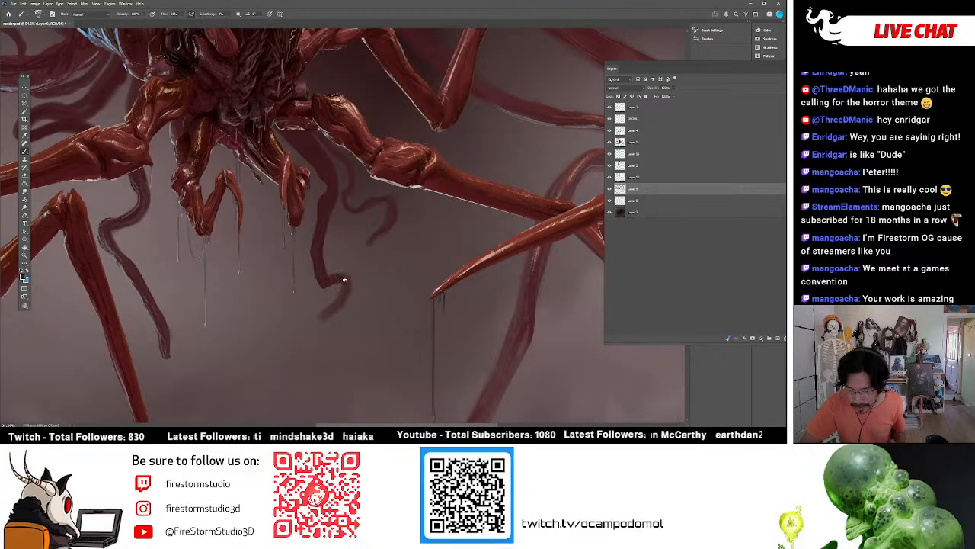
left_click_drag(336, 301, 324, 314)
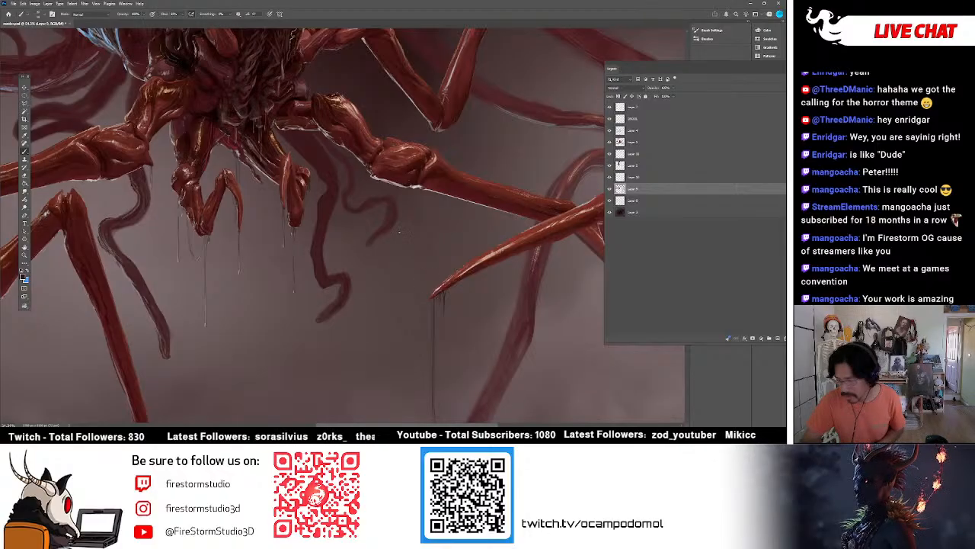
left_click(609, 190)
left_click(609, 189)
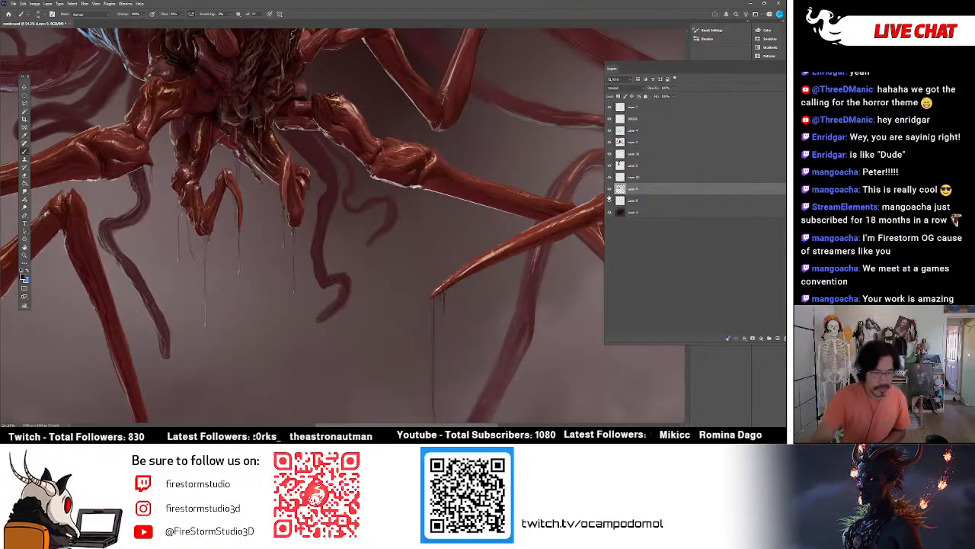
Switch to the Eraser with a different brush tip and clean up the upper part of the central tentacle.
key("e")
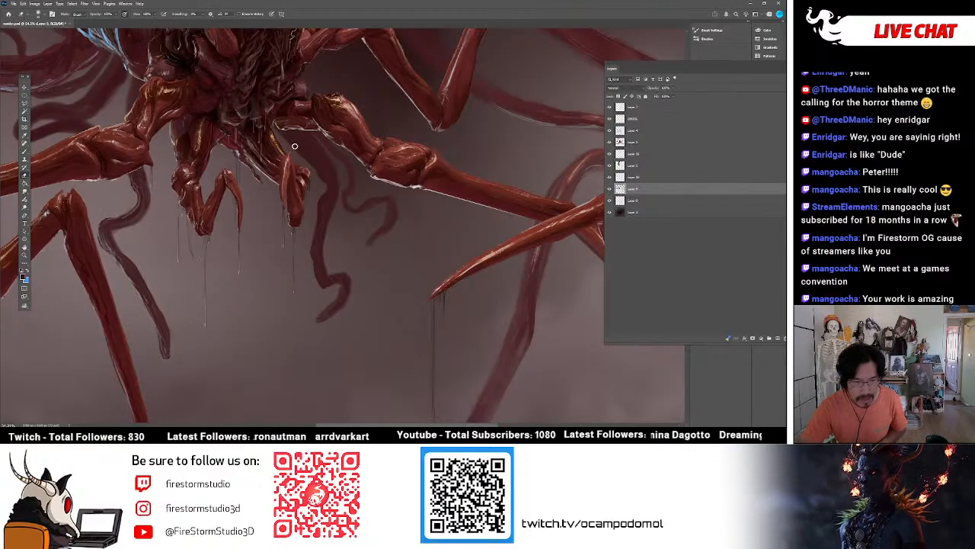
left_click(44, 15)
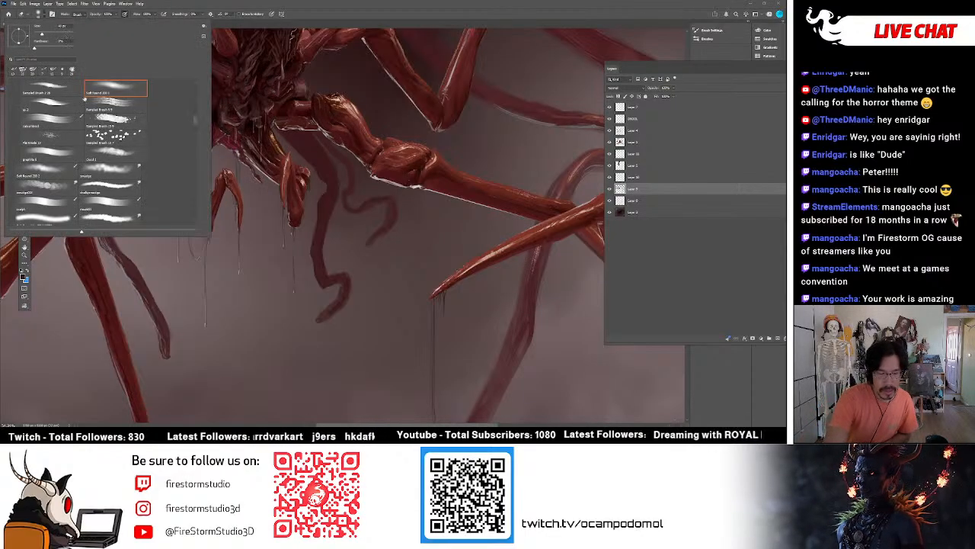
left_click(77, 154)
left_click(401, 267)
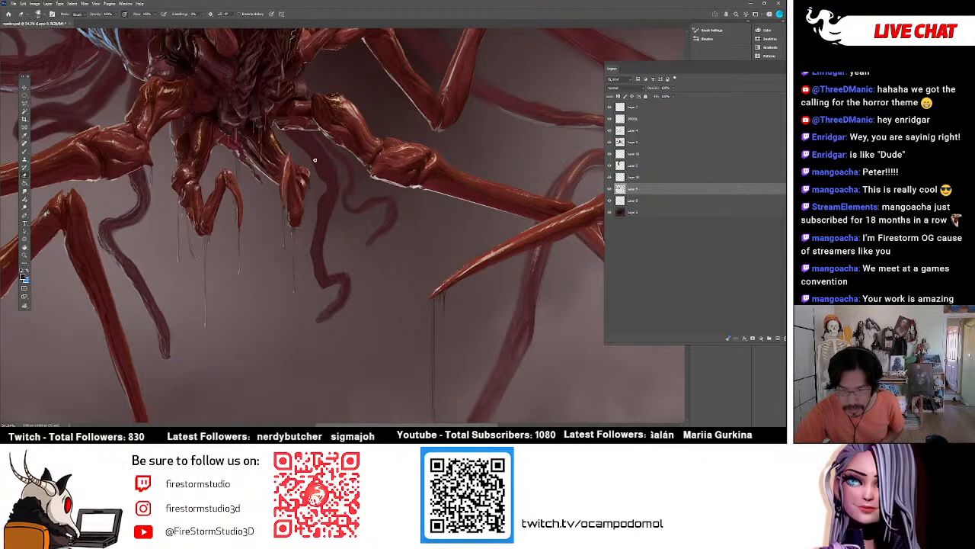
Sample light and dark tones from the right front claw and touch up its joint on the layer directly below DROOL.
left_click(25, 151)
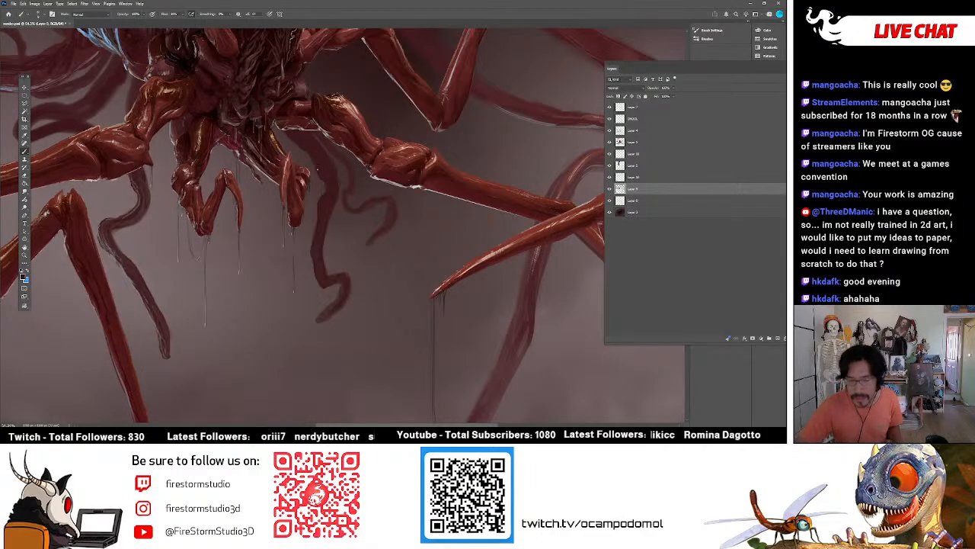
left_click(305, 182, "alt")
left_click(303, 183, "alt")
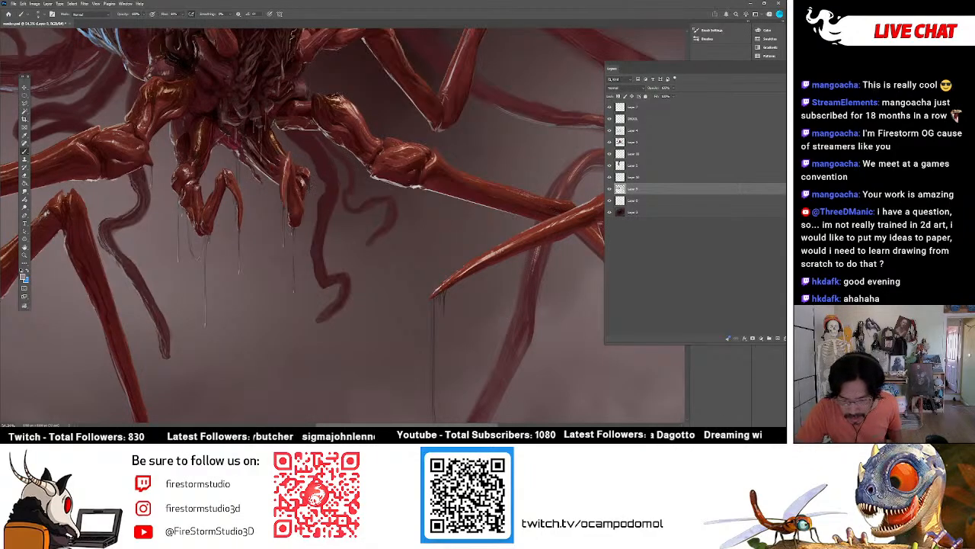
left_click(304, 183, "alt")
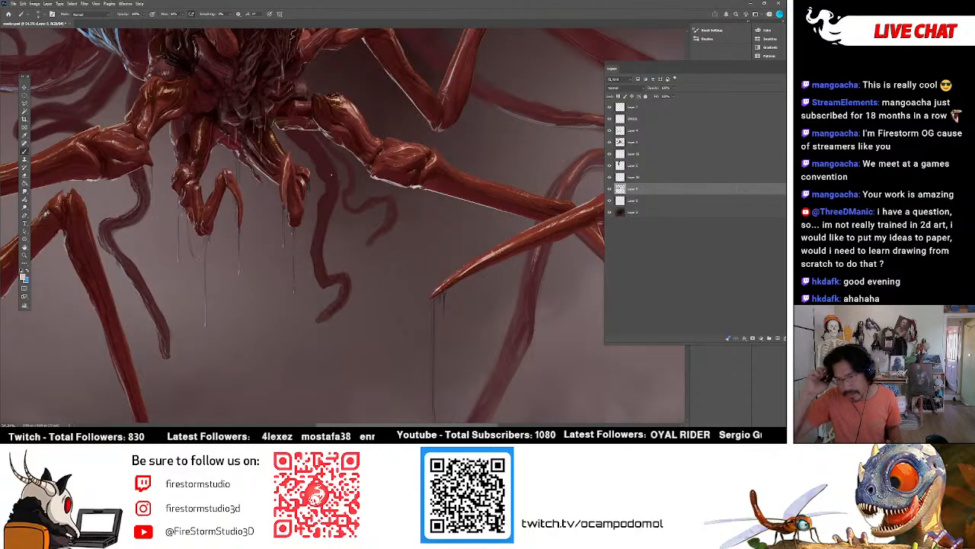
left_click(611, 131)
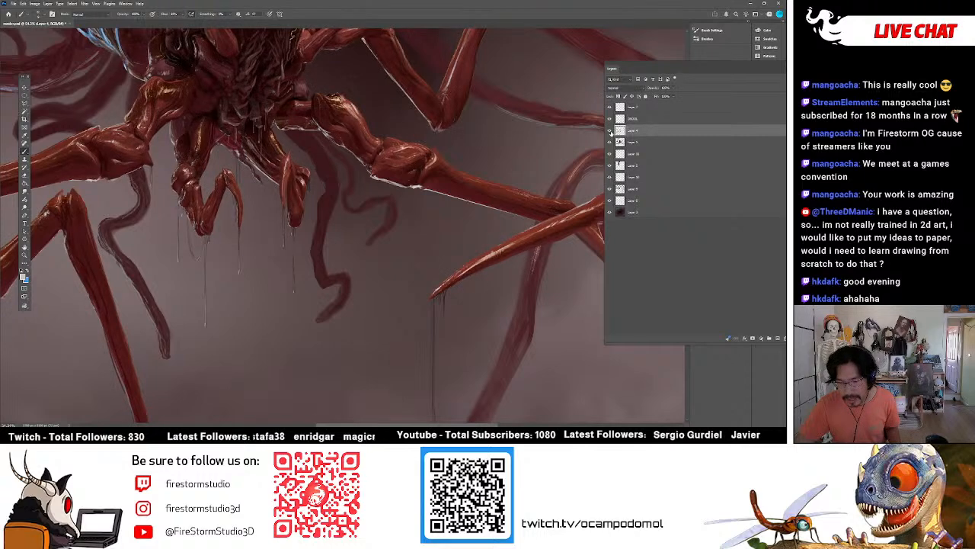
double_click(612, 132)
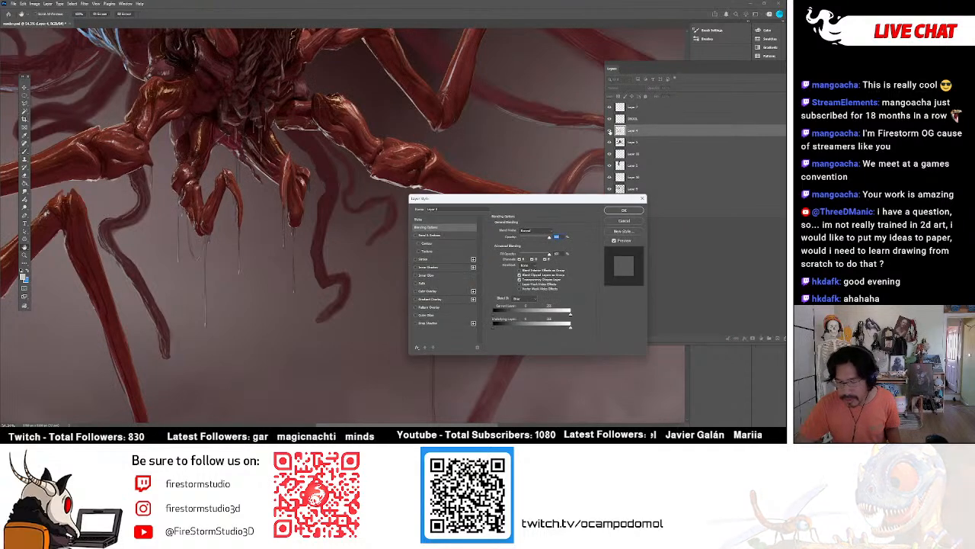
key("Escape")
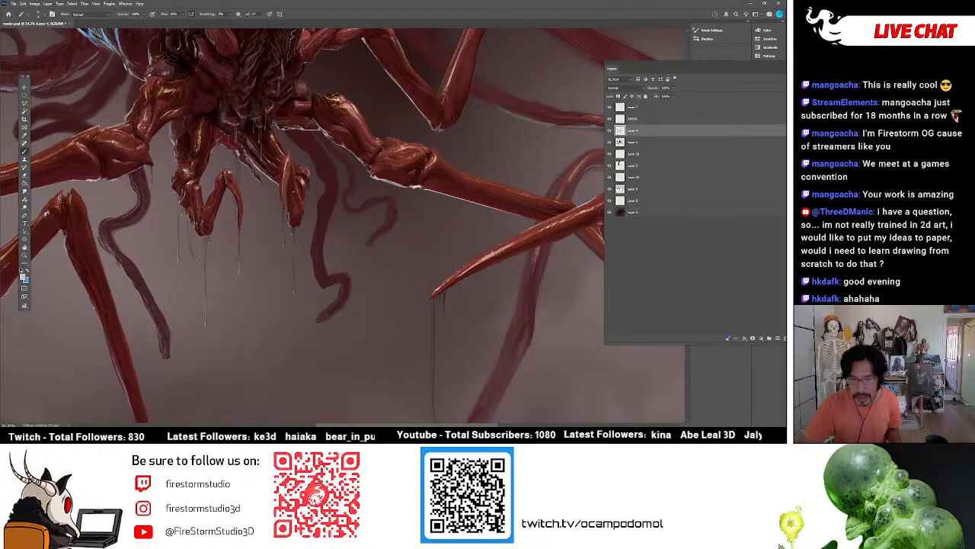
left_click(302, 183, "alt")
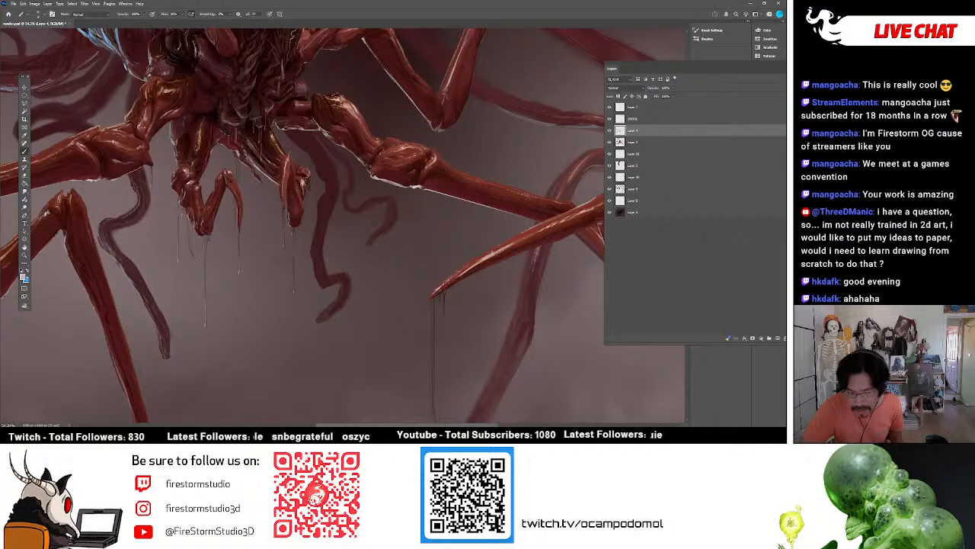
left_click(307, 187, "alt")
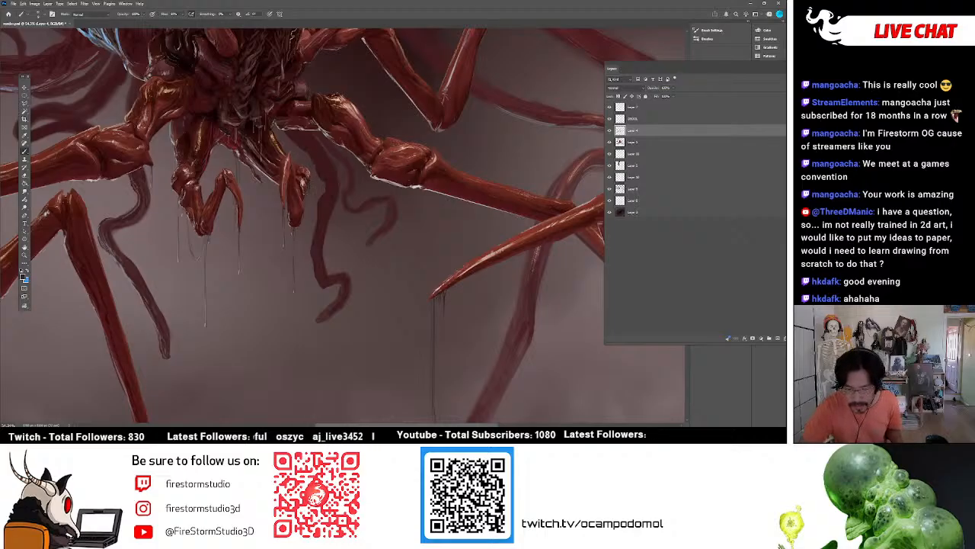
left_click(306, 183, "alt")
left_click(306, 183, "alt")
left_click(303, 197, "alt")
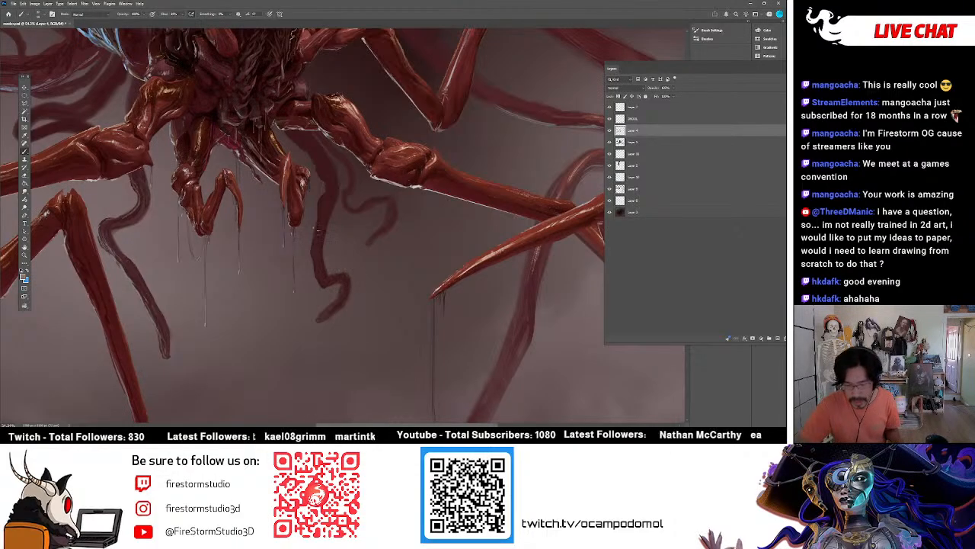
Paint along the central tentacle's edge on the layer directly below DROOL and compare with that layer hidden.
mouse_move(320, 216)
left_mouse_down()
mouse_move(299, 259)
mouse_move(320, 285)
left_mouse_up()
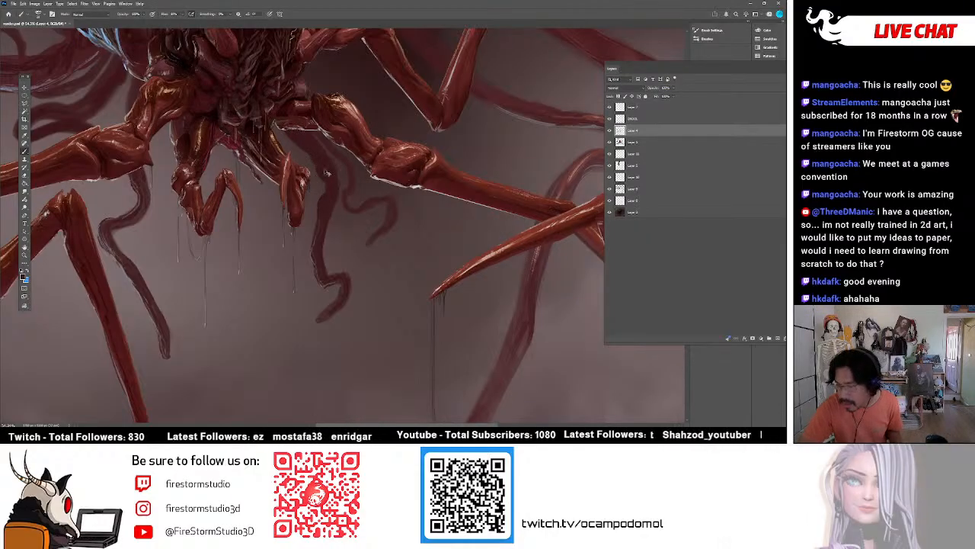
left_click(610, 131)
left_click(610, 131)
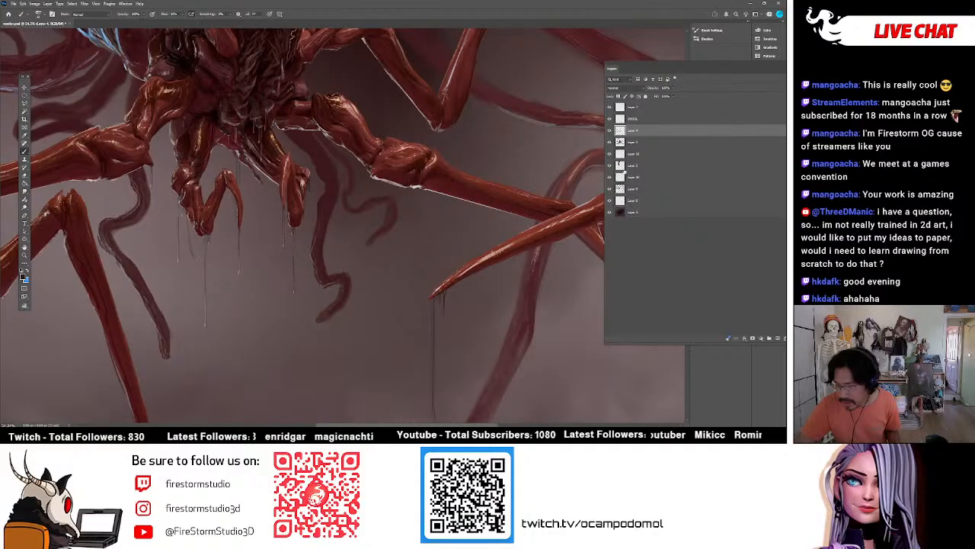
Return to the tentacle layer and paint ridged texture on the central tentacle and the small curled one beside it.
left_click(621, 187)
left_click(611, 189)
left_click(611, 189)
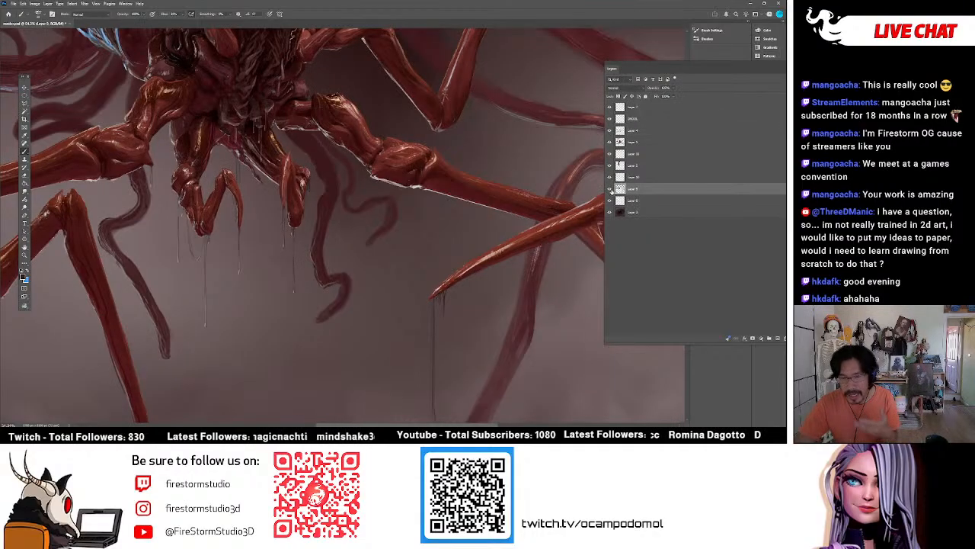
left_click(610, 189)
left_click(610, 189)
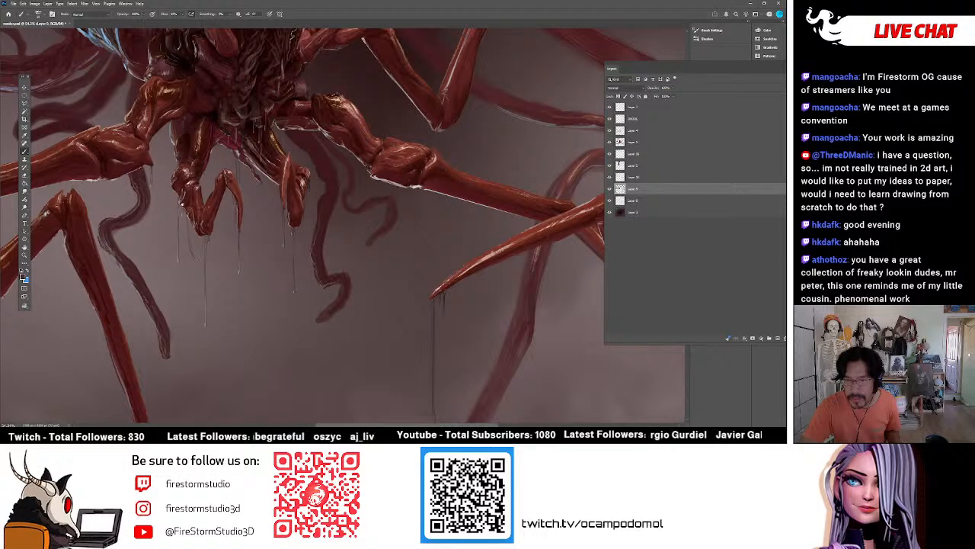
left_click(141, 215, "alt")
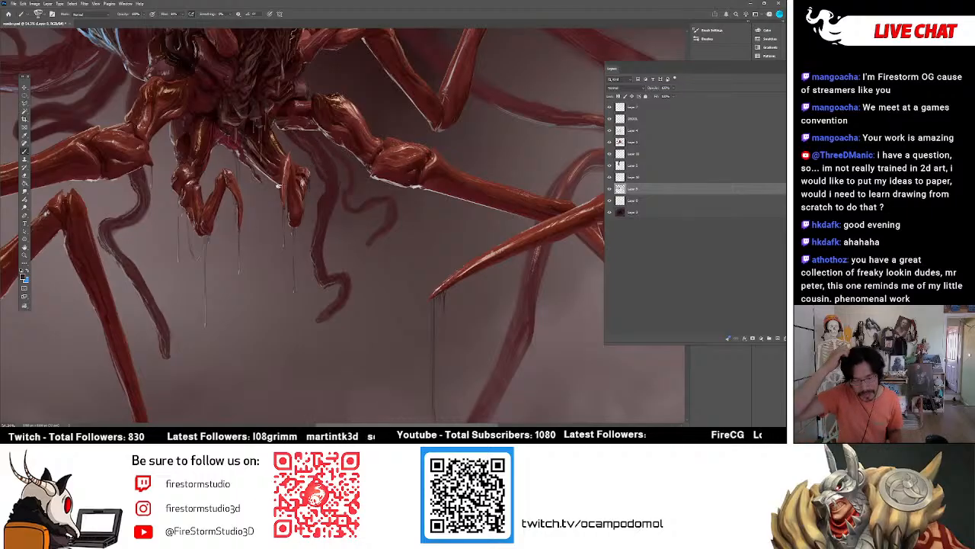
scroll(292, 233, "up", 2)
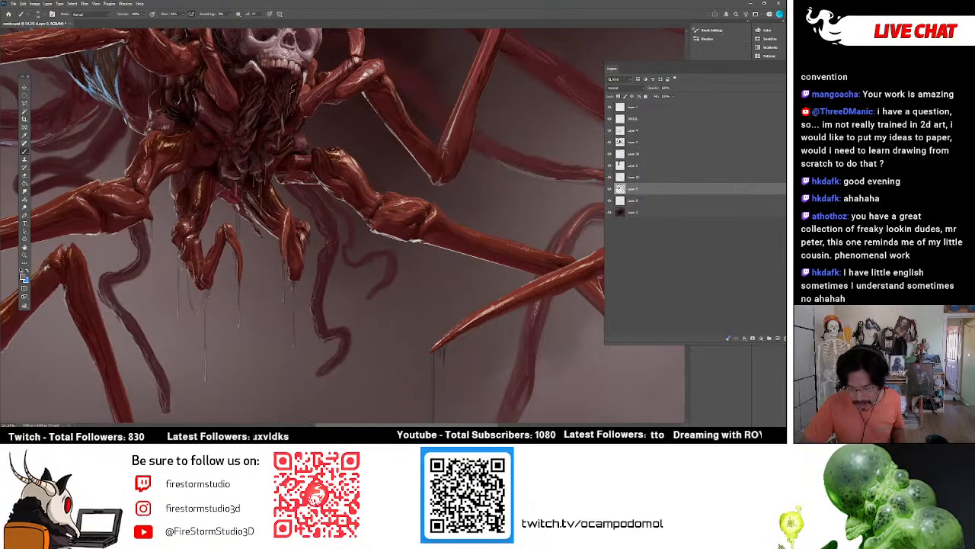
left_click(324, 229, "alt")
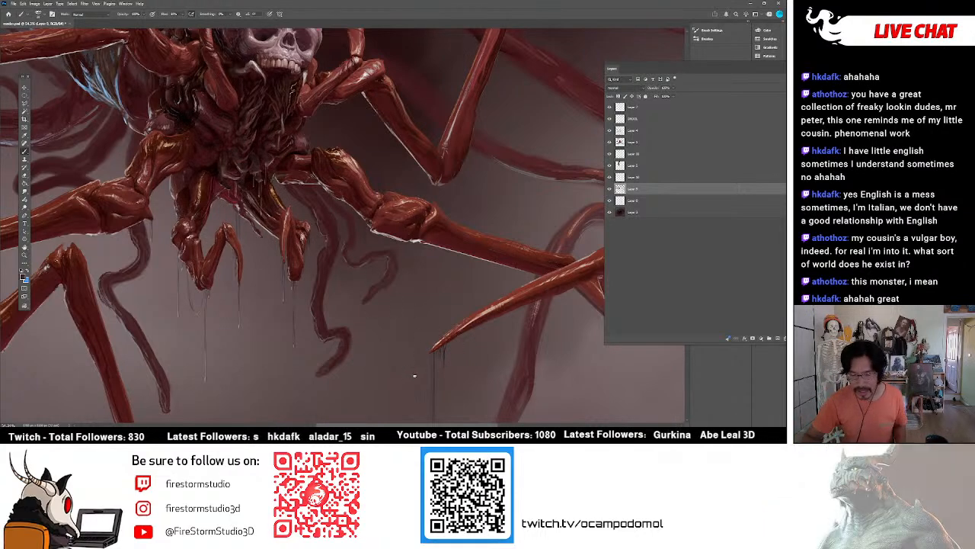
Choose a new brush colour and paint shading and definition onto the background tentacles behind the left legs.
left_click_drag(374, 311, 363, 385)
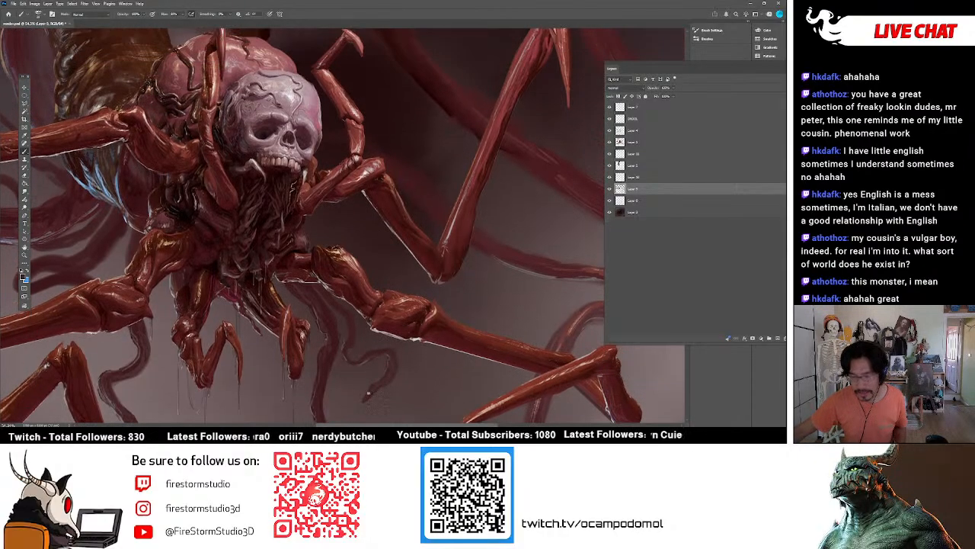
left_click_drag(387, 425, 532, 425)
left_click_drag(298, 299, 307, 274)
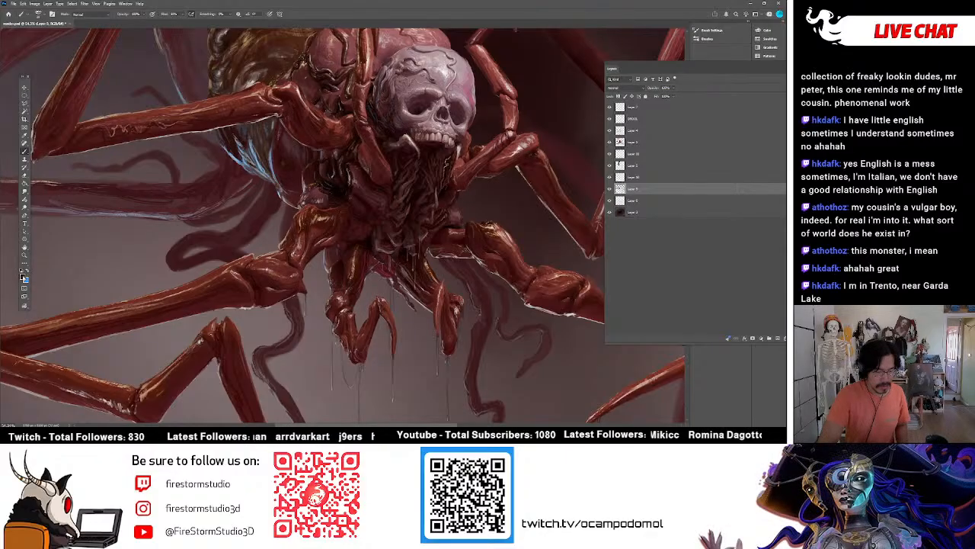
left_click(23, 277)
left_click_drag(501, 133, 474, 125)
left_click(597, 71)
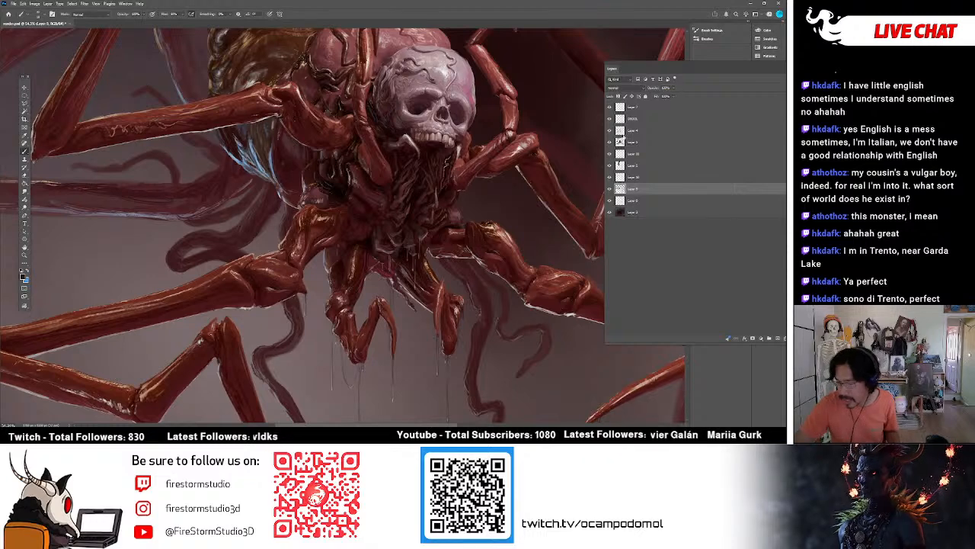
Switch to the layer directly below DROOL and touch up the base of the upper left leg beside the skull.
left_click(633, 131)
left_click(609, 131)
left_click(609, 131)
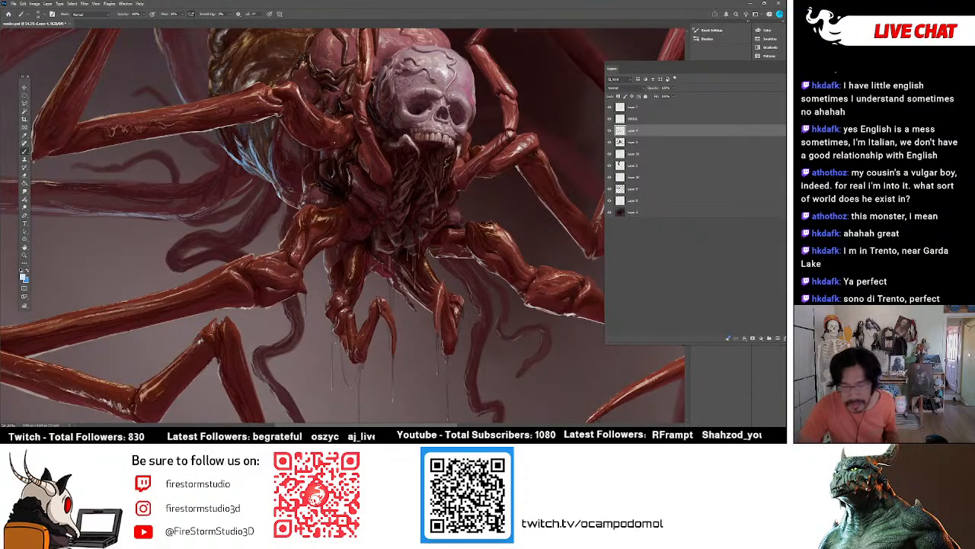
left_click(295, 157, "alt")
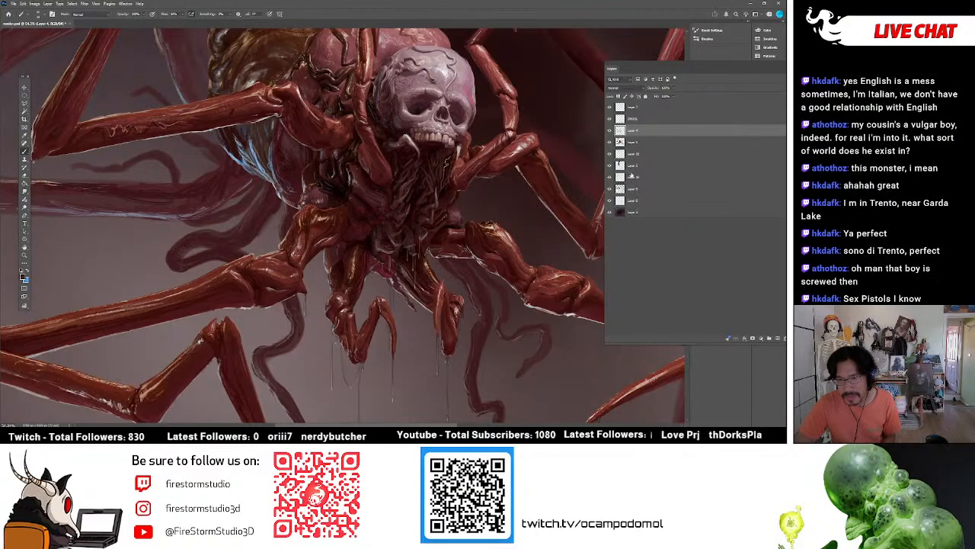
Select the third layer from the bottom of the stack and toggle its visibility repeatedly to examine what it contains.
left_click(631, 188)
left_click(609, 189)
left_click(609, 189)
left_click(609, 189)
left_click(610, 189)
left_click(611, 187)
left_click(611, 188)
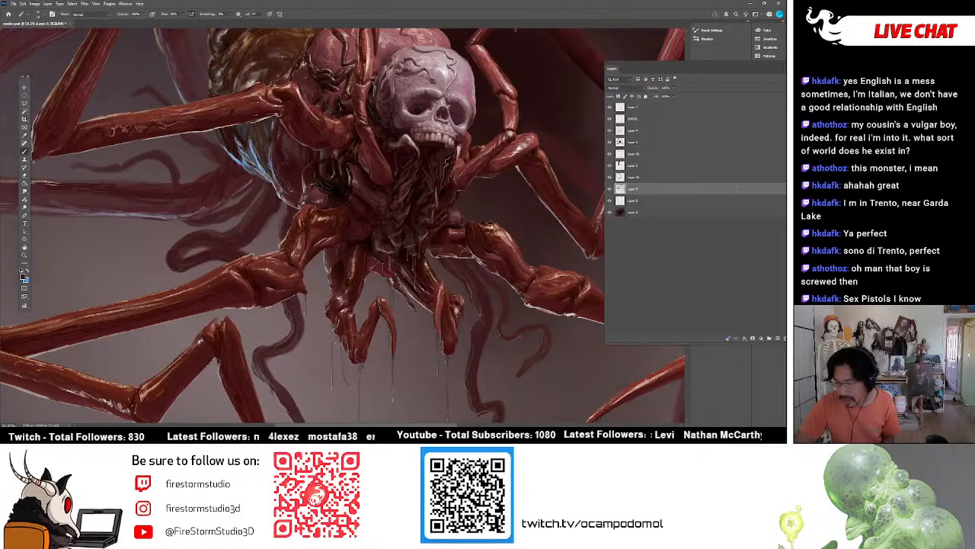
Briefly hide and restore layers higher in the stack, including the main creature layer, to examine which parts each one holds.
left_click(611, 176)
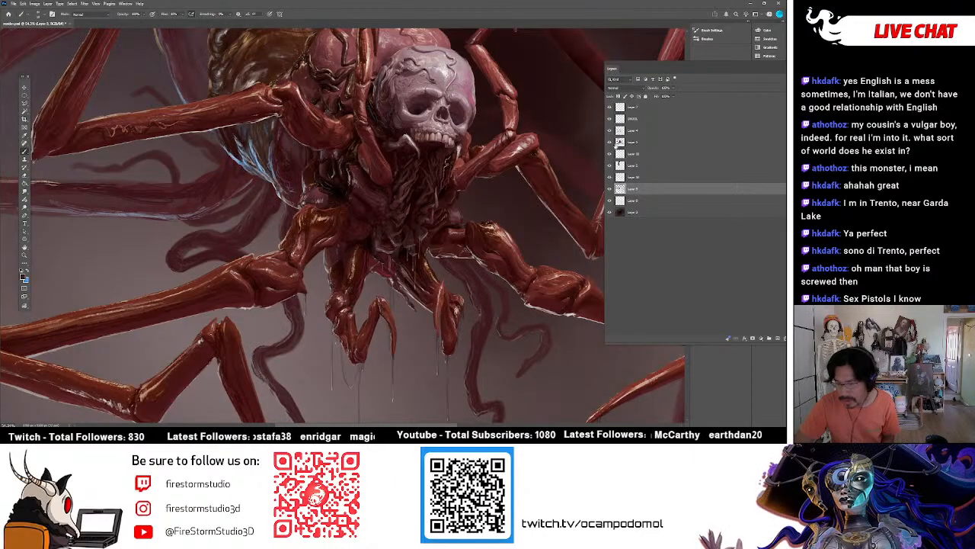
left_click(609, 130)
left_click(609, 143)
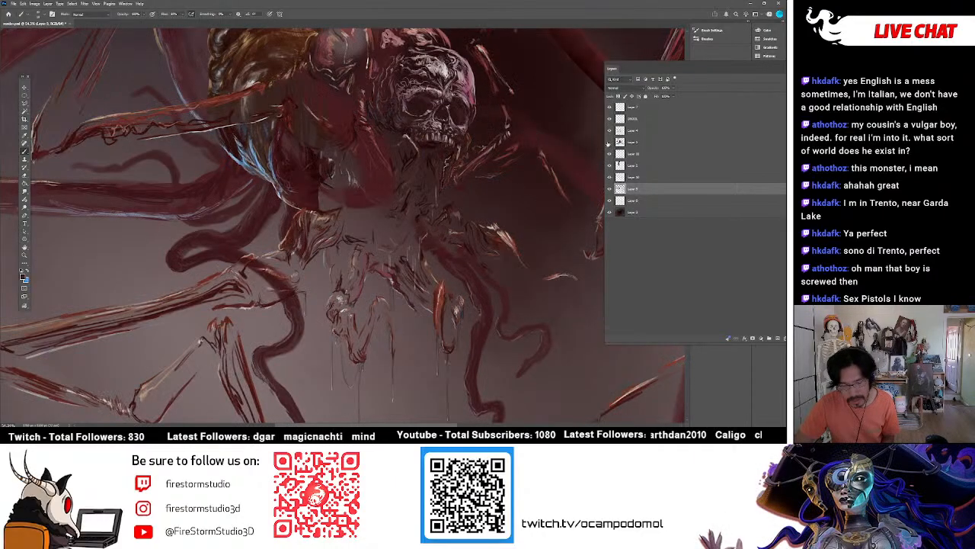
left_click(610, 143)
left_click(609, 119)
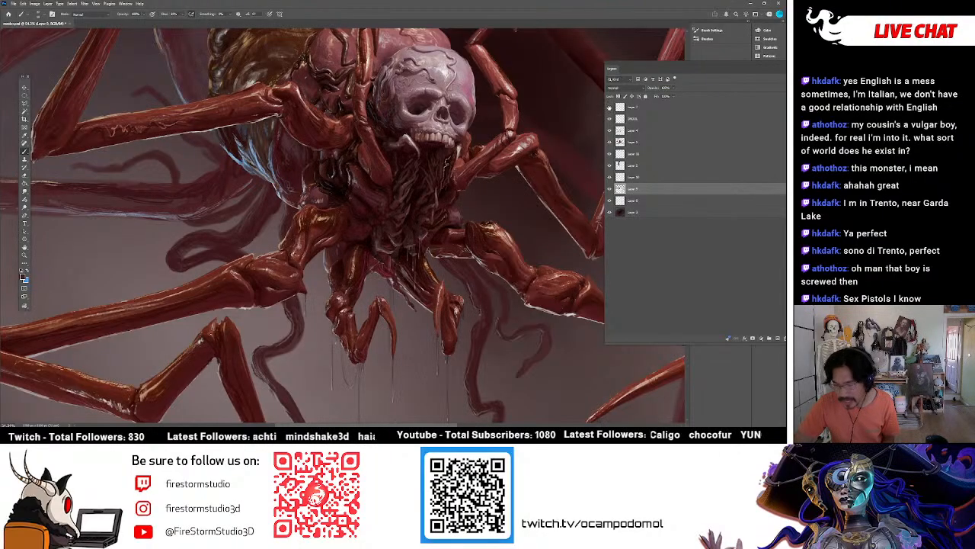
Check the lower layers by toggling their visibility one at a time, and make the layer directly above the bottom background layer active.
left_click(610, 188)
left_click(609, 188)
left_click(609, 177)
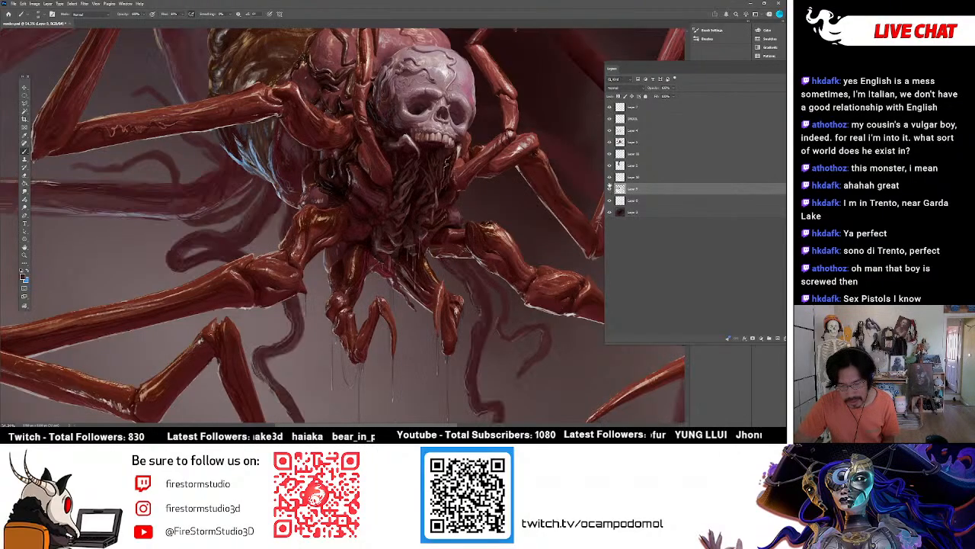
left_click(609, 177)
left_click(609, 165)
left_click(609, 165)
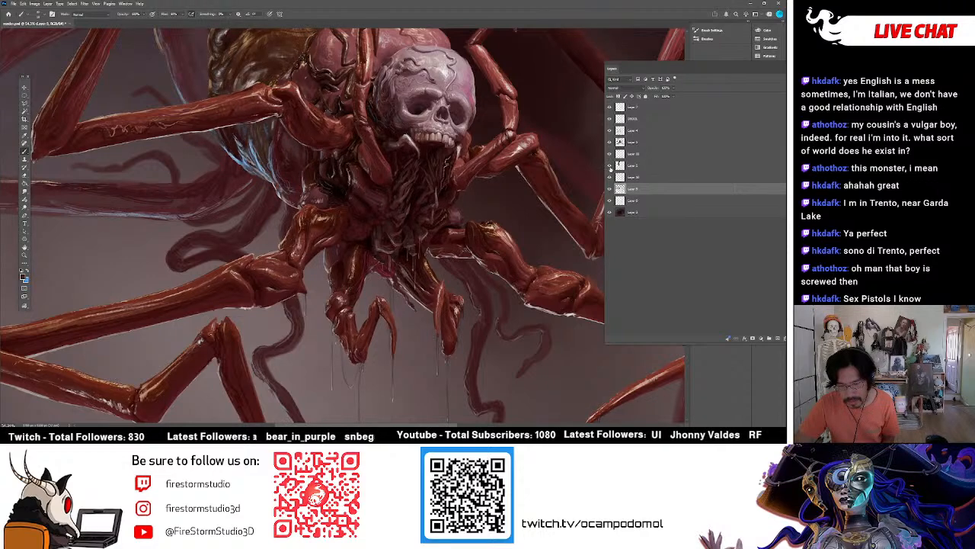
left_click(609, 200)
left_click(610, 199)
left_click(620, 201)
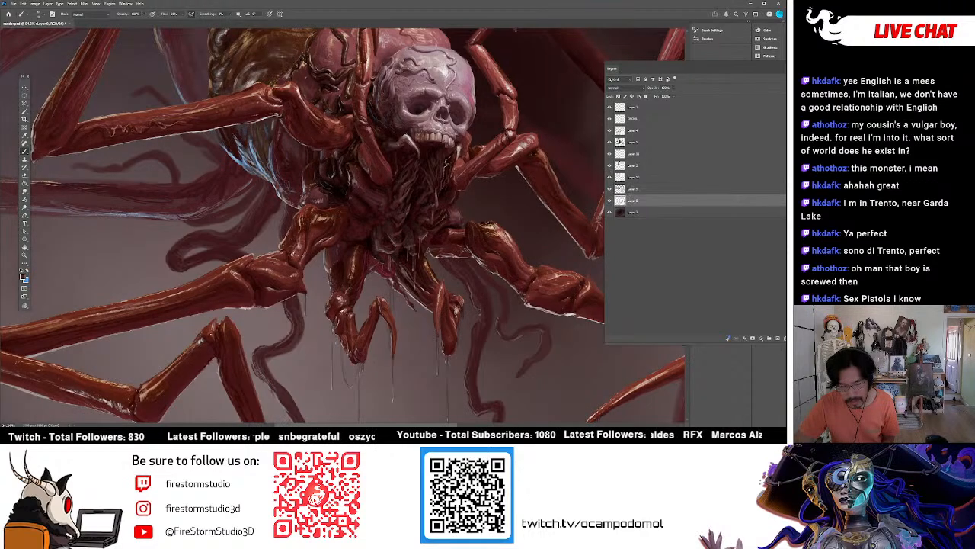
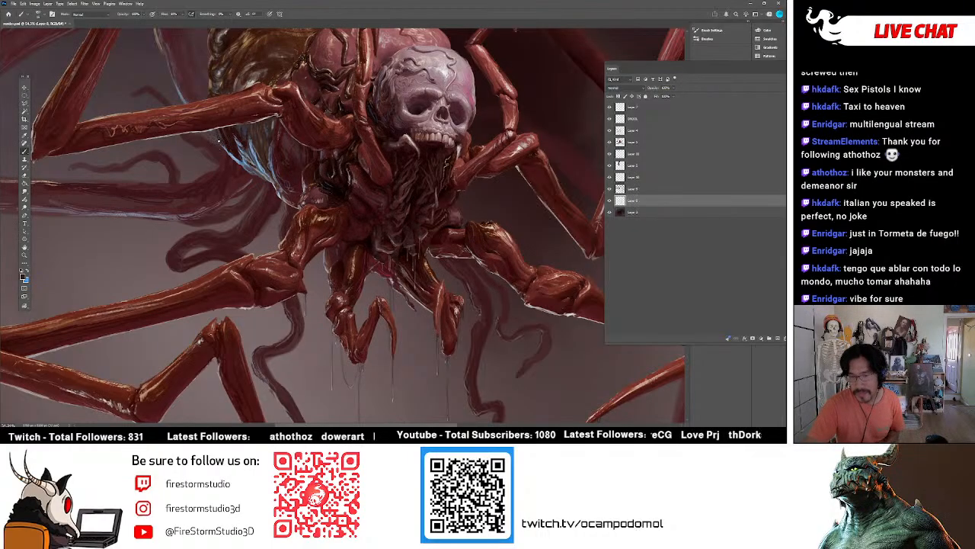
Toggle the visibility of the two layers above the background to compare their tentacles, keeping the lower one active.
left_click(610, 201)
left_click(610, 201)
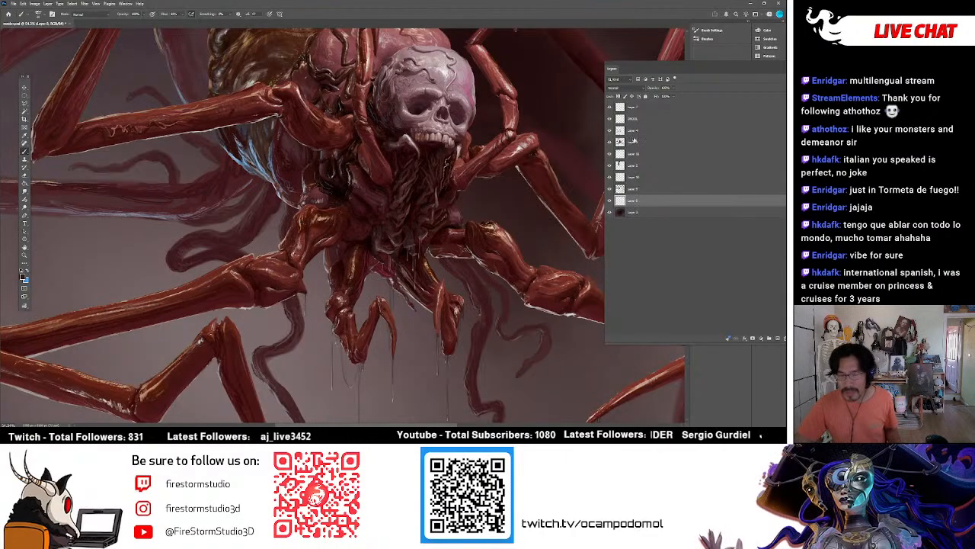
left_click(609, 201)
left_click(610, 201)
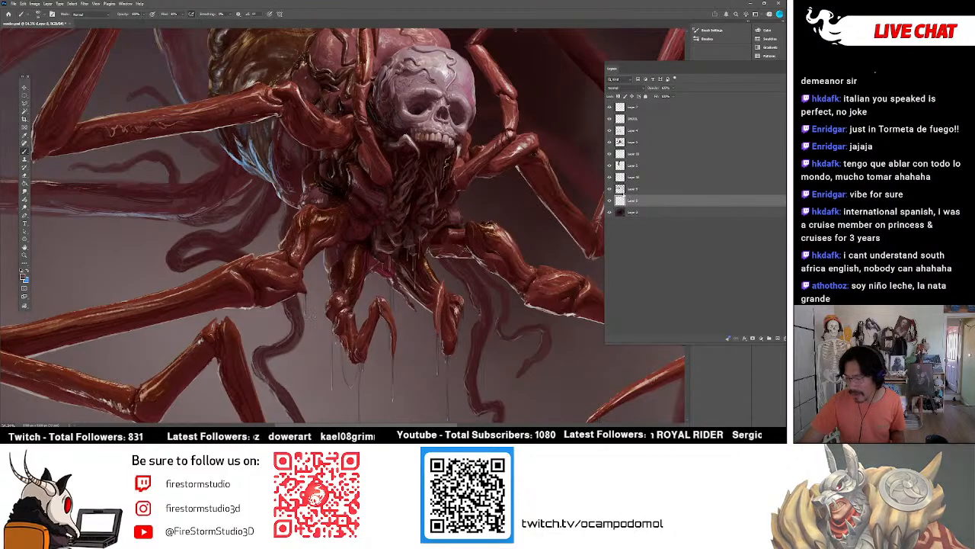
left_click(633, 189)
left_click(608, 189)
left_click(609, 188)
left_click(609, 200)
left_click(609, 200)
left_click(614, 200)
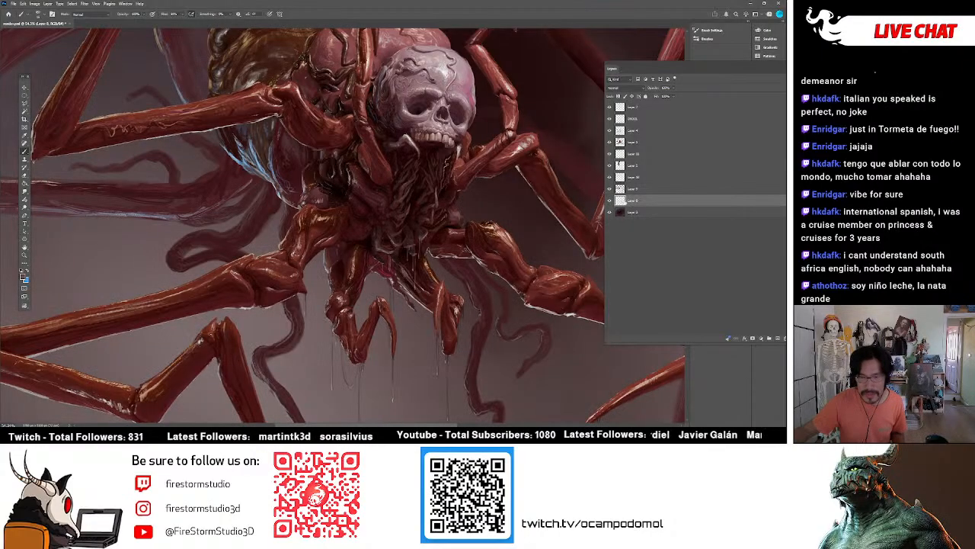
Check the active layer's tentacles by toggling its visibility, and sample a light grey tone beside the lower left tentacle.
scroll(343, 225, "up", 5)
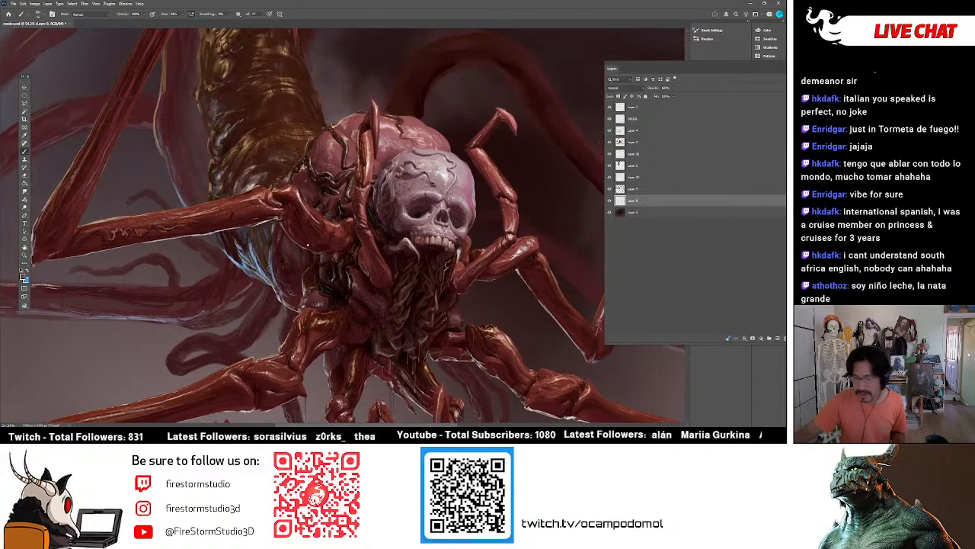
left_click(608, 201)
left_click(608, 201)
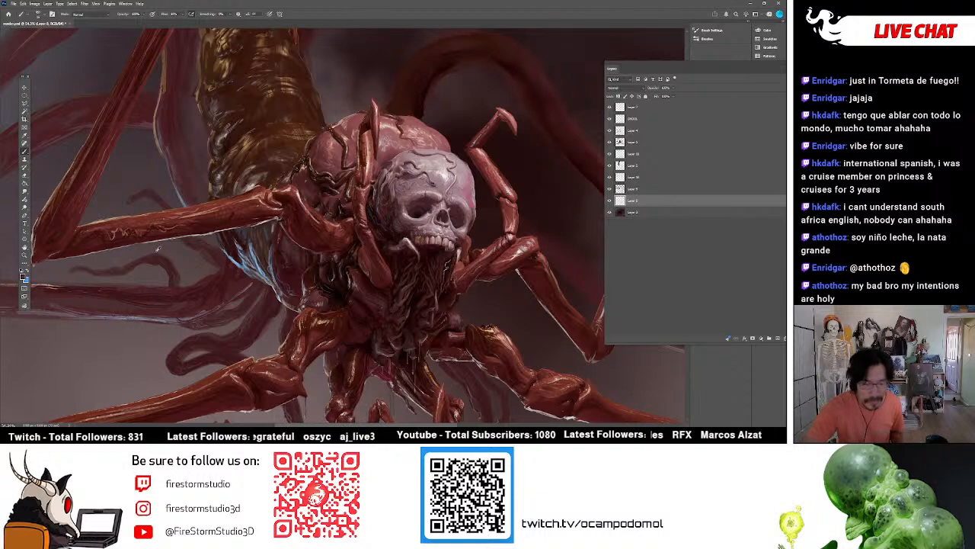
scroll(155, 234, "down", 3)
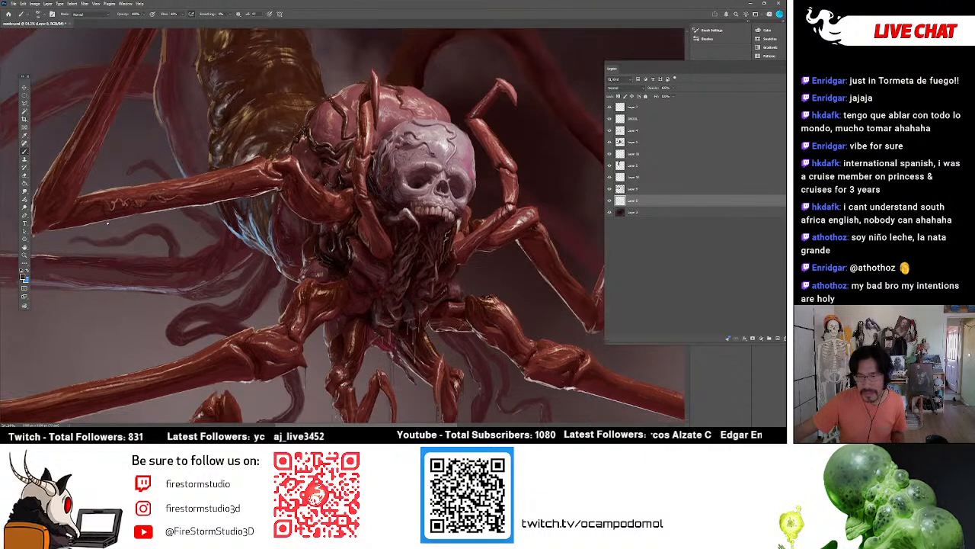
scroll(264, 310, "down", 6)
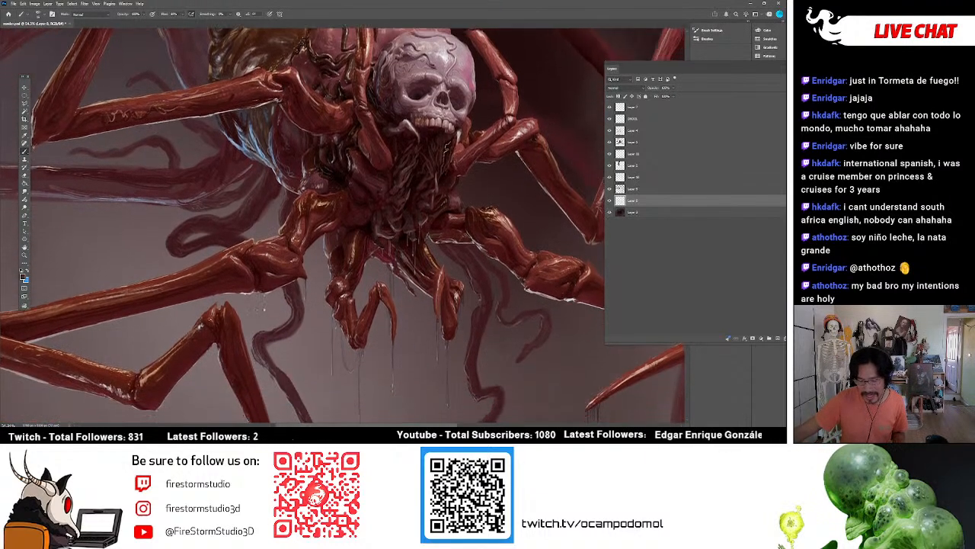
left_click(278, 368, "alt")
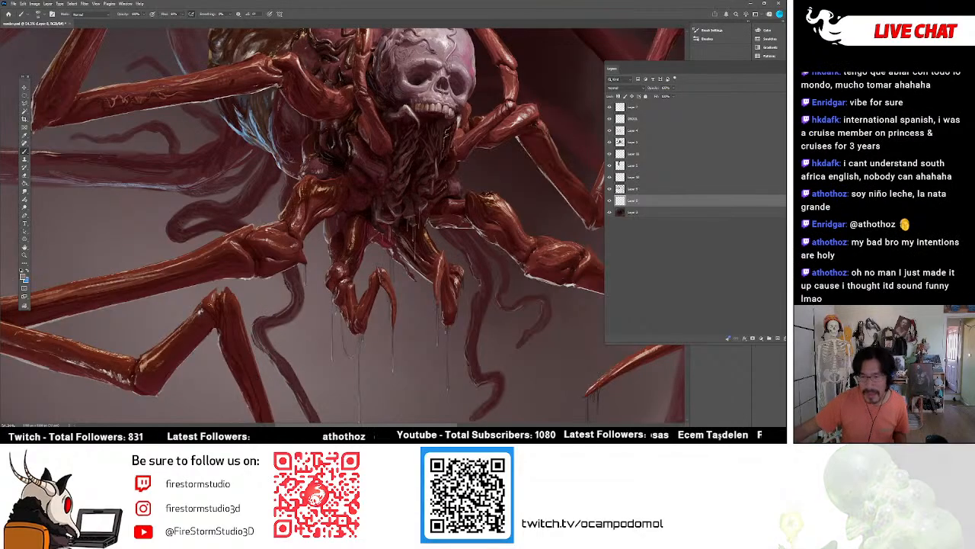
Retouch the background tentacles behind the left legs on the layer directly above the background.
scroll(275, 335, "up", 3)
scroll(343, 226, "up", 2)
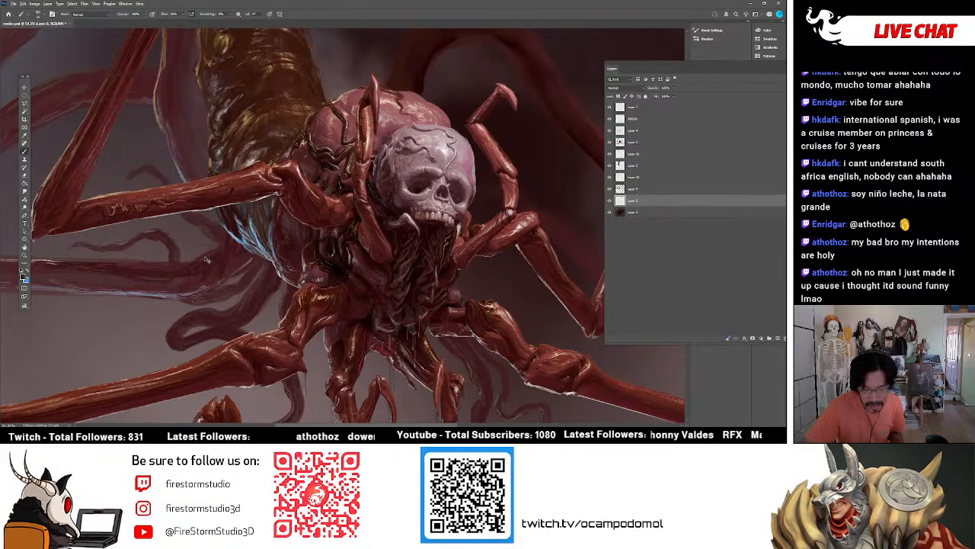
scroll(225, 237, "down", 5)
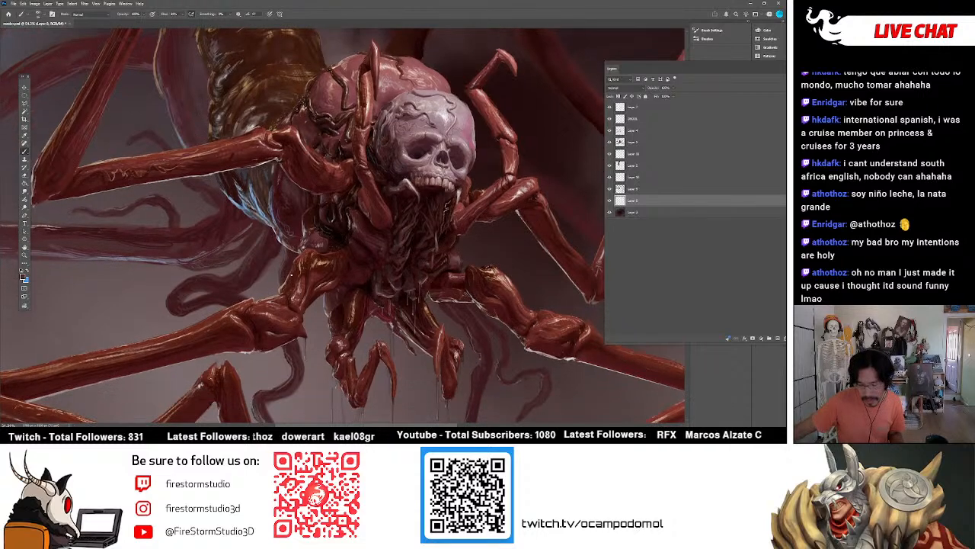
scroll(343, 225, "up", 4)
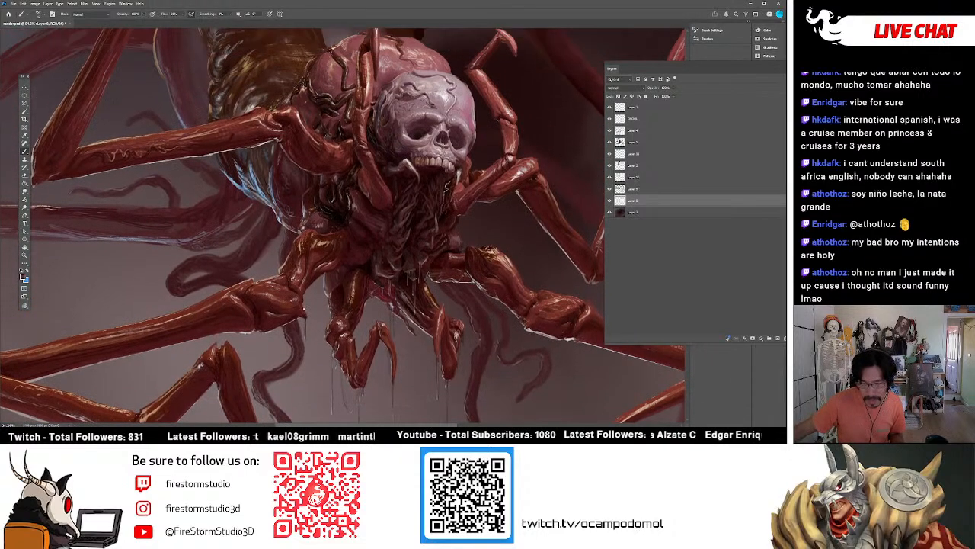
scroll(304, 309, "up", 1)
scroll(304, 309, "down", 4)
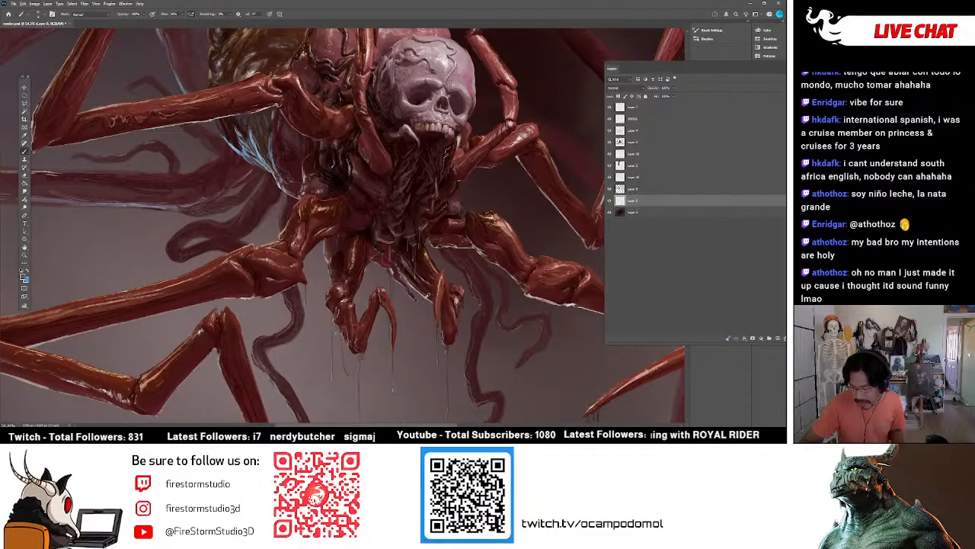
Make the third layer from the bottom active, check its tentacles by toggling visibility, and darken the tentacle beside the middle left leg's joint.
left_click(618, 189)
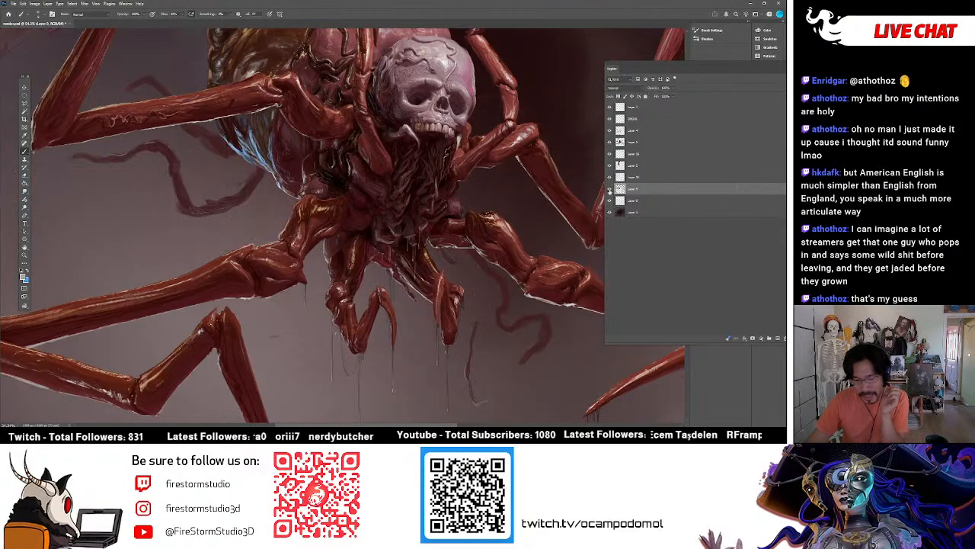
key("e")
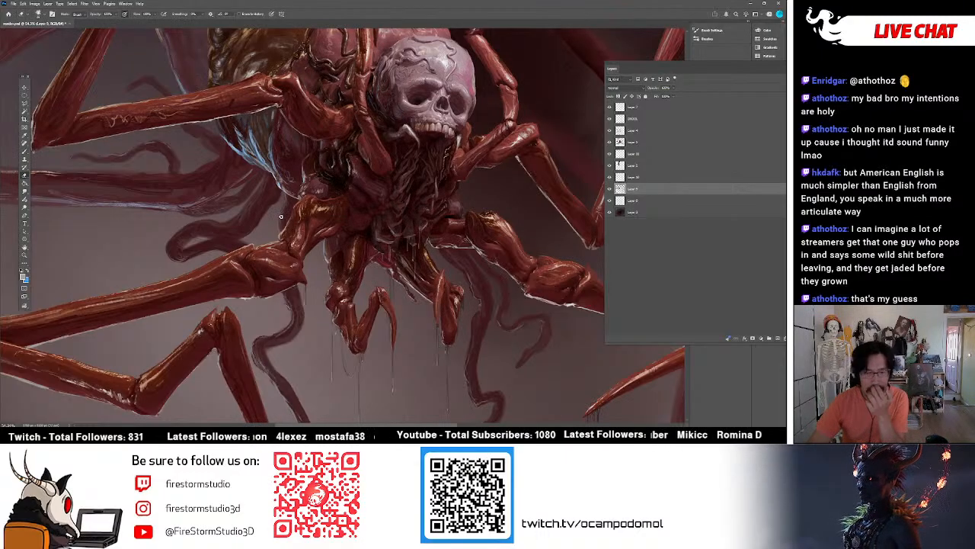
key("b")
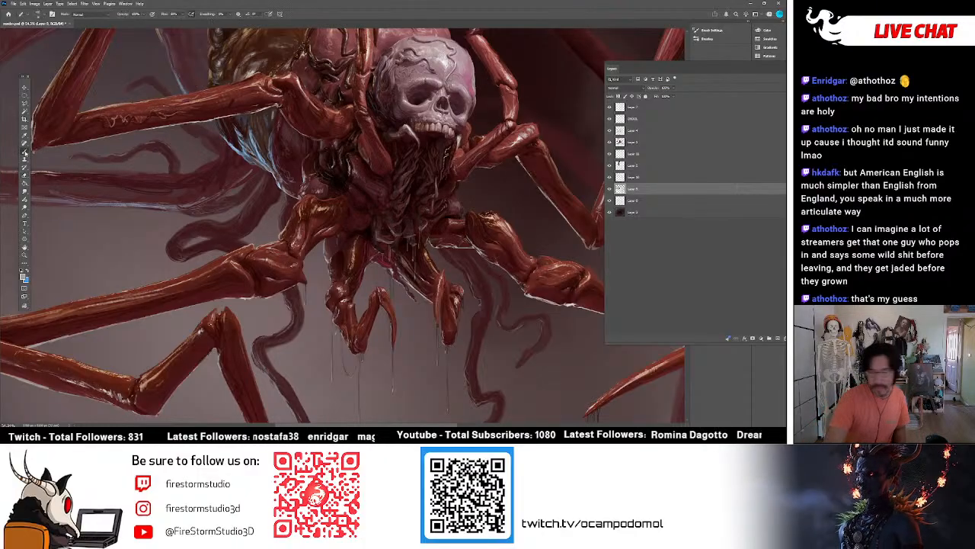
left_click(609, 188)
left_click(609, 188)
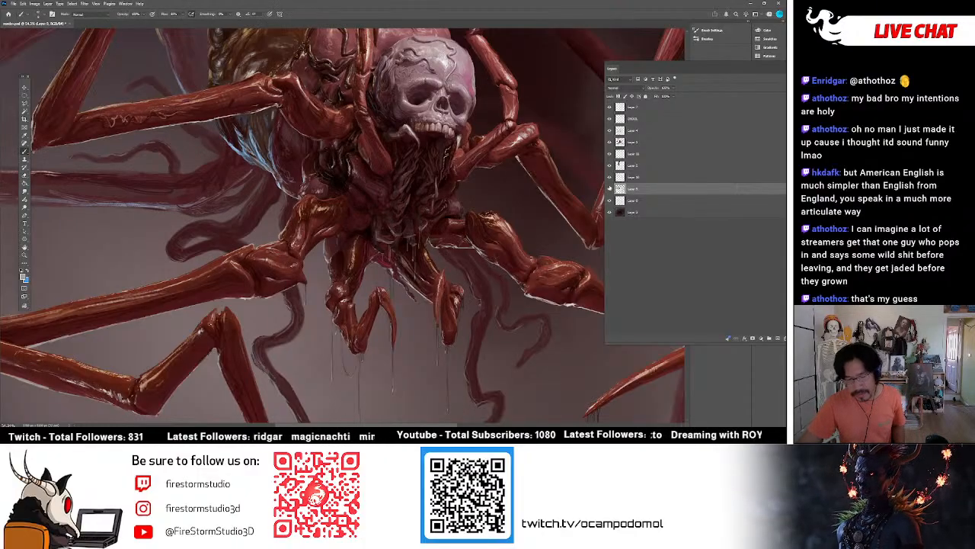
left_click(267, 209, "alt")
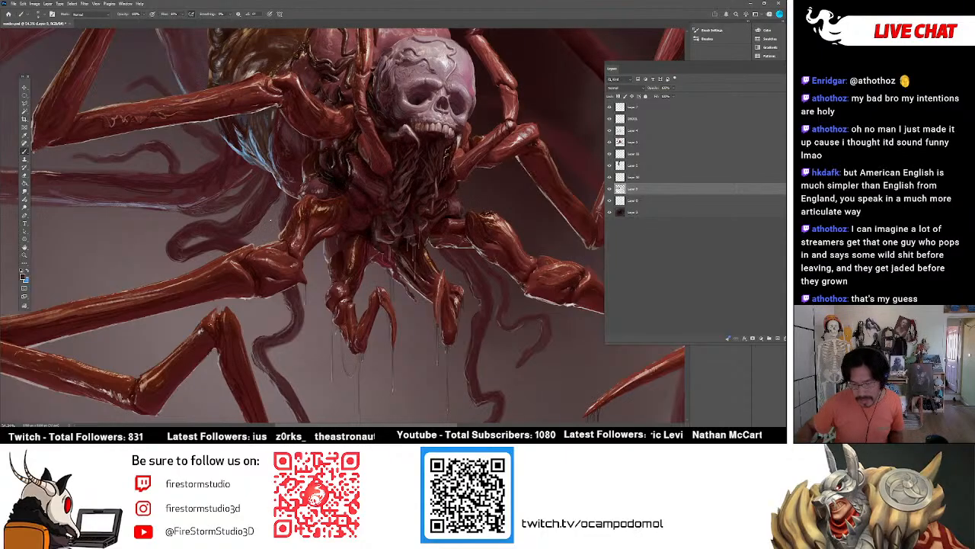
left_click(610, 189)
left_click(610, 188)
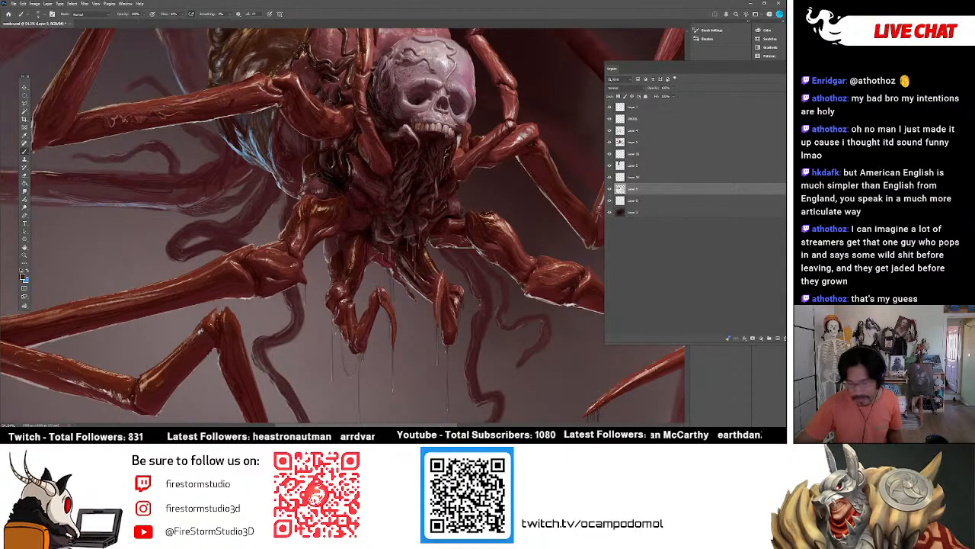
Paint fine curled texture strokes at the base of the long left background tentacle, next to the blue hairs.
left_click_drag(450, 425, 411, 407)
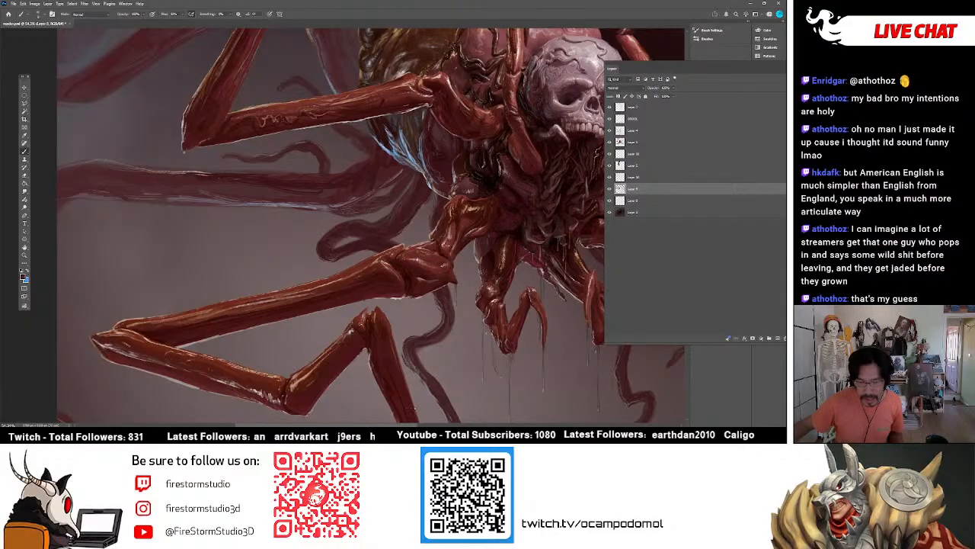
scroll(409, 246, "up", 4)
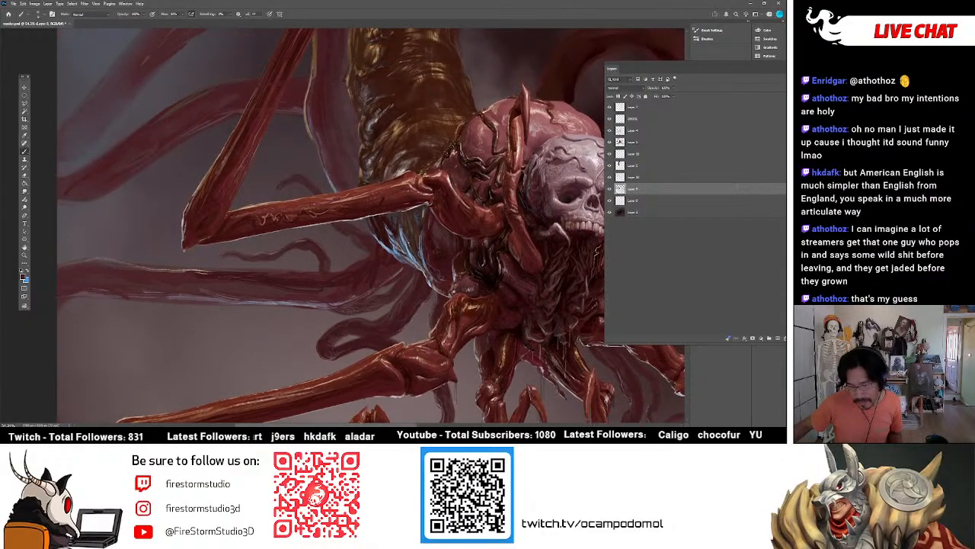
scroll(409, 245, "down", 1)
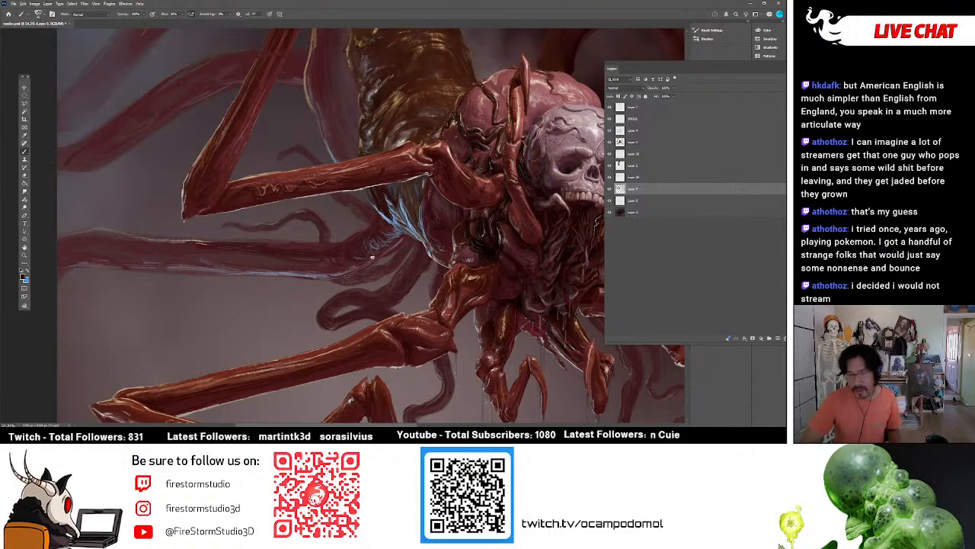
Choose a very dark red foreground colour and continue texturing the long left background tentacle.
left_click(25, 275)
left_click(503, 139)
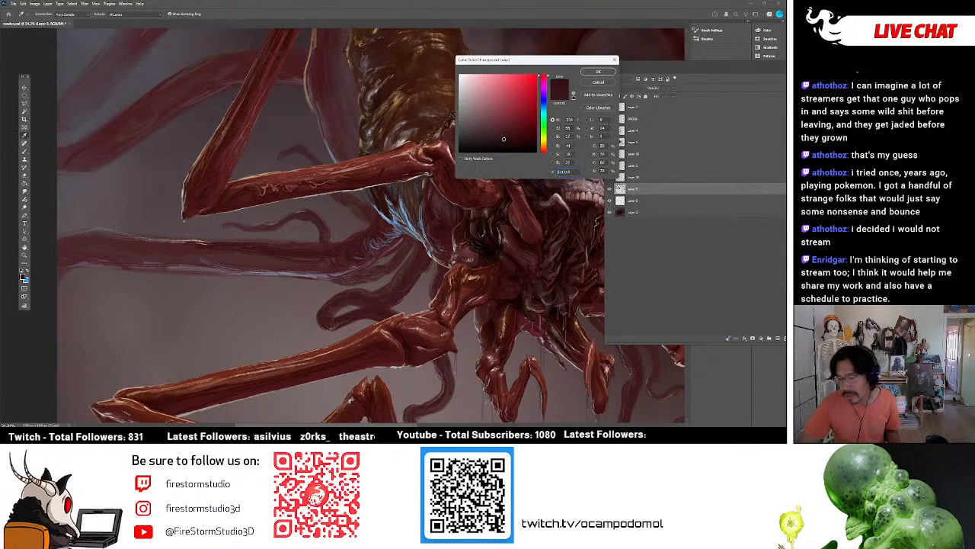
left_click(598, 71)
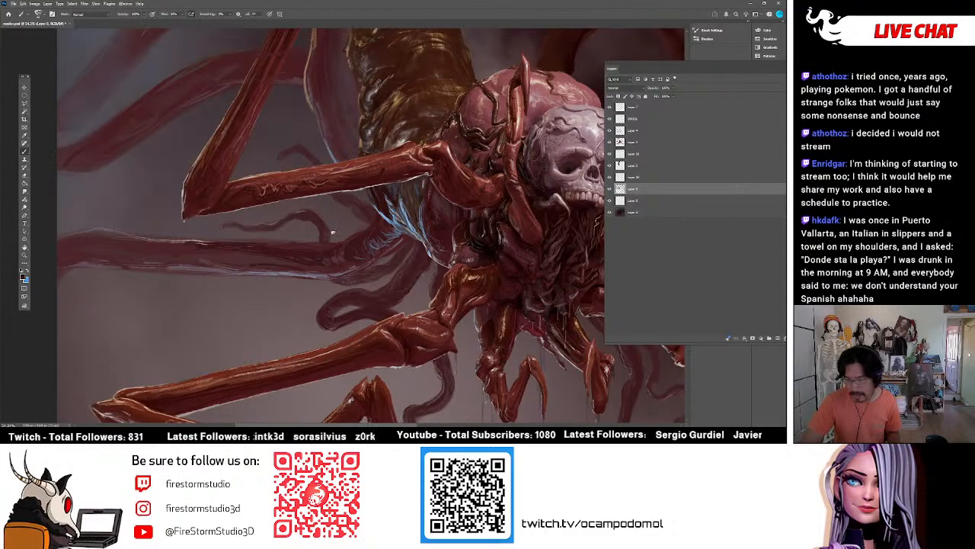
left_click_drag(404, 417, 439, 418)
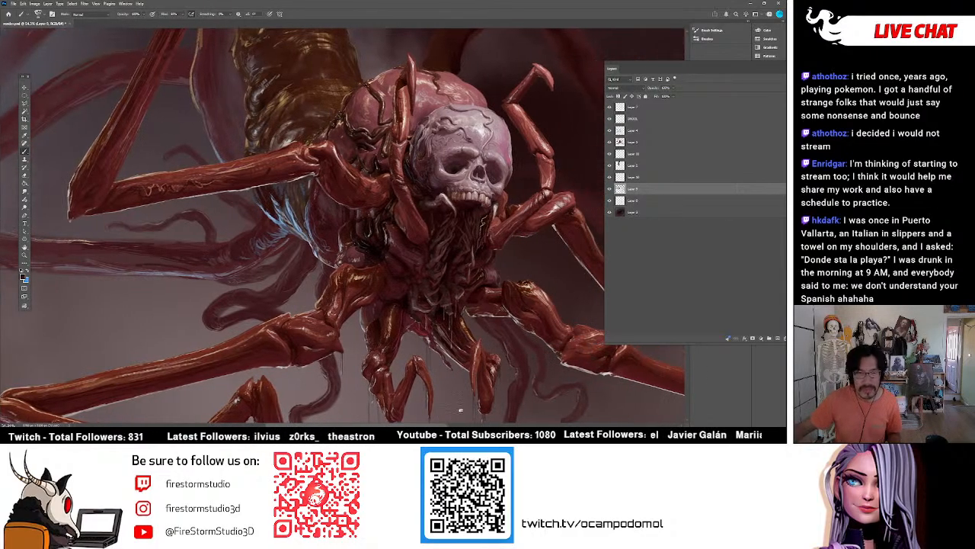
scroll(290, 295, "up", 3)
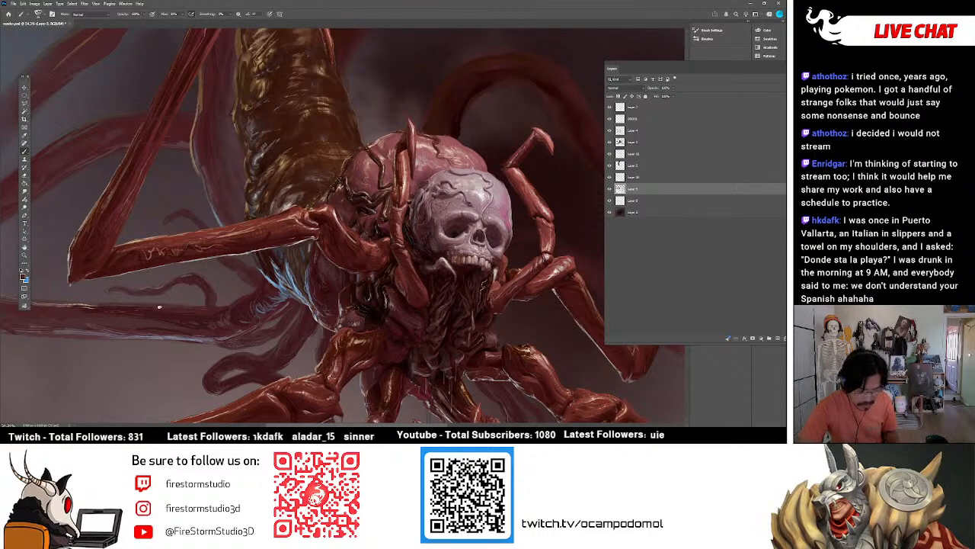
left_click(85, 305, "alt")
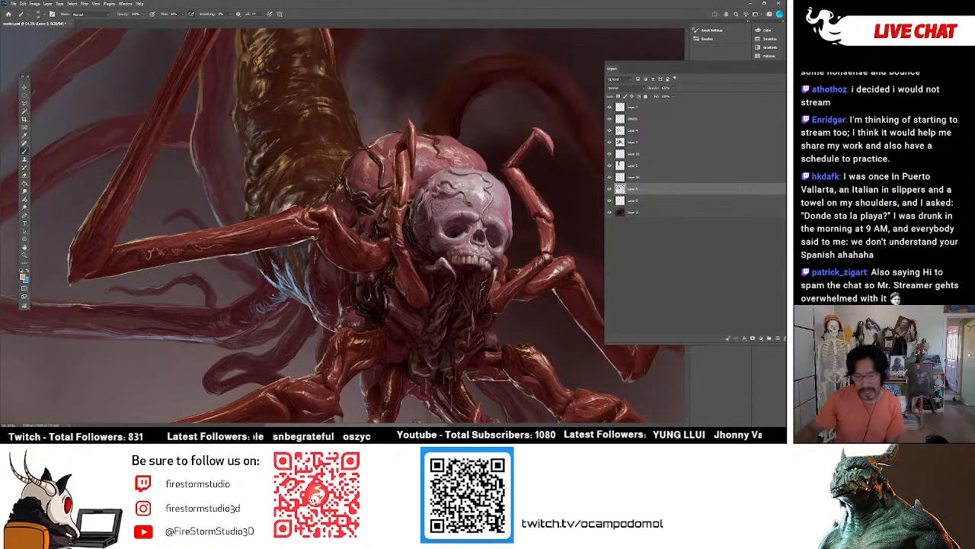
Examine the background tentacles up to the upper left of the painting, toggling the active layer's visibility to see what it holds.
scroll(343, 228, "down", 3)
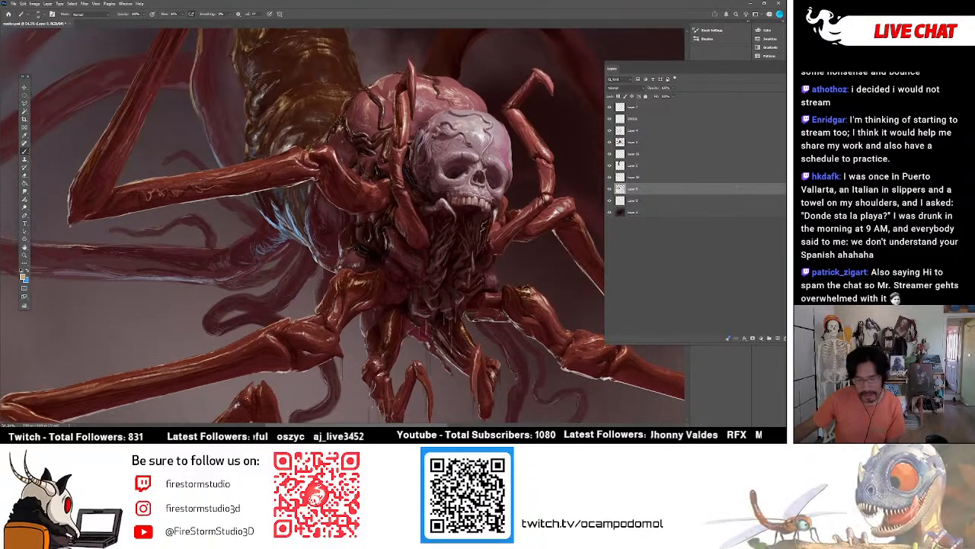
scroll(343, 227, "left", 8)
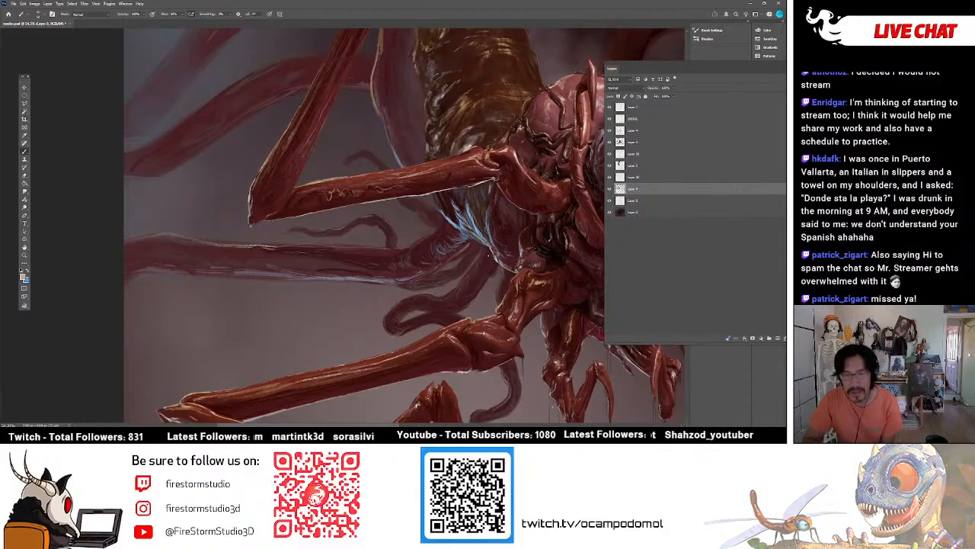
scroll(404, 225, "up", 7)
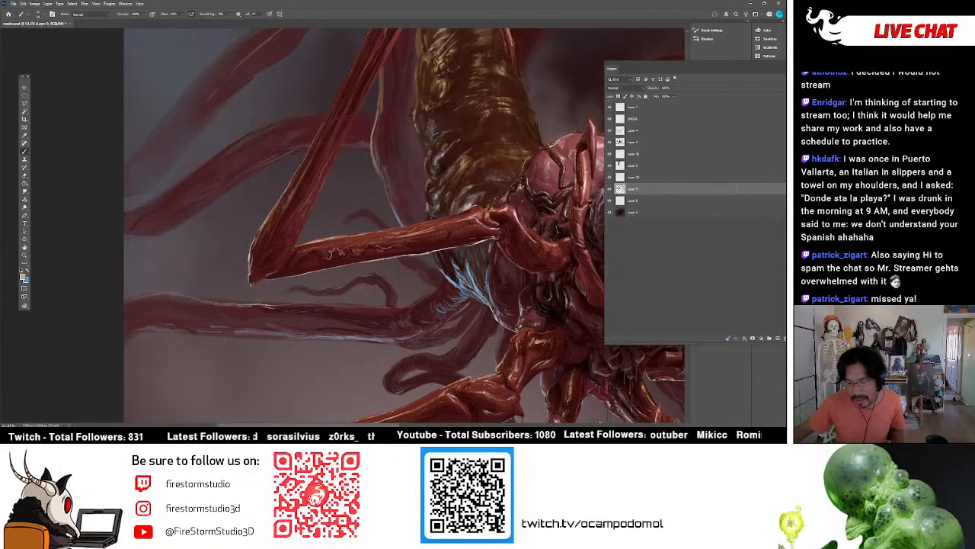
scroll(405, 226, "down", 2)
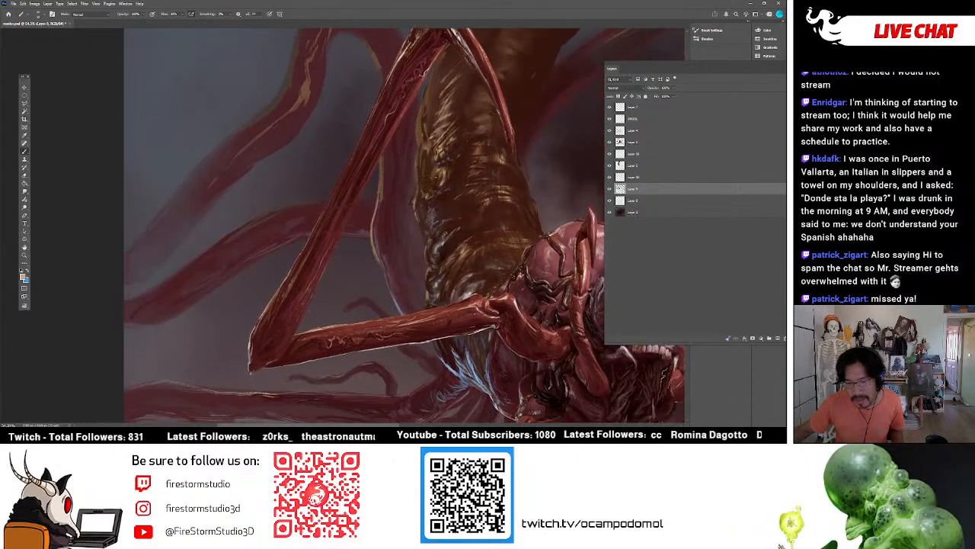
scroll(405, 226, "up", 4)
scroll(406, 151, "up", 3)
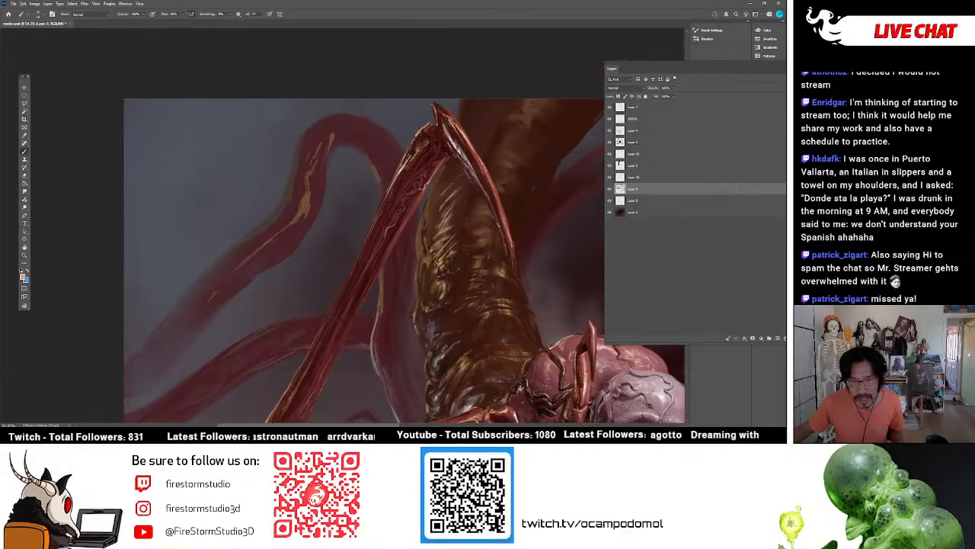
scroll(406, 151, "down", 1)
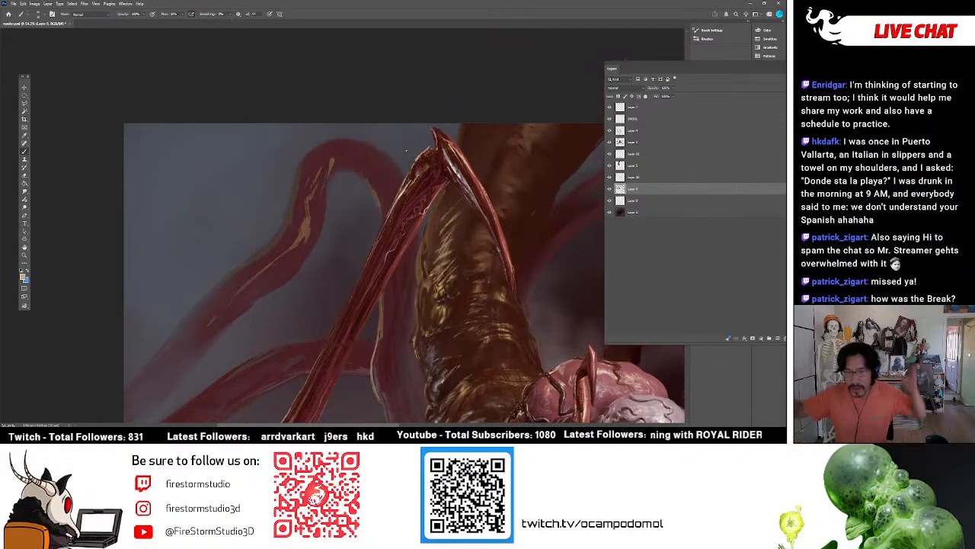
left_click(609, 189)
left_click(609, 189)
left_click(609, 189)
left_click(609, 189)
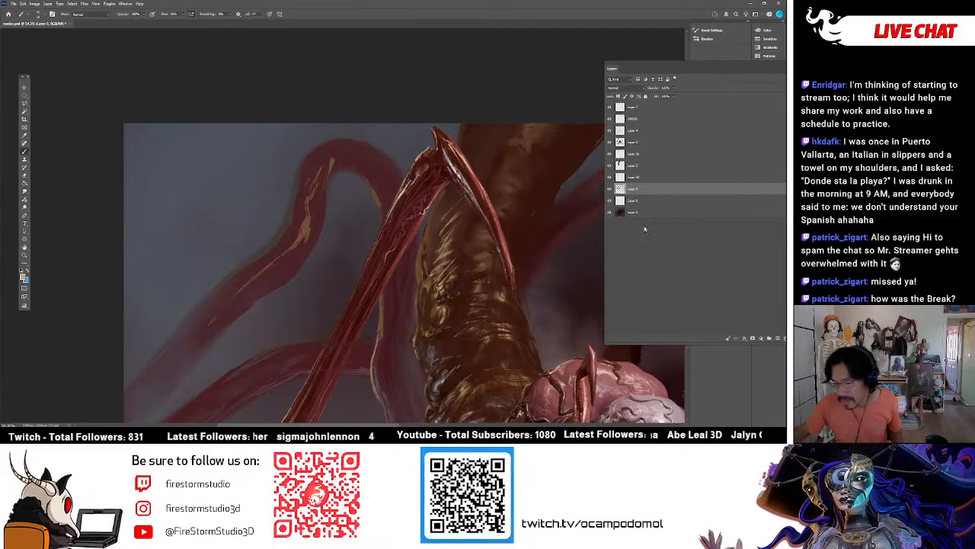
Paint texture strokes along the bend of the upper-left background tentacle towards the leg's upper joint, checking them by toggling the layer's visibility.
scroll(474, 190, "down", 3)
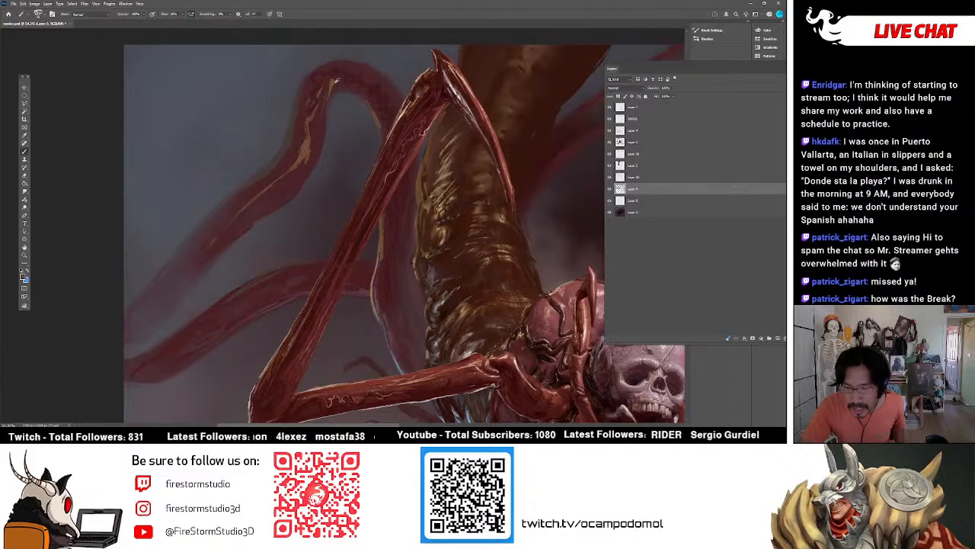
mouse_move(343, 77)
left_mouse_down()
mouse_move(373, 90)
mouse_move(381, 110)
left_mouse_up()
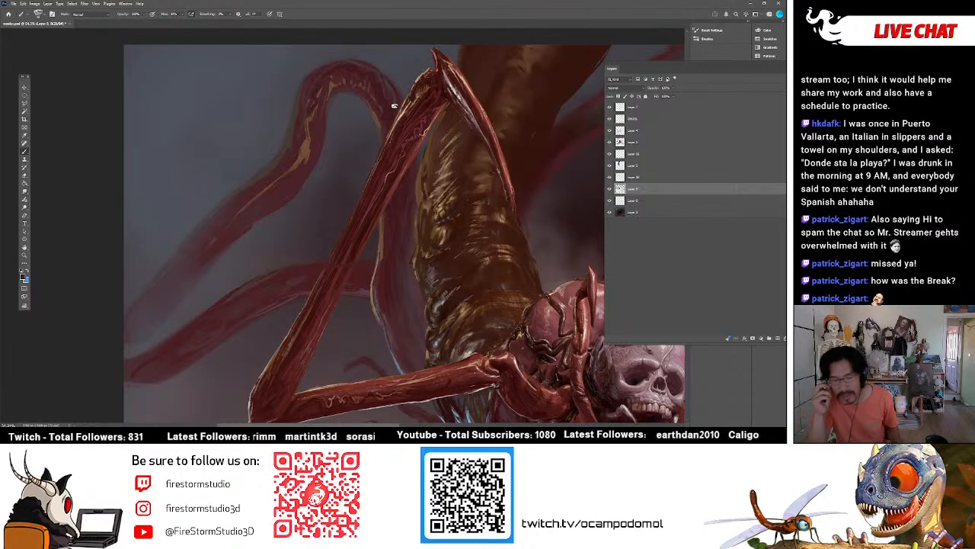
left_click(609, 189)
left_click(610, 188)
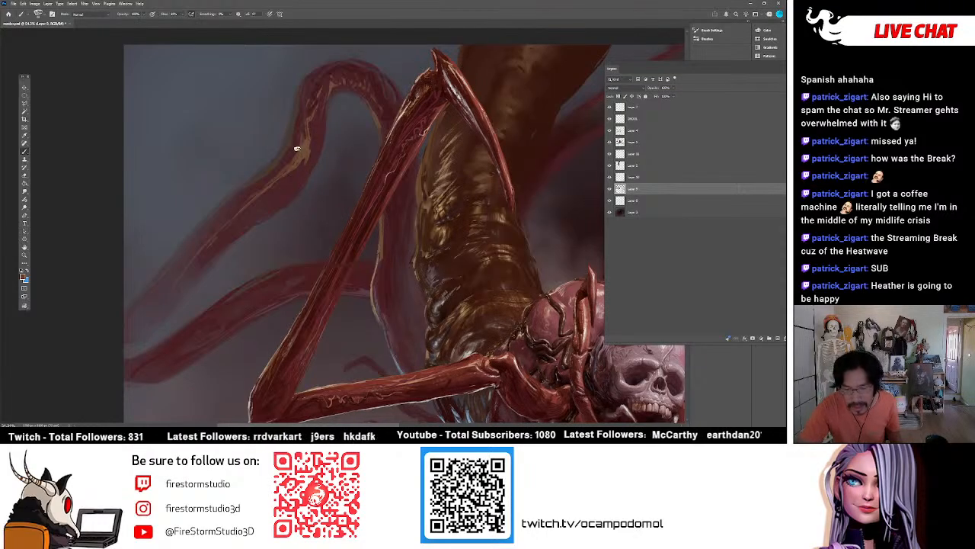
Break up the ochre patch below the bend of the upper-left background tentacle with short dark and ochre strokes.
left_click(293, 149, "alt")
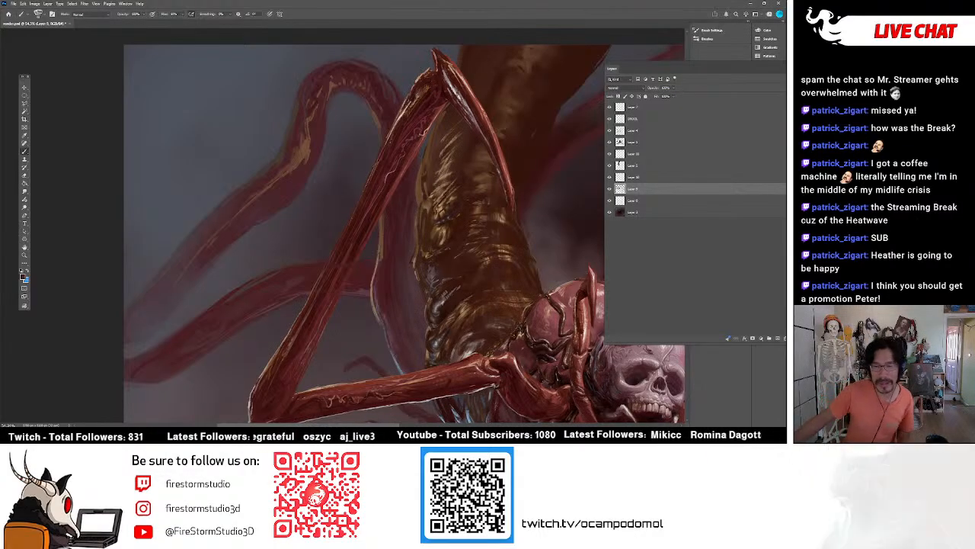
left_click(307, 145, "alt")
left_click_drag(308, 145, 307, 123)
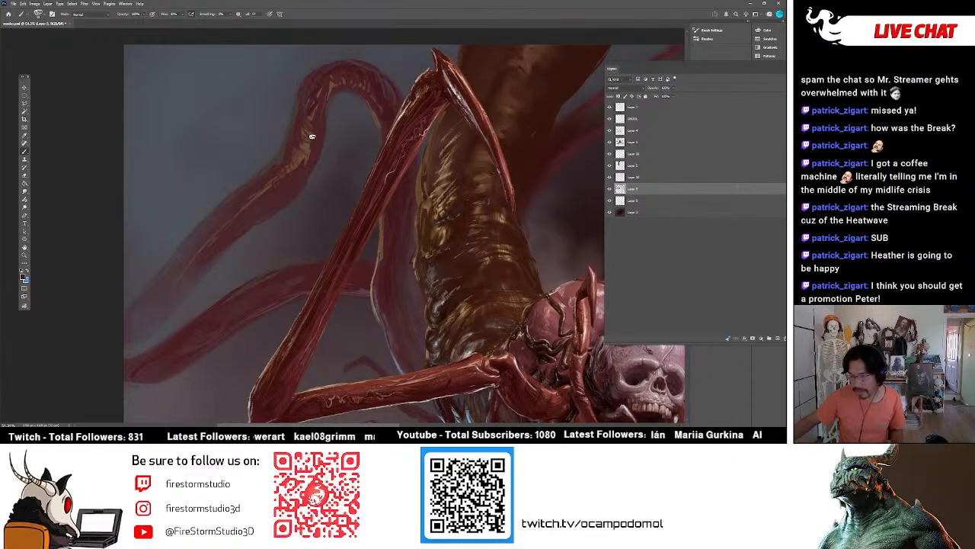
Make the third layer from the top active and paint wavy golden wrinkle highlights across the brown abdomen just above the creature's head.
left_click_drag(563, 320, 377, 280)
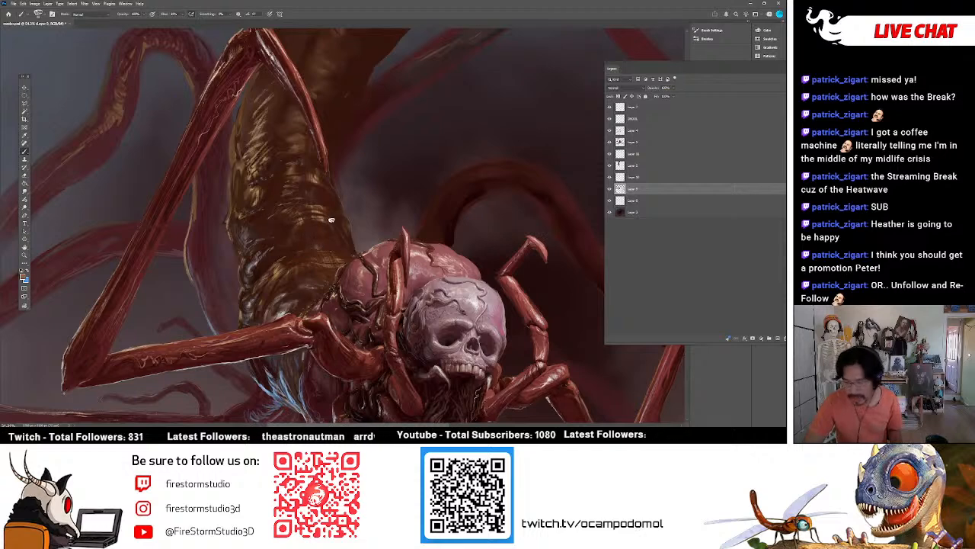
left_click(621, 130)
left_click(610, 131)
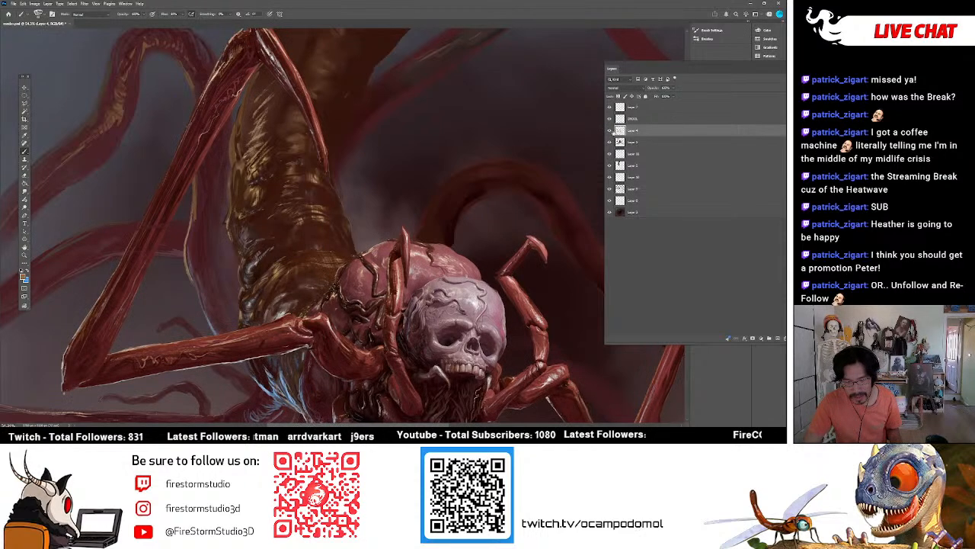
left_click(325, 221, "alt")
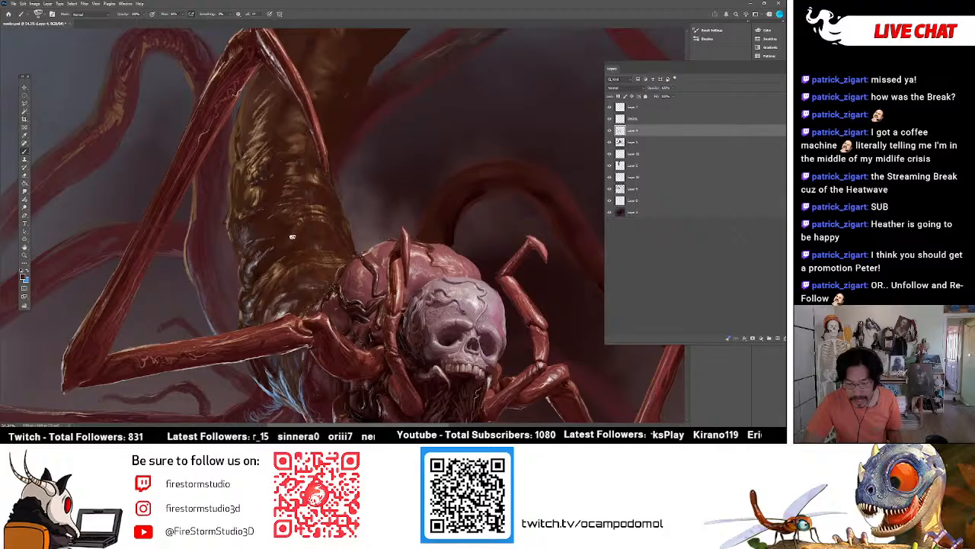
left_click(304, 218, "alt")
left_click_drag(304, 219, 332, 228)
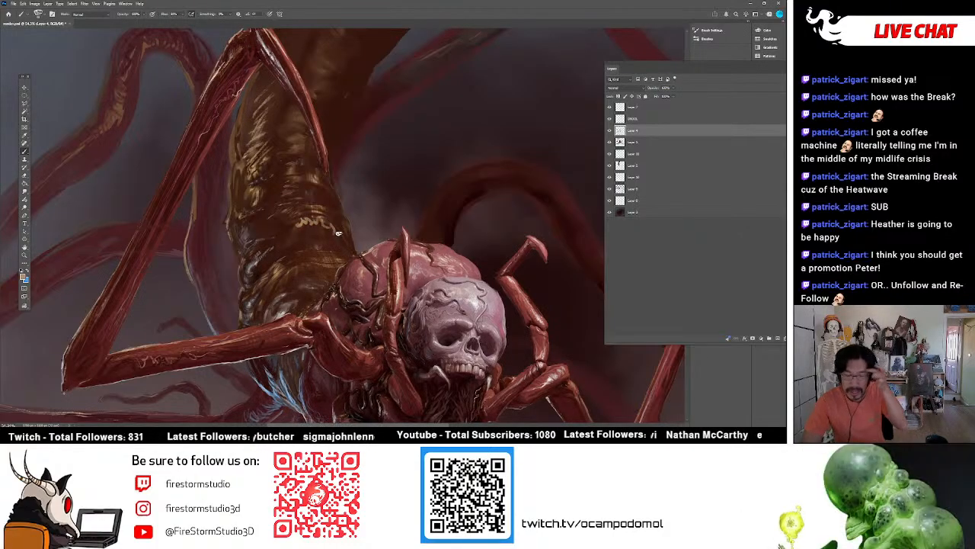
left_click(284, 247, "alt")
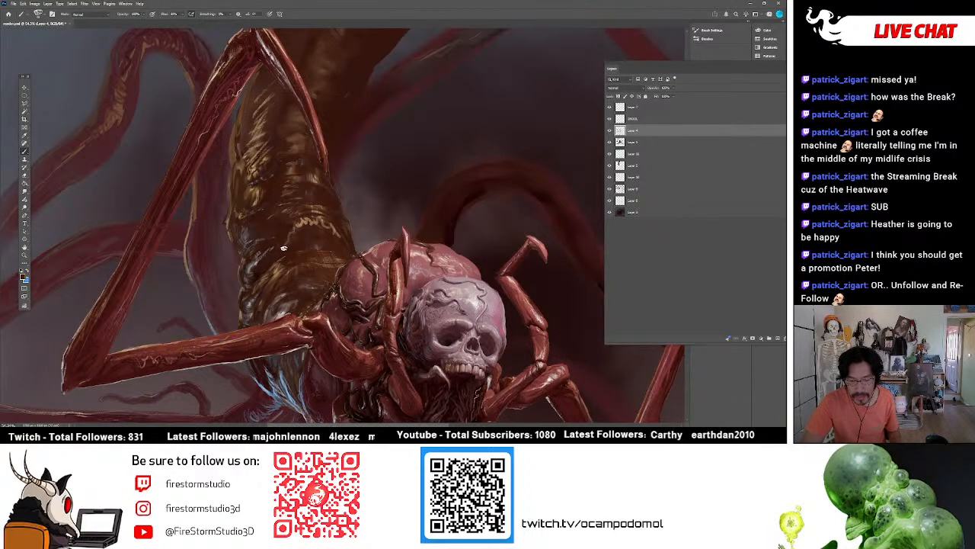
left_click_drag(298, 221, 332, 228)
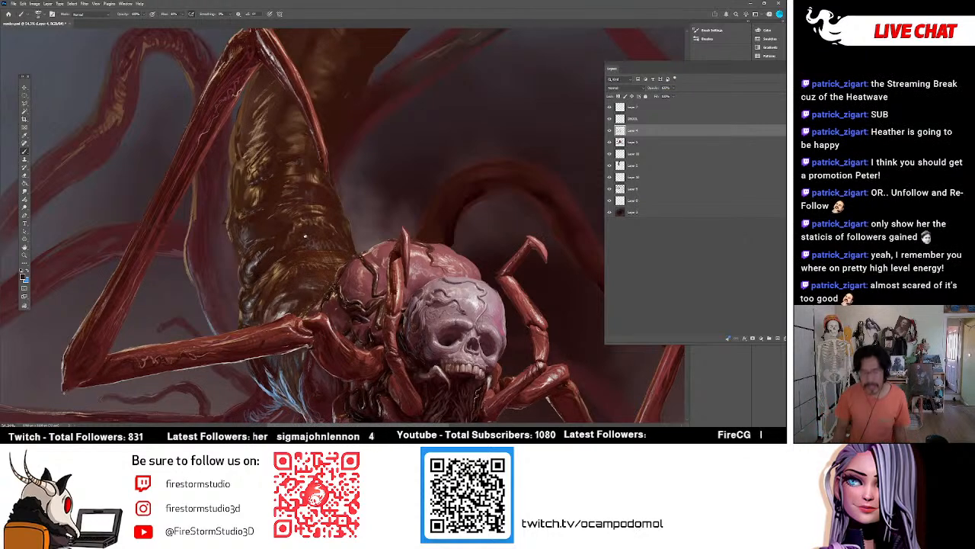
Texture the lower part of the brown abdomen down to the leg with pale, orange-brown and dark wrinkle strokes.
left_click(259, 259, "alt")
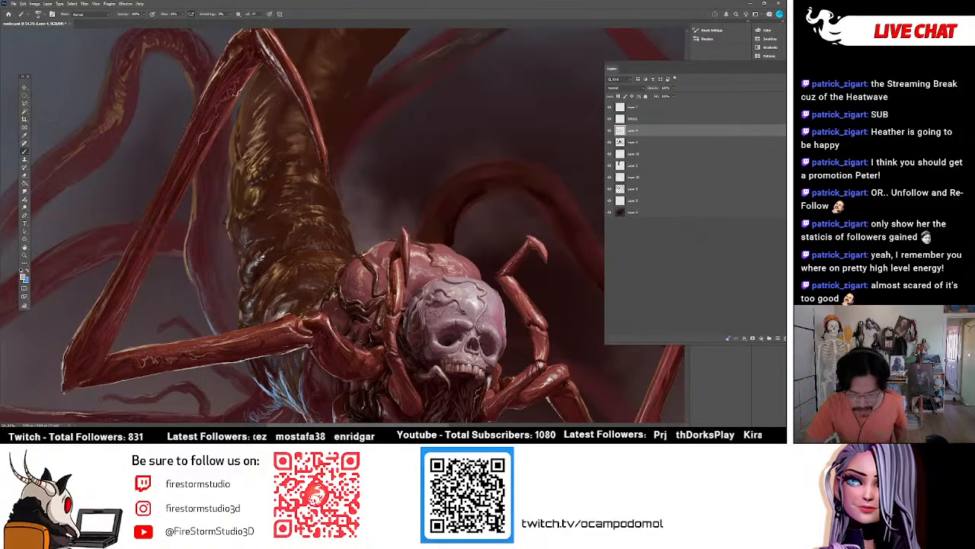
left_click(287, 235, "alt")
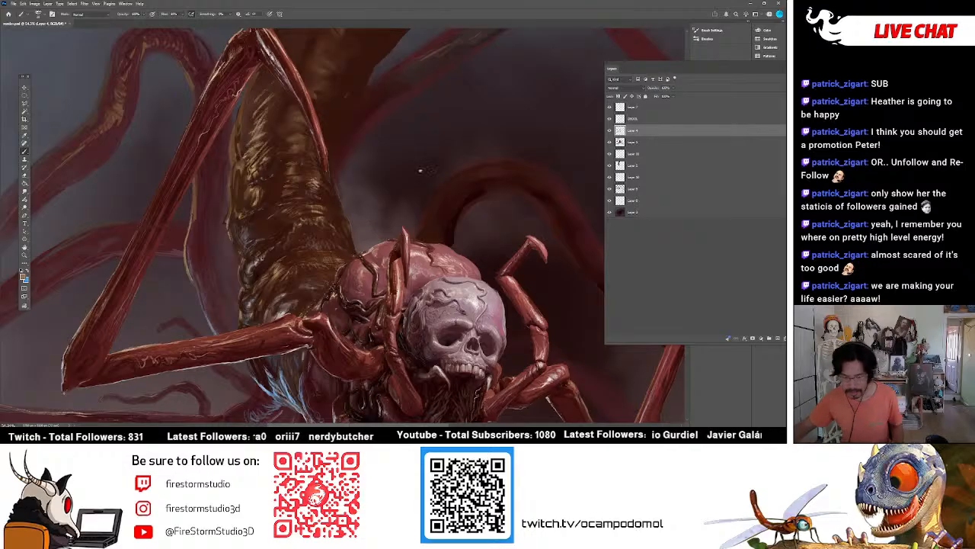
scroll(394, 192, "down", 3)
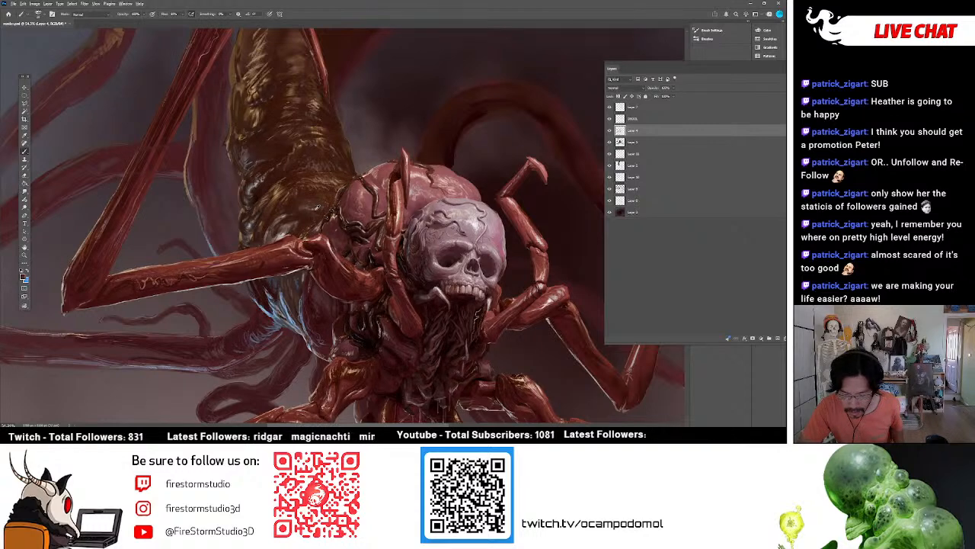
left_click(313, 208, "alt")
left_click(312, 209, "alt")
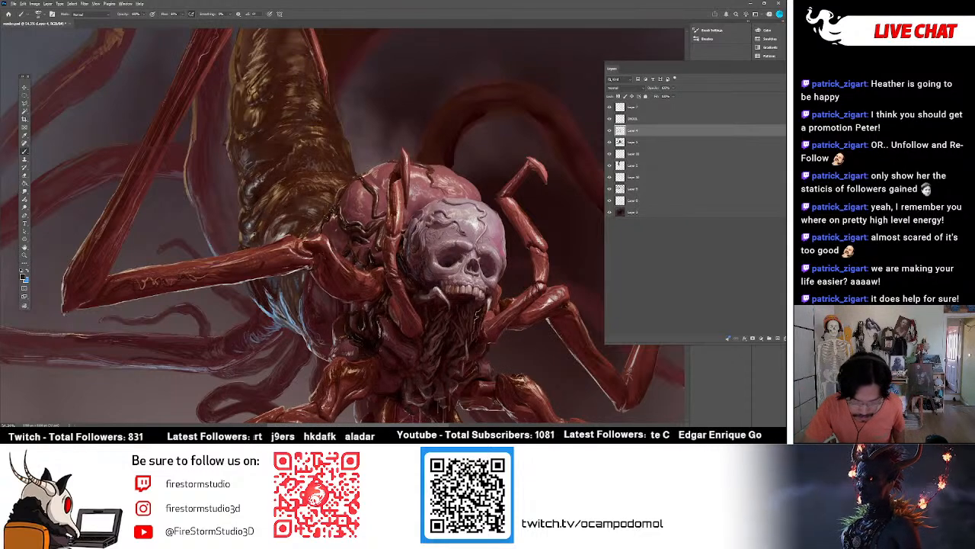
left_click(252, 238, "alt")
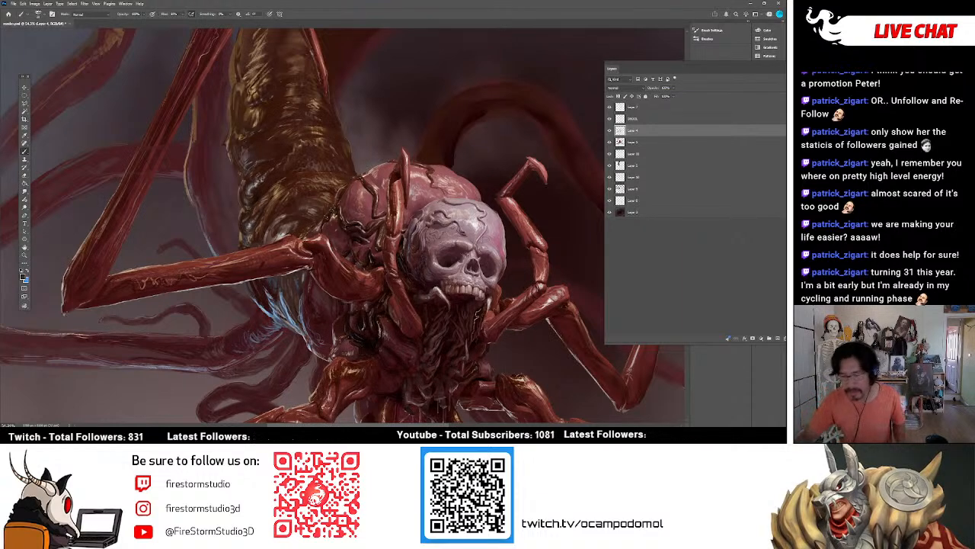
Refine the dark, wrinkled flesh between the small front limb and the middle left leg with dark and pale detail strokes.
left_click(398, 217, "alt")
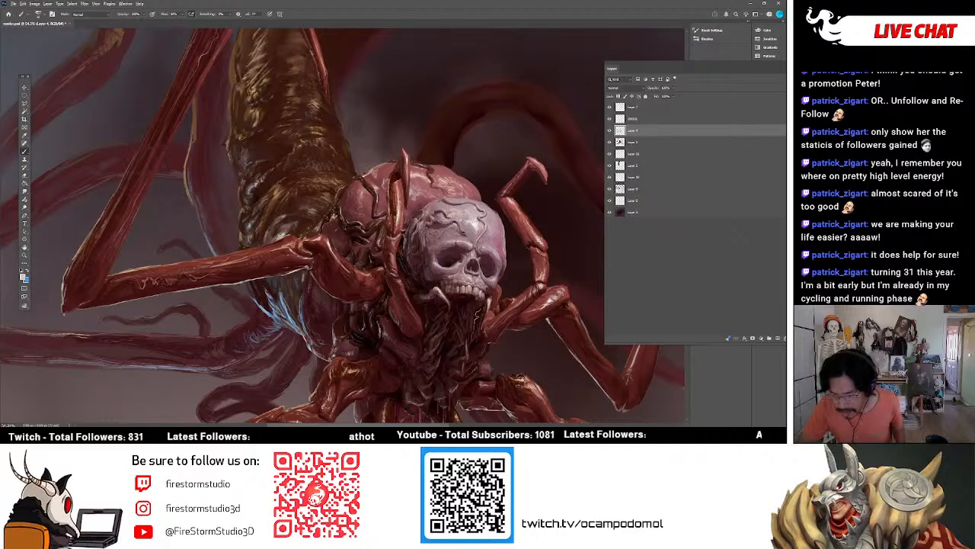
left_click(397, 226, "alt")
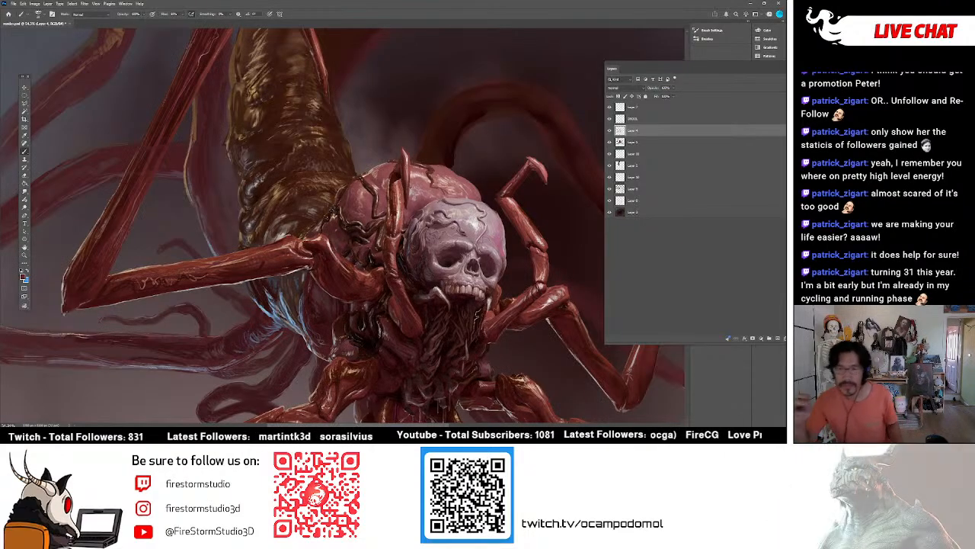
scroll(404, 197, "down", 5)
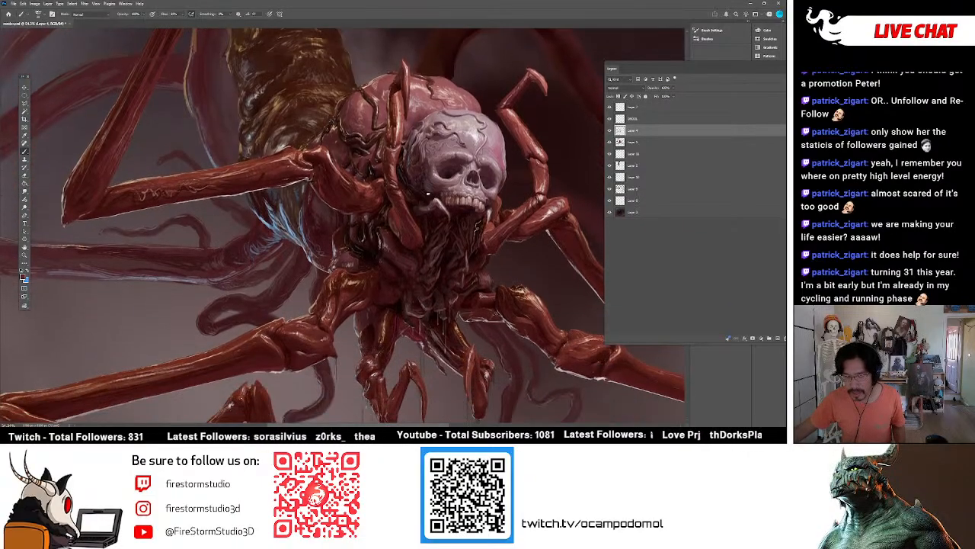
scroll(404, 196, "up", 2)
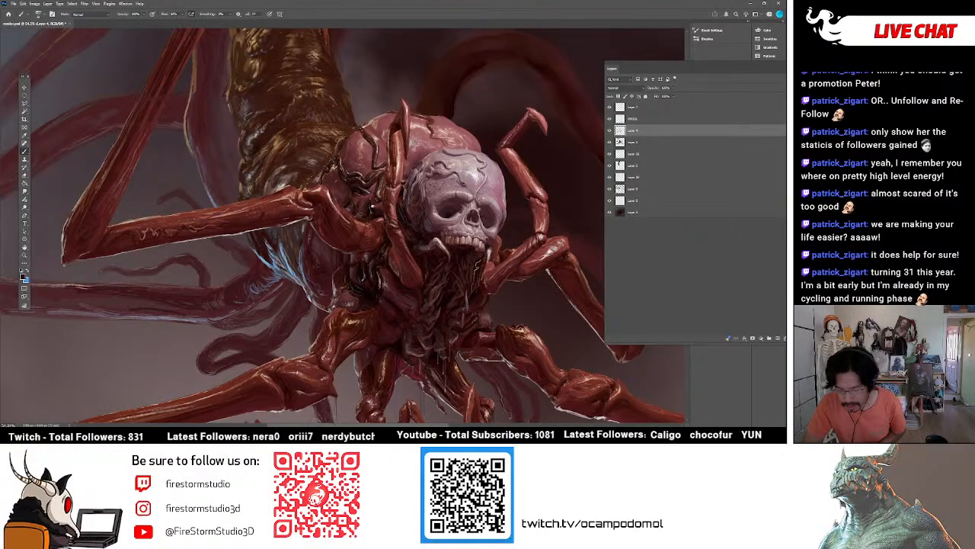
left_click(371, 207, "alt")
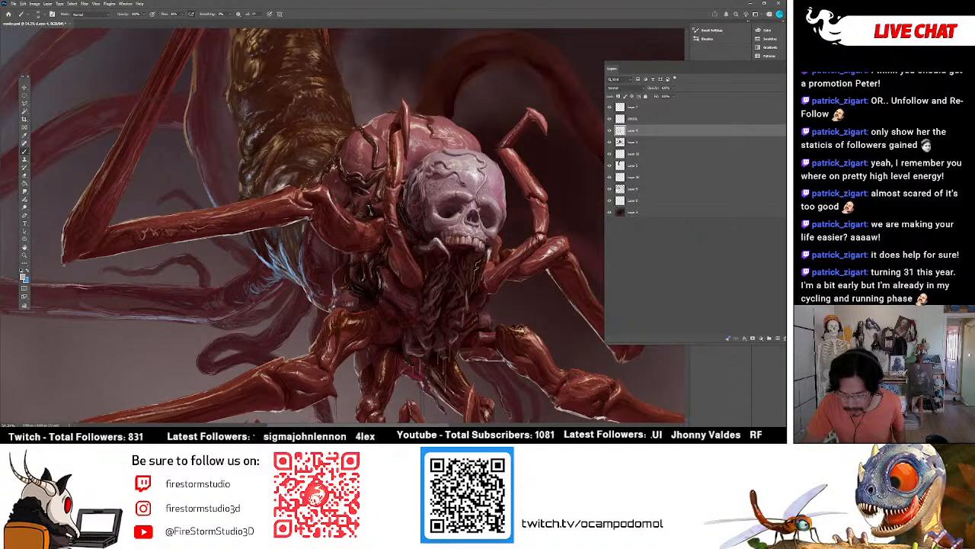
left_click(369, 195, "alt")
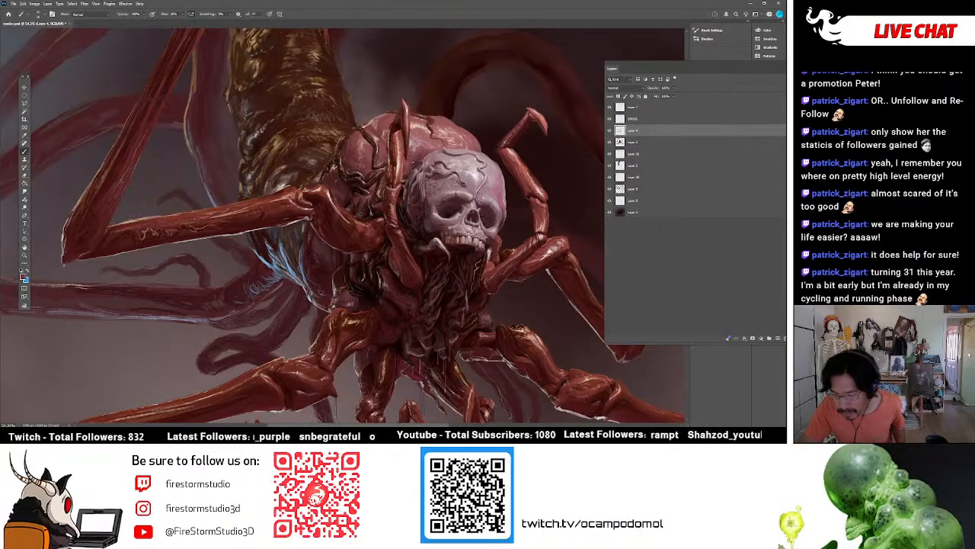
Paint fine red and dark texture strokes over the pink brain folds and the top of the skull.
left_click(421, 159, "alt")
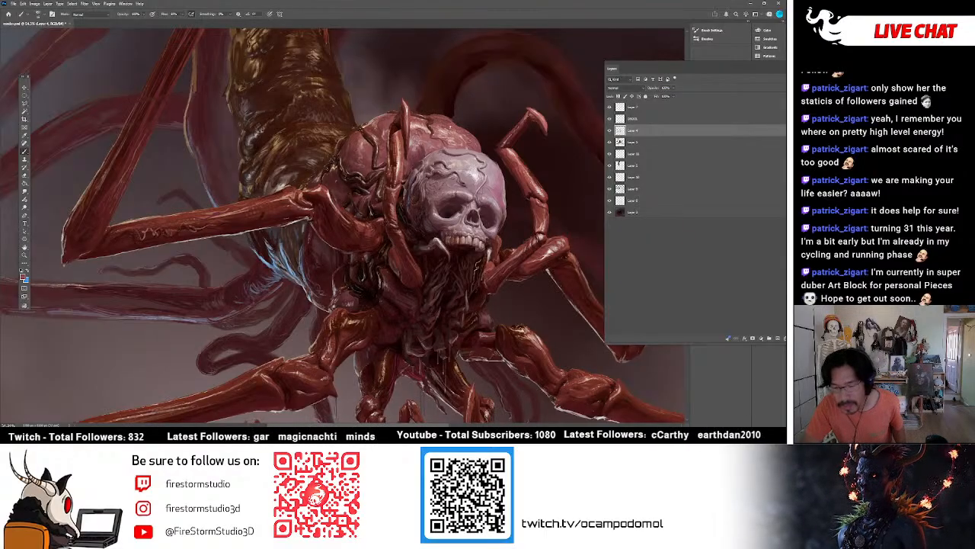
left_click(437, 135, "alt")
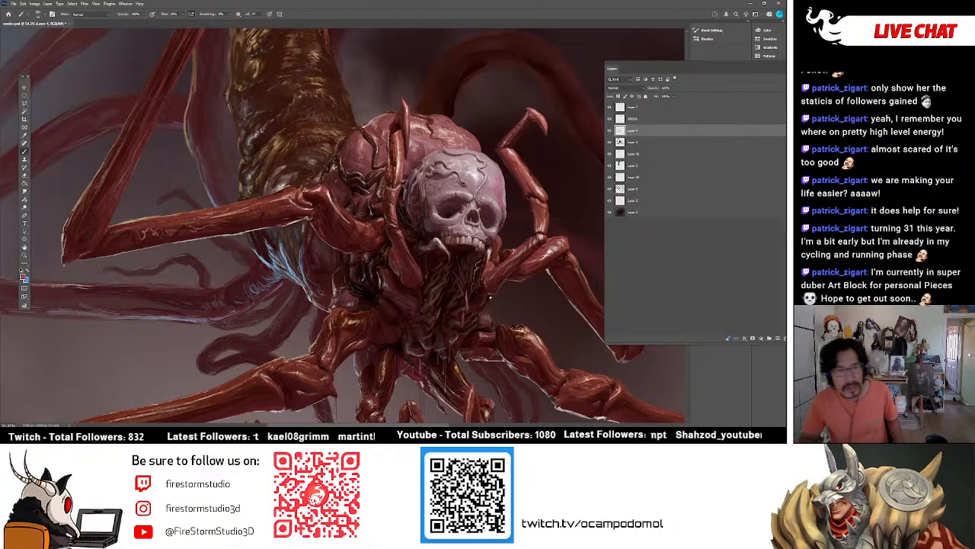
left_click(416, 141, "alt")
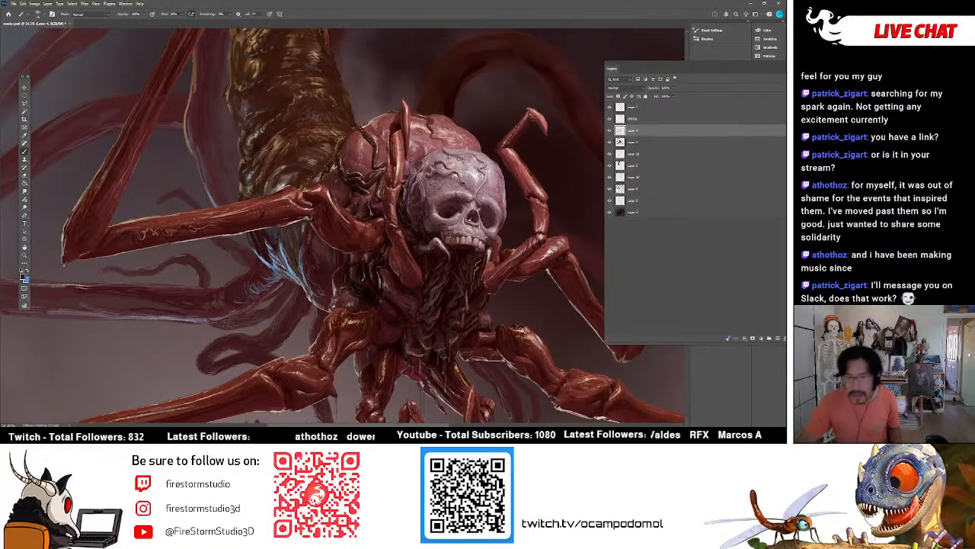
Examine the whole painting and compare it with and without the third layer from the top.
scroll(439, 256, "down", 3)
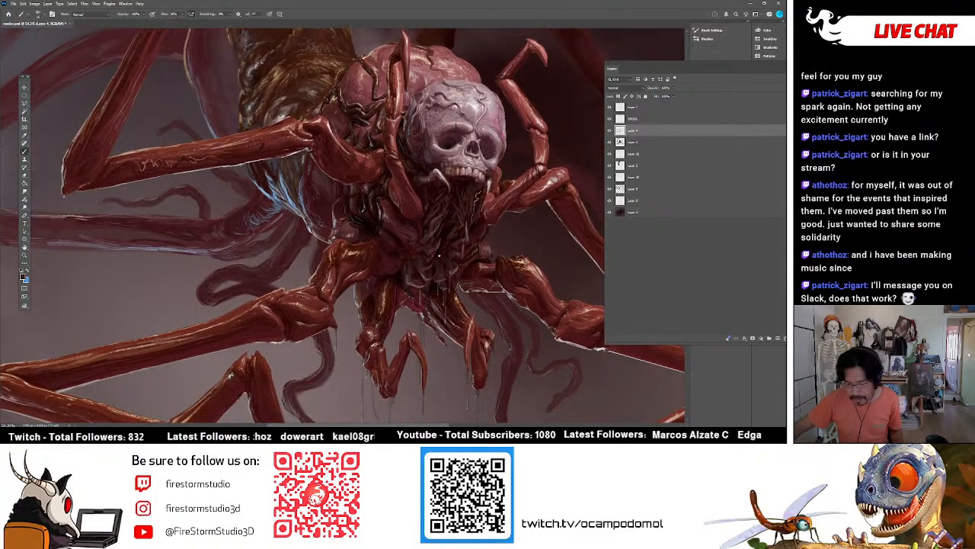
scroll(438, 255, "up", 3)
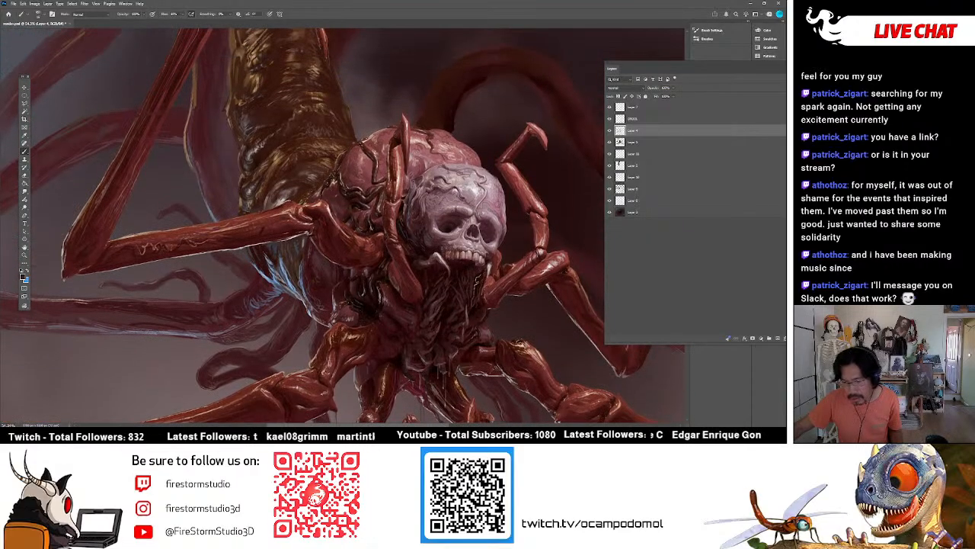
scroll(438, 255, "down", 2)
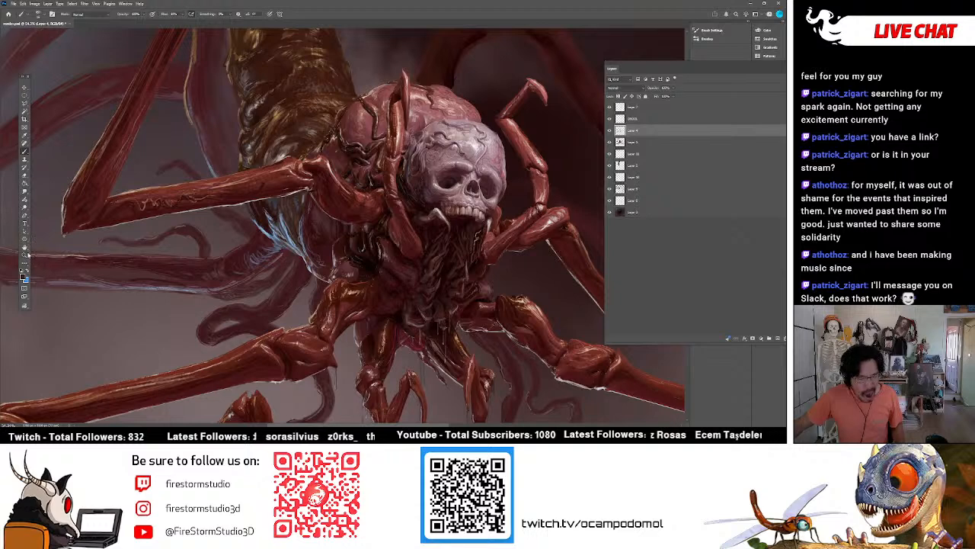
key("z")
left_click(281, 128)
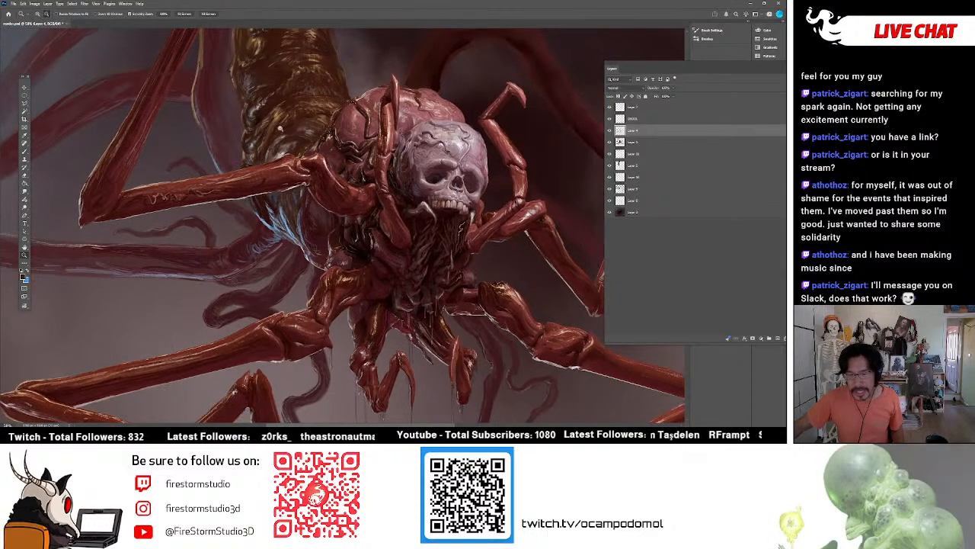
left_click(280, 128)
left_click(281, 128)
left_click(280, 128)
scroll(395, 171, "up", 1)
scroll(394, 171, "up", 3)
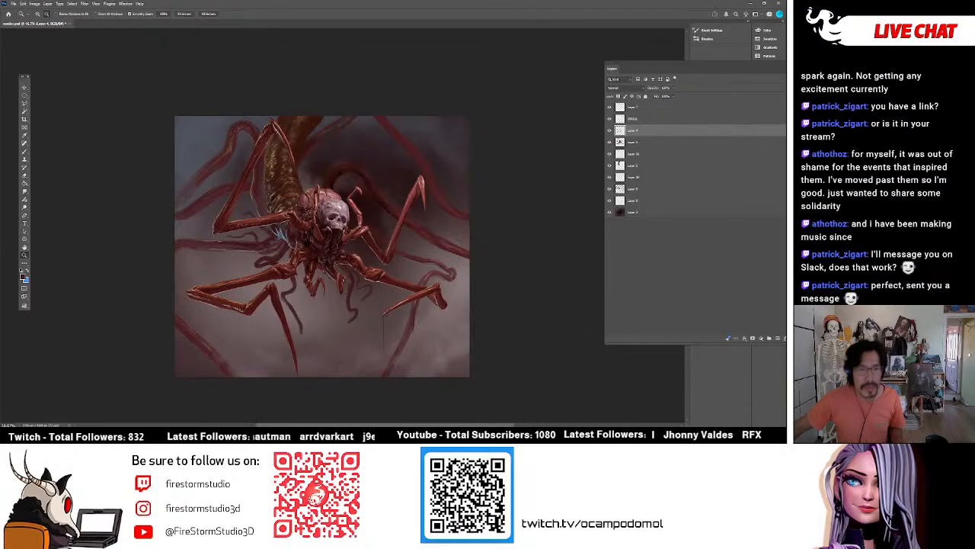
left_click(610, 130)
left_click(609, 131)
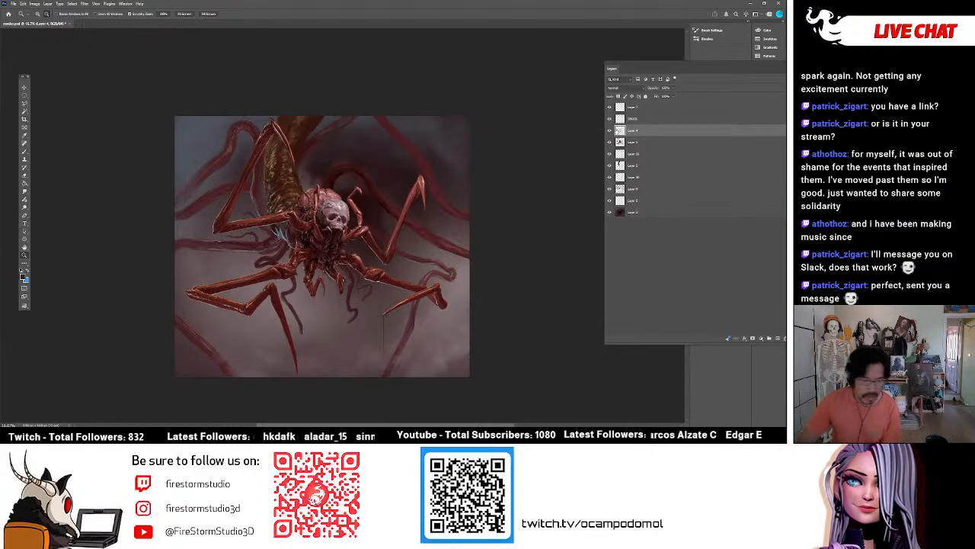
Make the third layer from the bottom active and check its background tentacle details by toggling the layer's visibility.
left_click(425, 212)
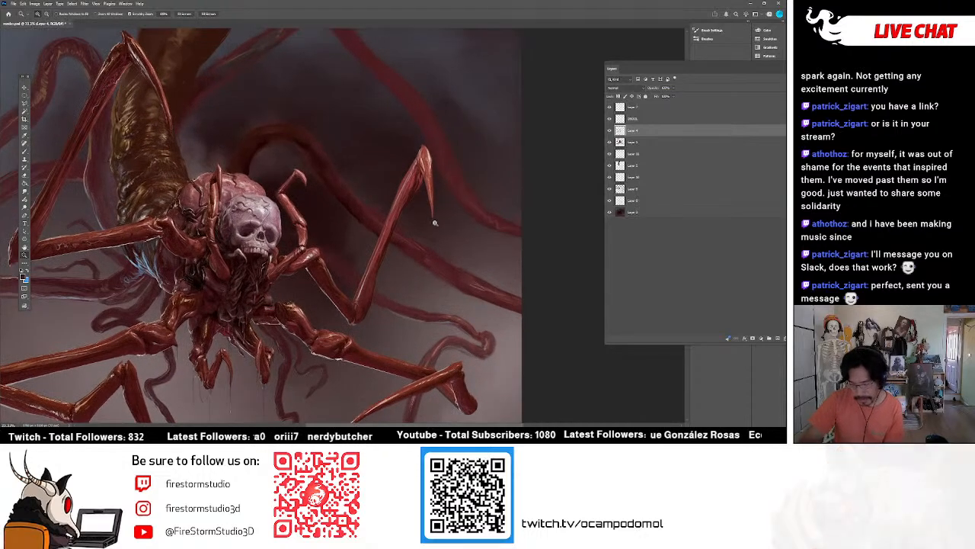
left_click_drag(502, 425, 463, 420)
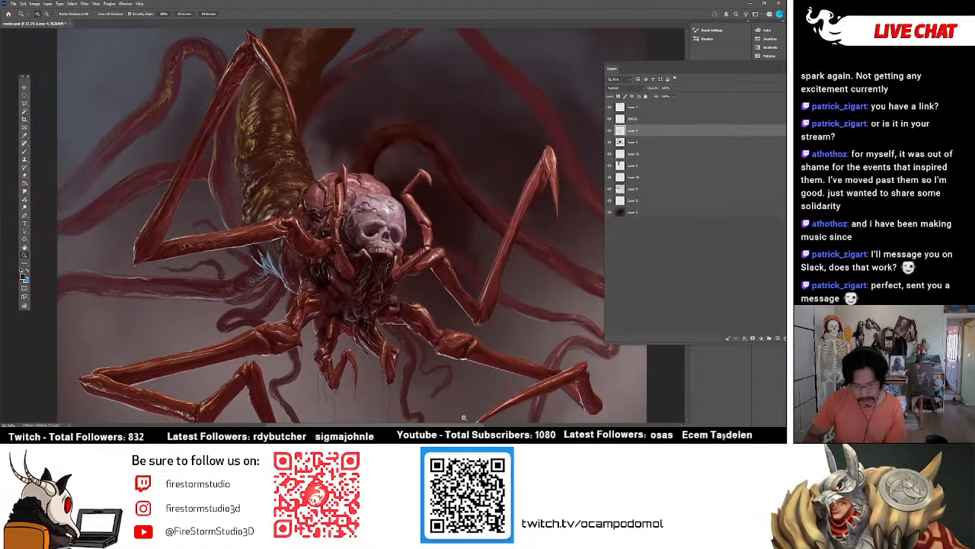
left_click(618, 192)
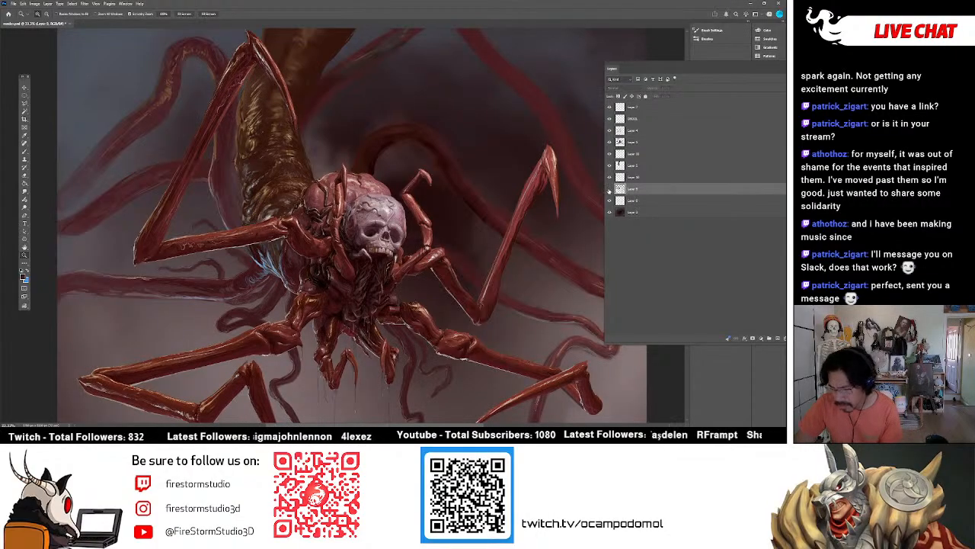
left_click(610, 189)
left_click(609, 189)
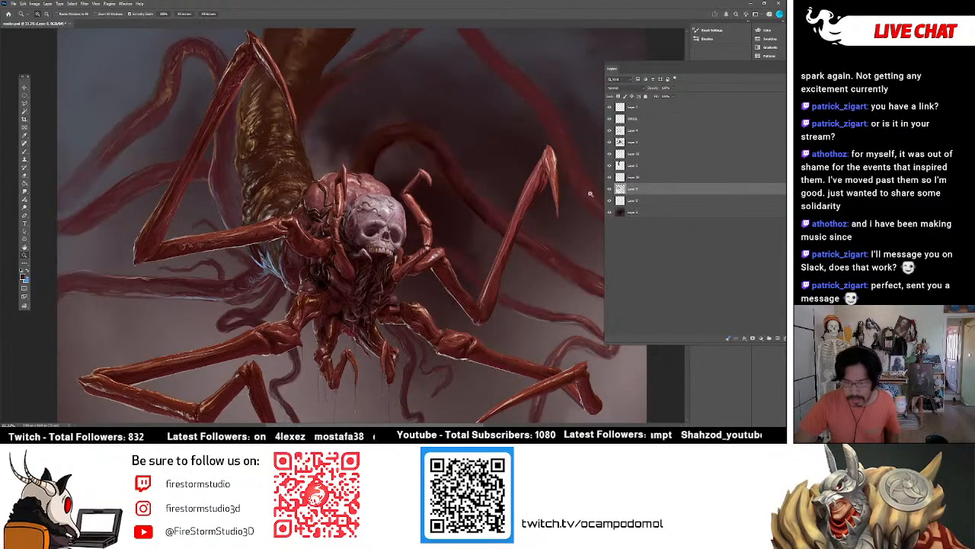
Brush ridged texture onto the background tentacle arching behind the head and compare the painting with and without its layer.
left_click(25, 151)
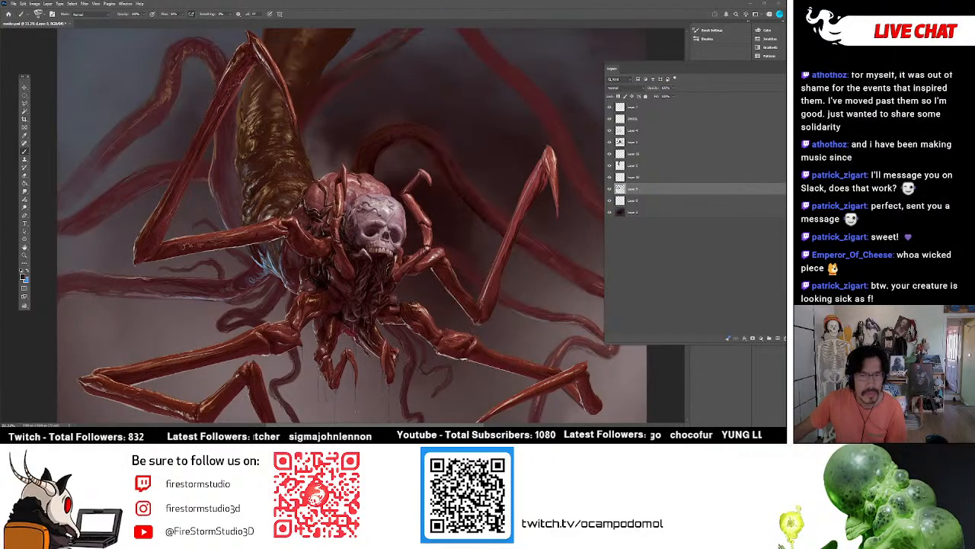
scroll(129, 304, "down", 3)
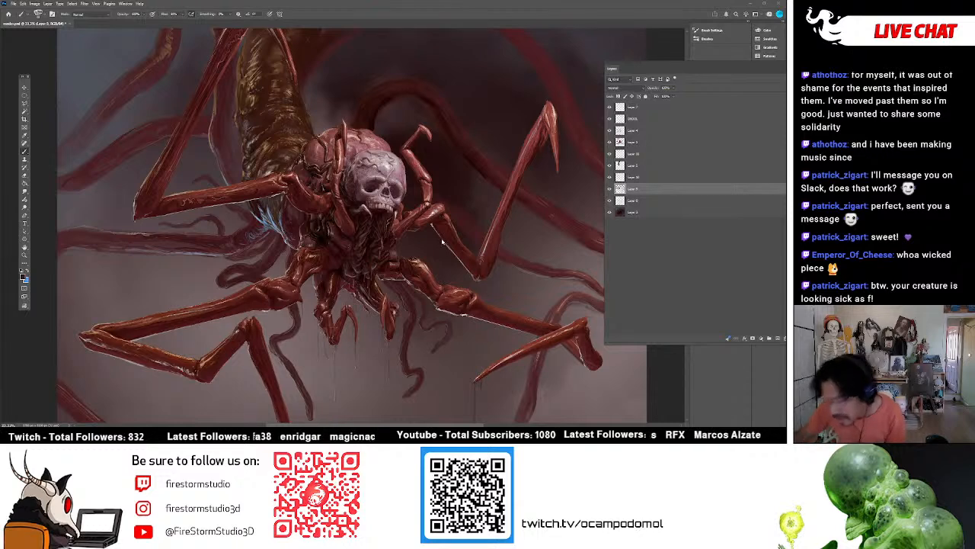
scroll(508, 285, "down", 2)
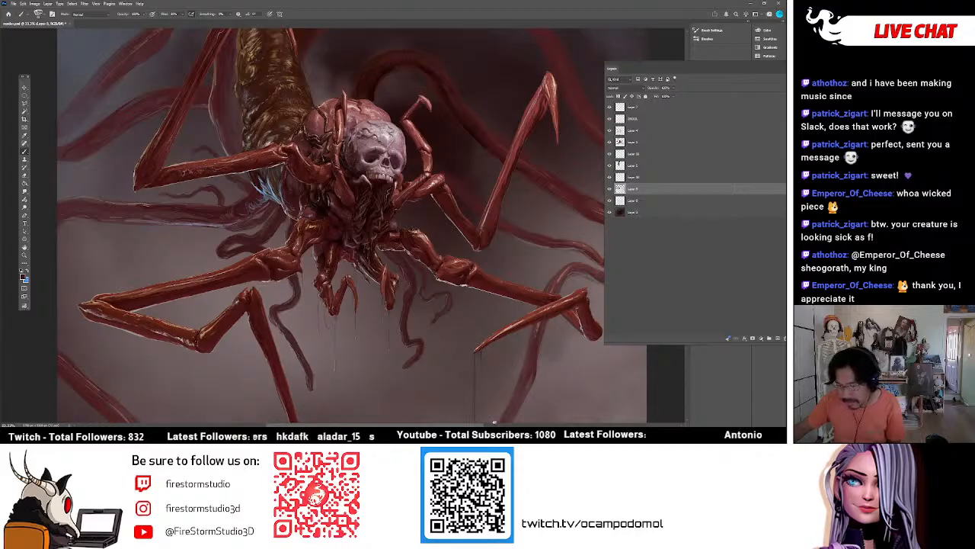
left_click_drag(606, 367, 477, 374)
left_click_drag(407, 281, 393, 316)
scroll(335, 270, "down", 2)
scroll(340, 266, "up", 2)
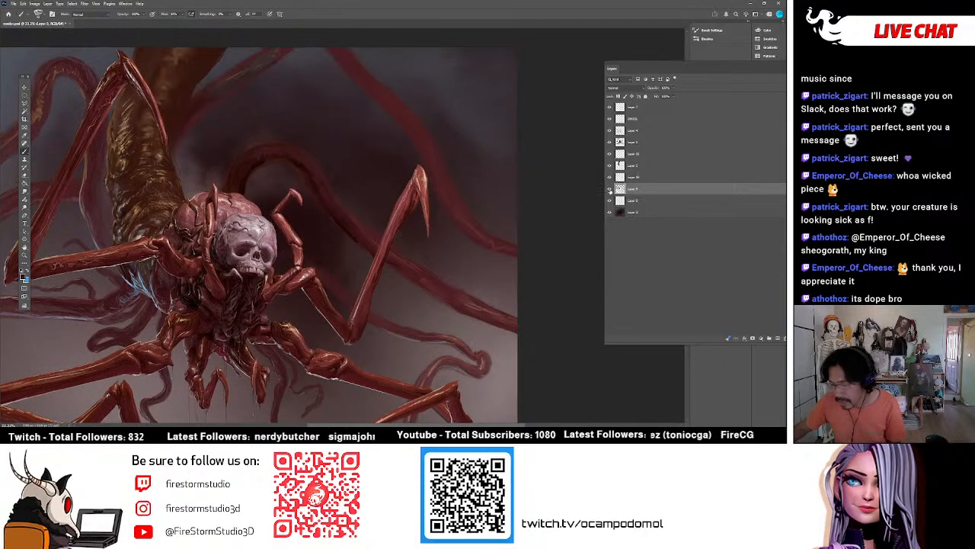
scroll(352, 129, "down", 2)
scroll(353, 127, "up", 1)
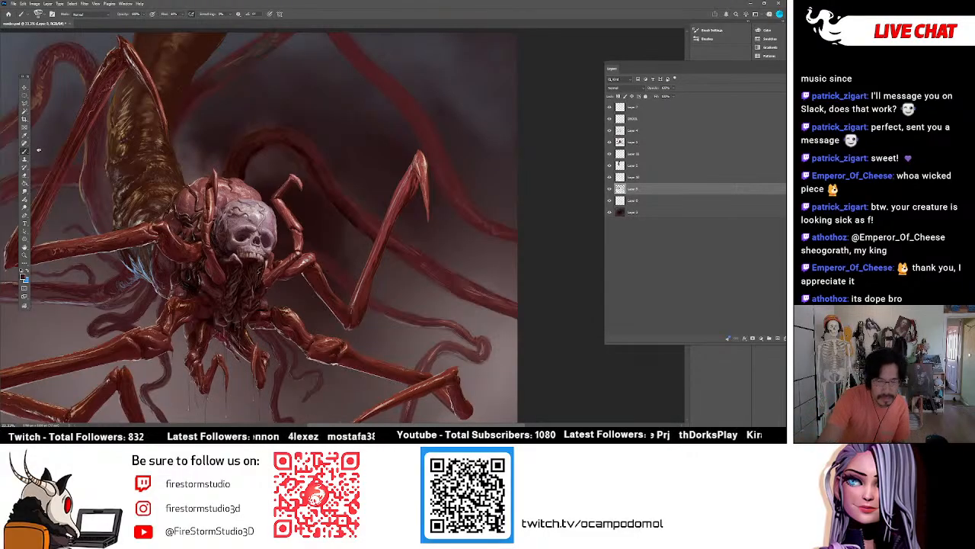
left_click(610, 190)
left_click(610, 189)
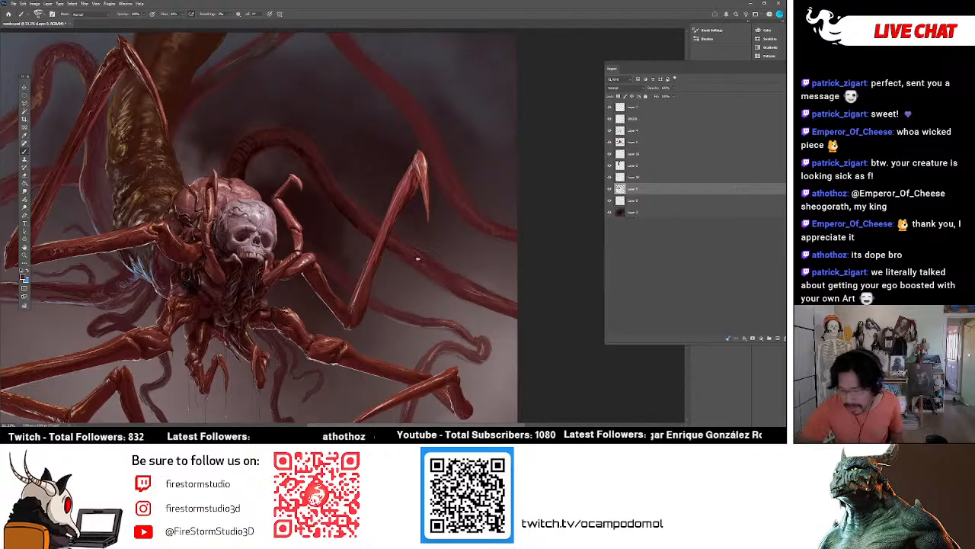
Paint dark and light texture strokes along the thick tentacle passing behind the raised right leg, comparing with the layer hidden.
left_click(609, 189)
left_click(610, 189)
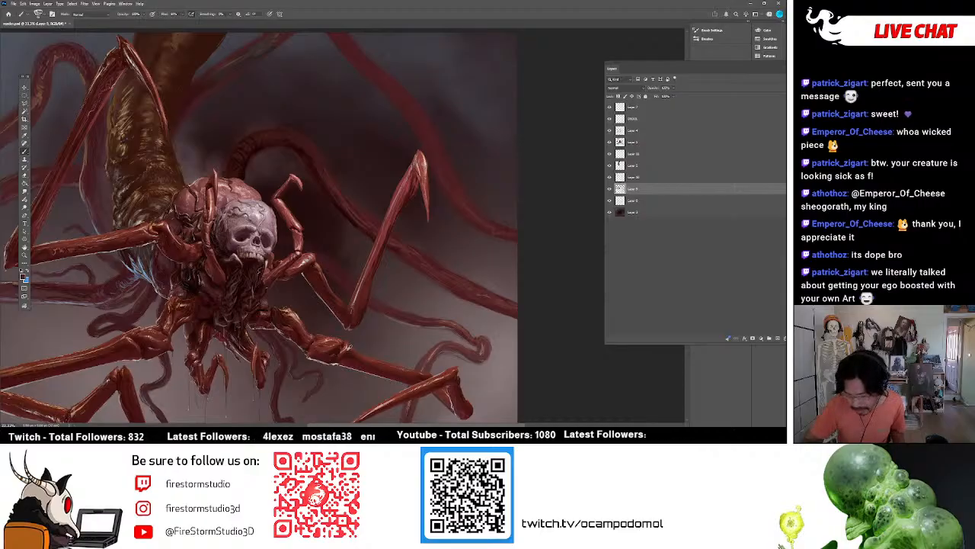
left_click(347, 347, "alt")
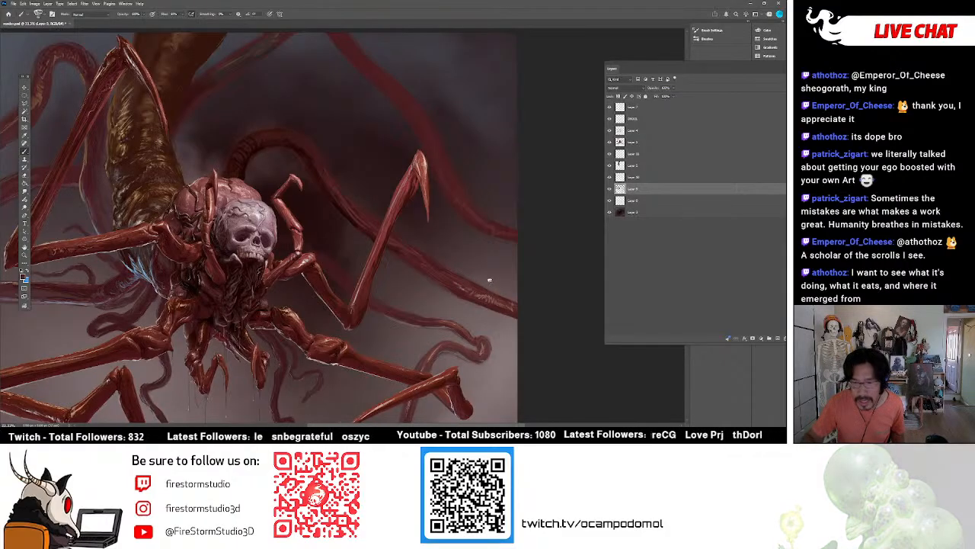
scroll(369, 128, "down", 3)
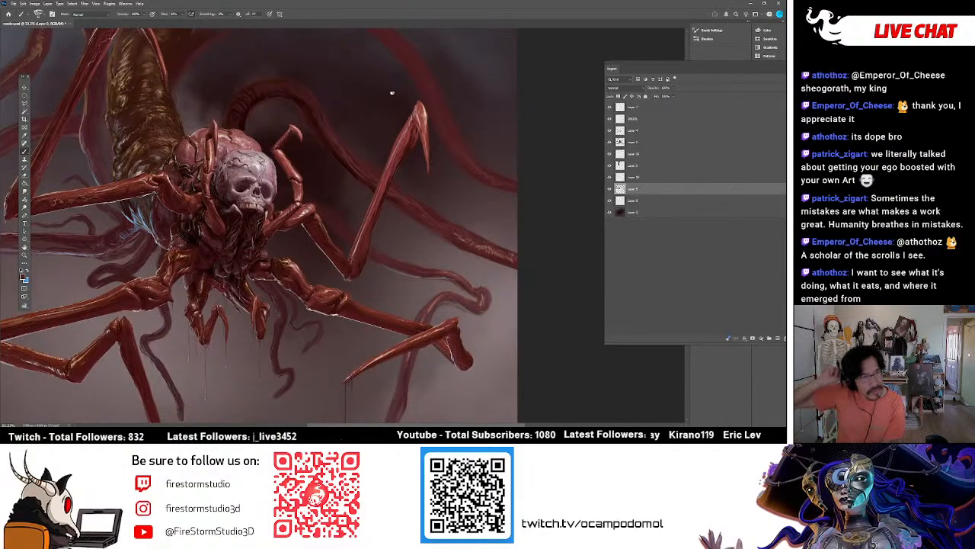
scroll(438, 183, "up", 2)
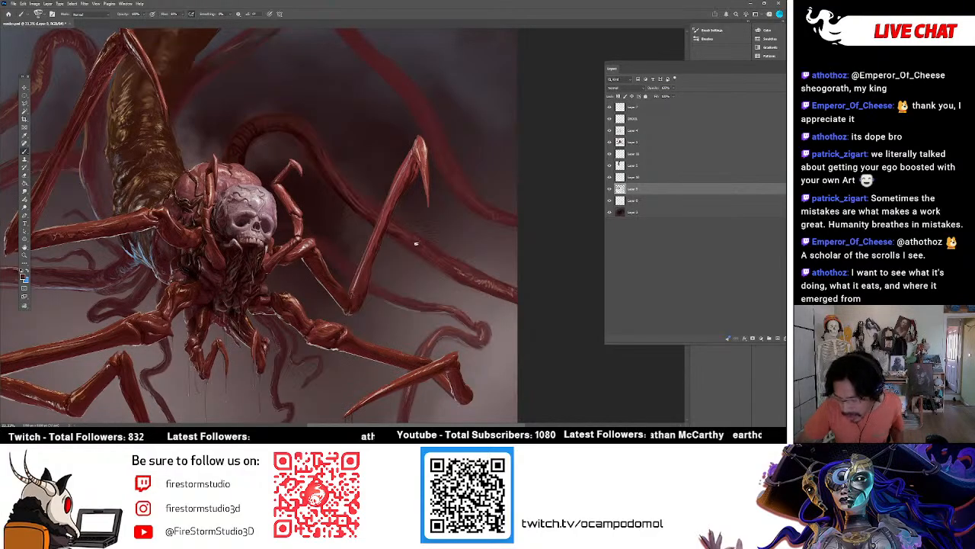
left_click(485, 282, "alt")
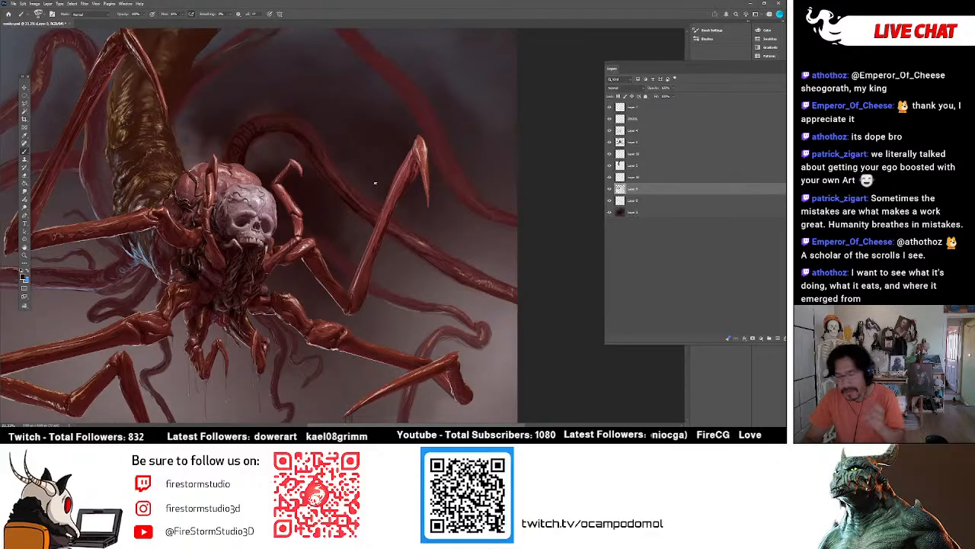
left_click(423, 243, "alt")
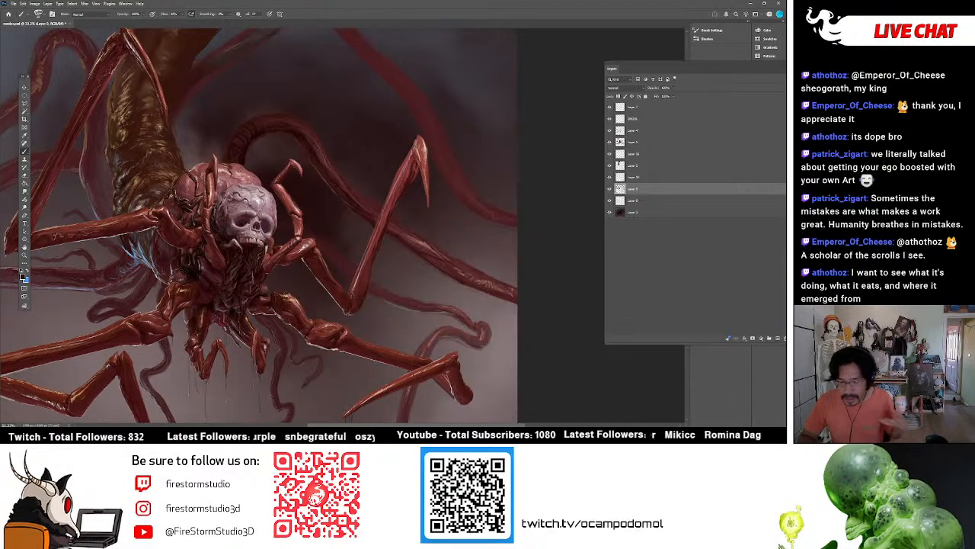
Make the third layer from the top active and extend the raised right leg's claw tip with red brush strokes.
left_click(609, 131)
left_click(609, 131)
left_click(617, 131)
left_click(428, 195, "alt")
left_click_drag(426, 195, 429, 212)
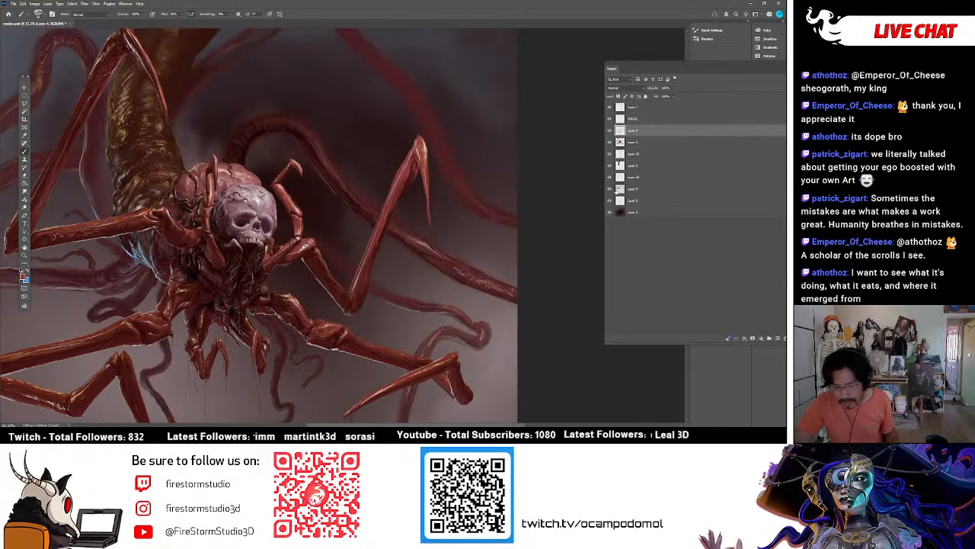
Return to the third layer from the bottom and refine the shading of the thick arching tentacle behind the head.
left_click(614, 190)
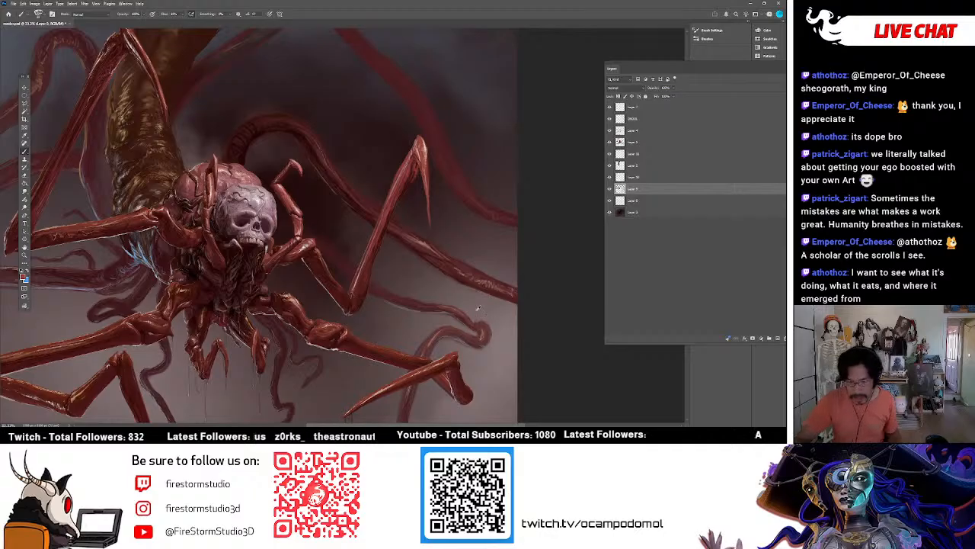
left_click(316, 149, "alt")
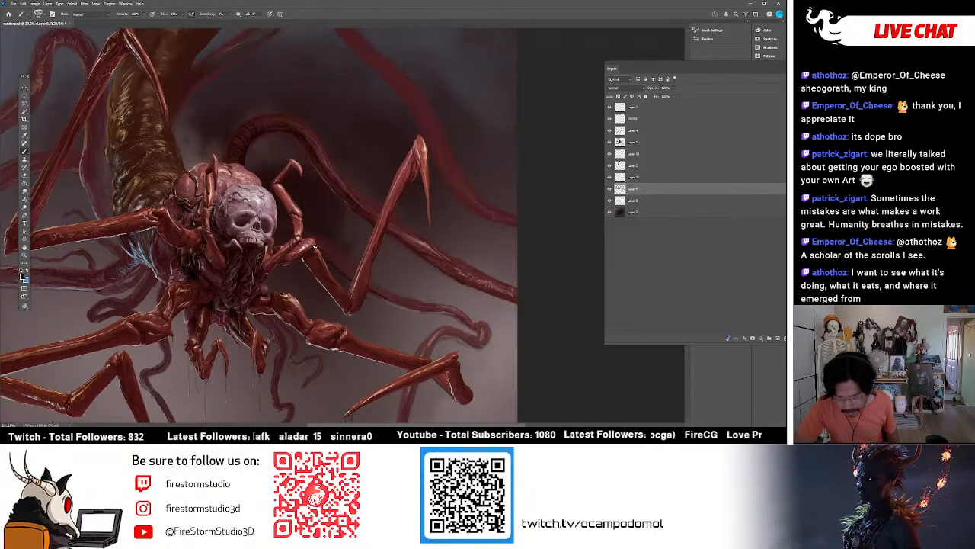
left_click(324, 248, "alt")
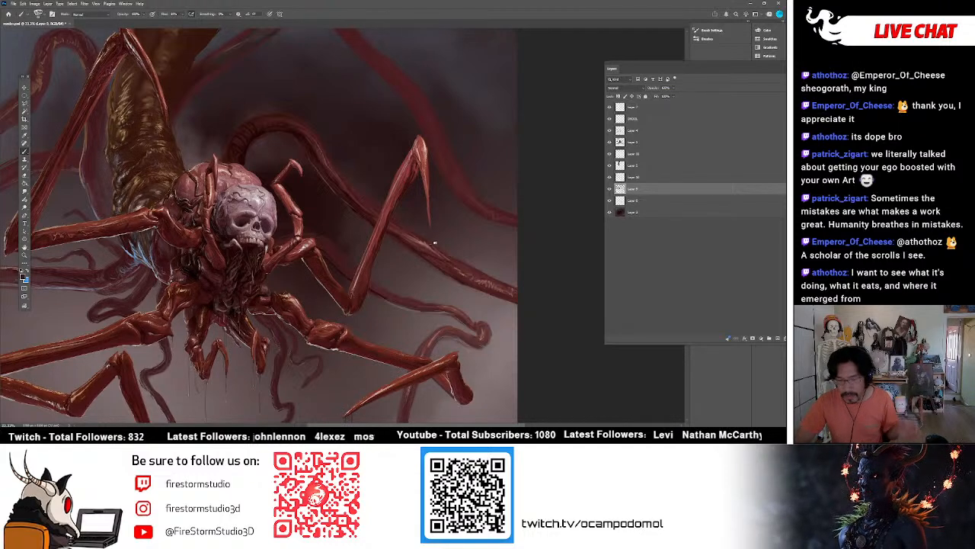
left_click(345, 186, "alt")
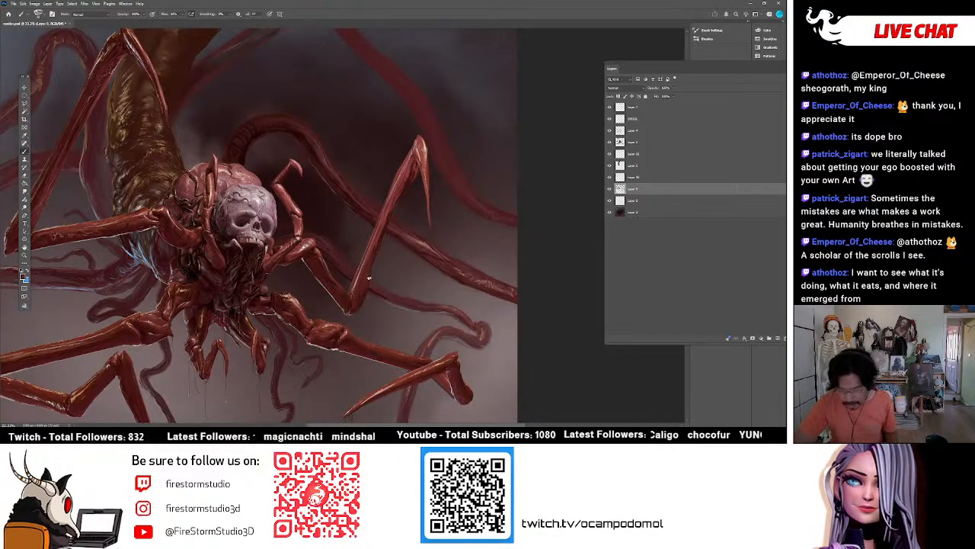
Detail the thin curling tentacle behind the right legs with dark and pale strokes in colours sampled from the painting.
left_click(388, 295, "alt")
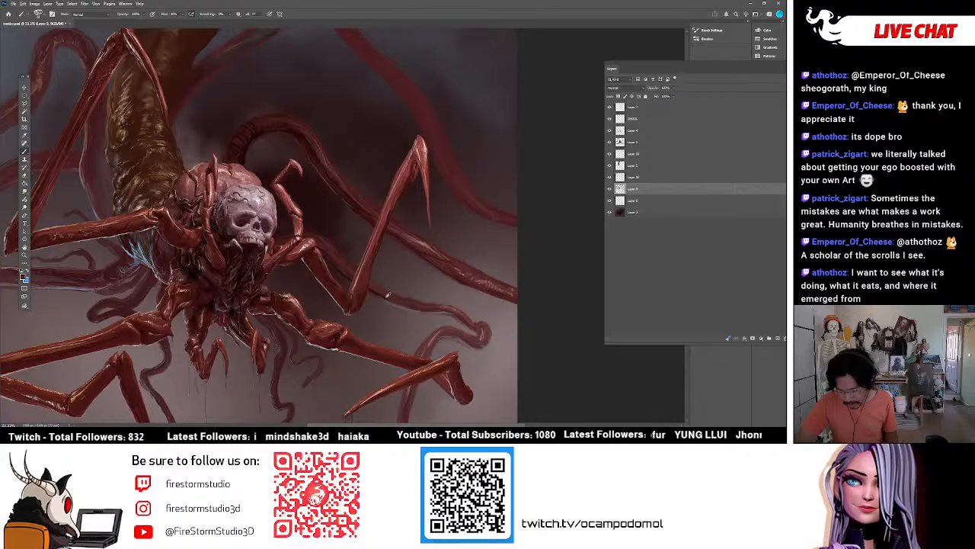
left_click(381, 291, "alt")
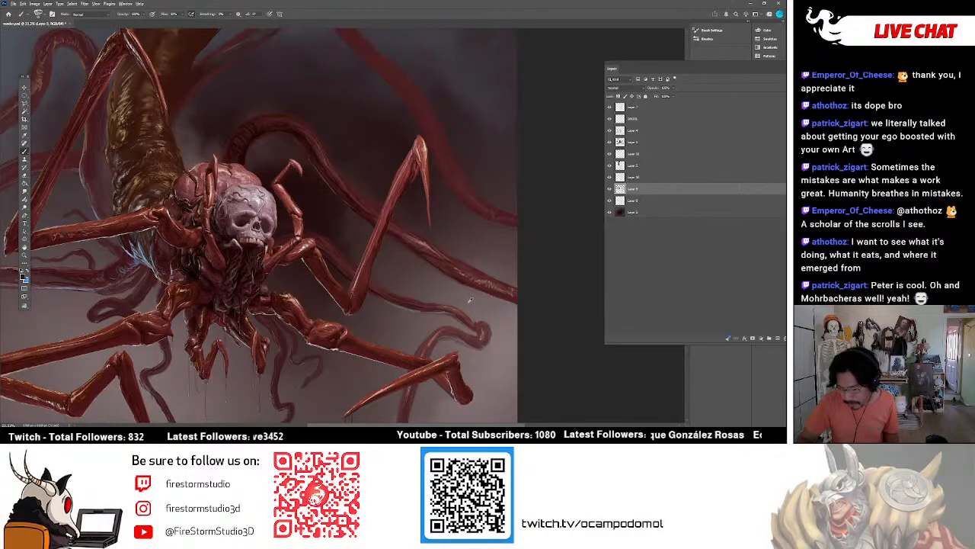
left_click(439, 363, "alt")
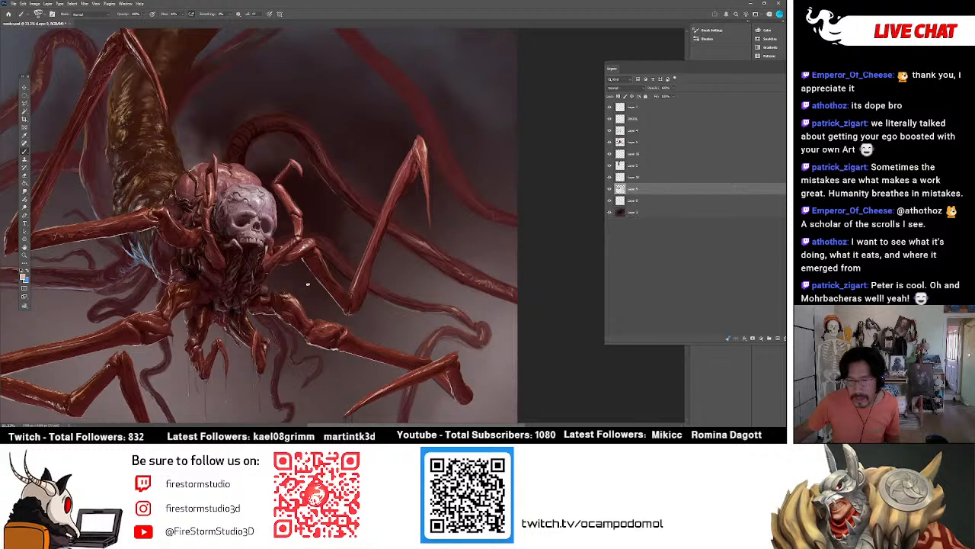
scroll(307, 284, "down", 3)
scroll(307, 284, "up", 10)
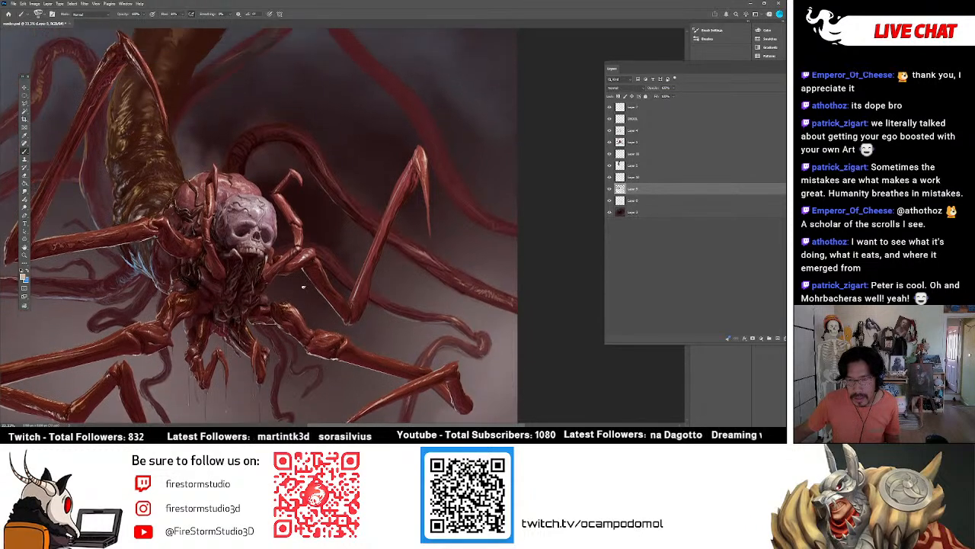
scroll(293, 285, "down", 9)
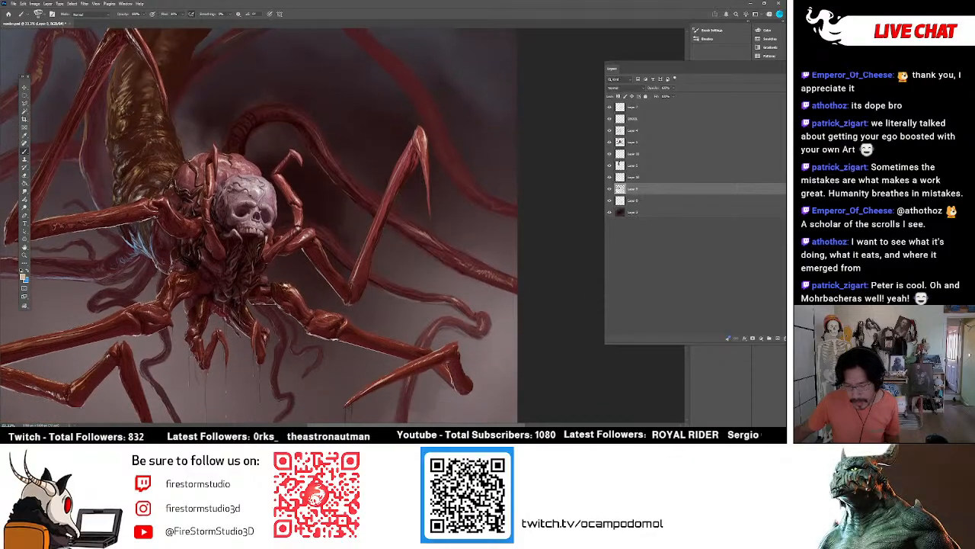
scroll(287, 285, "down", 2)
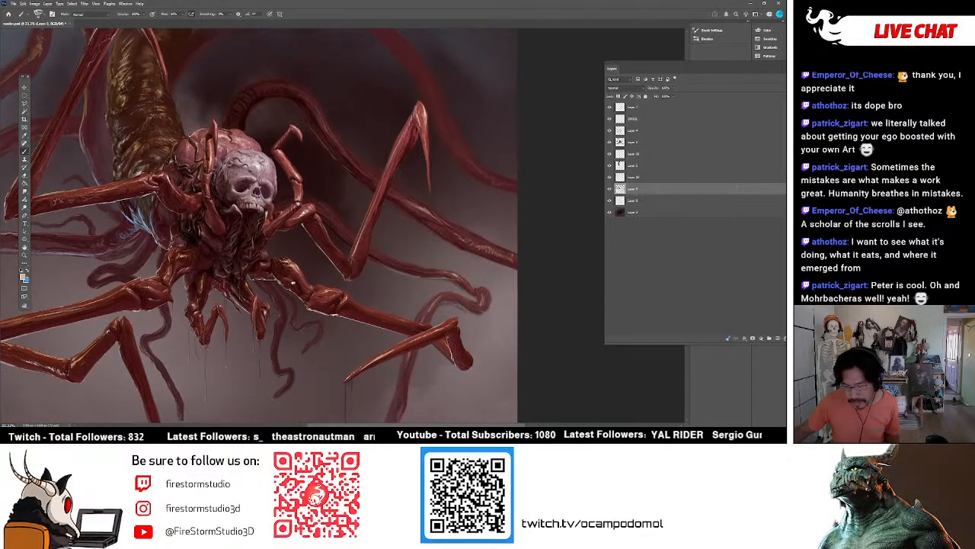
left_click(439, 265, "alt")
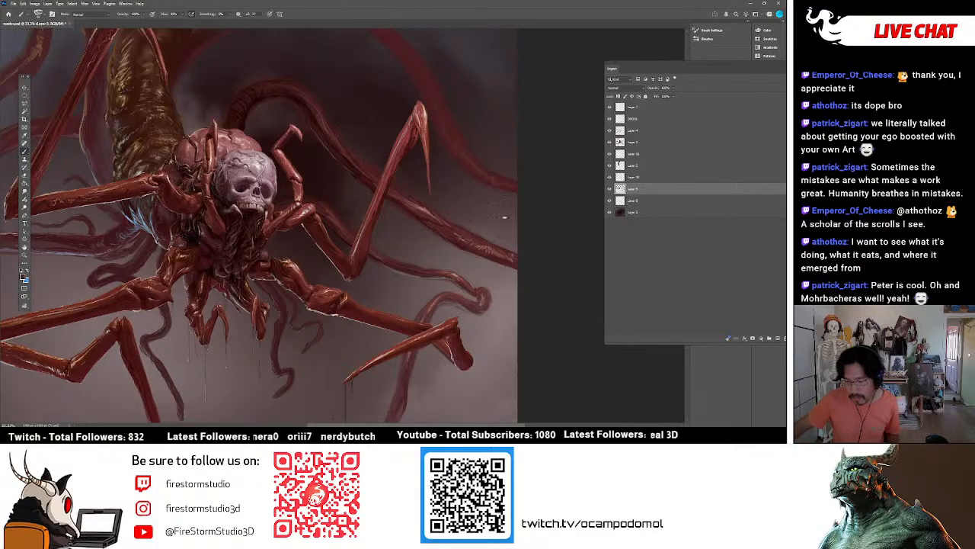
Brush and smudge the shading of the dark red tentacle descending from the canvas's upper edge beside the raised right leg.
scroll(480, 187, "up", 3)
scroll(267, 233, "down", 2)
scroll(267, 233, "down", 6)
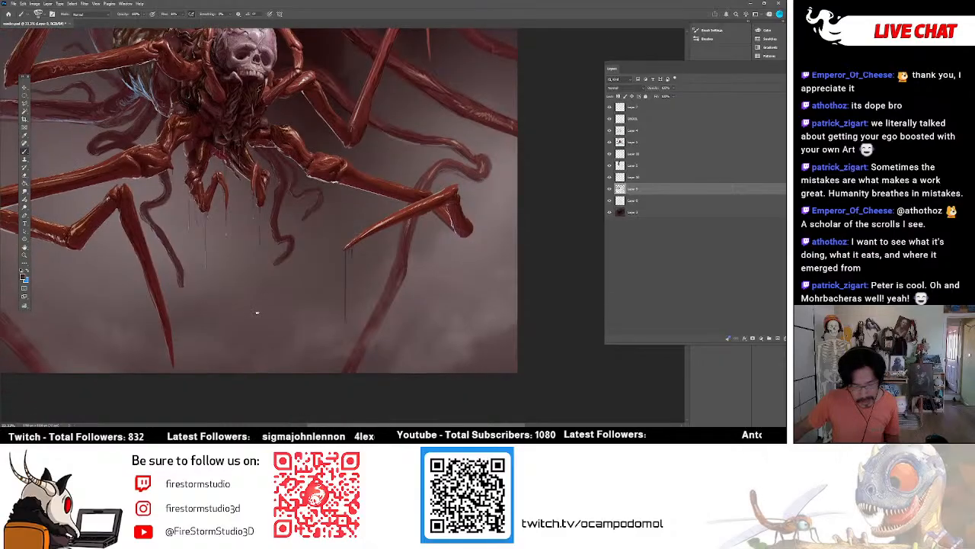
scroll(257, 312, "up", 8)
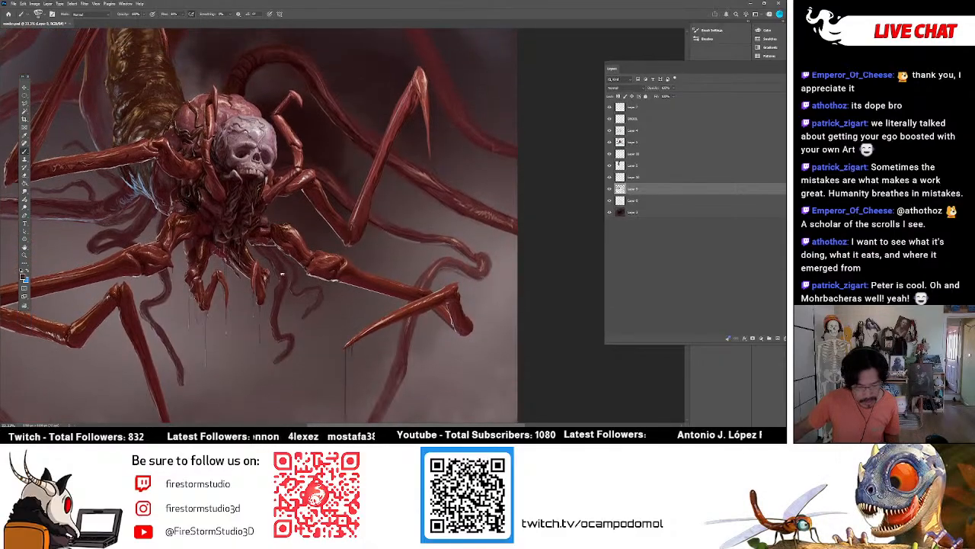
scroll(277, 274, "up", 6)
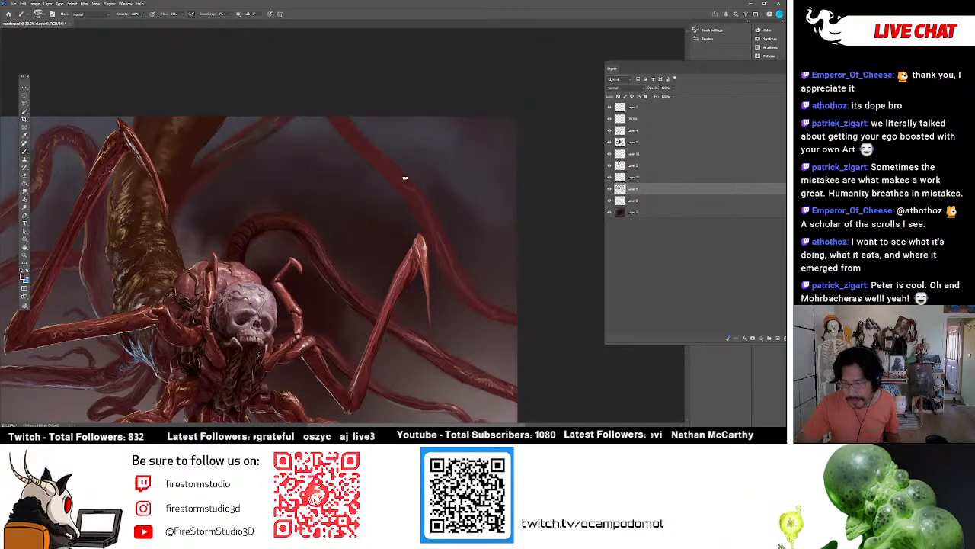
key("r")
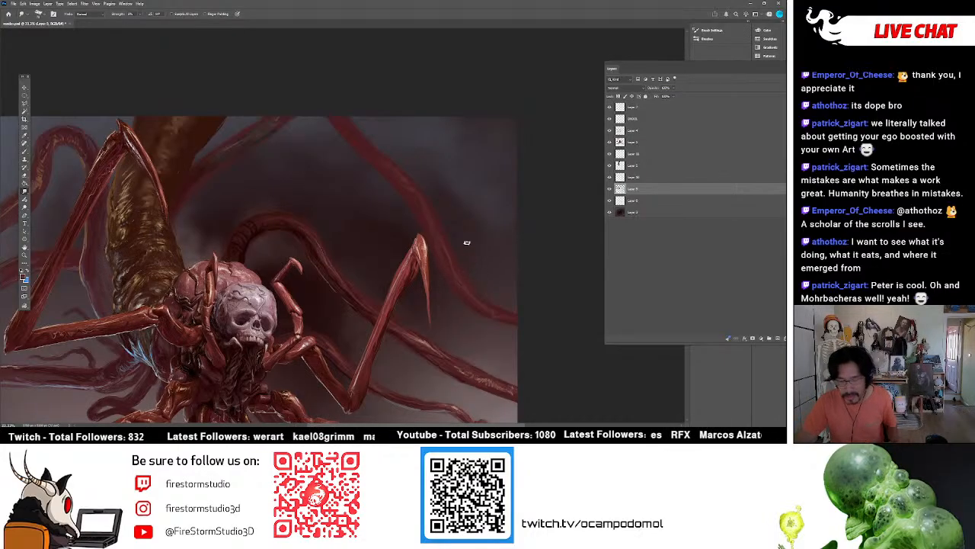
Build up red and dark texture on that tentacle's bend above the raised claw, alternating brush strokes with smudging.
left_click(27, 153)
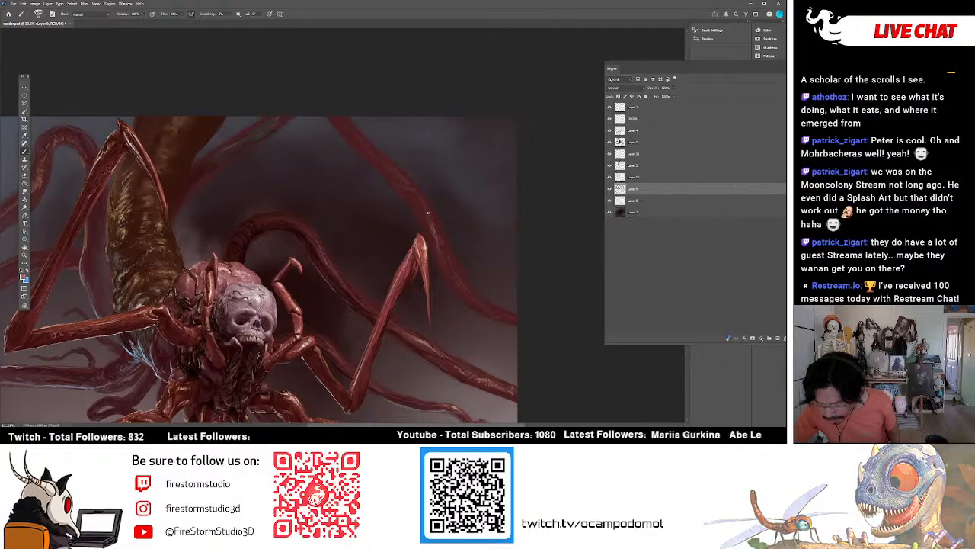
left_click(433, 233, "alt")
key("r")
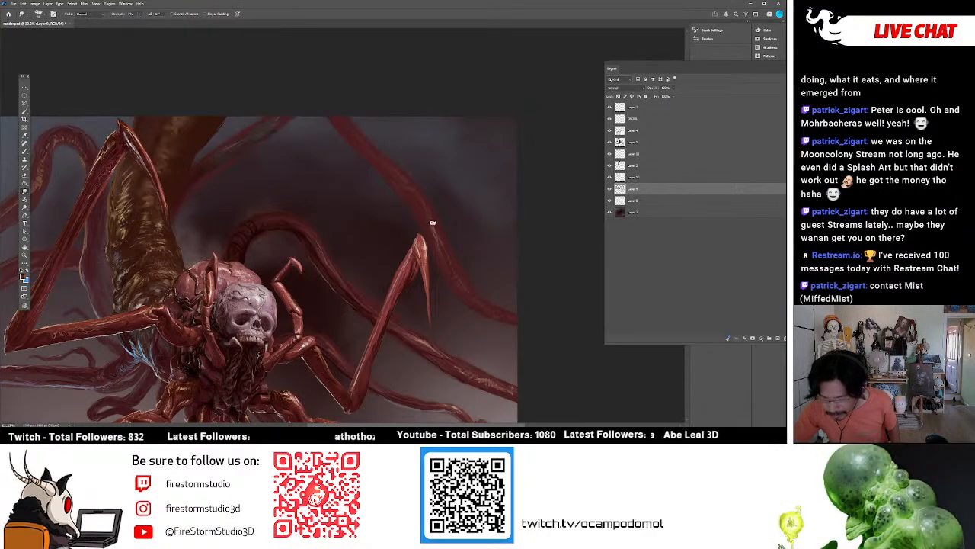
key("b")
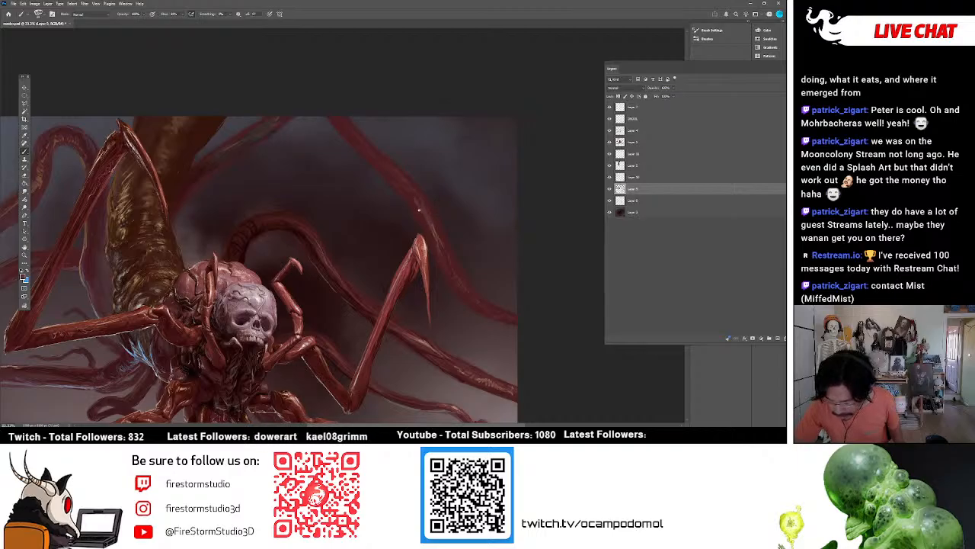
key("r")
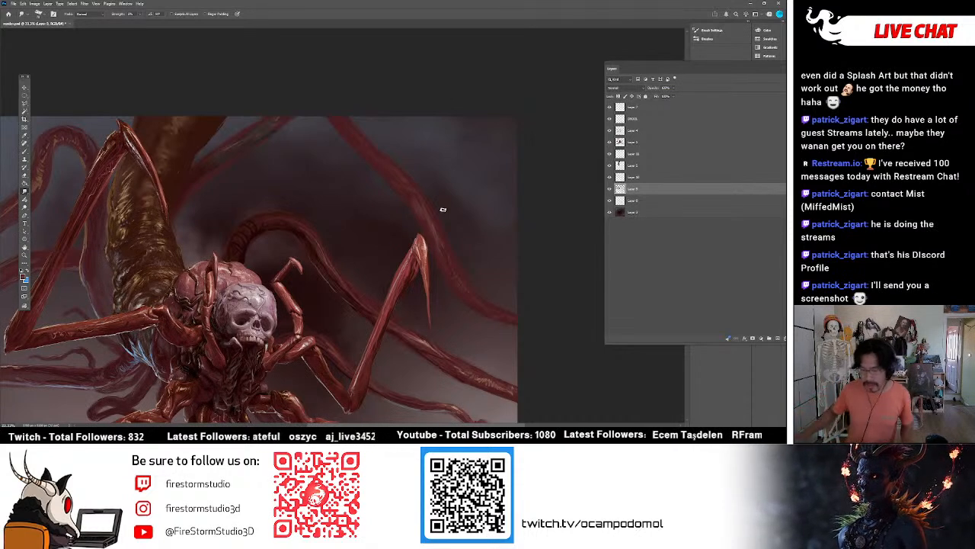
key("b")
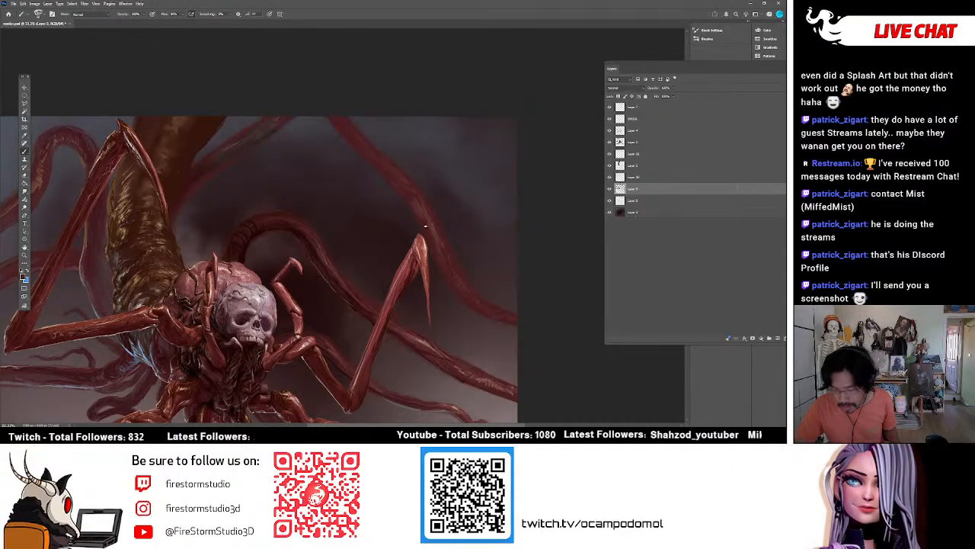
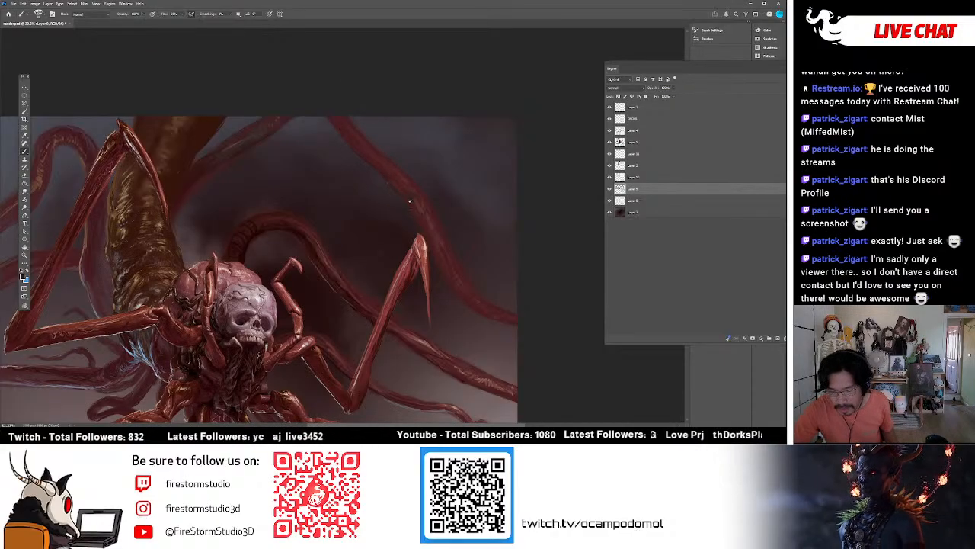
Alternate brushing and smudging to refine the dark red tentacle where it sweeps down to the canvas's edge behind the raised right claw.
key("r")
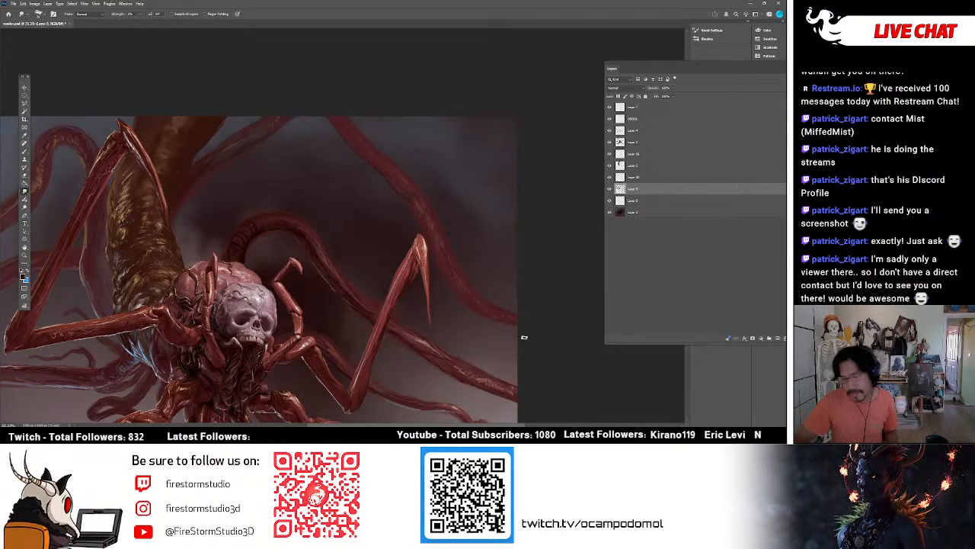
key("b")
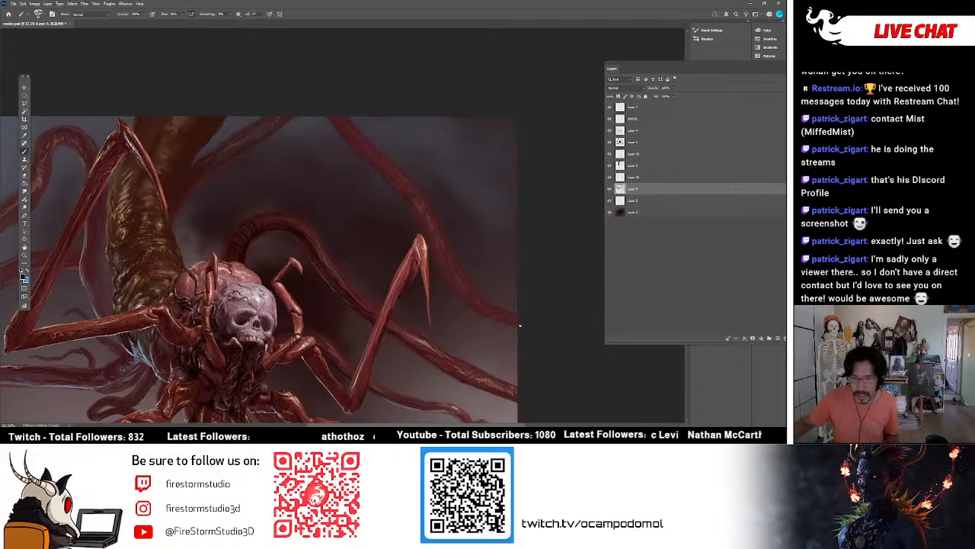
scroll(453, 415, "down", 3)
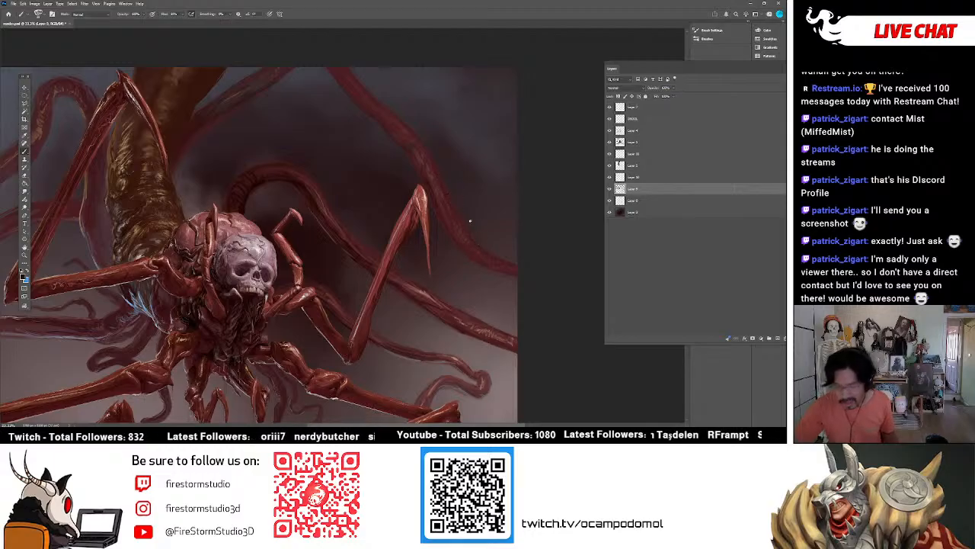
key("r")
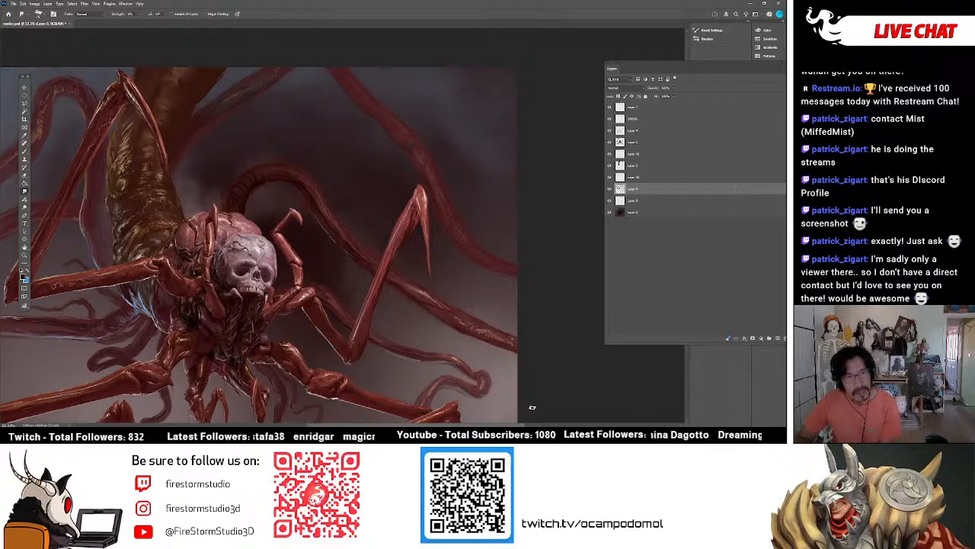
Smudge the curling tentacle above the lower right leg and brush its tip with a pale colour sampled from the painting.
scroll(455, 351, "down", 4)
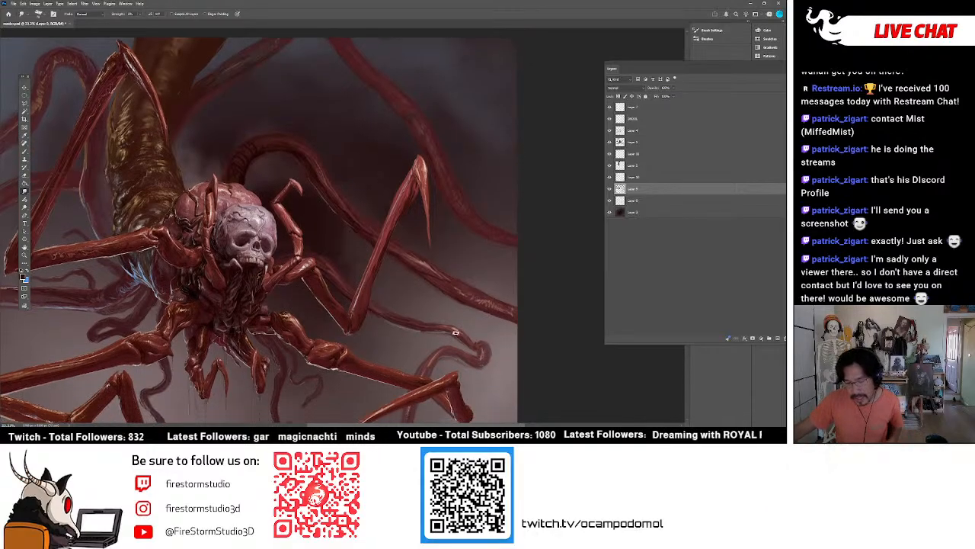
key("b")
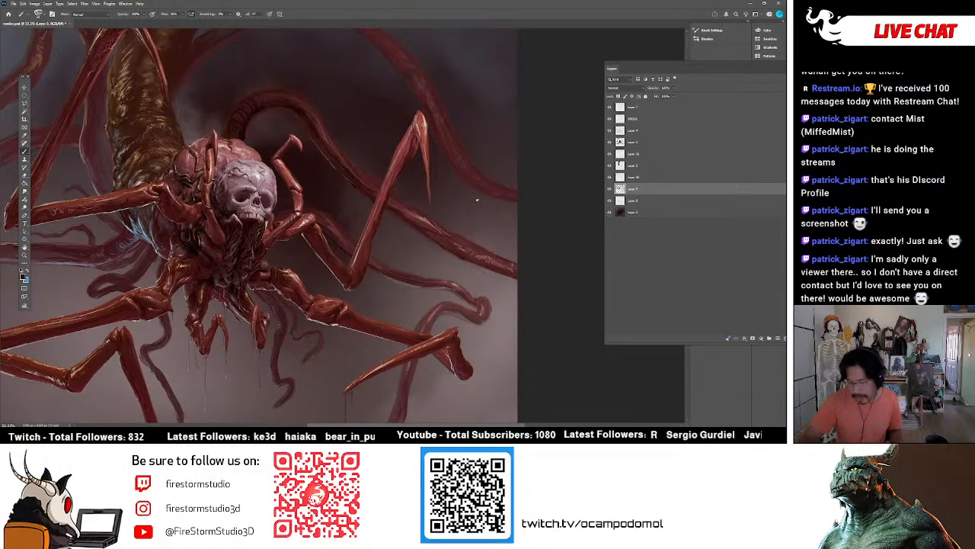
left_click(454, 364, "alt")
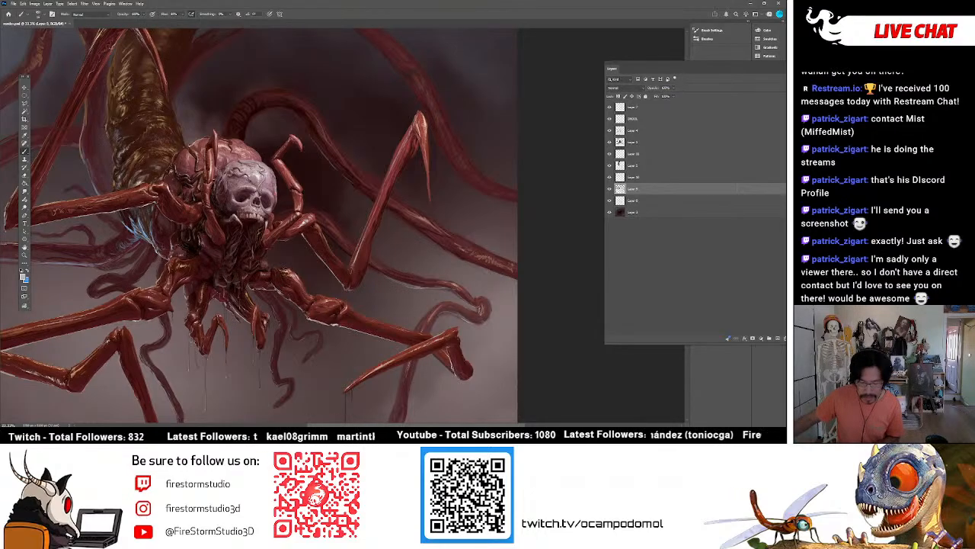
scroll(259, 225, "down", 2)
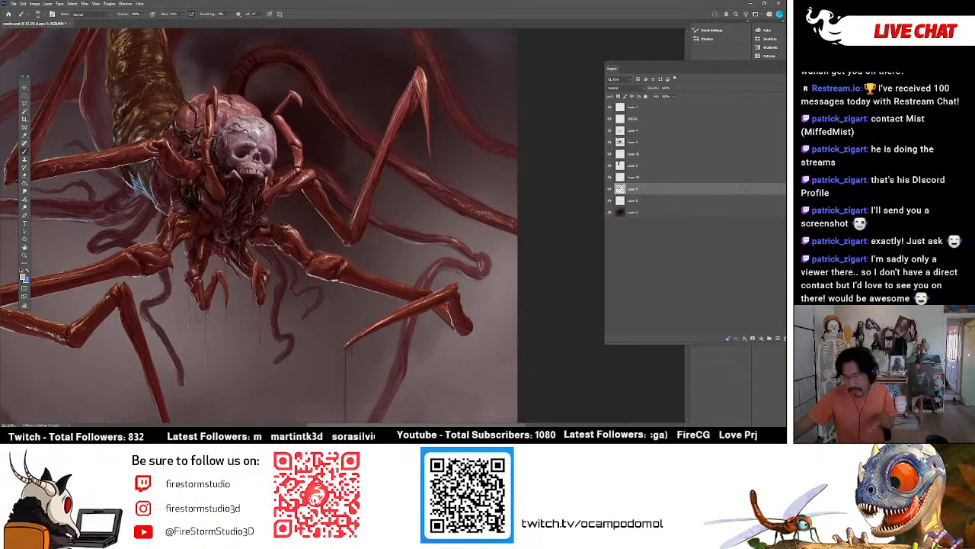
Toggle the visibility of the second and third layers from the bottom to compare the painting with and without them.
left_click(610, 200)
left_click(609, 201)
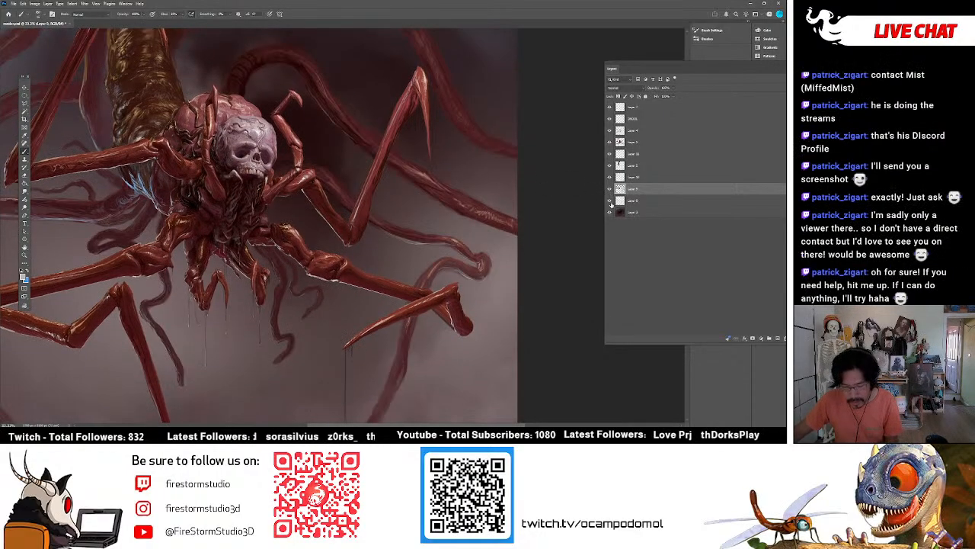
left_click(609, 201)
left_click(609, 200)
left_click(609, 189)
left_click(609, 189)
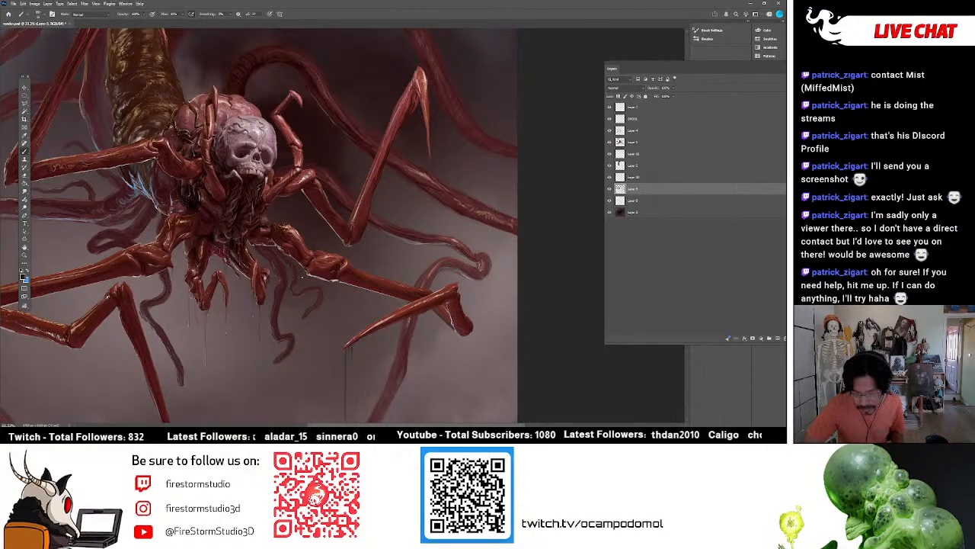
left_click(610, 189)
left_click(609, 189)
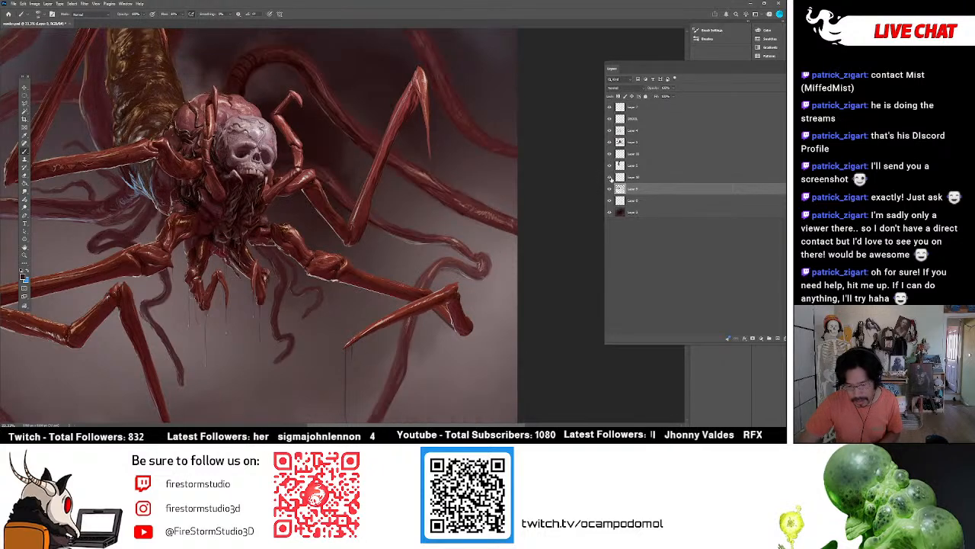
left_click(609, 190)
left_click(610, 190)
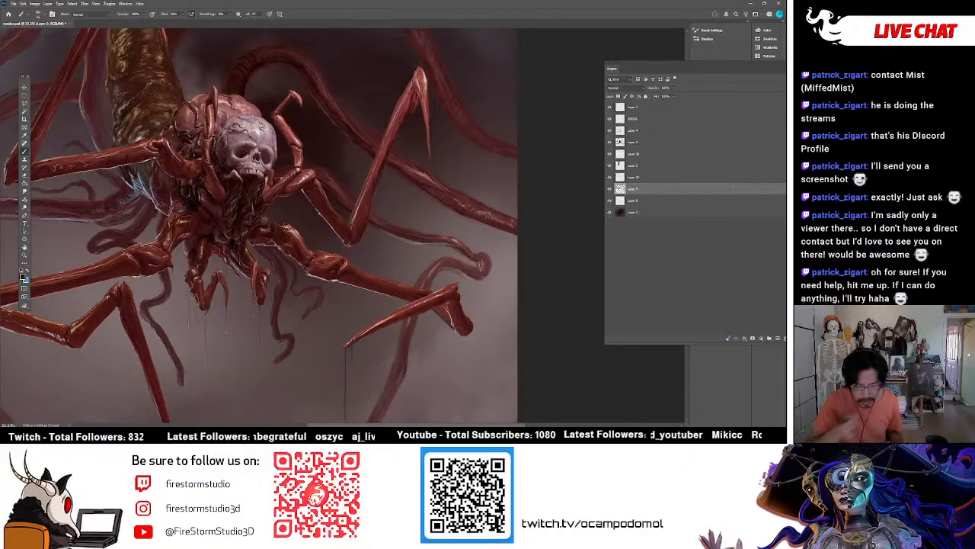
Detail the thin tentacles hanging beneath the body with pale and dark brush strokes in colours sampled from the painting.
left_click(192, 270, "alt")
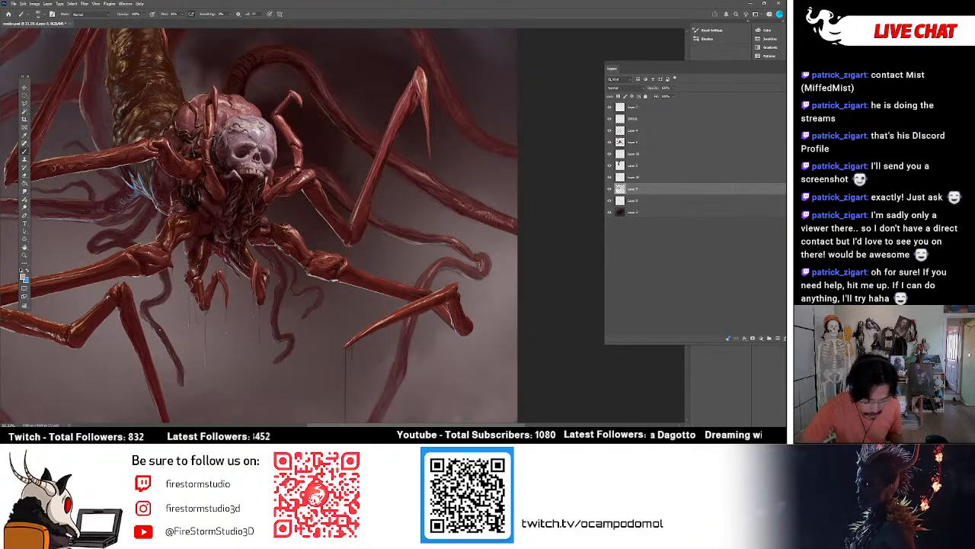
left_click_drag(170, 339, 159, 326)
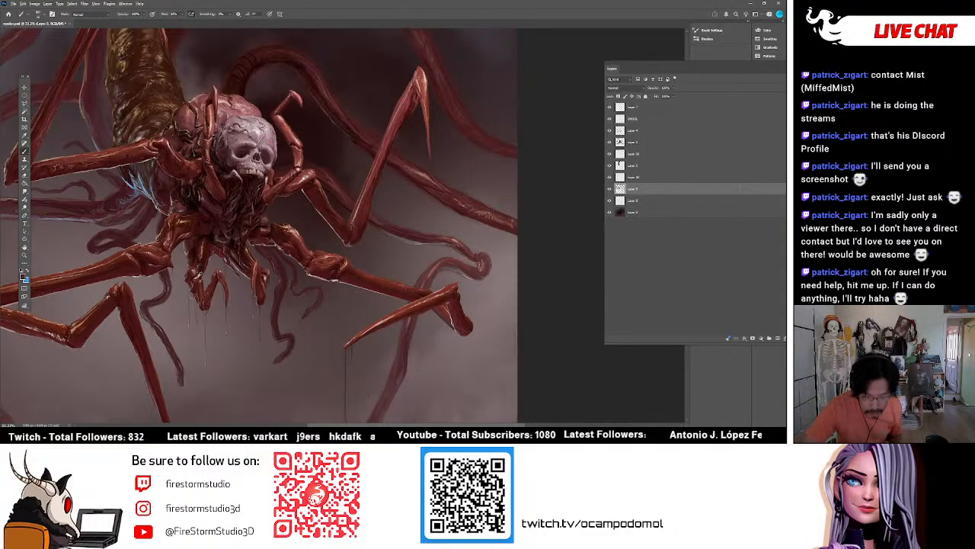
left_click(197, 275, "alt")
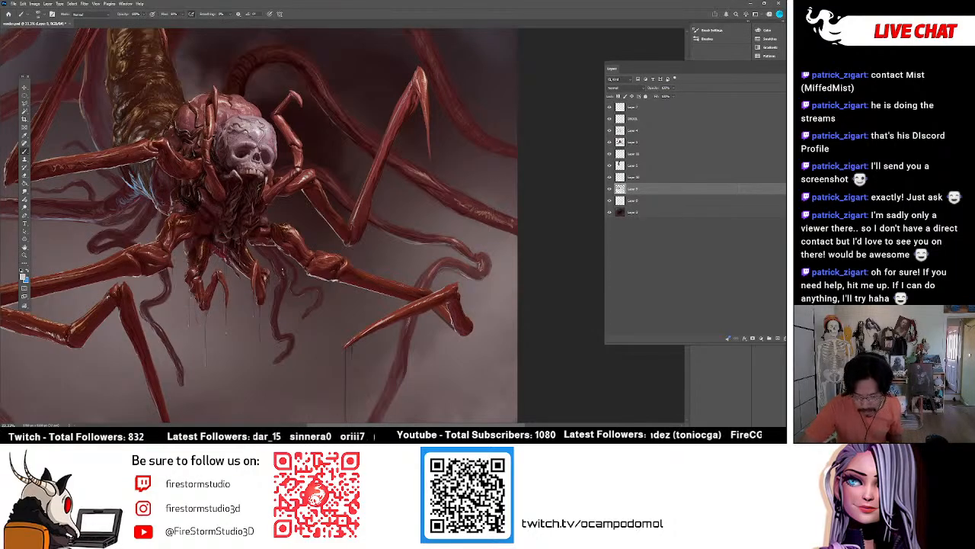
left_click(281, 262, "alt")
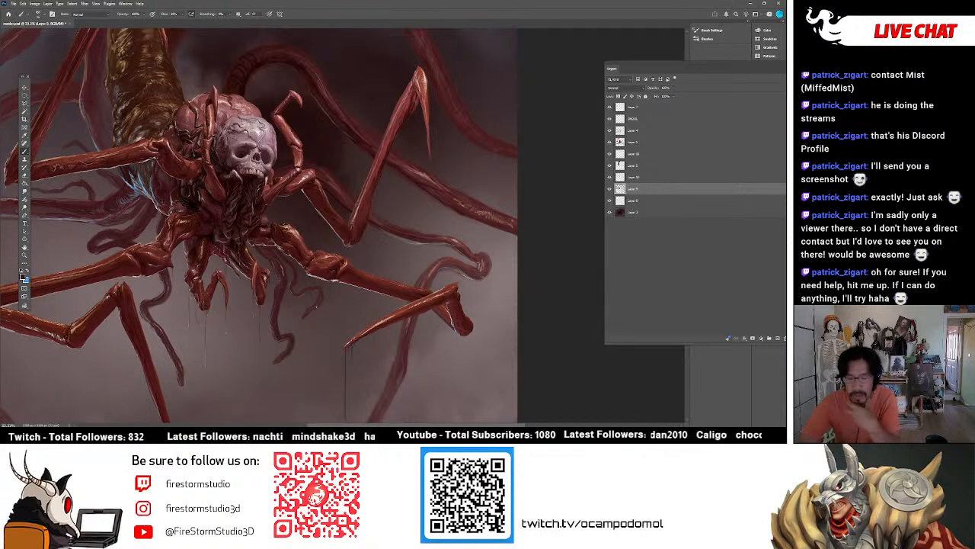
left_click(284, 274, "alt")
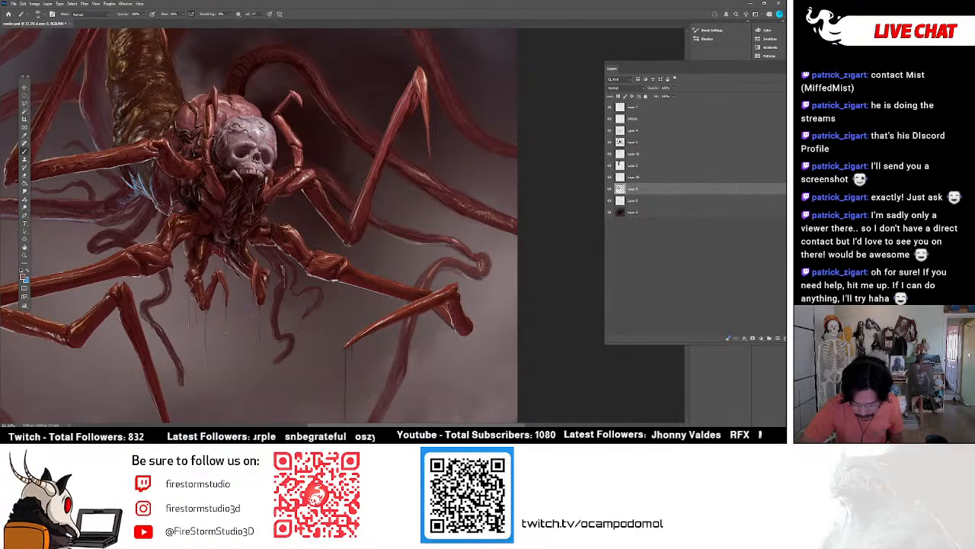
left_click(280, 267, "alt")
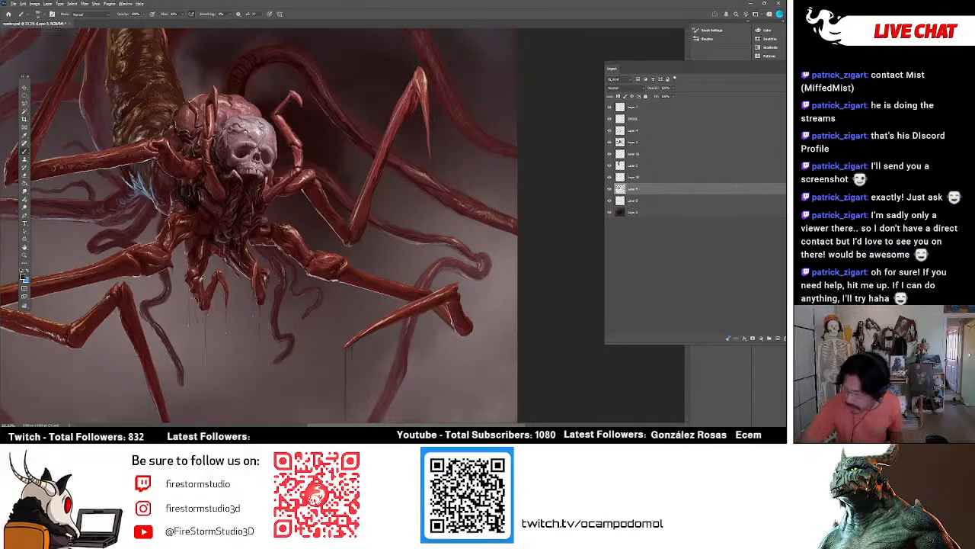
left_click(198, 275, "alt")
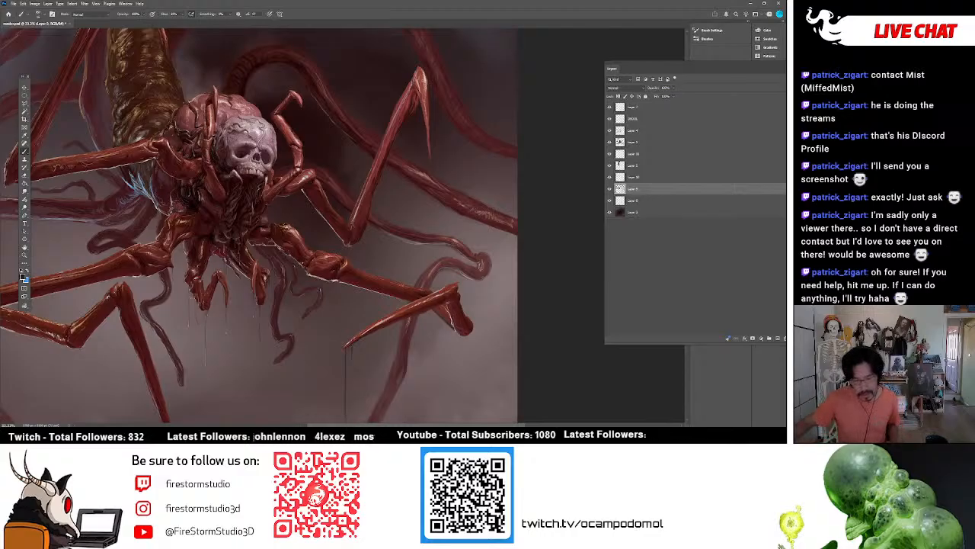
Bring the whole painting into view and toggle the fourth layer from the bottom off and on to check its contribution.
left_click(25, 256)
left_click(325, 156, "alt")
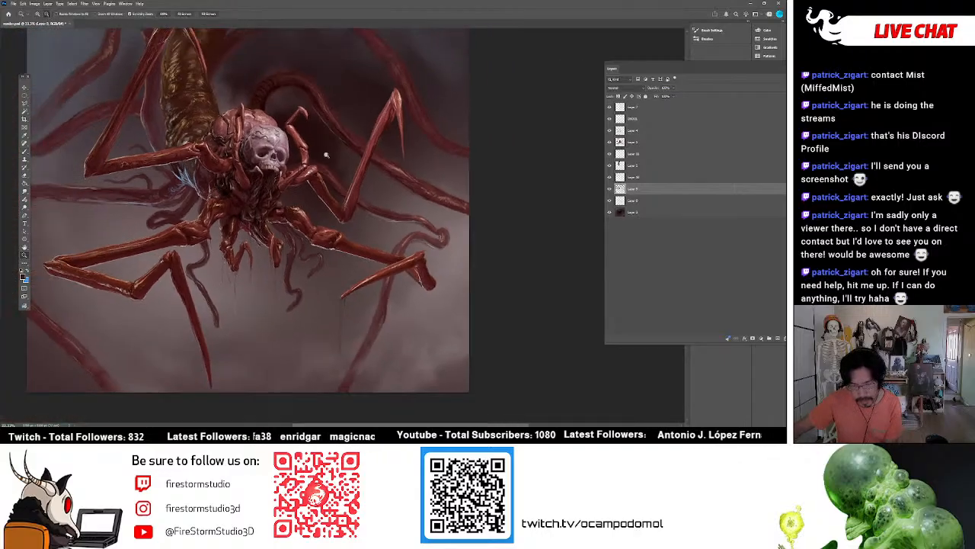
left_click_drag(306, 238, 332, 231)
left_click_drag(313, 128, 318, 122)
left_click_drag(289, 180, 297, 232)
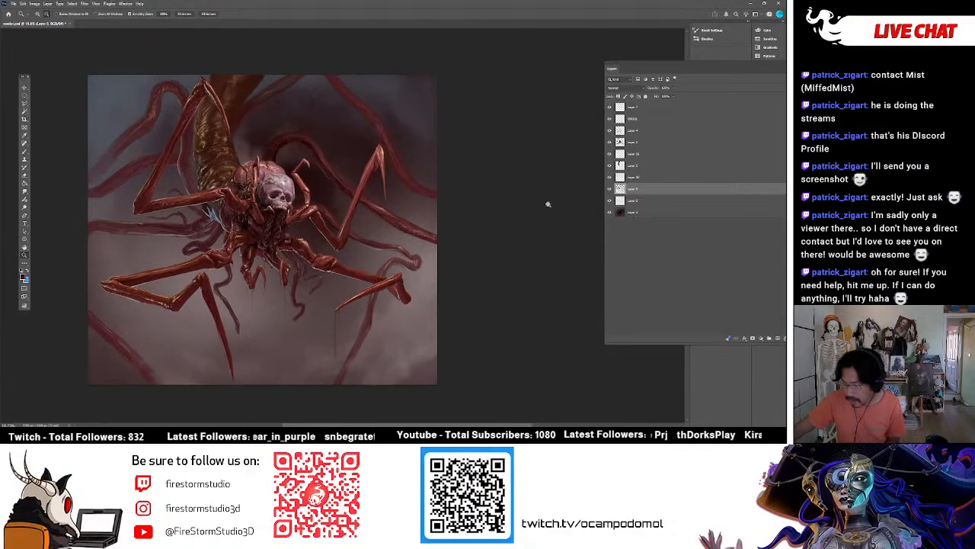
left_click(609, 177)
left_click(608, 178)
left_click(608, 178)
left_click(608, 178)
left_click(609, 178)
left_click(609, 178)
Toggle the bottom background layer off and on to check how the creature and tentacles read without it.
left_click(610, 213)
left_click(609, 213)
left_click(610, 213)
left_click(610, 213)
left_click(610, 213)
left_click(609, 214)
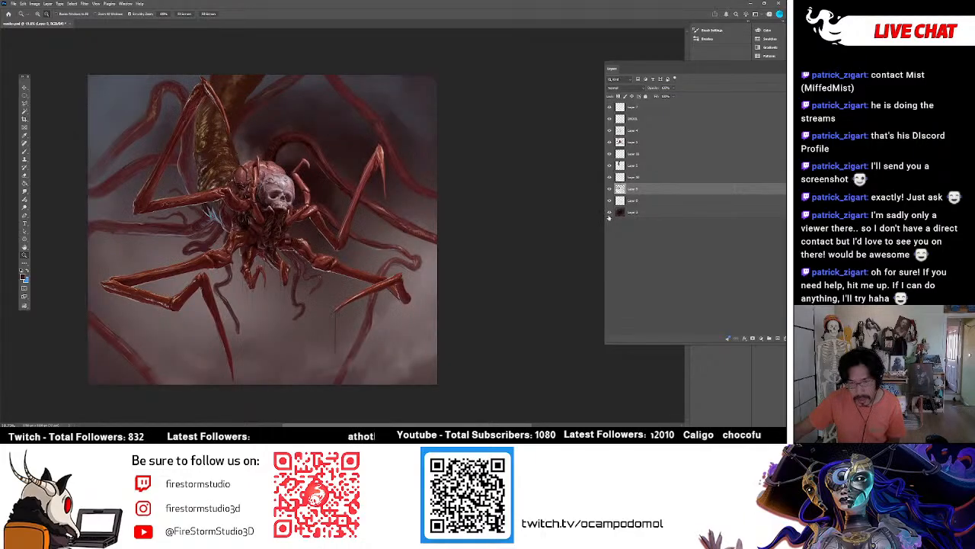
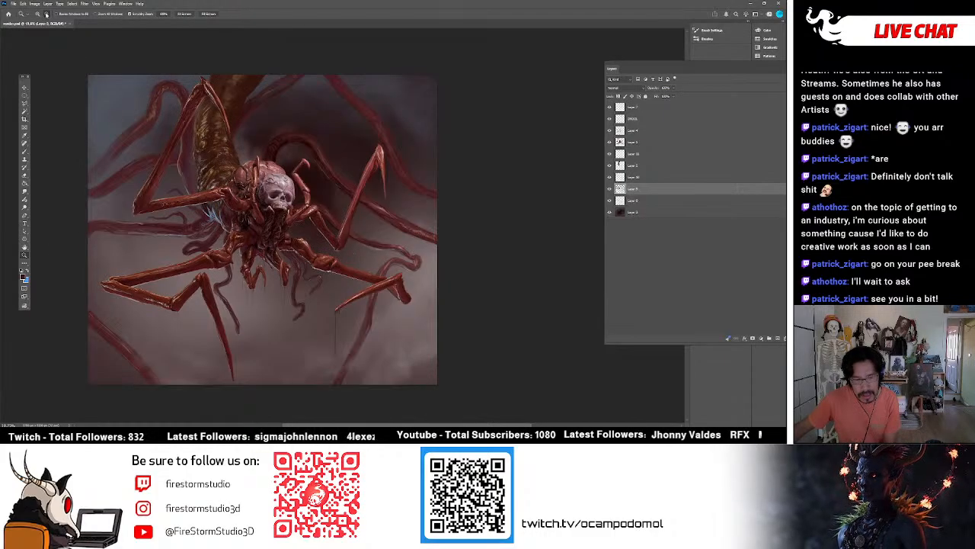
Examine the skull, raised legs and background tentacles closely, finishing with the whole painting in view.
left_click(341, 150)
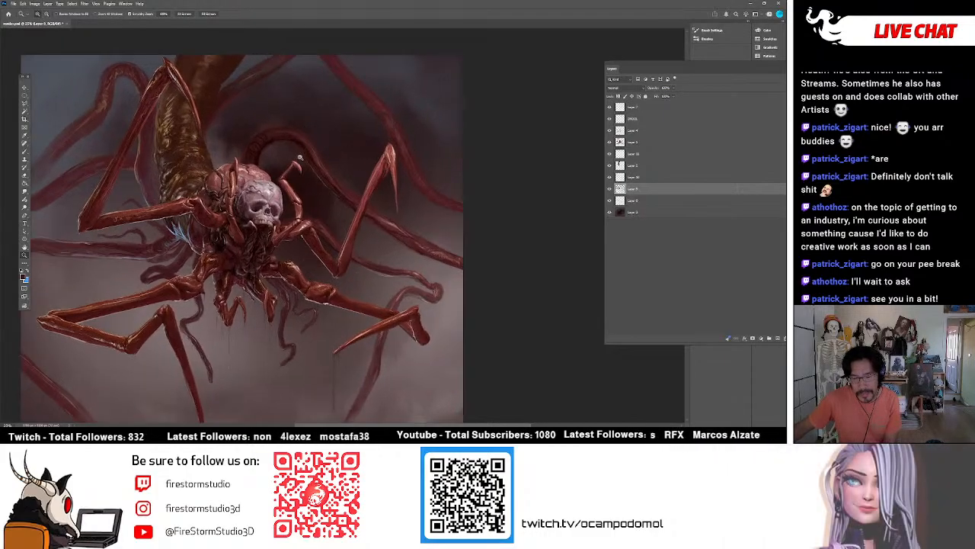
left_click(300, 158)
left_click(307, 306)
scroll(295, 271, "down", 4)
mouse_move(381, 286)
left_mouse_down()
mouse_move(368, 284)
mouse_move(382, 276)
left_mouse_up()
left_click_drag(360, 176, 410, 169)
left_click_drag(314, 162, 326, 166)
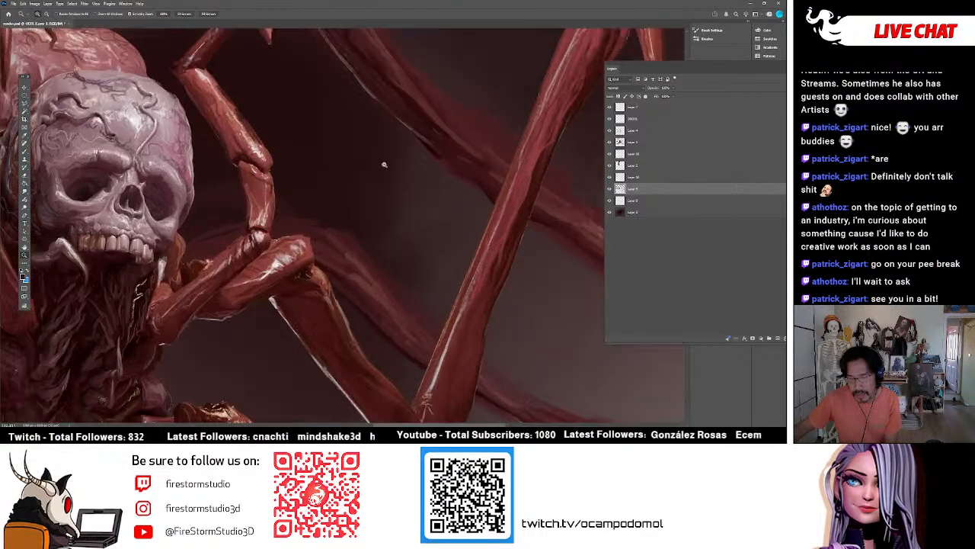
left_click_drag(427, 168, 381, 172)
left_click_drag(313, 162, 344, 144)
left_click_drag(279, 140, 261, 140)
left_click_drag(266, 93, 244, 93)
left_click_drag(280, 90, 275, 118)
mouse_move(230, 155)
left_mouse_down()
mouse_move(246, 158)
mouse_move(228, 168)
left_mouse_up()
mouse_move(266, 227)
left_mouse_down()
mouse_move(258, 228)
mouse_move(271, 186)
left_mouse_up()
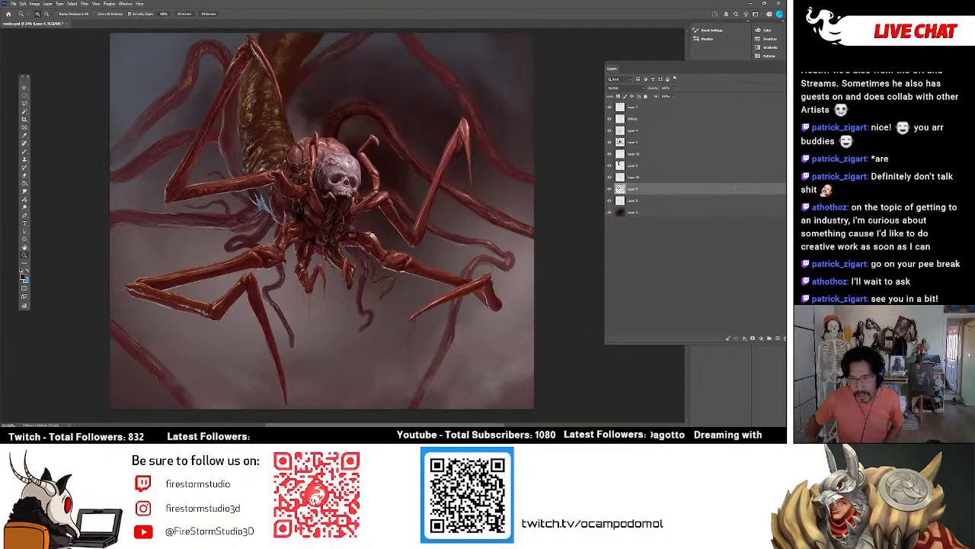
Toggle the second, third and fourth layers from the bottom off and on to compare what each adds to the painting.
left_click(610, 200)
left_click(609, 201)
left_click(610, 189)
left_click(610, 189)
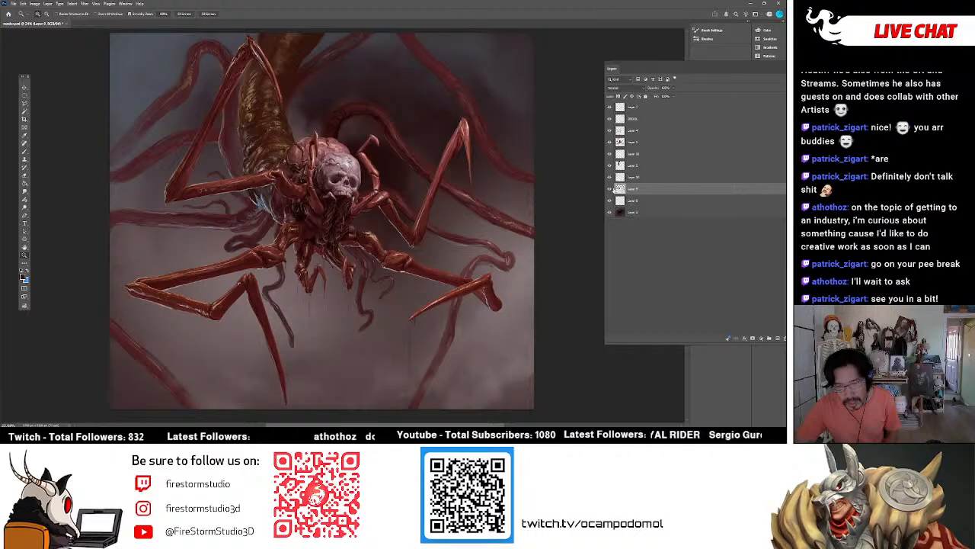
left_click(609, 177)
left_click(610, 177)
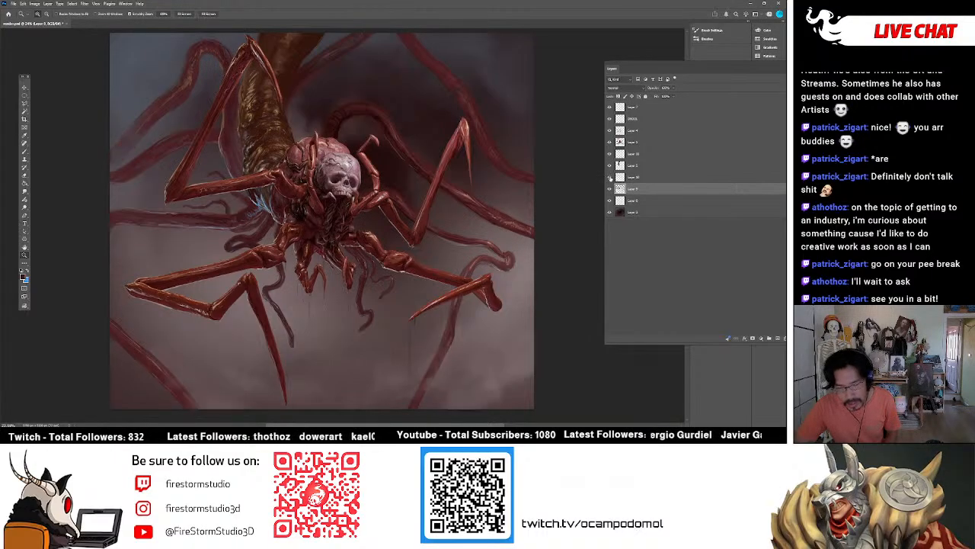
left_click(610, 177)
left_click(610, 177)
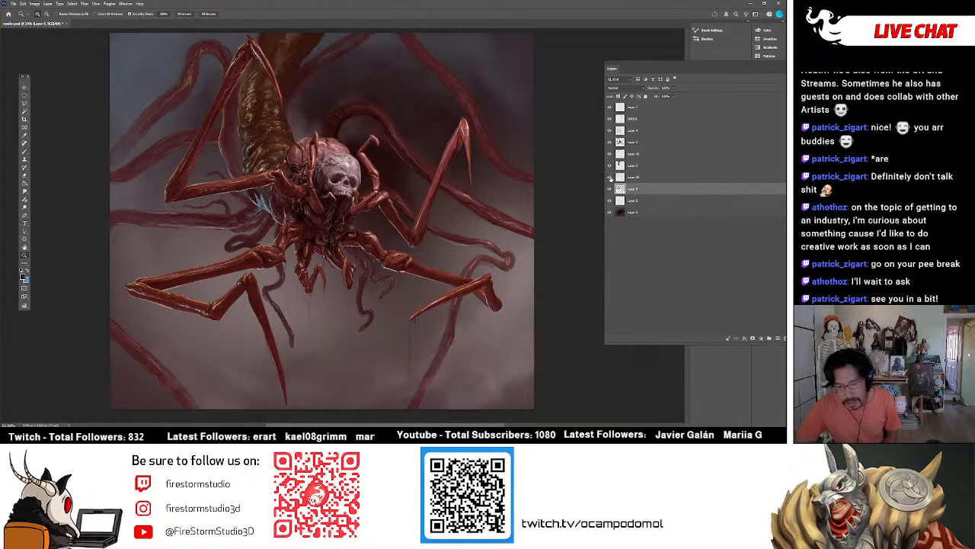
left_click(610, 177)
left_click(610, 177)
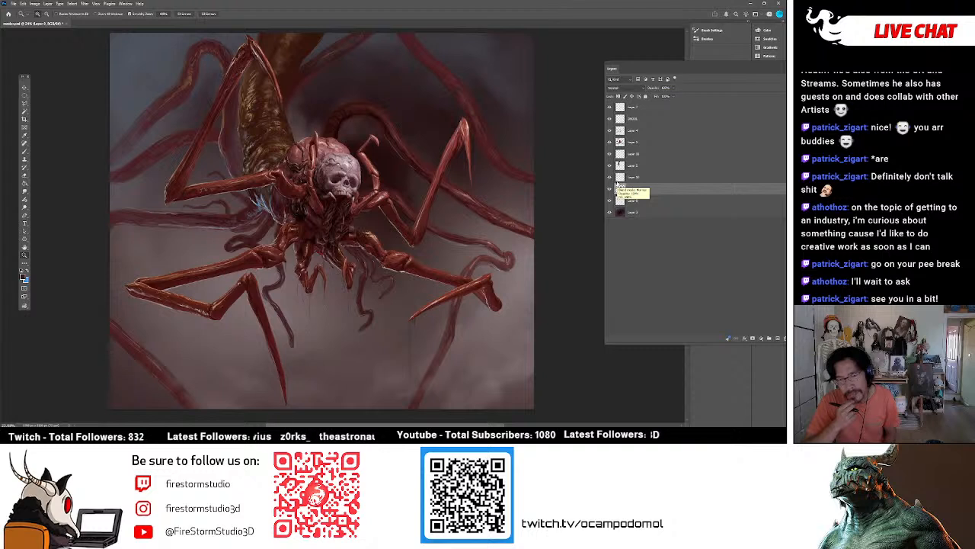
Inspect the creature's body, legs and the thin tentacles and drips hanging beneath it.
scroll(402, 147, "down", 1)
scroll(402, 147, "down", 5)
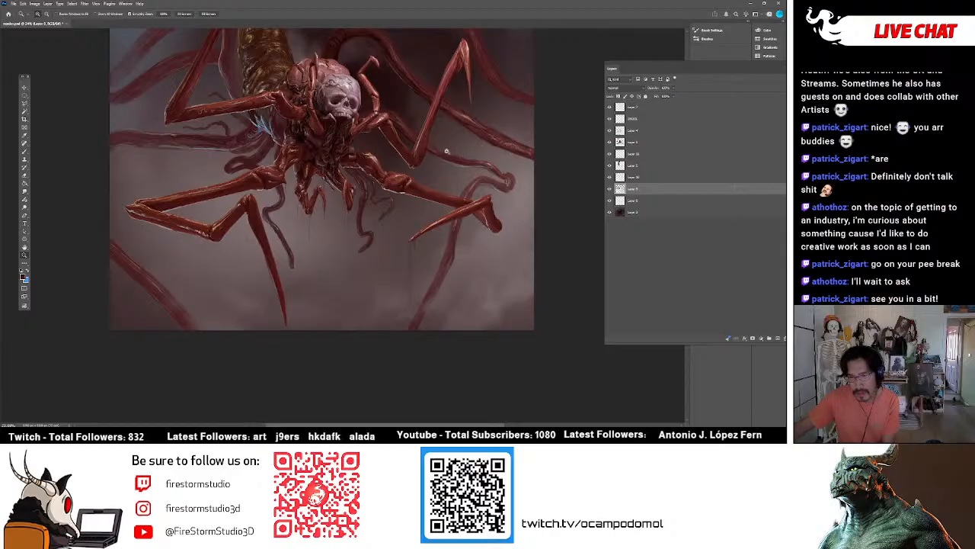
mouse_move(379, 154)
left_mouse_down()
mouse_move(404, 158)
mouse_move(385, 167)
mouse_move(276, 141)
left_mouse_up()
left_click_drag(295, 259, 262, 282)
left_click_drag(402, 143, 383, 168)
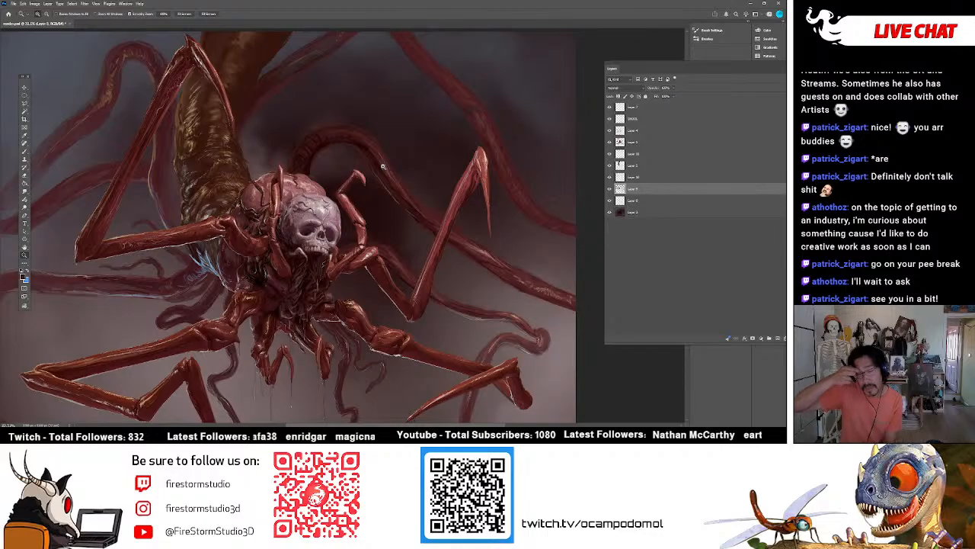
scroll(372, 239, "down", 3)
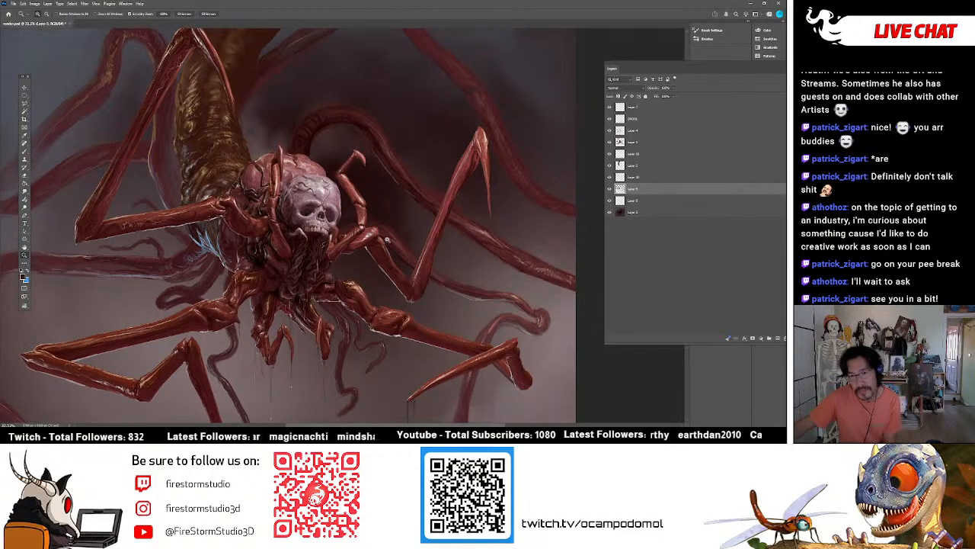
scroll(392, 236, "down", 3)
left_click_drag(350, 215, 366, 219)
mouse_move(308, 202)
left_mouse_down()
mouse_move(316, 203)
mouse_move(303, 203)
left_mouse_up()
left_click_drag(340, 297, 341, 229)
left_click_drag(363, 267, 357, 267)
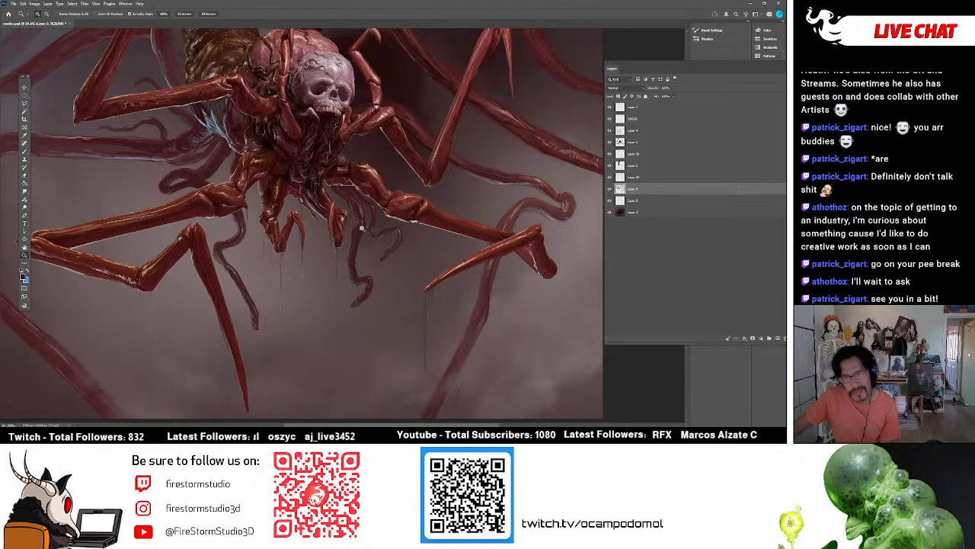
Toggle the third and second layers from the top to check which one holds the drips.
left_click(610, 130)
left_click(611, 130)
left_click(611, 120)
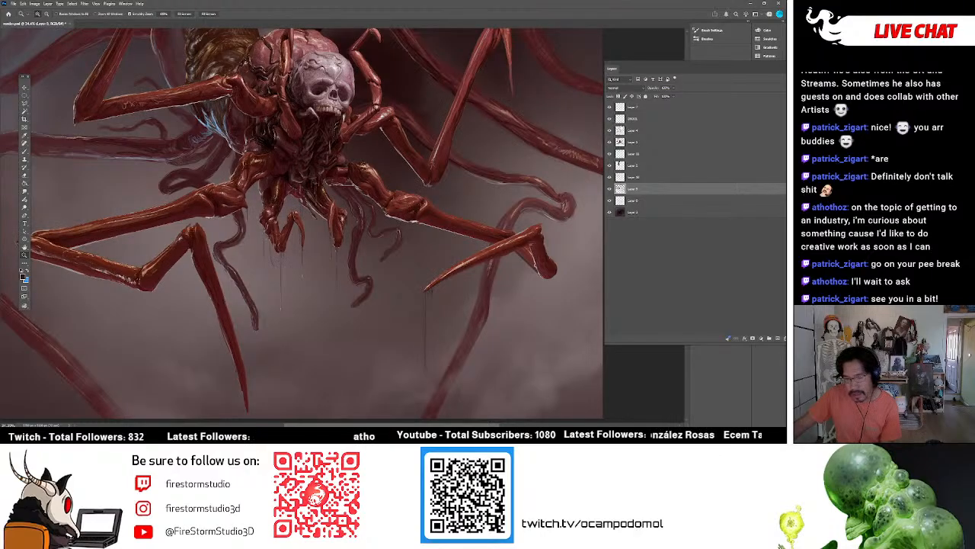
Paint a long thin dark drip on the DROOL layer below the tip of the curled tentacle under the body.
scroll(397, 302, "down", 3)
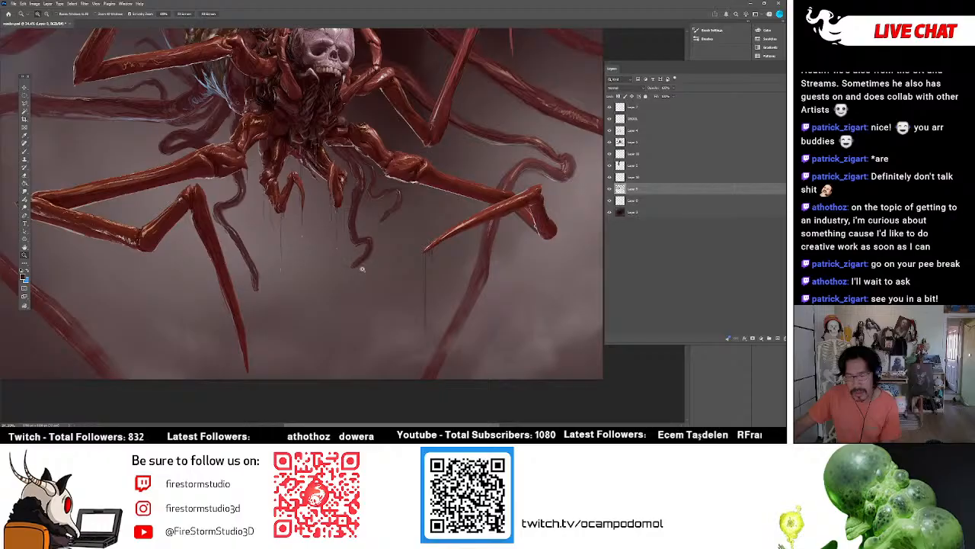
left_click(353, 264)
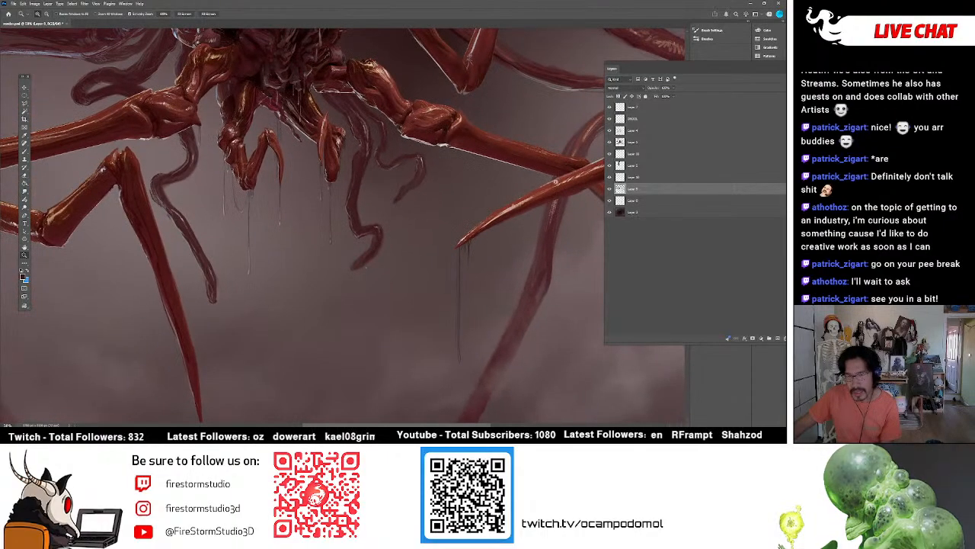
left_click(613, 119)
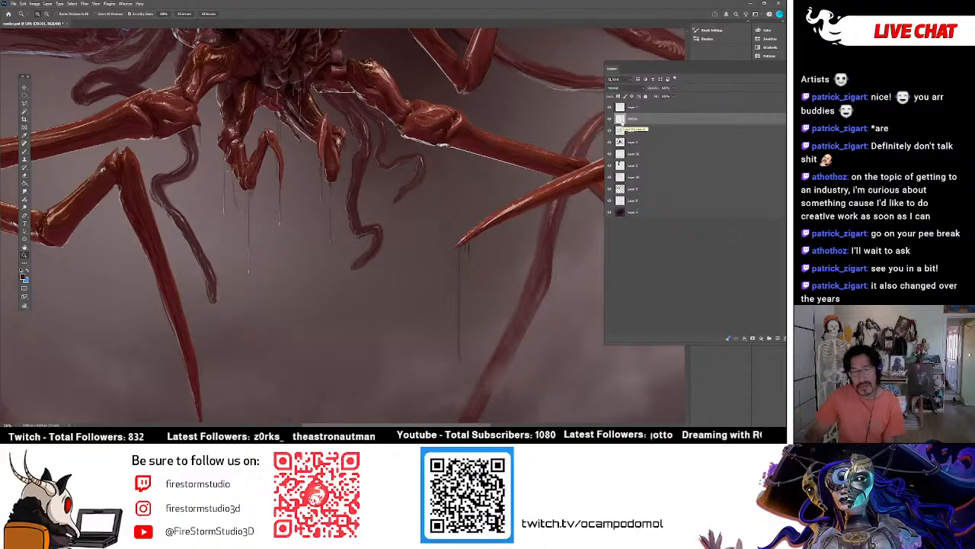
key("b")
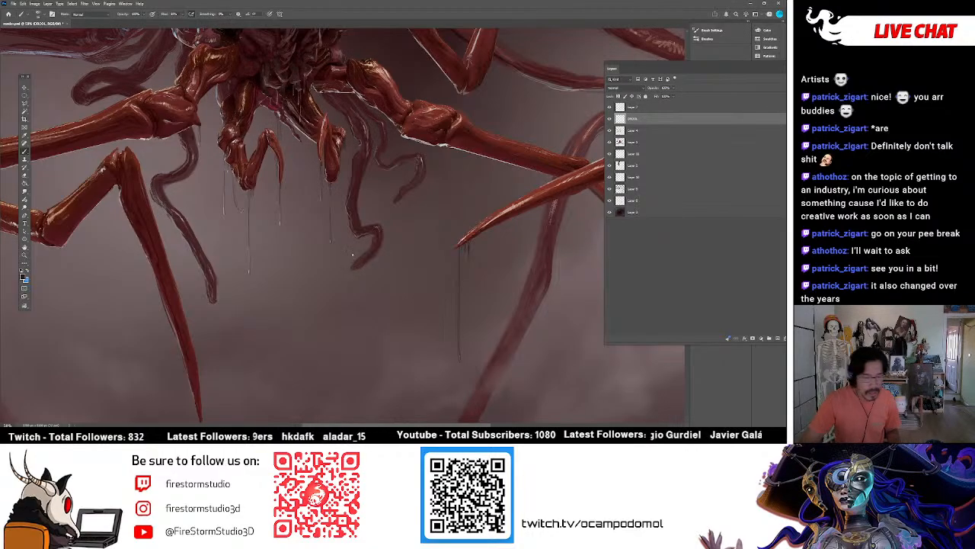
left_click_drag(356, 269, 355, 359)
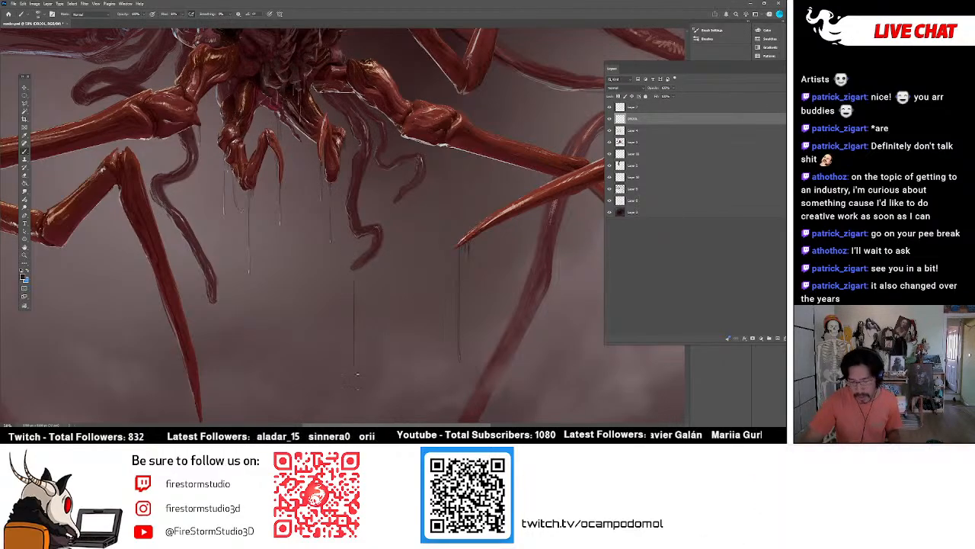
key("ctrl+z")
scroll(395, 264, "down", 2)
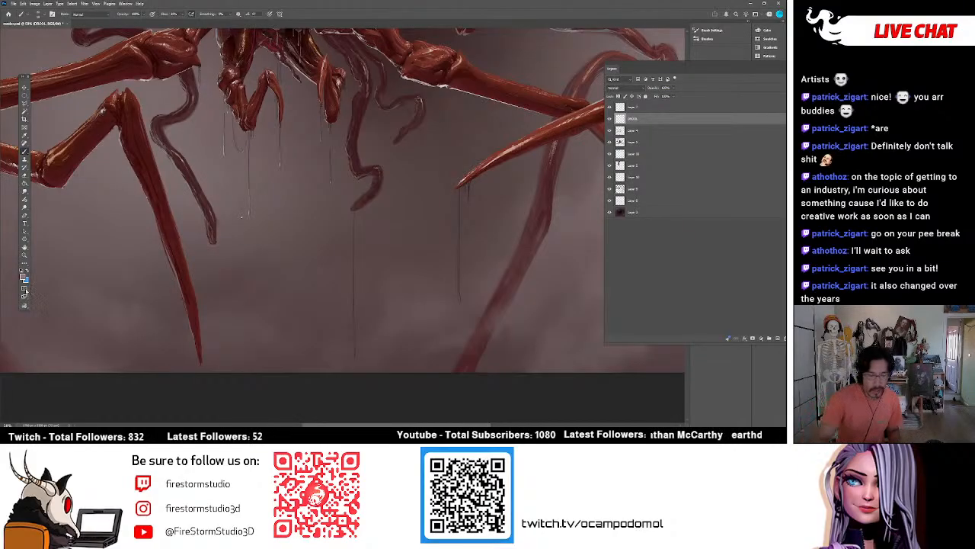
Set the foreground colour to near-white and add pale highlights to the drip below the curled tentacle.
left_click(23, 276)
left_click(468, 82)
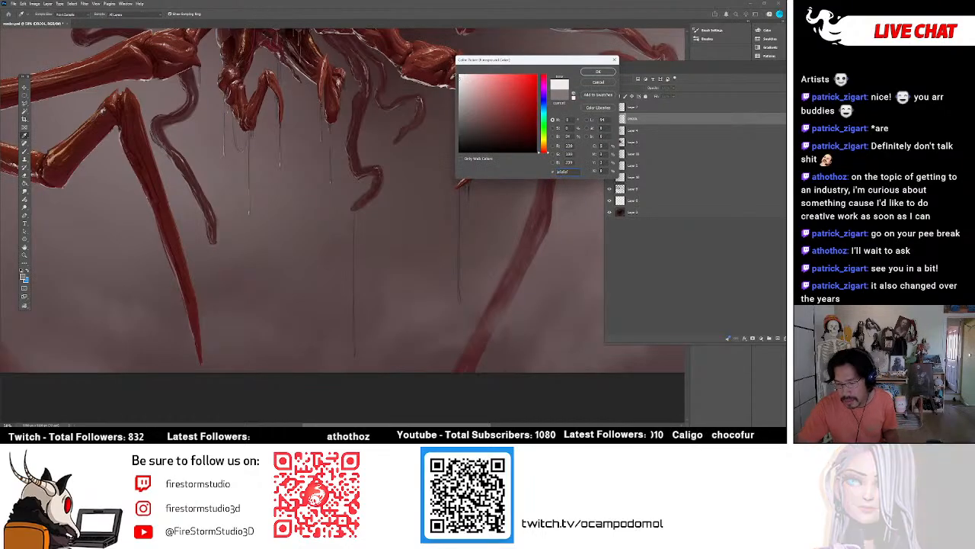
left_click(598, 71)
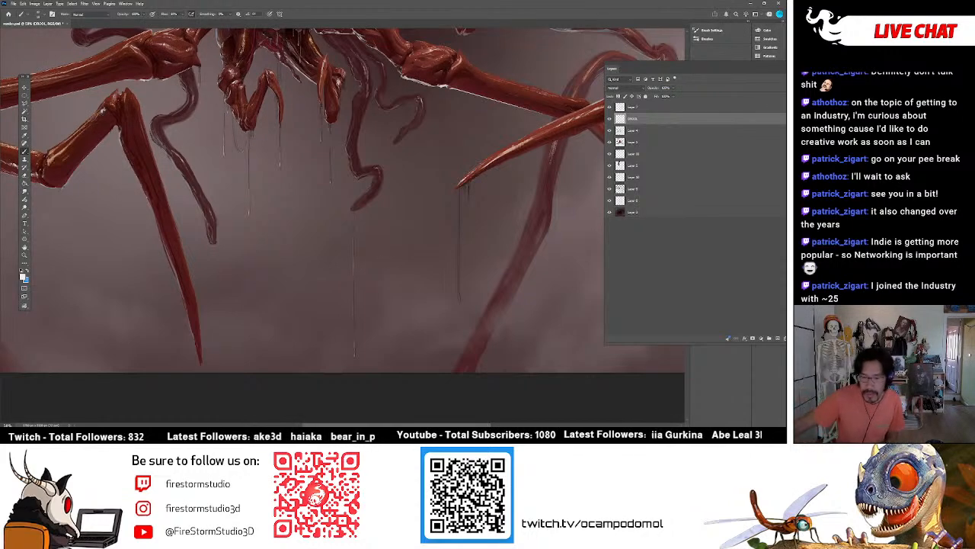
Paint a long dark drip below the small claw beside the curled tentacle and highlight it in near-white.
scroll(288, 171, "up", 5)
scroll(341, 226, "down", 4)
scroll(343, 225, "up", 5)
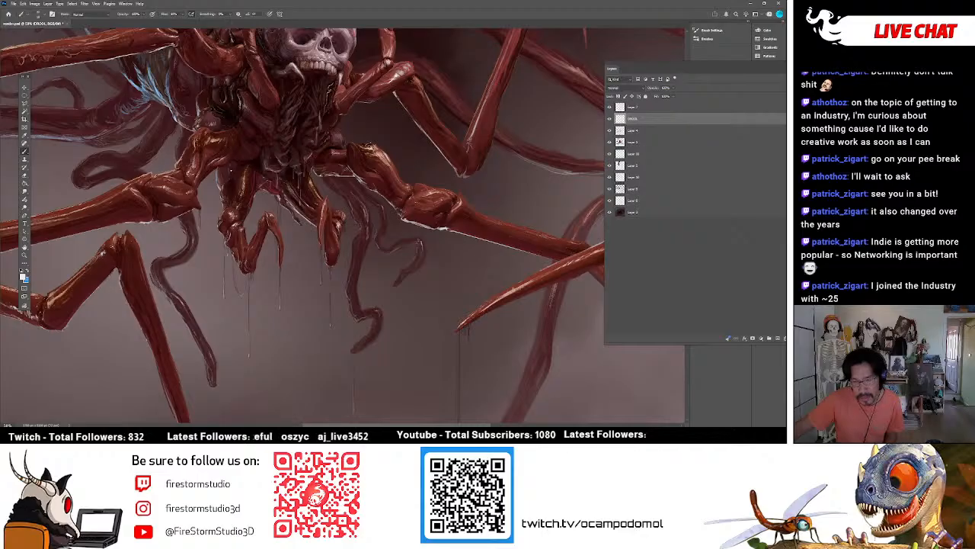
scroll(341, 225, "down", 3)
scroll(403, 161, "down", 2)
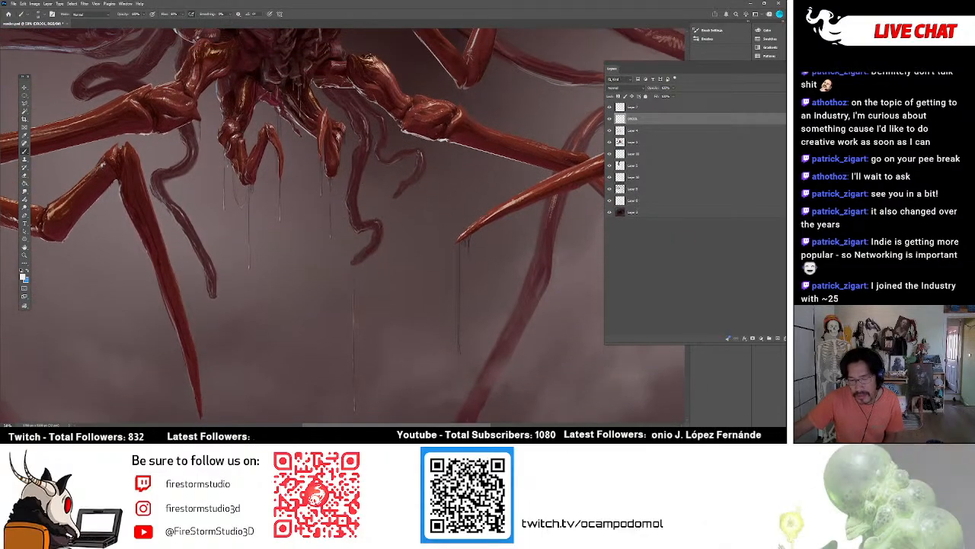
scroll(361, 183, "down", 2)
scroll(248, 212, "up", 1)
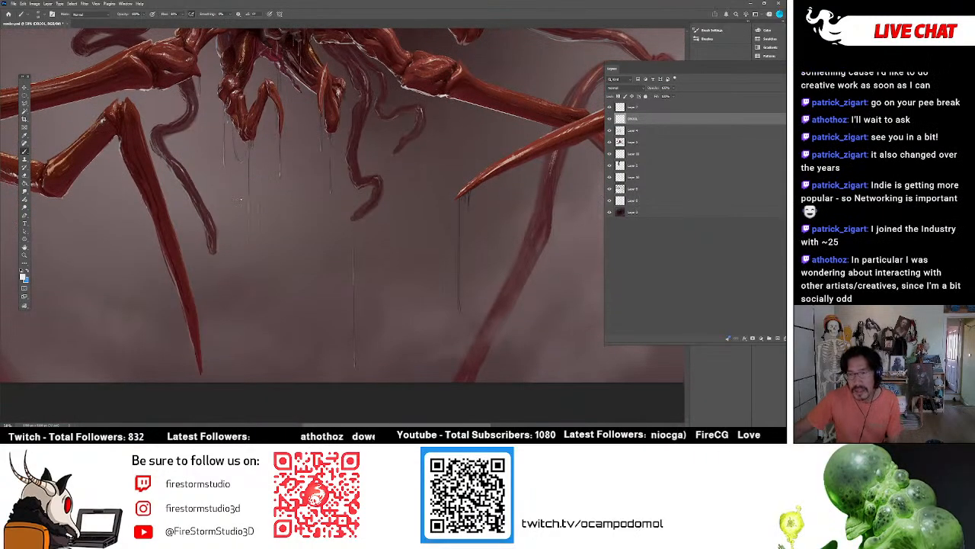
scroll(353, 183, "up", 3)
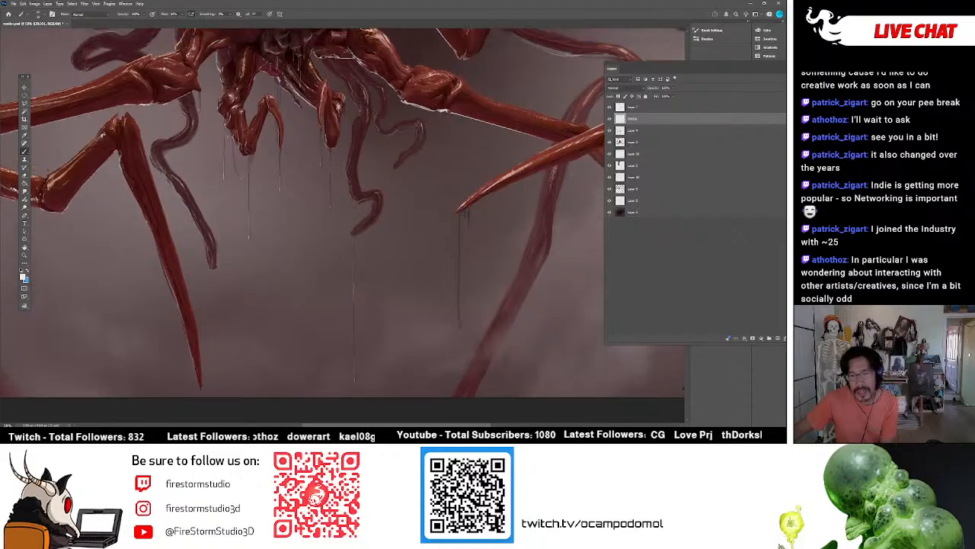
scroll(354, 183, "down", 3)
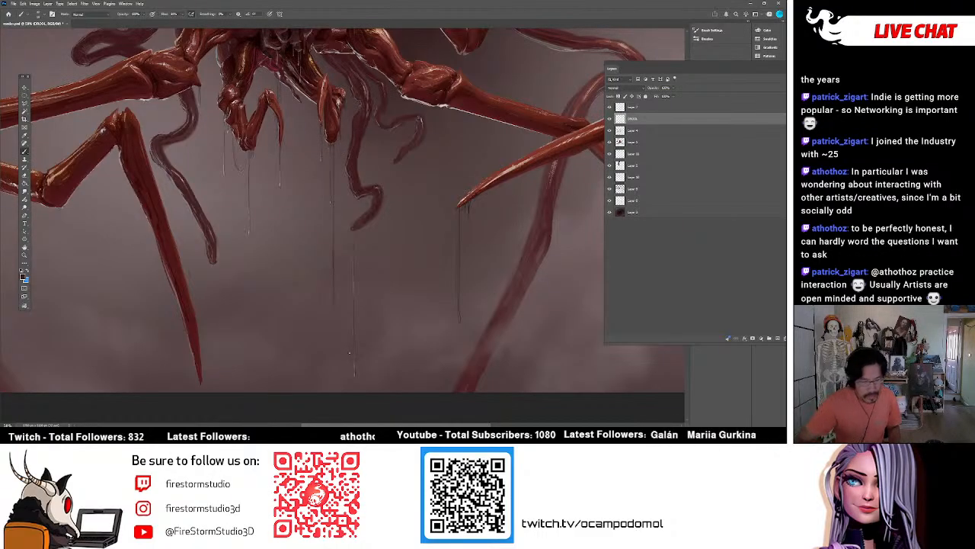
left_click(23, 276)
left_click_drag(468, 85, 462, 78)
left_click(598, 71)
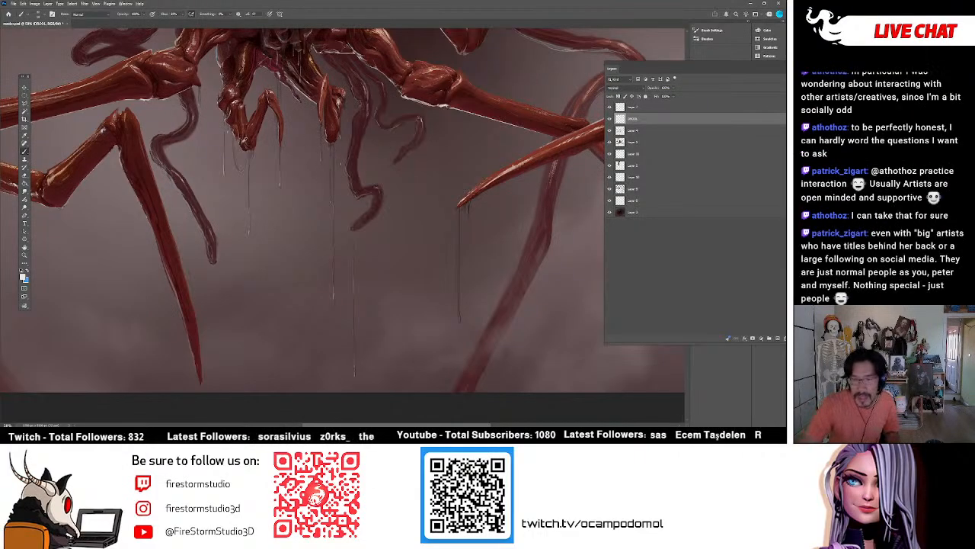
Add a thin drip below the tentacle near the long front leg, using dark and pale colours sampled from the painting.
left_click(245, 148, "alt")
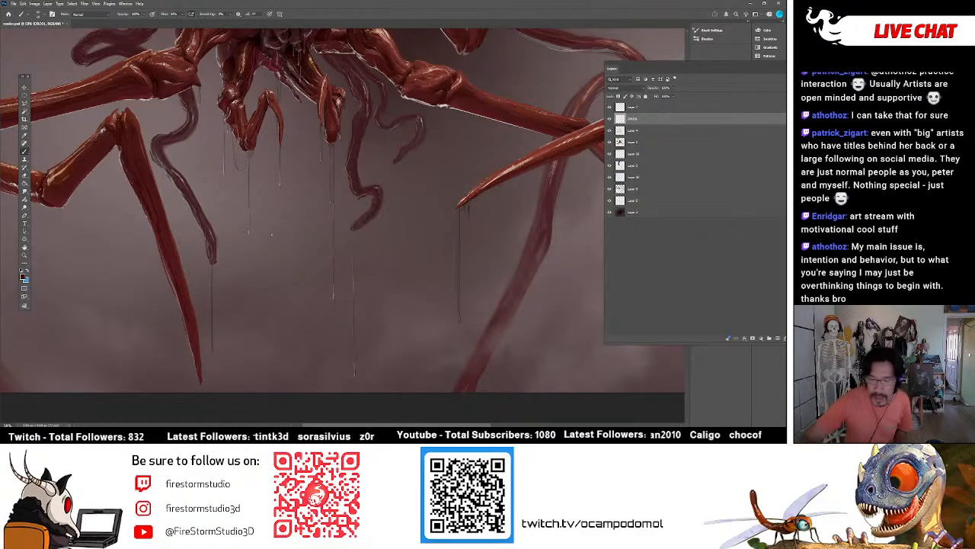
left_click(312, 99, "alt")
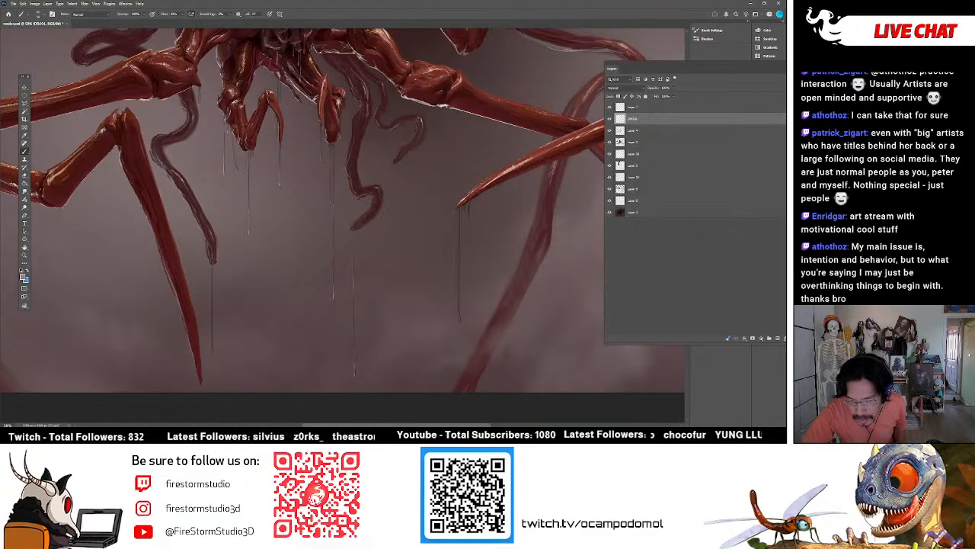
left_click(301, 87, "alt")
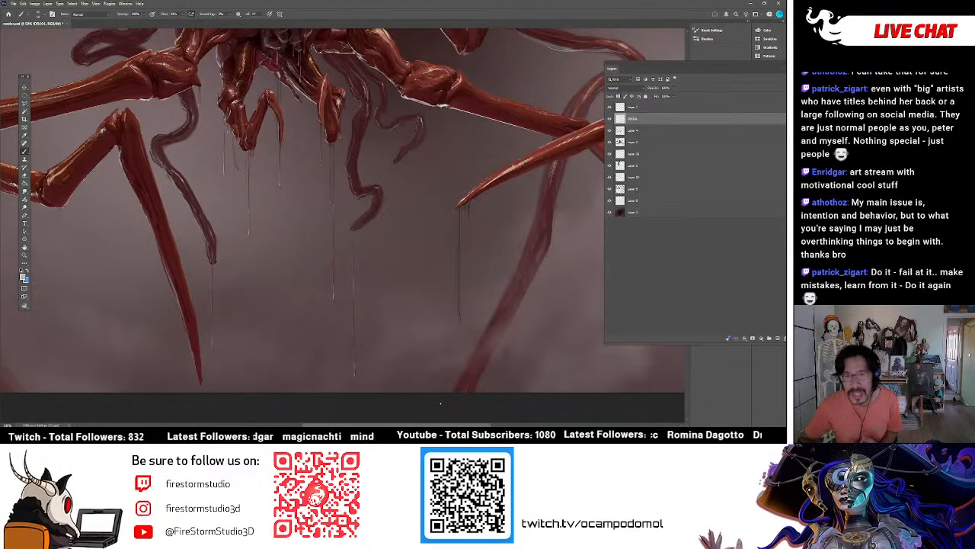
Toggle the fourth and third layers from the top to check which one holds the outstretched right leg's details.
left_click_drag(459, 424, 508, 422)
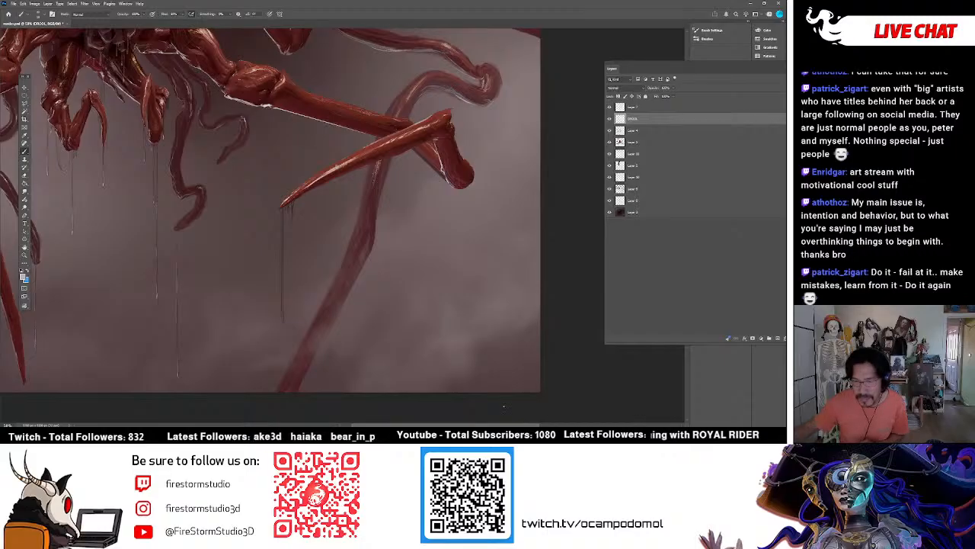
scroll(505, 408, "up", 5)
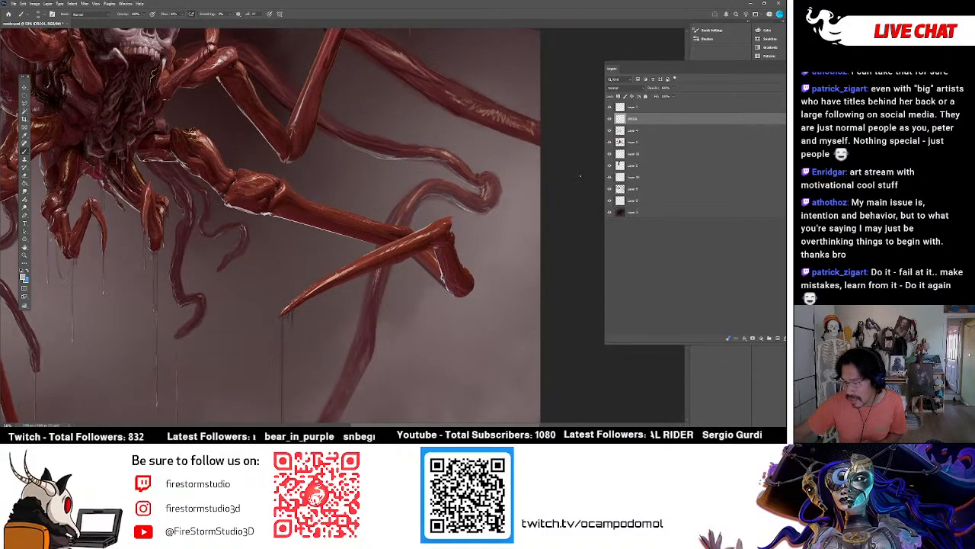
left_click(618, 143)
left_click(610, 141)
left_click(610, 141)
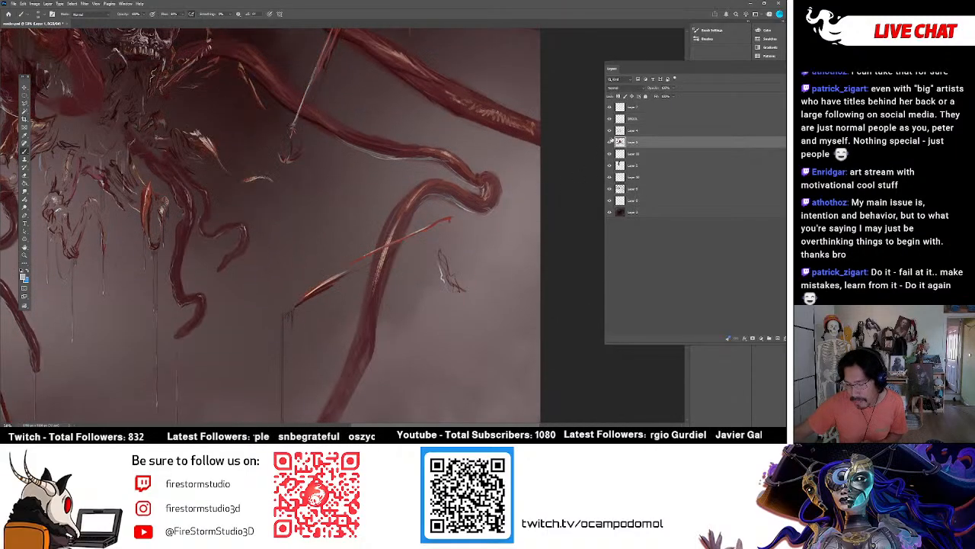
left_click(610, 131)
left_click(611, 131)
Select the third layer from the top and refine the outstretched right leg's end joint with dark, pale and red colours sampled from the painting.
left_click(621, 131)
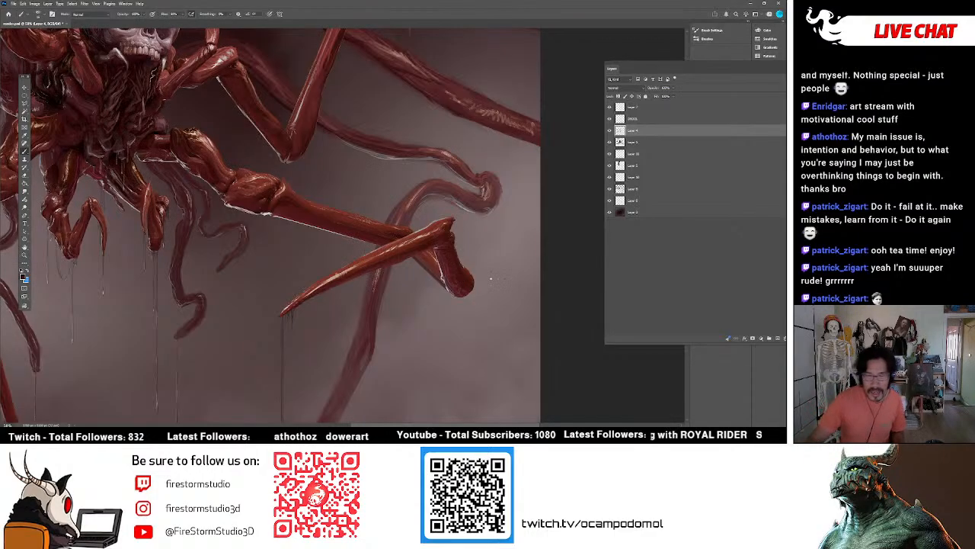
left_click(466, 265, "alt")
left_click(464, 266, "alt")
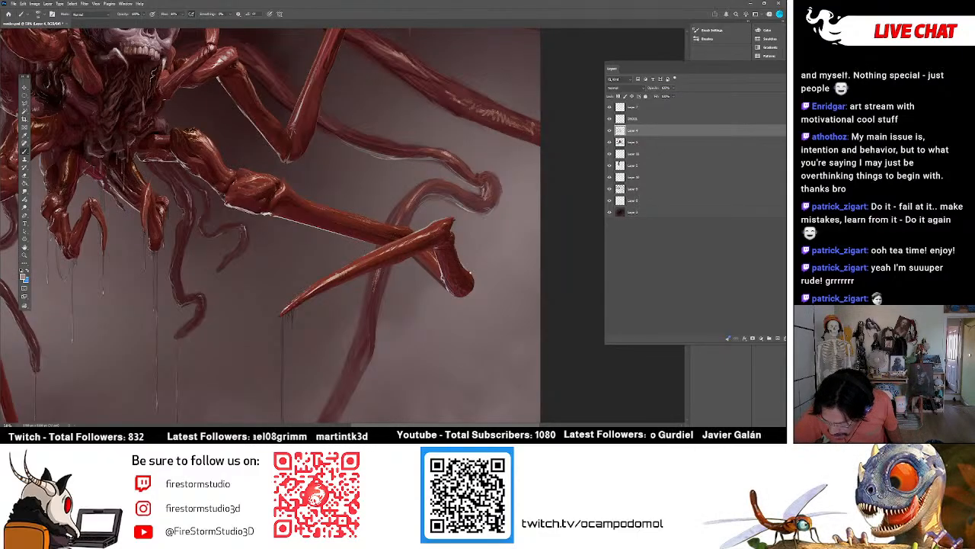
left_click(456, 258, "alt")
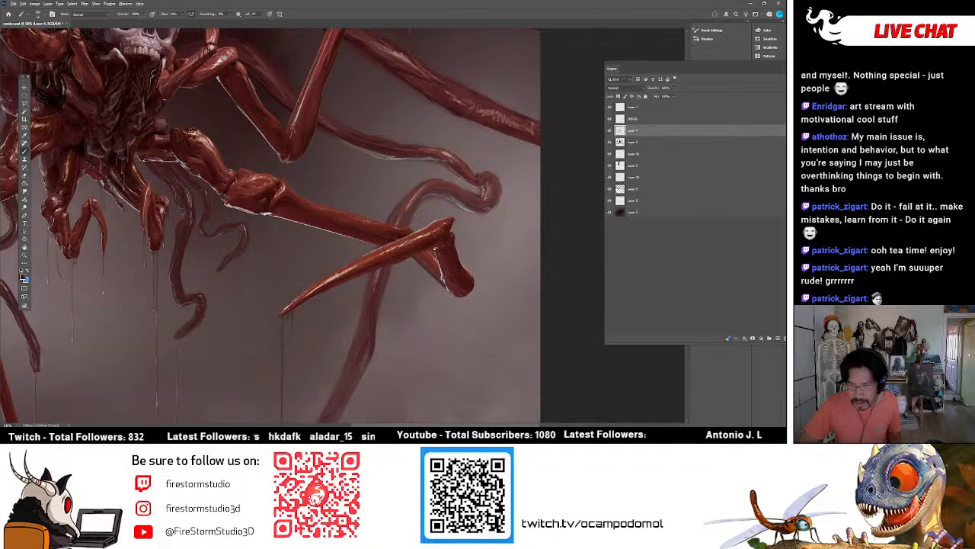
left_click(438, 259, "alt")
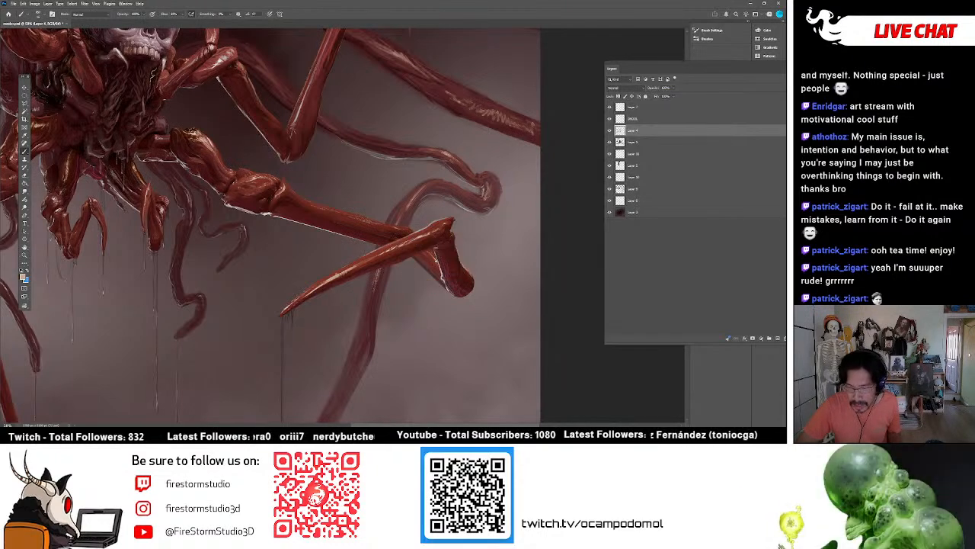
left_click(440, 259, "alt")
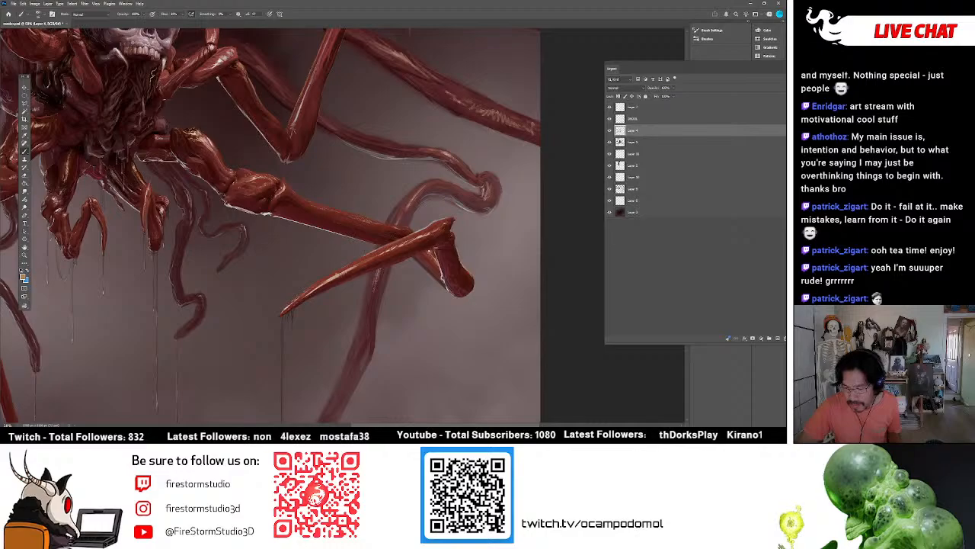
left_click(434, 254, "alt")
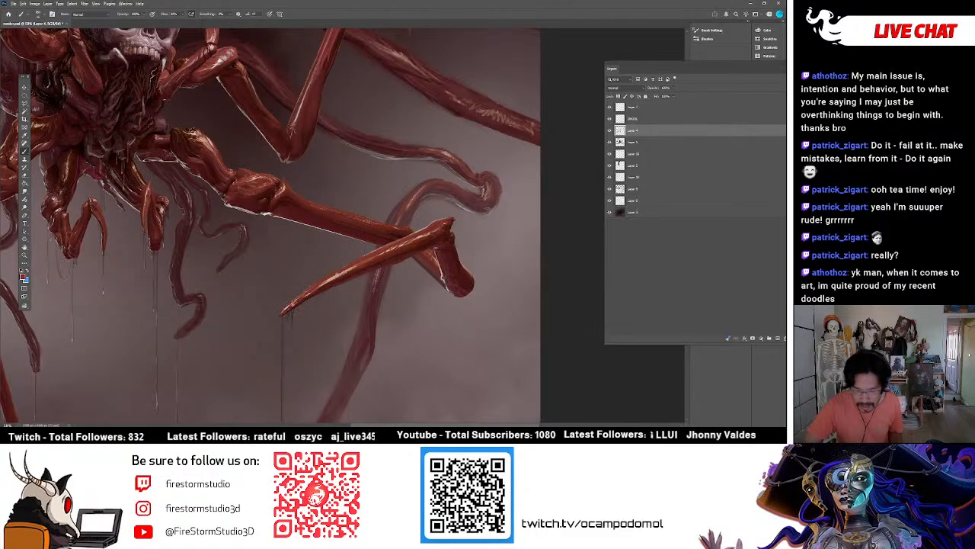
Add dark and pale brush detail to the outstretched right leg's claw tip, claw base and middle joint, using sampled colours.
left_click(290, 306, "alt")
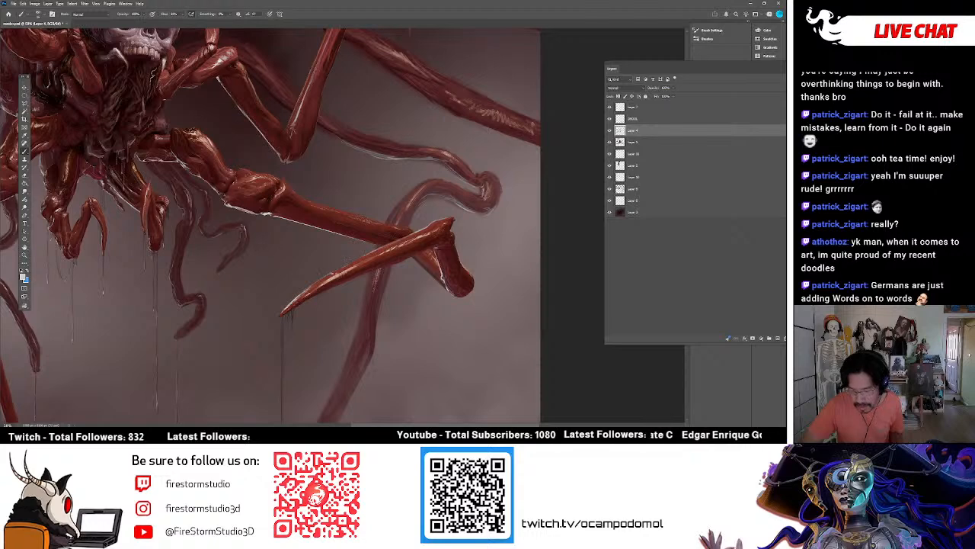
left_click(425, 230, "alt")
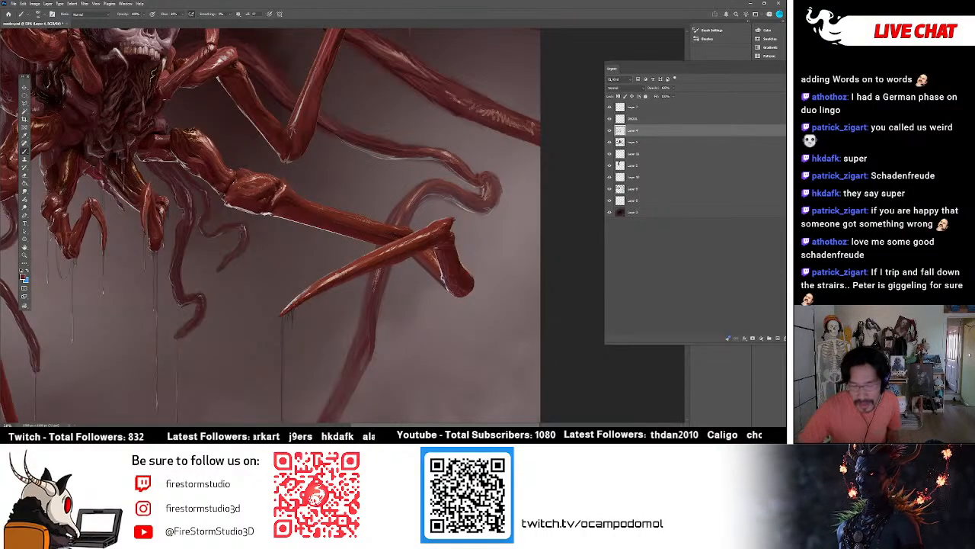
left_click(286, 185, "alt")
left_click(288, 183, "alt")
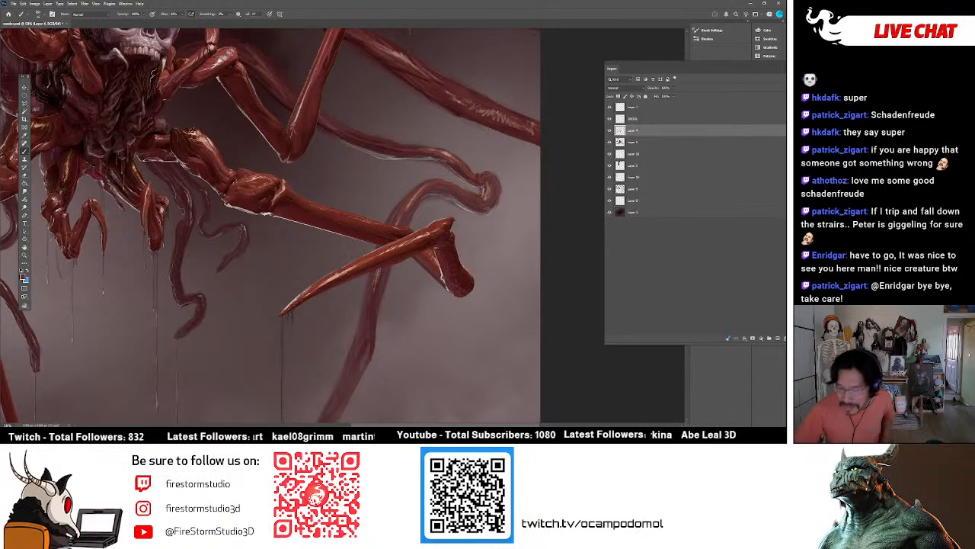
left_click(426, 234, "alt")
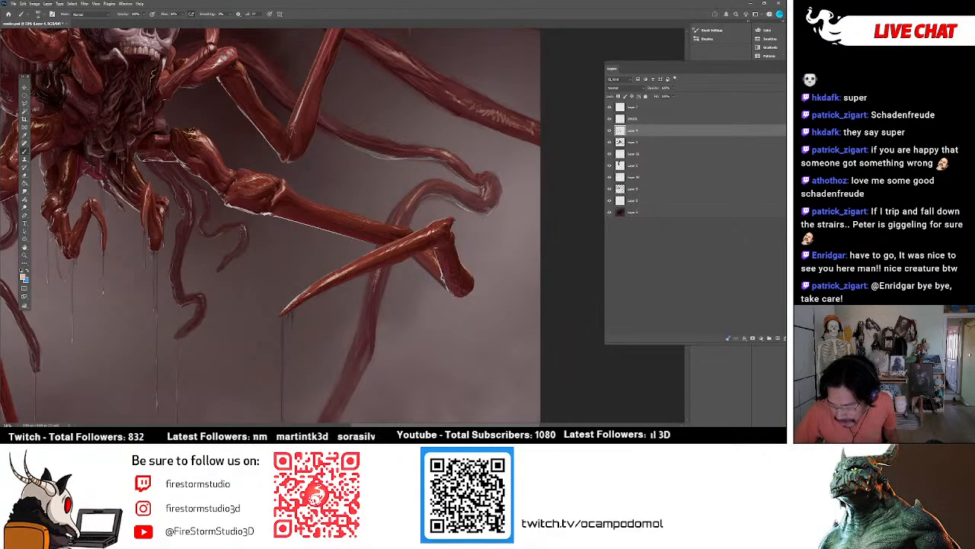
left_click(440, 227, "alt")
left_click(441, 222, "alt")
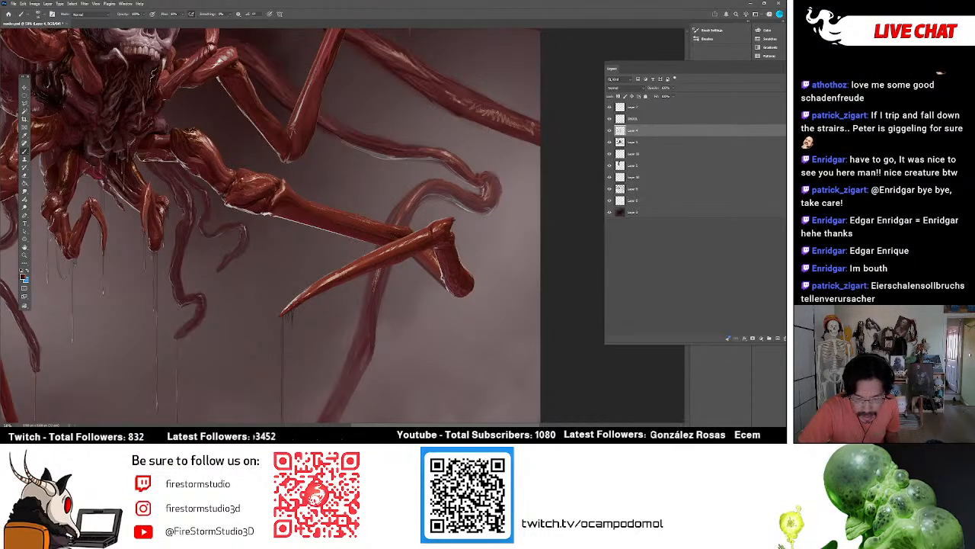
Detail the outstretched right leg's middle joint and refine the pale rim light along its underside with sampled colours.
left_click(242, 184, "alt")
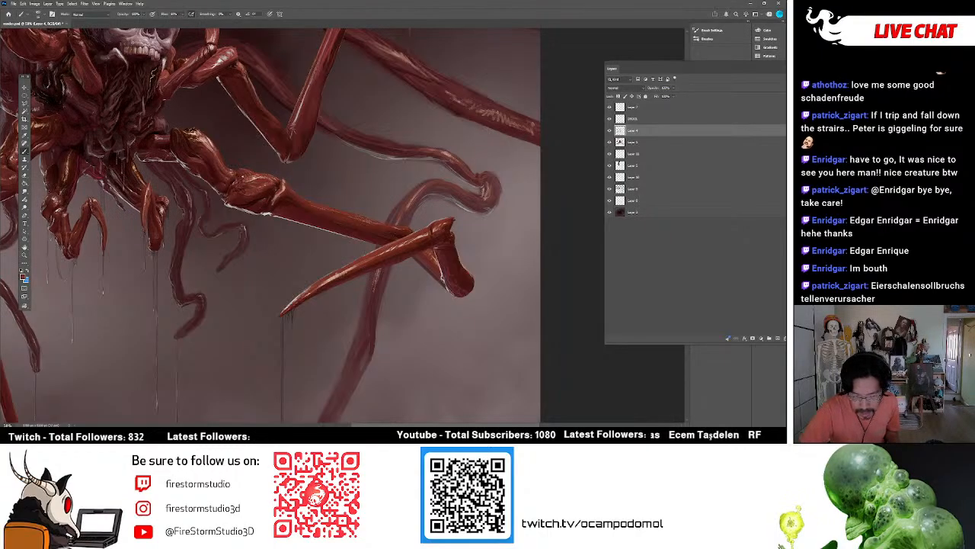
left_click(241, 174, "alt")
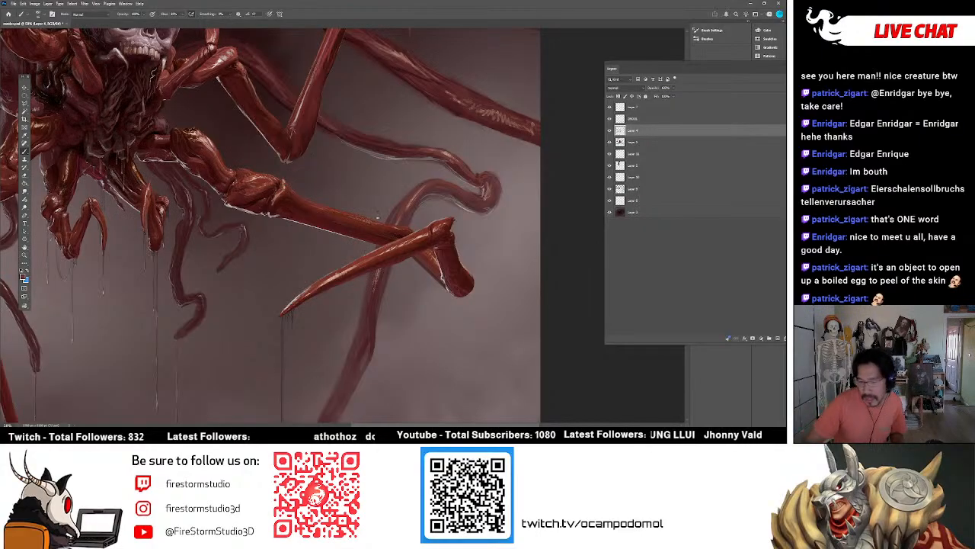
left_click(296, 220, "alt")
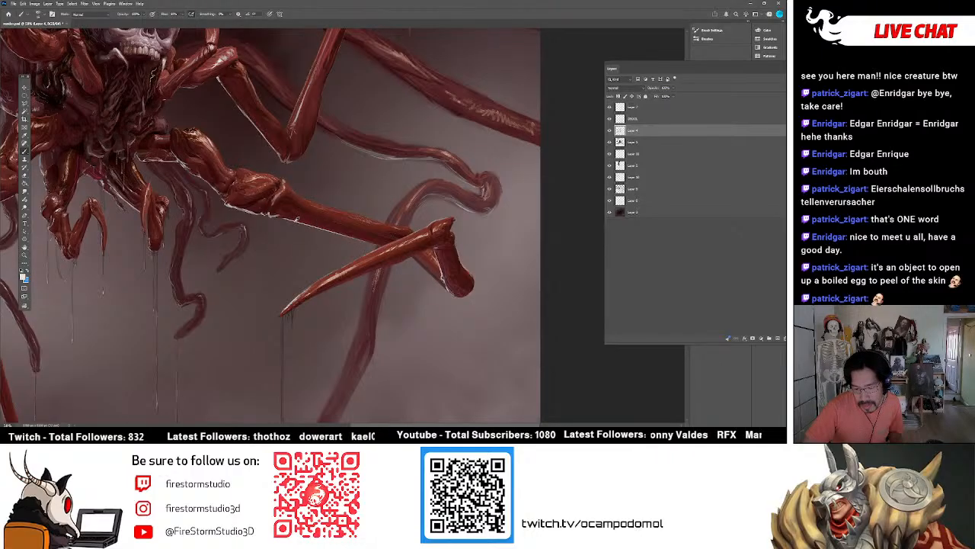
left_click(296, 220, "alt")
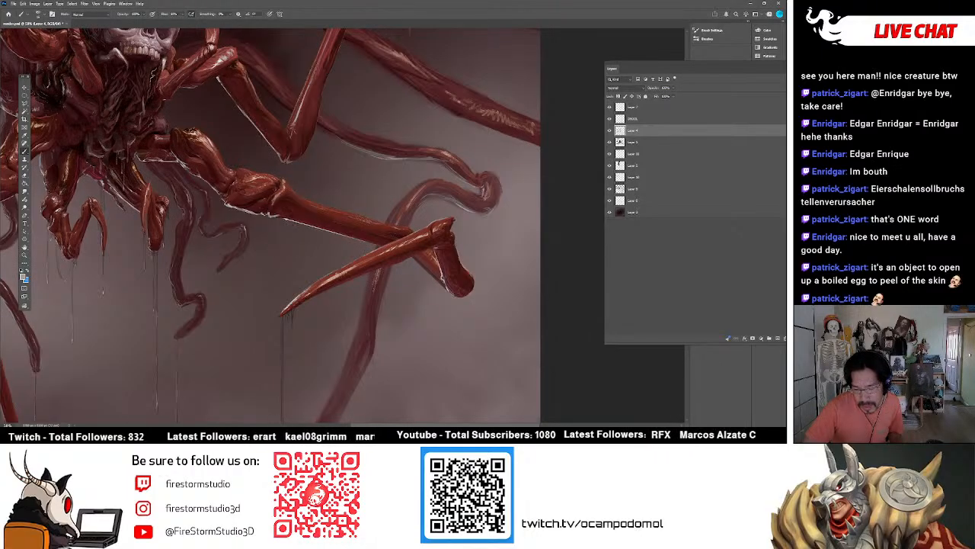
left_click_drag(279, 218, 298, 223)
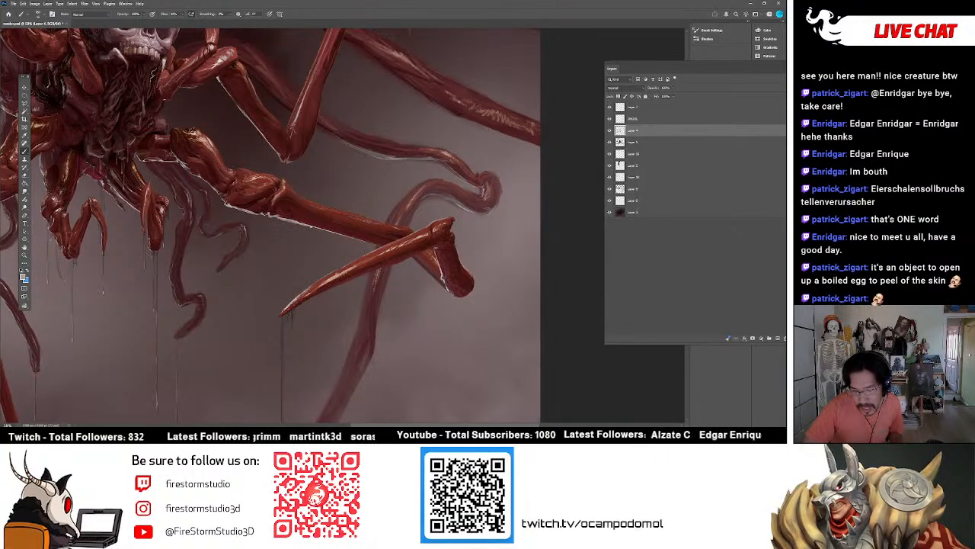
left_click(313, 221, "alt")
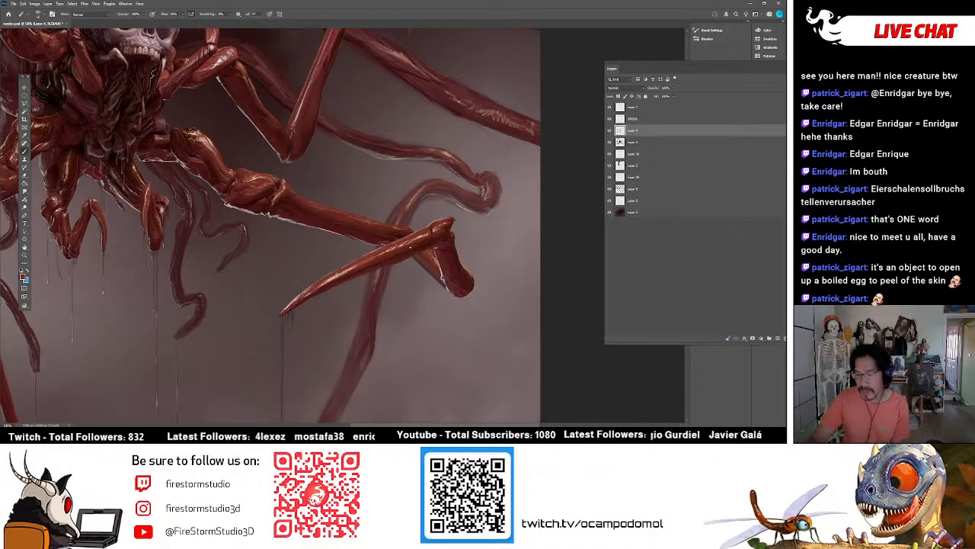
Touch up the surface of the long claw and toggle the third layer from the top to compare the leg detail.
left_click(355, 266, "alt")
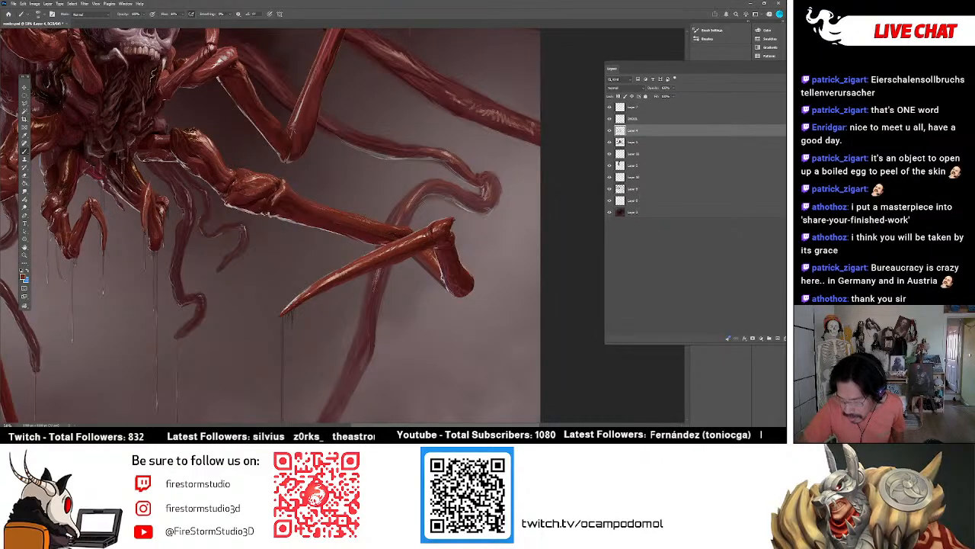
left_click(609, 131)
left_click(610, 131)
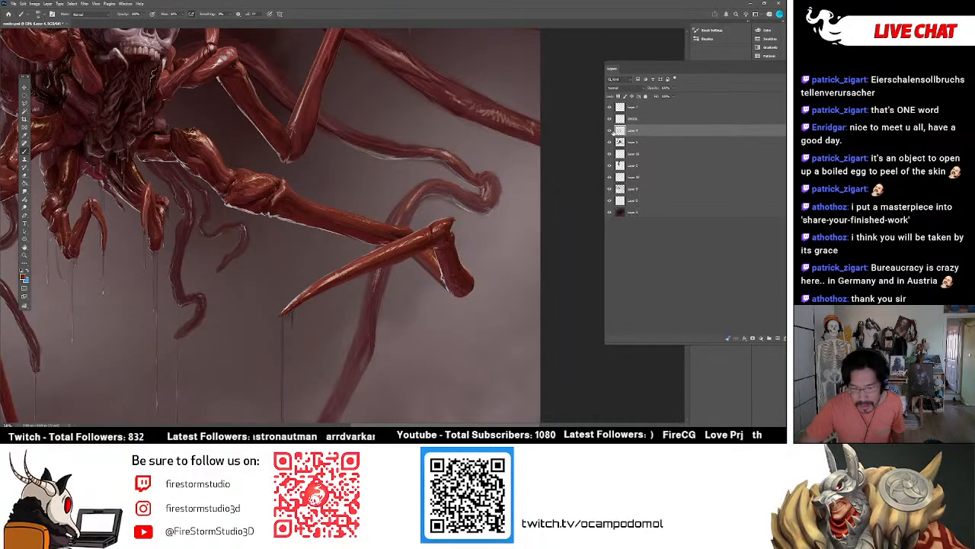
Sample dark reds and shade the lower bend of the raised right leg above the outstretched one.
left_click(272, 117, "alt")
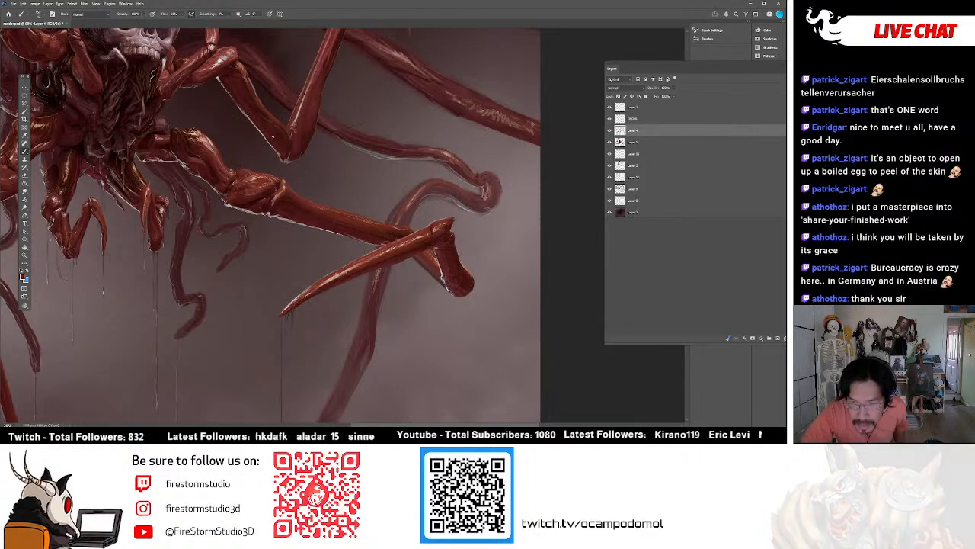
left_click(274, 120, "alt")
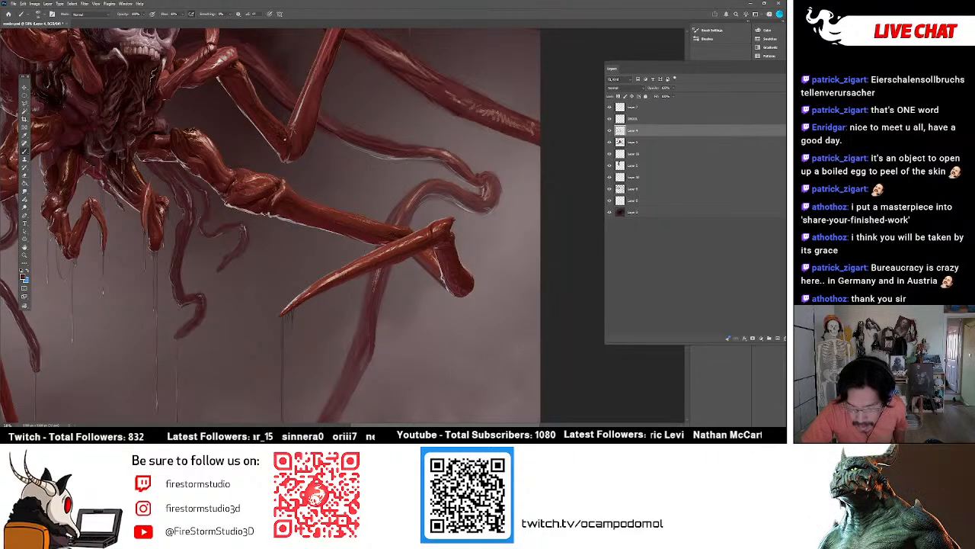
left_click(286, 150, "alt")
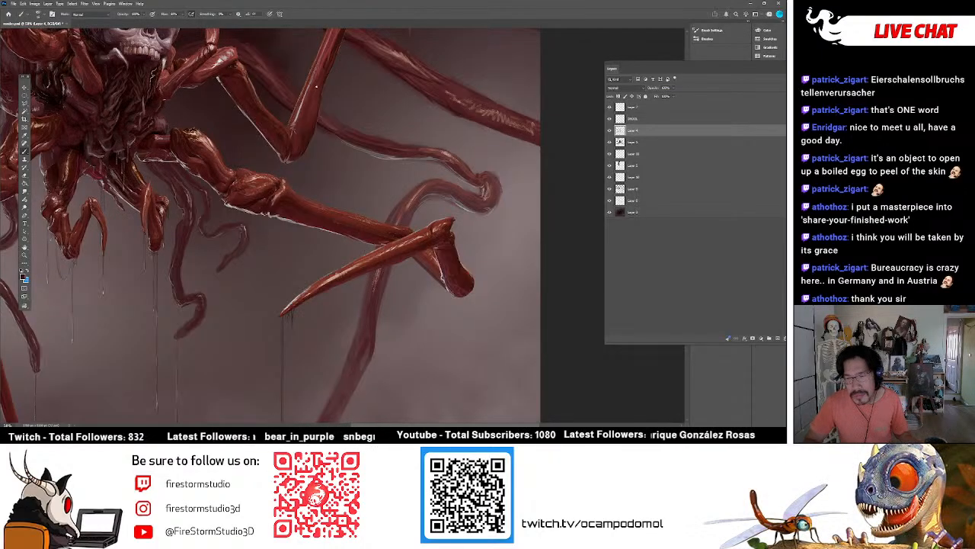
Paint dark and pale touches on the outstretched right leg's upper segment near the body, using sampled colours.
scroll(284, 51, "up", 5)
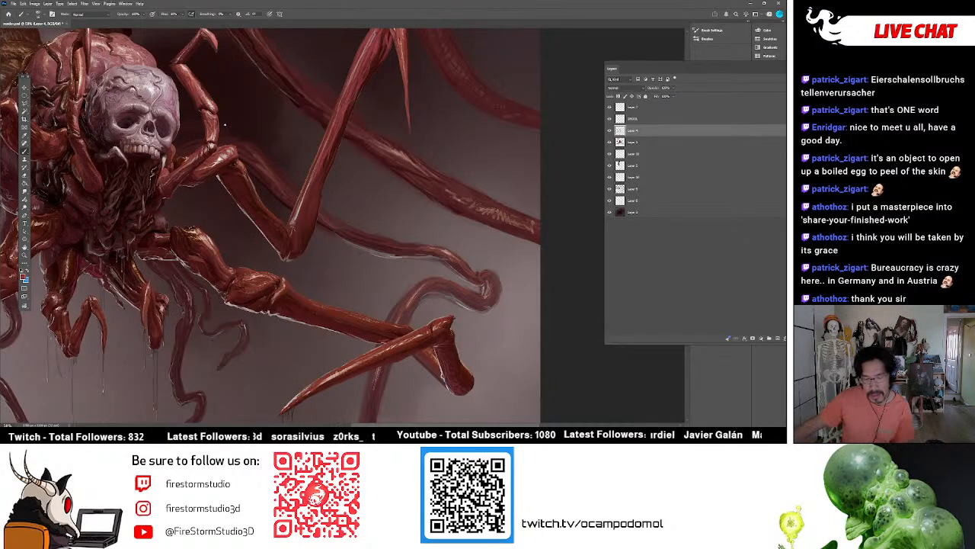
scroll(225, 124, "down", 3)
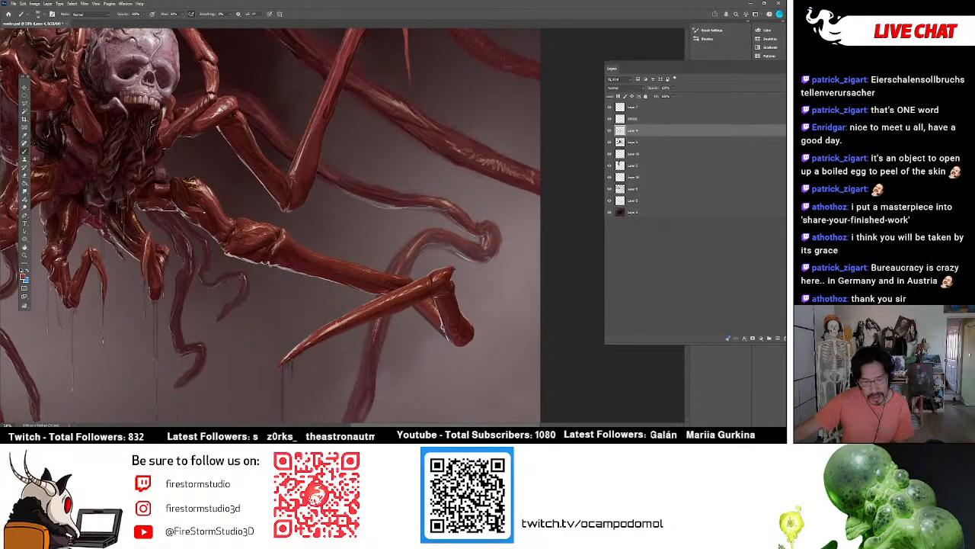
scroll(203, 216, "down", 3)
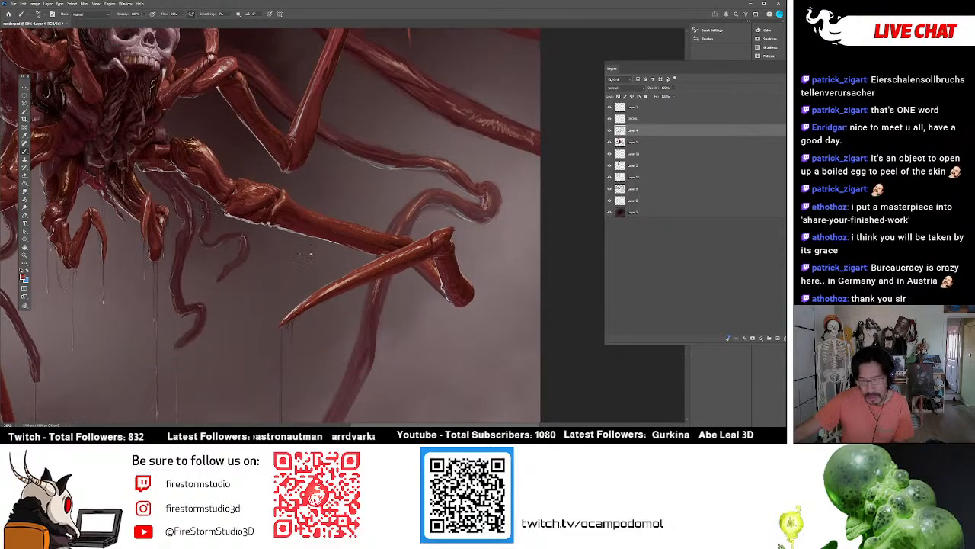
scroll(328, 251, "down", 1)
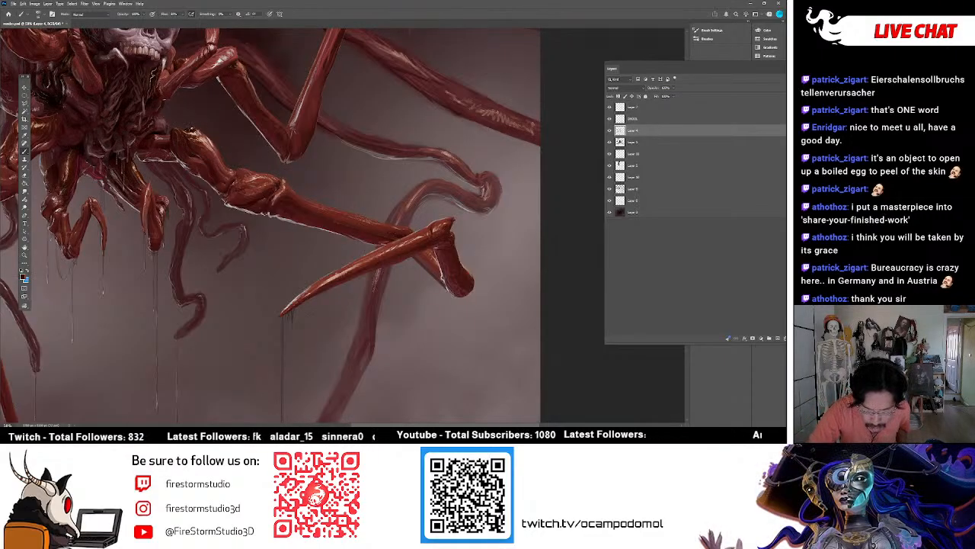
left_click(196, 130, "alt")
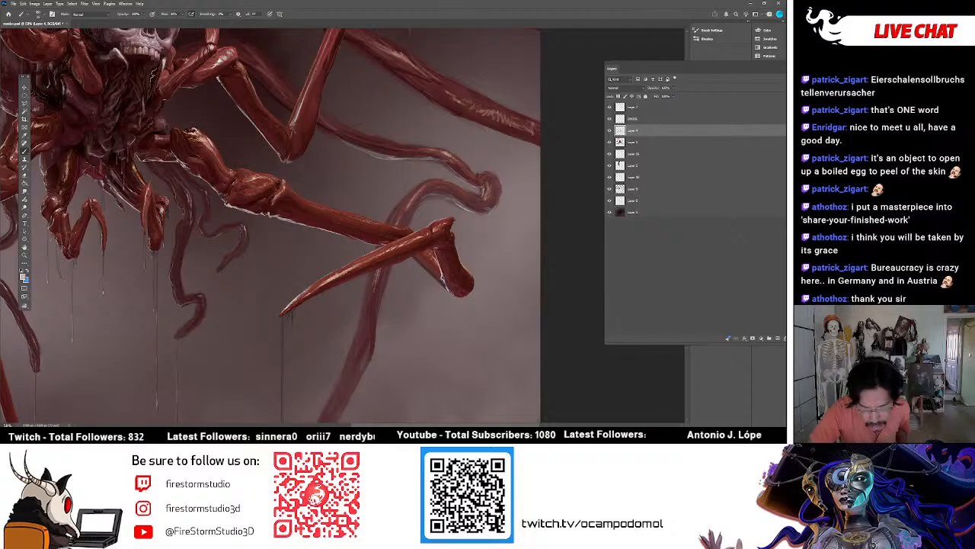
left_click(203, 132, "alt")
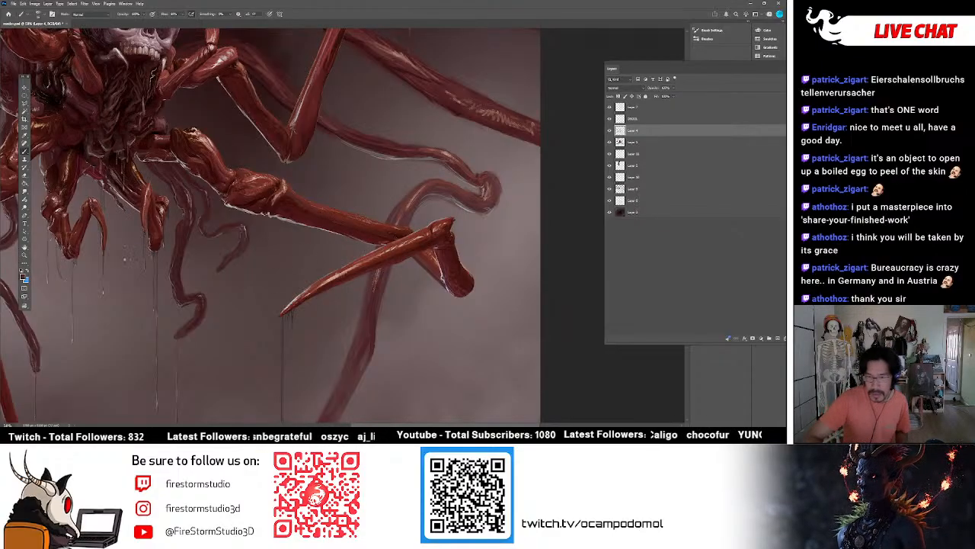
View the whole creature and toggle the second layer from the bottom repeatedly to check what it contributes.
left_click(24, 253)
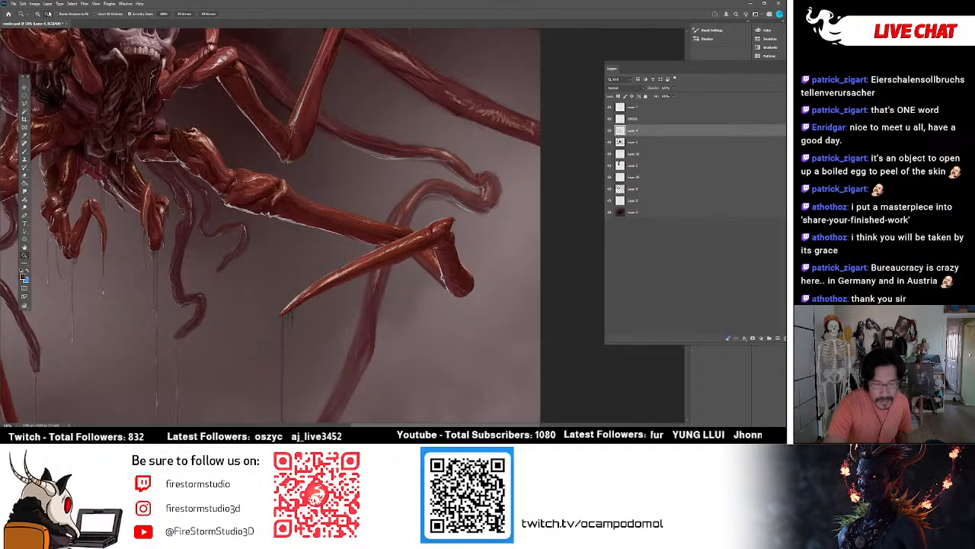
left_click(408, 293, "alt")
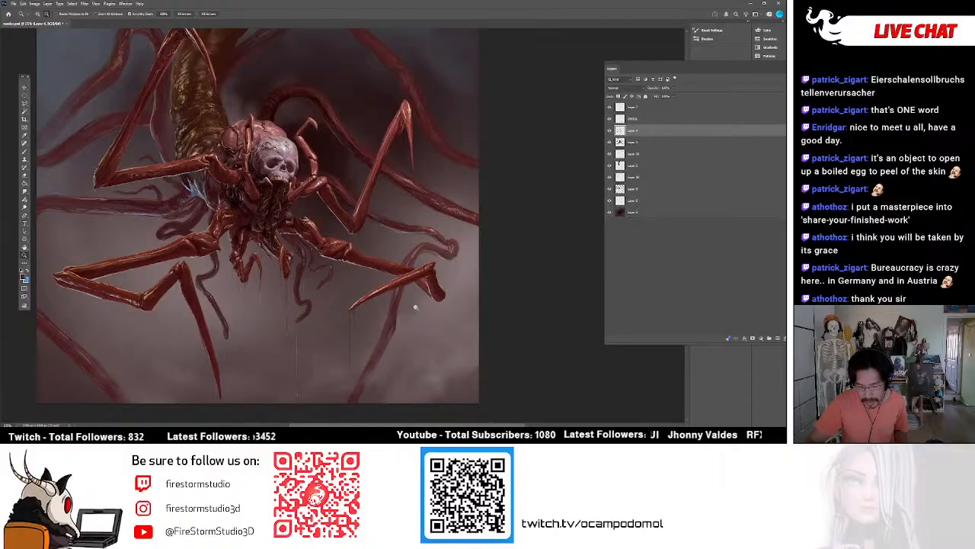
left_click(622, 202)
left_click(608, 202)
left_click(608, 202)
left_click(608, 202)
left_click(608, 203)
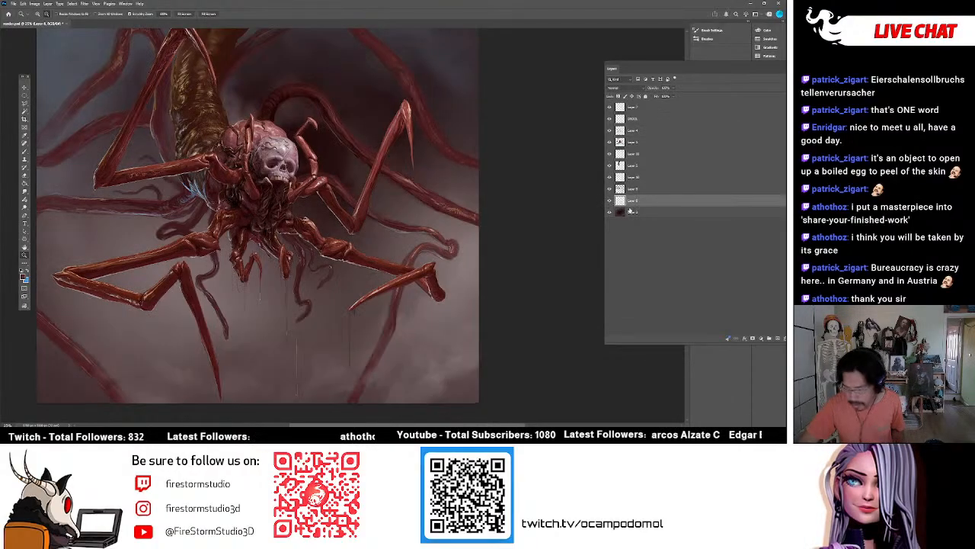
left_click(608, 201)
left_click(608, 201)
left_click(608, 201)
left_click(608, 201)
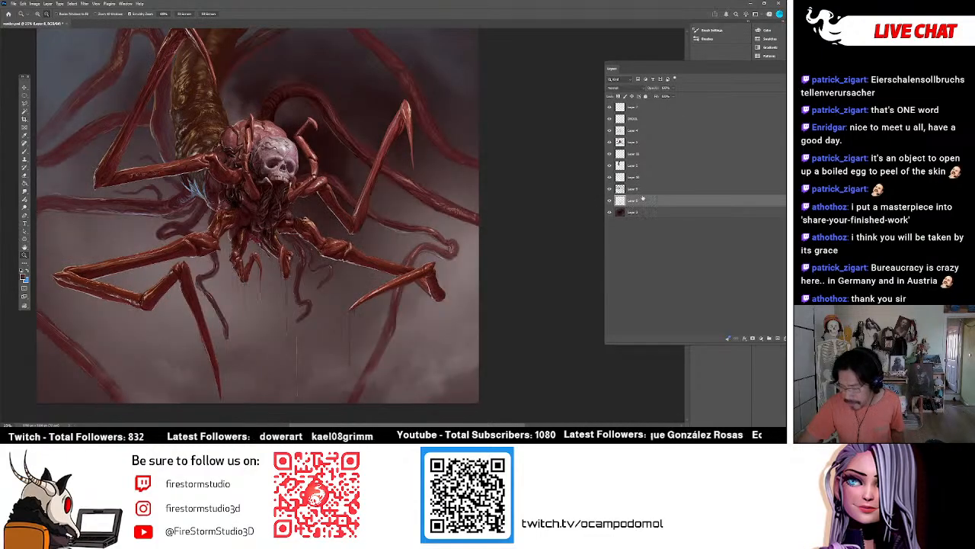
left_click(608, 202)
left_click(609, 202)
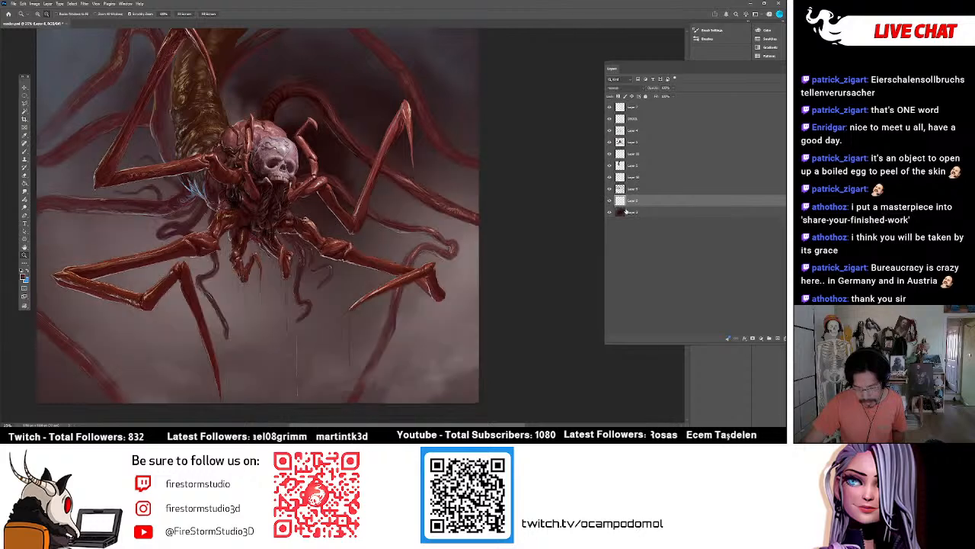
Create a new layer directly above the bottom background layer and activate the Brush tool.
left_click(626, 211)
key("ctrl+shift+n")
key("Return")
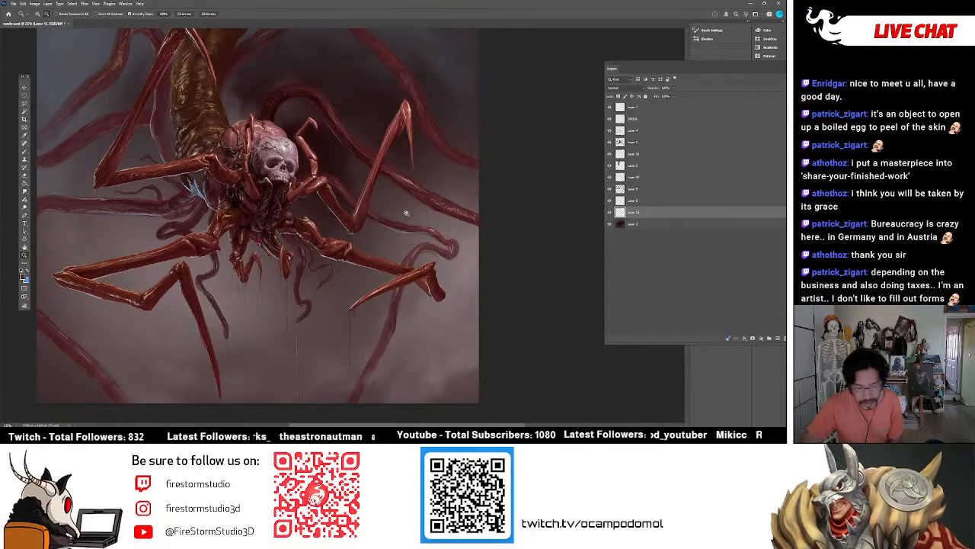
key("b")
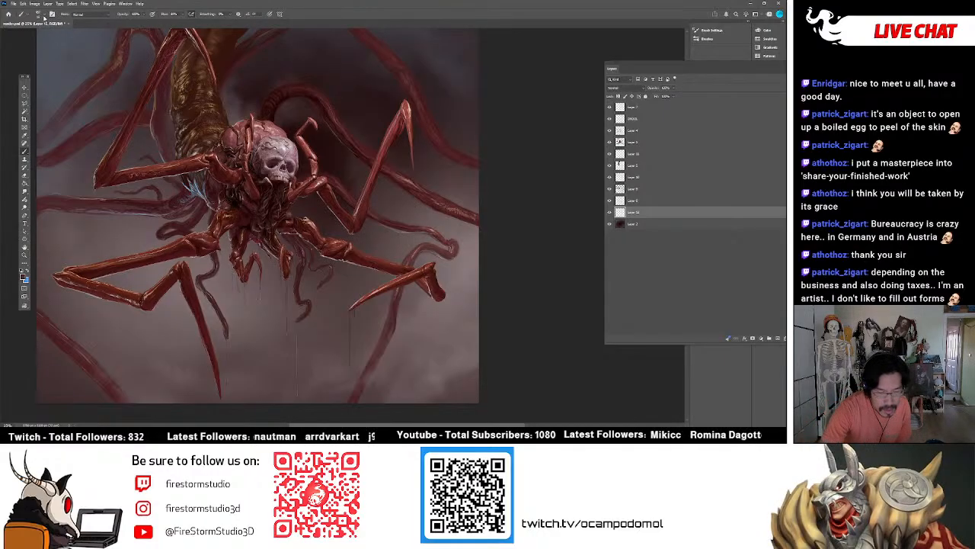
Switch the brush to the soft, cloud-textured preset for painting mist in the background near the lower right tentacle.
left_click(45, 15)
mouse_move(196, 150)
left_mouse_down()
mouse_move(196, 230)
mouse_move(196, 139)
left_mouse_up()
left_click(141, 132)
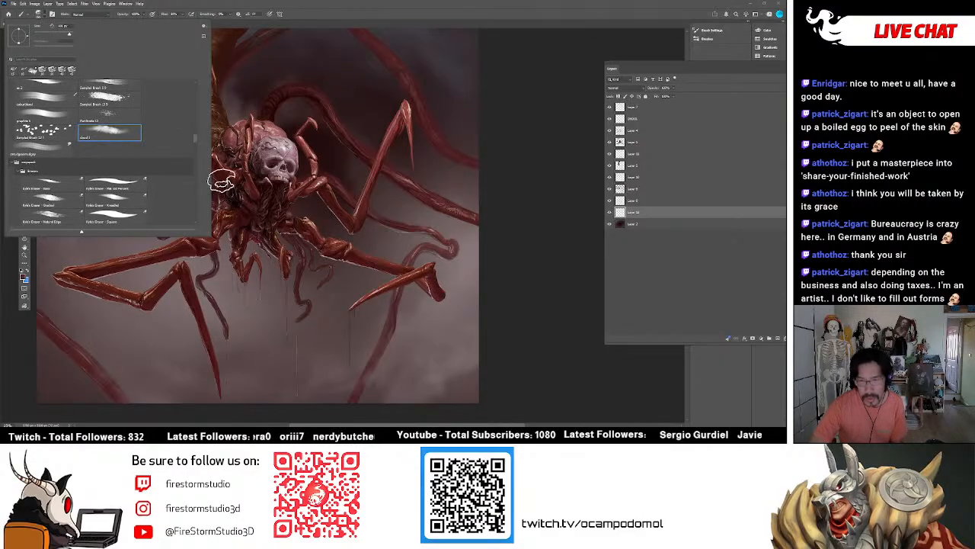
left_click(406, 346)
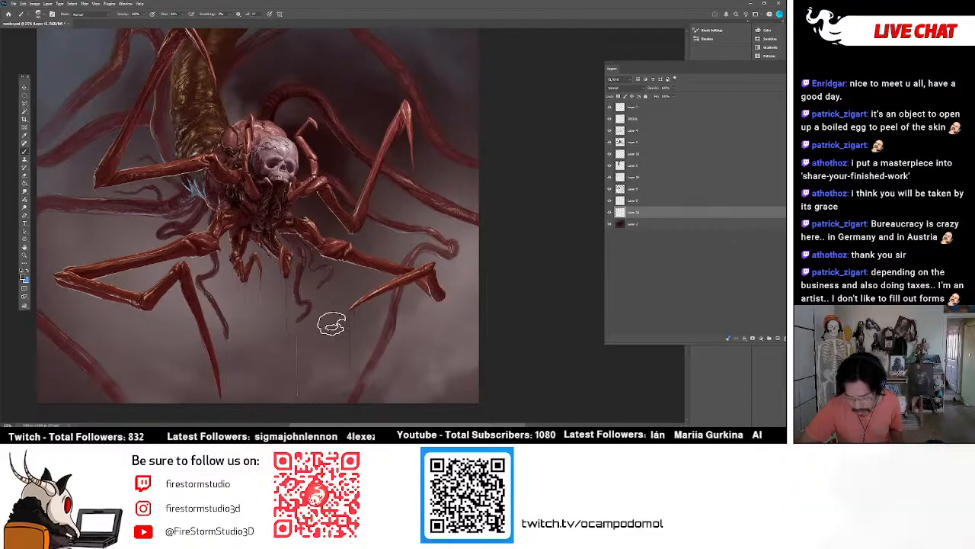
Merge the layer above the new one down into it, toggling its visibility to check what it contributes.
left_click(627, 200)
left_click(609, 201)
left_click(609, 200)
key("ctrl+e")
left_click(610, 201)
left_click(610, 201)
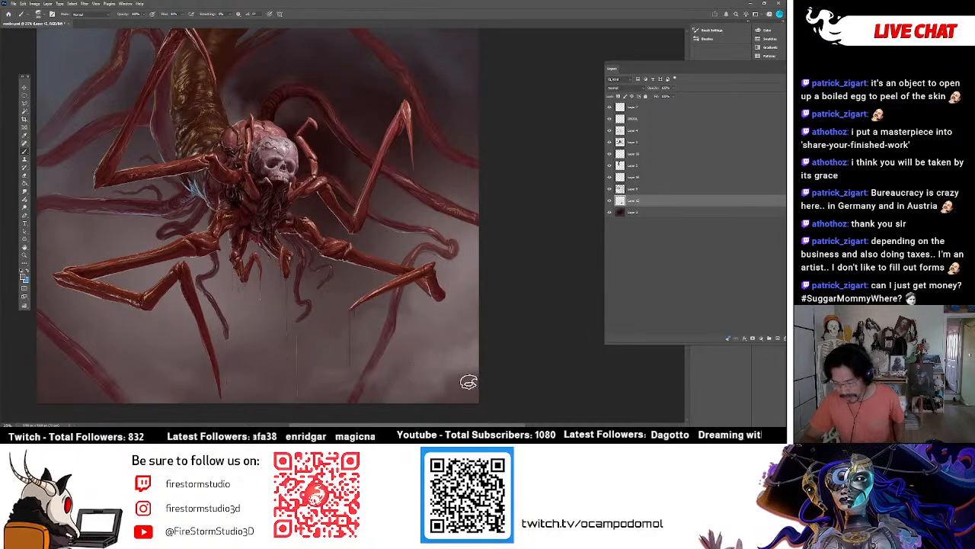
Paint soft misty touches over the background in the lower right corner, beside the tentacle.
left_click(467, 355, "alt")
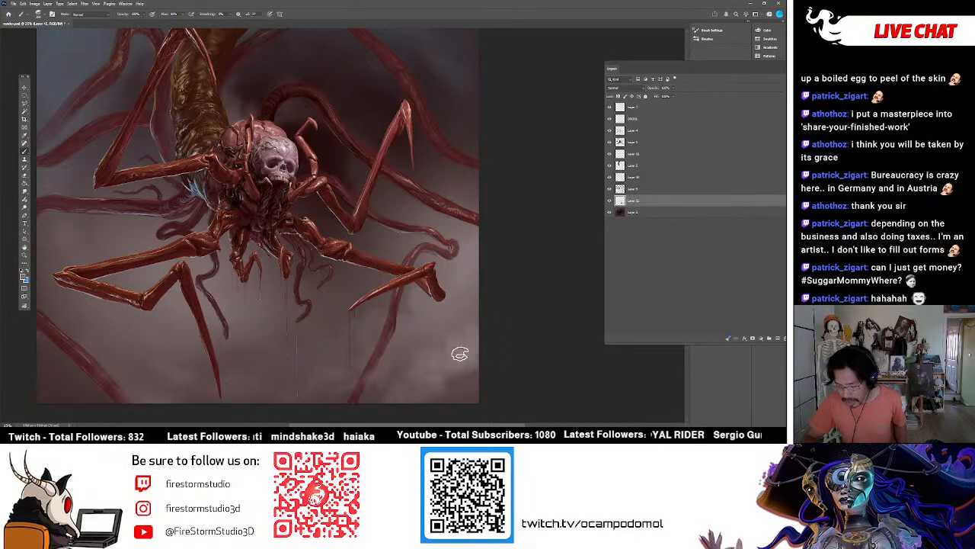
left_click(451, 323, "alt")
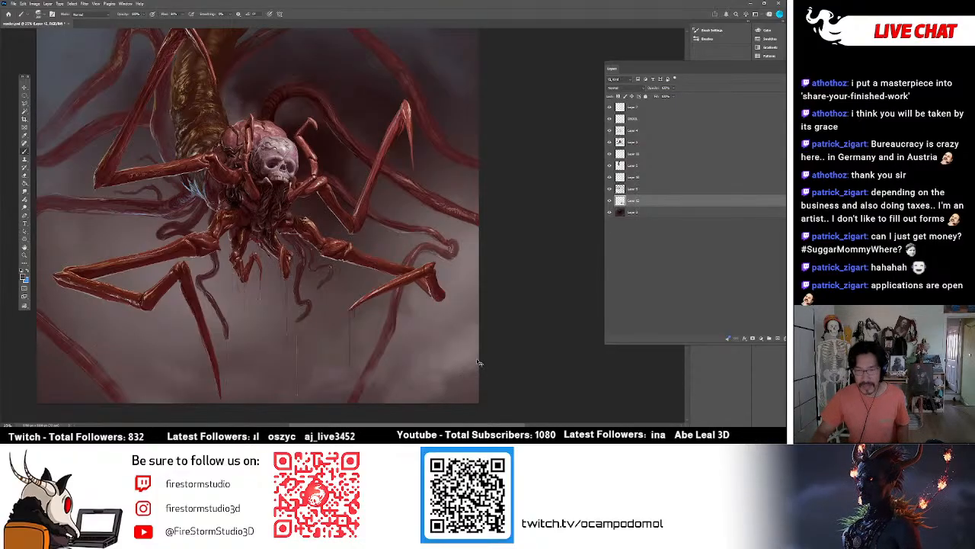
left_click(465, 359, "alt")
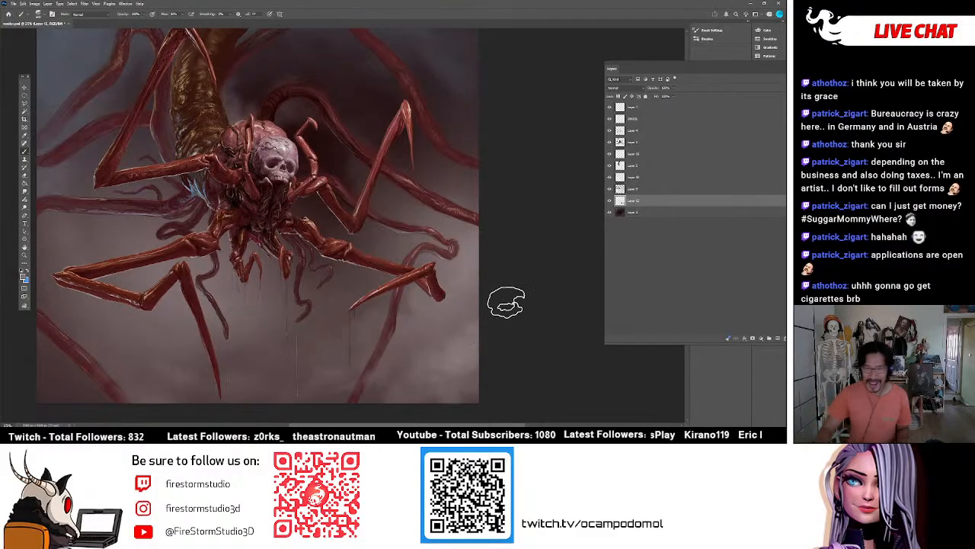
Brush soft mist beneath the body and around the lower left leg, comparing the painting with the layer hidden and shown.
left_click(228, 304, "alt")
mouse_move(239, 298)
left_mouse_down()
mouse_move(248, 279)
mouse_move(237, 281)
left_mouse_up()
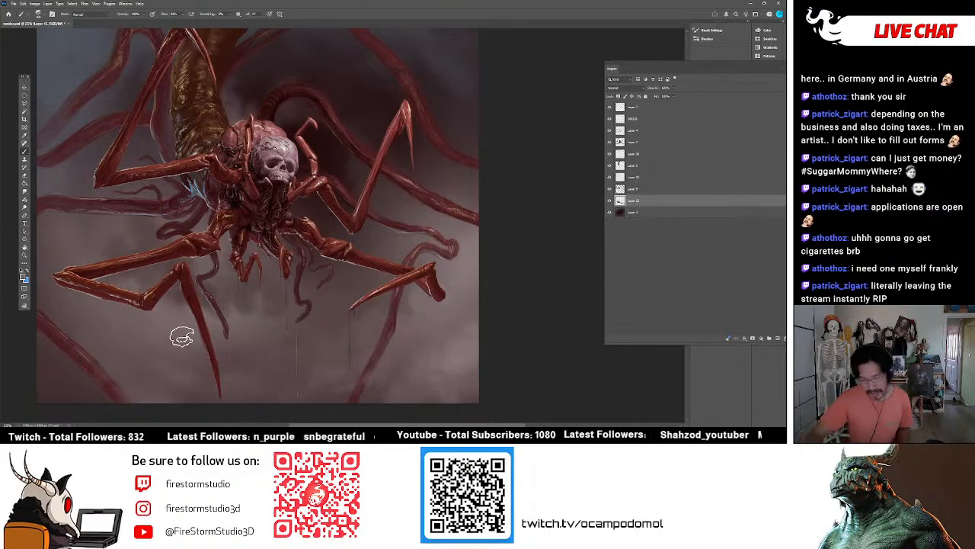
left_click(182, 295, "alt")
mouse_move(183, 307)
left_mouse_down()
mouse_move(183, 322)
mouse_move(162, 311)
left_mouse_up()
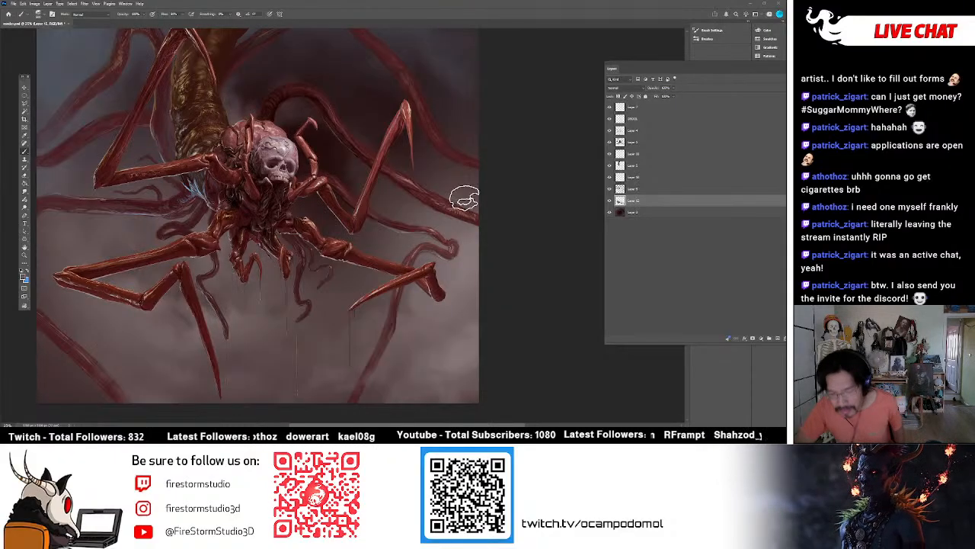
left_click(610, 201)
left_click(610, 200)
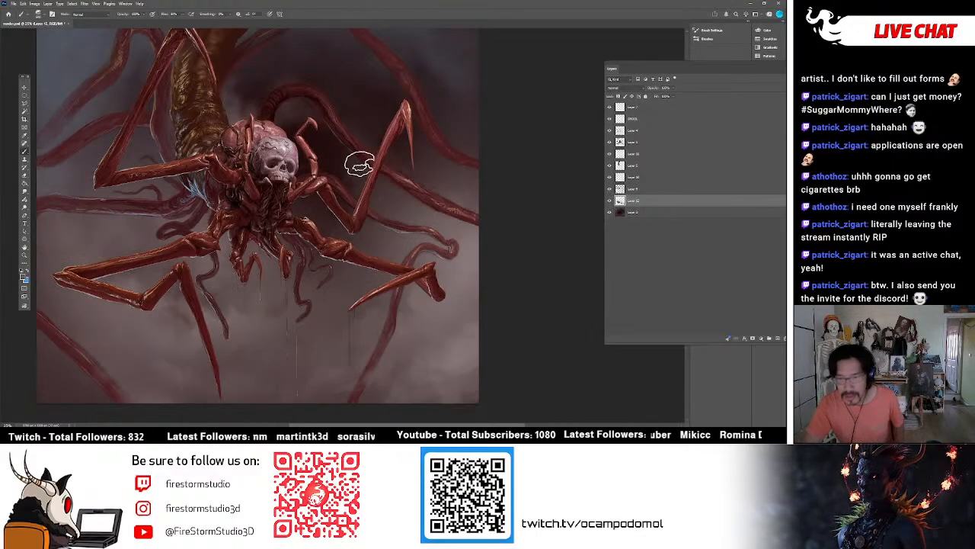
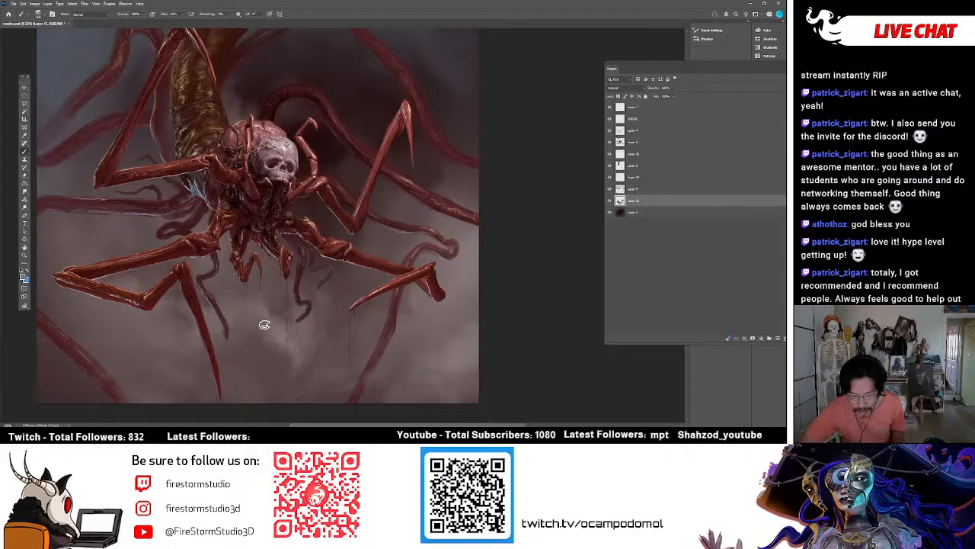
Brush soft mist over the background in the lower left area, around the tentacle and beneath the bent leg.
key("r")
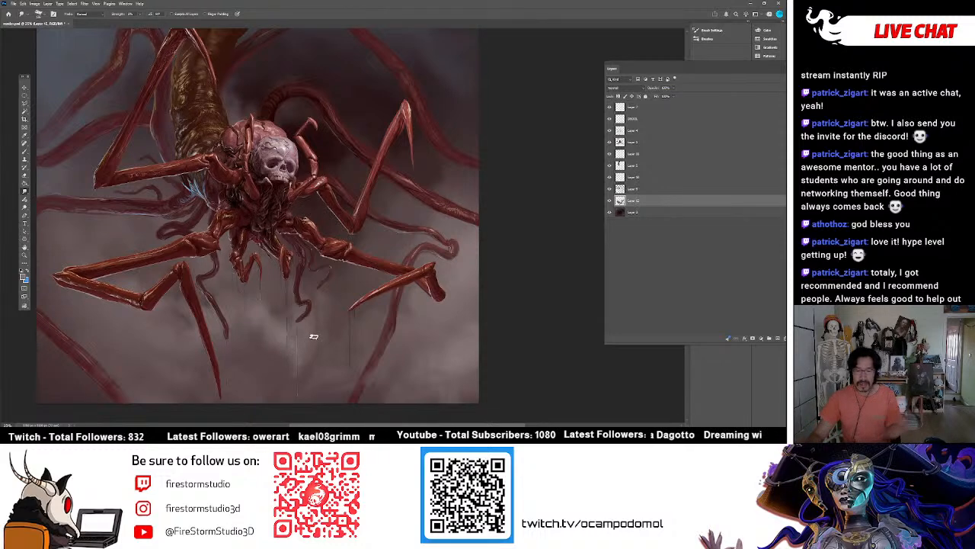
left_click(26, 152)
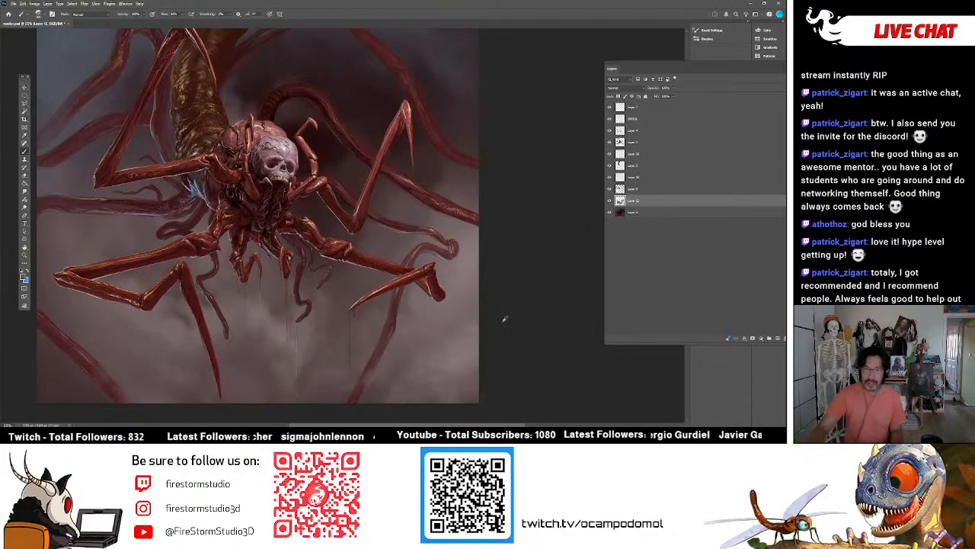
left_click(102, 336, "alt")
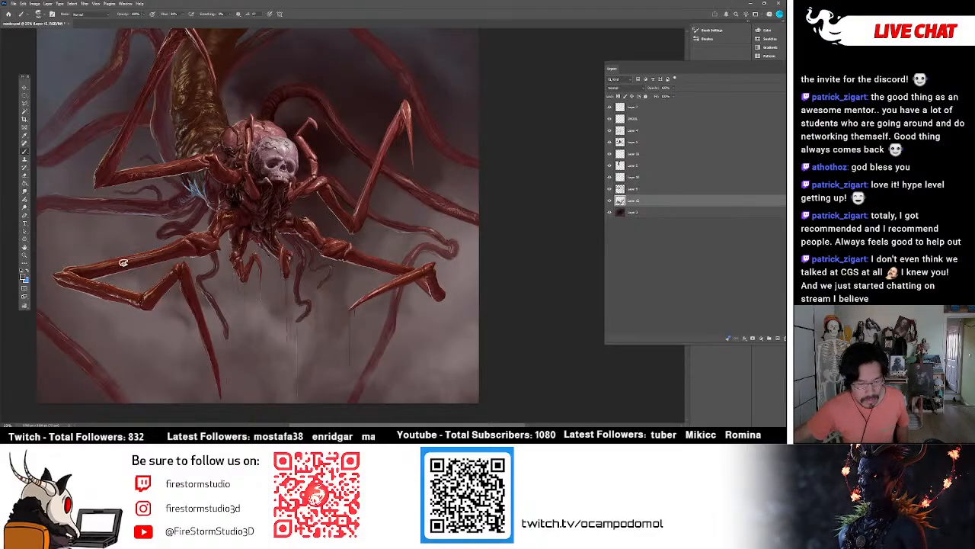
View the whole painting at a smaller size and compare it with the mist layer hidden and shown.
left_click(26, 249)
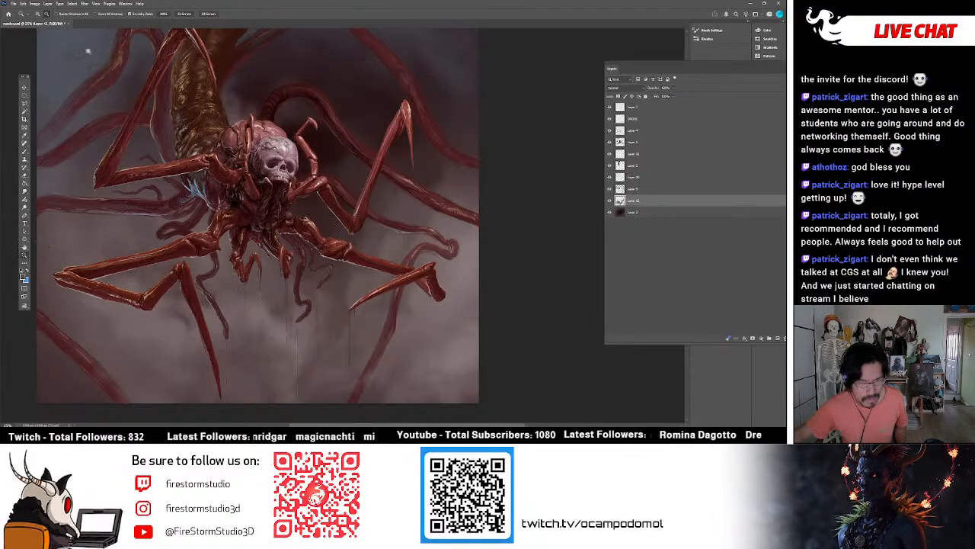
mouse_move(273, 153)
left_mouse_down()
mouse_move(233, 159)
mouse_move(293, 164)
left_mouse_up()
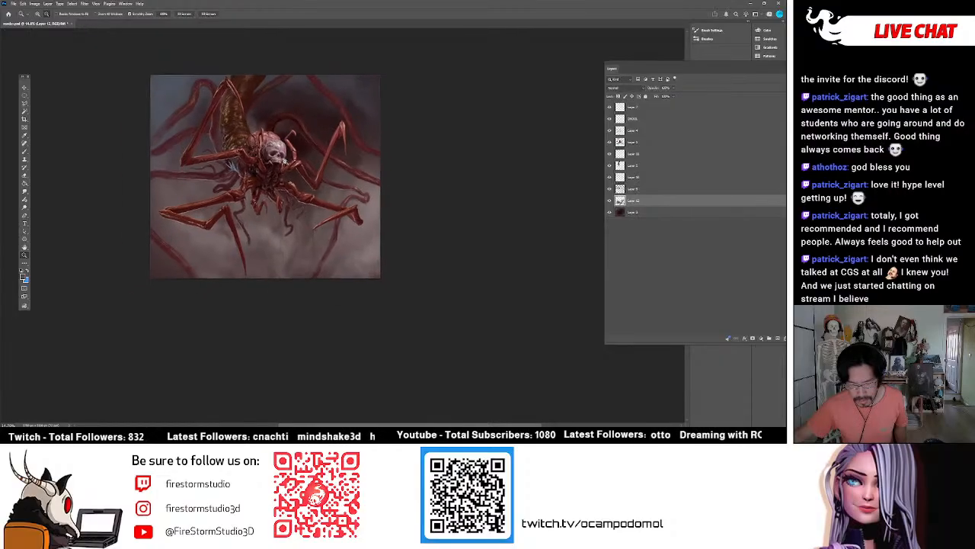
left_click_drag(266, 123, 288, 131)
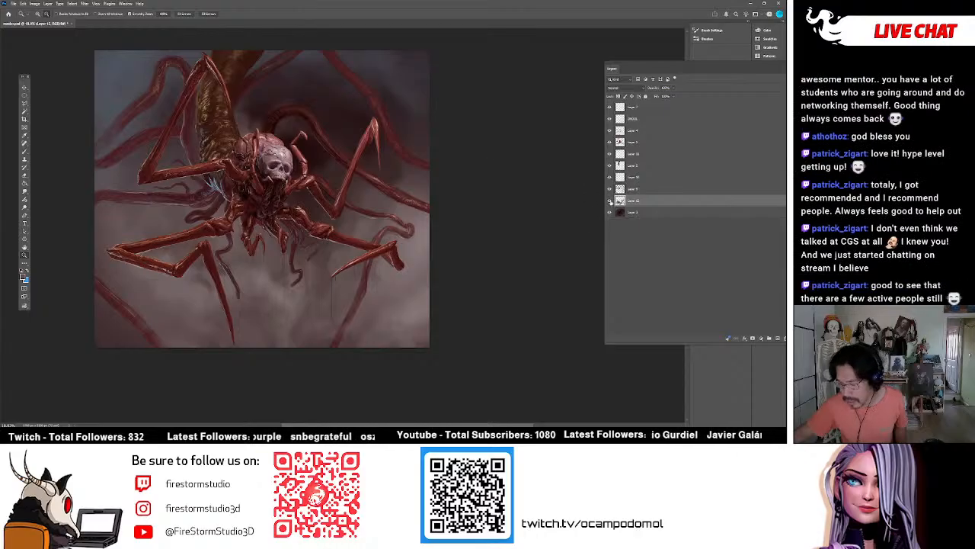
left_click(609, 201)
left_click(609, 201)
scroll(407, 202, "up", 3)
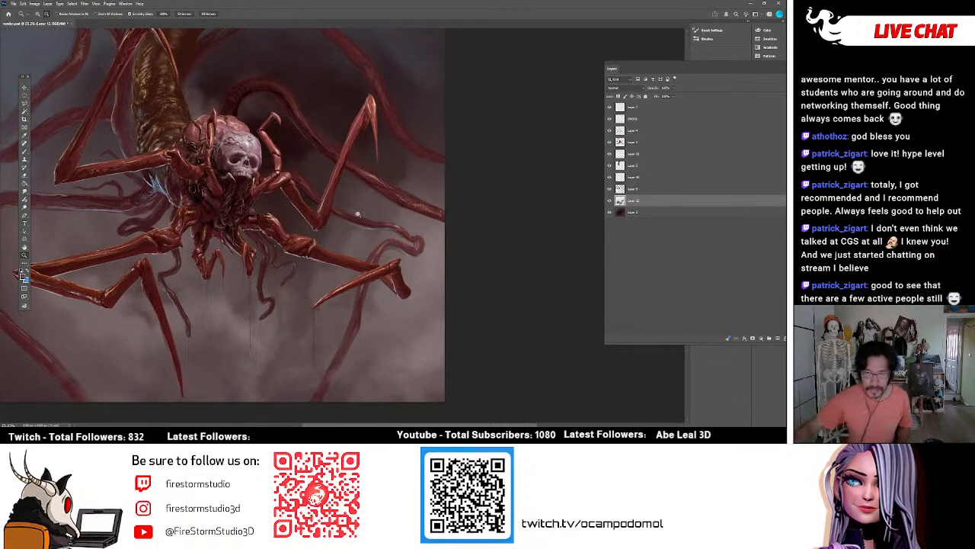
Paint soft mist in the background along the right edge, around the middle tentacles.
key("b")
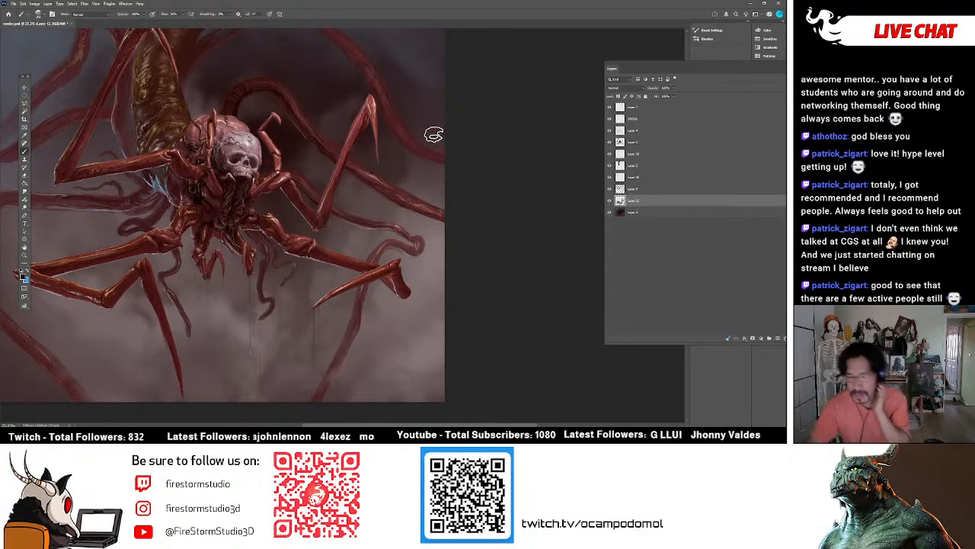
left_click(422, 184, "alt")
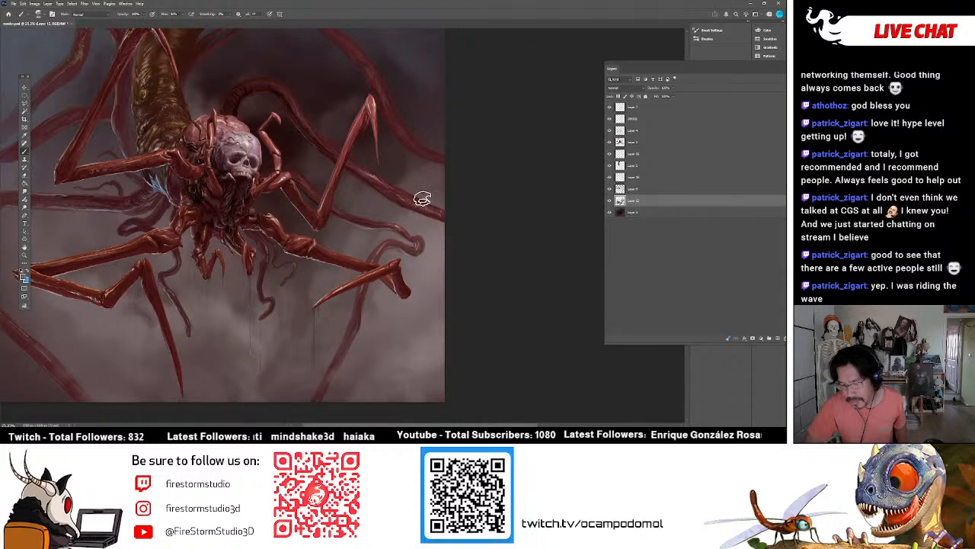
left_click(388, 206, "alt")
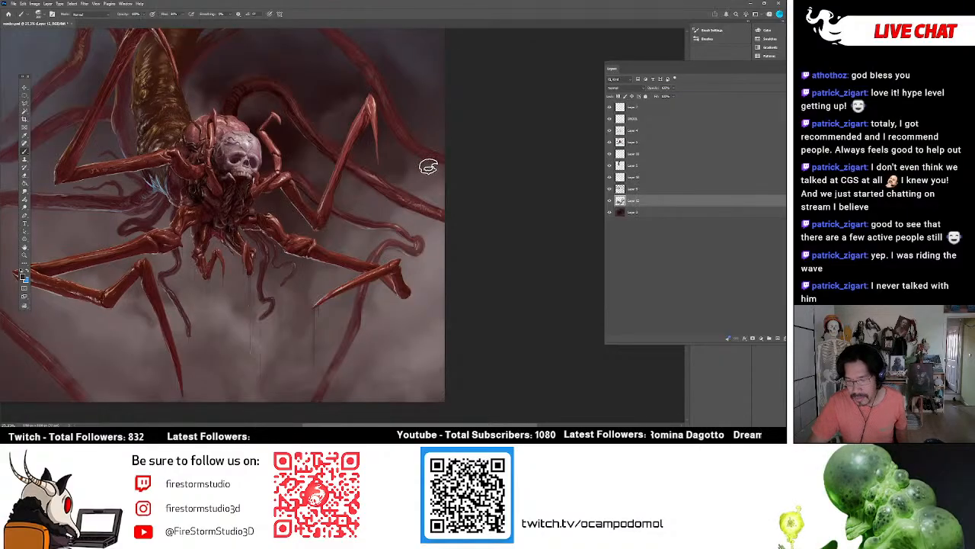
Brush mist along the left edge between the tentacles and the long lower left leg, and smudge it softer.
left_click_drag(496, 424, 468, 424)
scroll(381, 335, "up", 3)
scroll(282, 285, "up", 3)
scroll(267, 283, "down", 5)
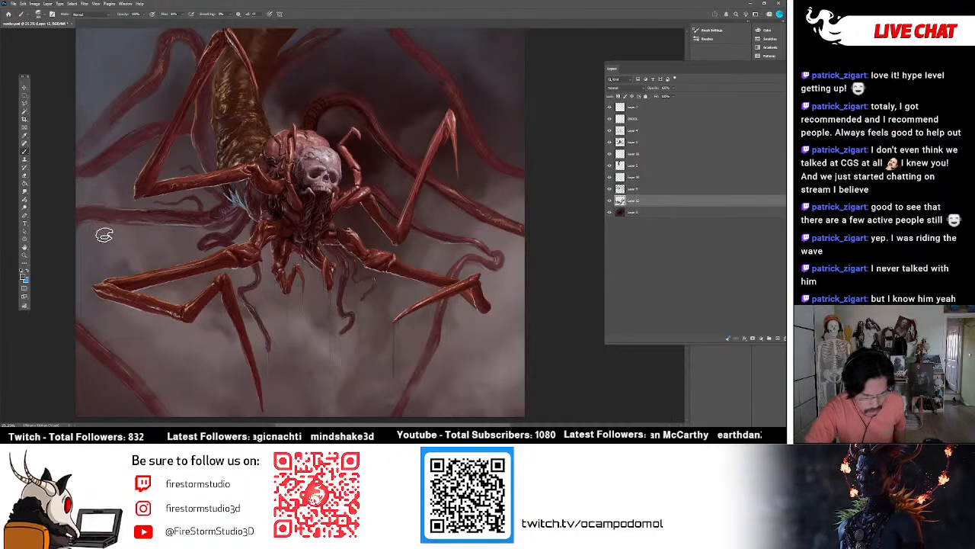
mouse_move(119, 272)
left_mouse_down()
mouse_move(100, 257)
mouse_move(102, 242)
left_mouse_up()
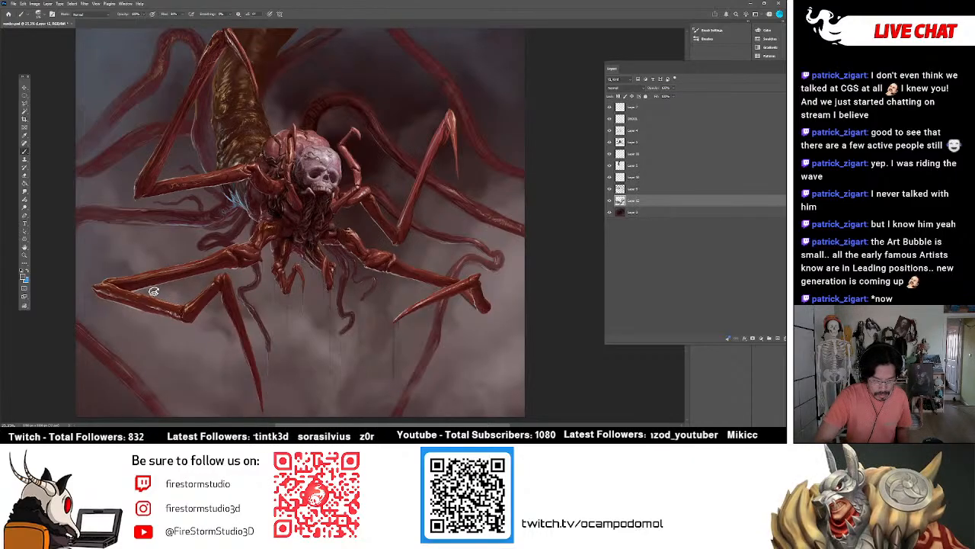
key("r")
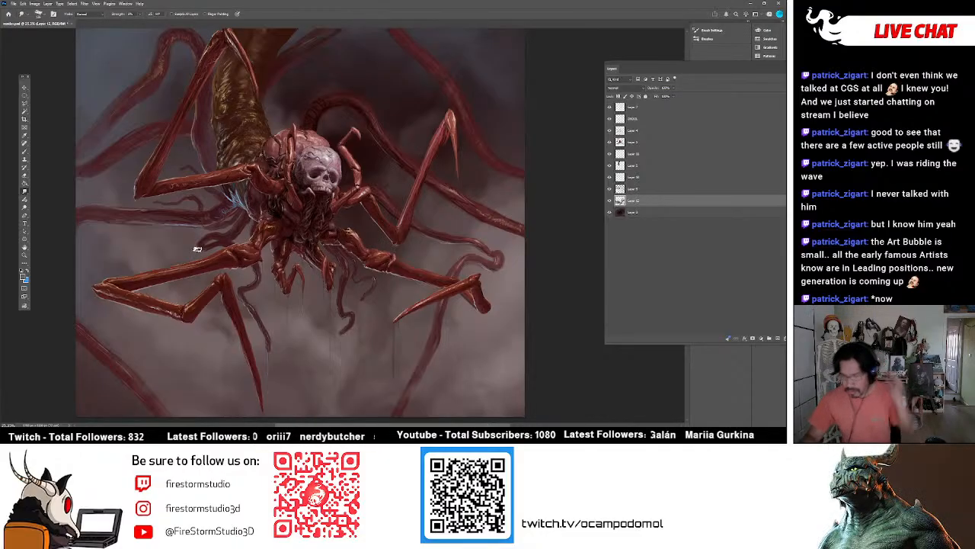
key("b")
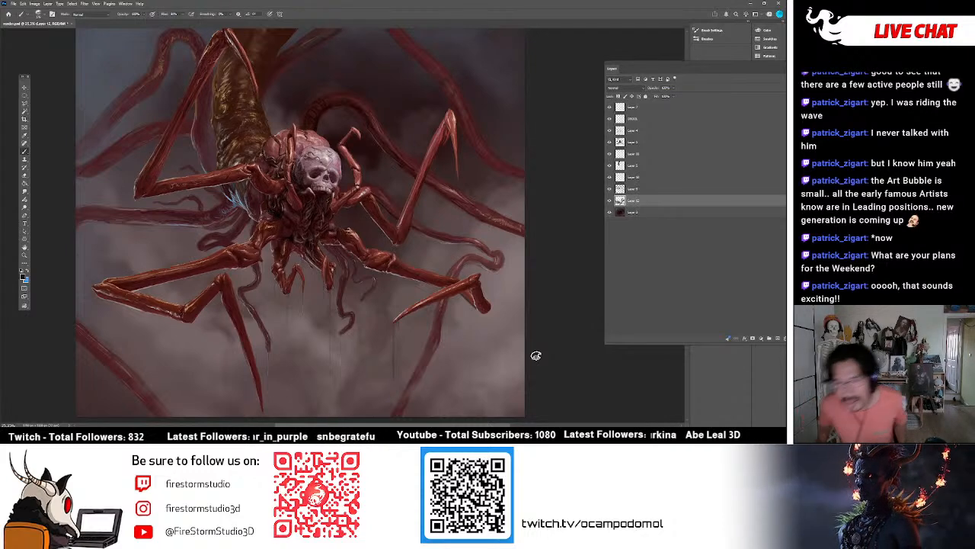
Select the background tentacle layer and rework the upper left tentacle behind the leg with the brush and eraser.
left_click(609, 189)
left_click(609, 189)
left_click(632, 189)
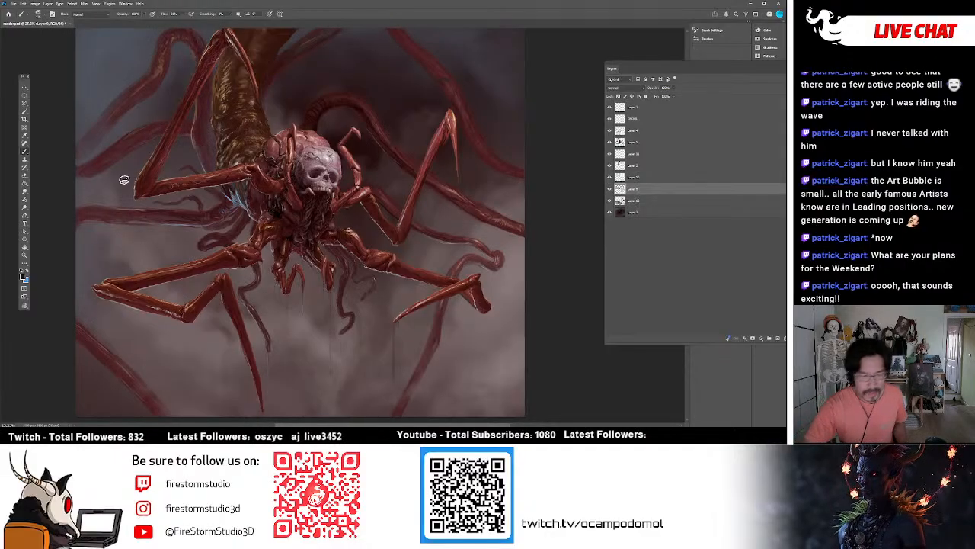
left_click(26, 179)
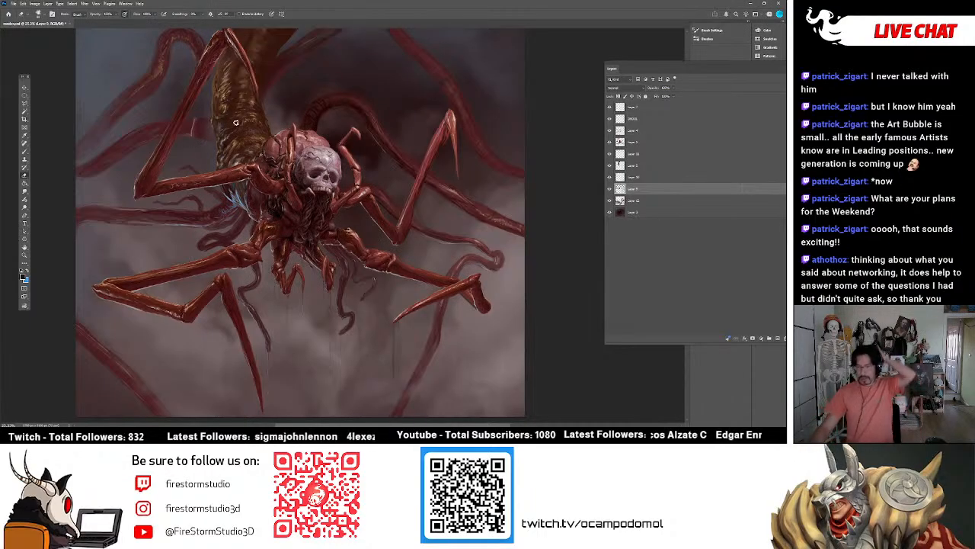
key("b")
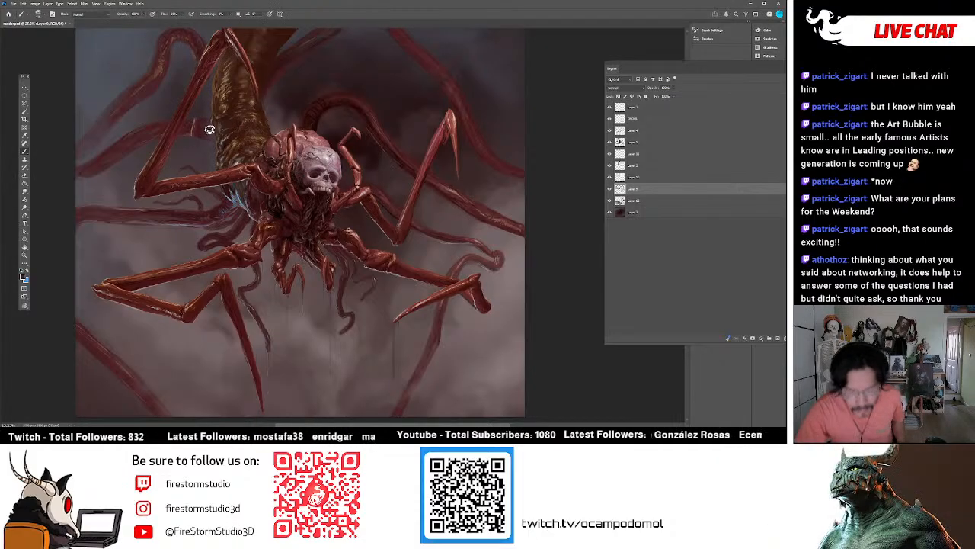
Toggle the tentacle layer and the layers above it to examine which one holds the tentacle details.
left_click(609, 189)
left_click(609, 189)
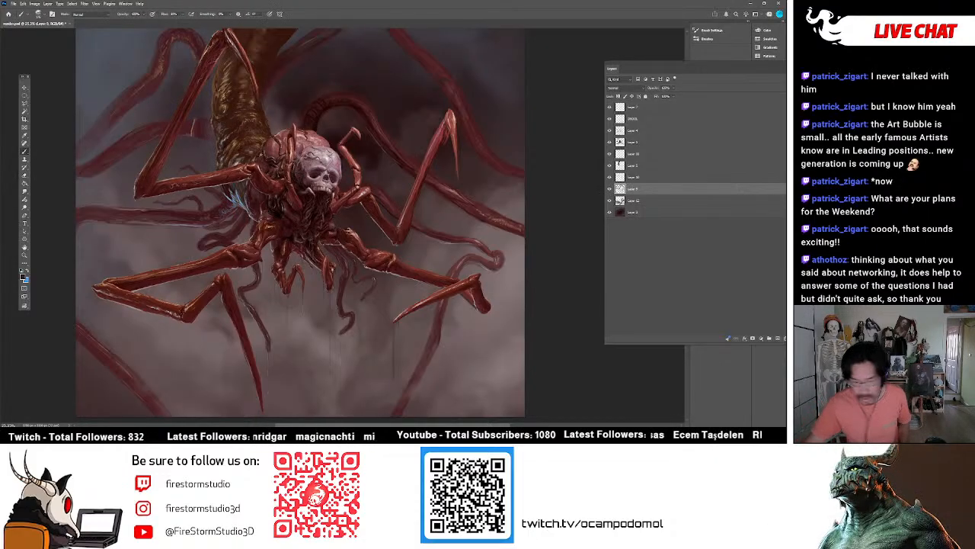
left_click(609, 177)
left_click(609, 177)
left_click(609, 130)
left_click(610, 130)
left_click(610, 130)
left_click(610, 130)
left_click(610, 130)
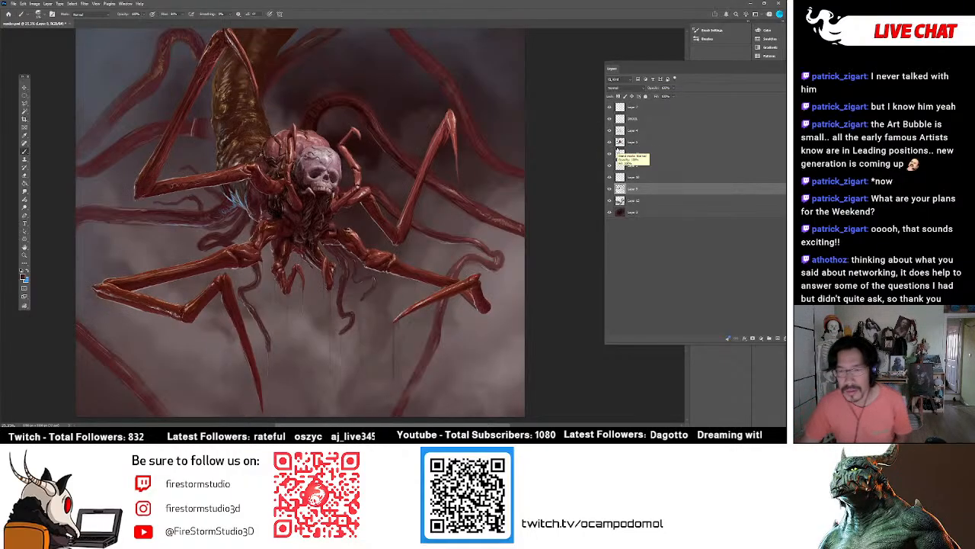
left_click(609, 189)
left_click(609, 189)
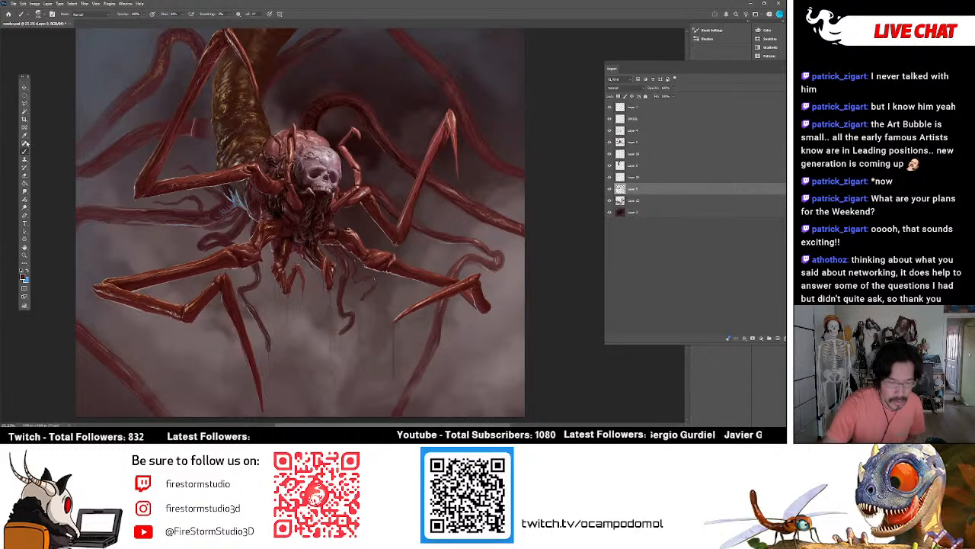
Switch to a Kyle's Paintbox brush preset and refine the tentacle behind the upper left leg, toggling its layer to compare.
left_click(39, 13)
left_click(60, 165)
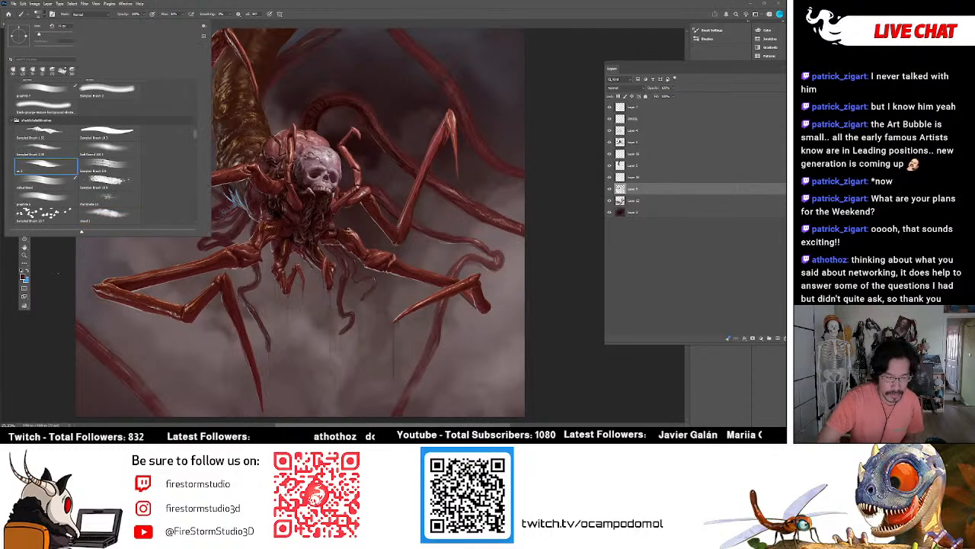
mouse_move(191, 138)
left_mouse_down()
mouse_move(195, 172)
mouse_move(195, 150)
left_mouse_up()
left_click(123, 142)
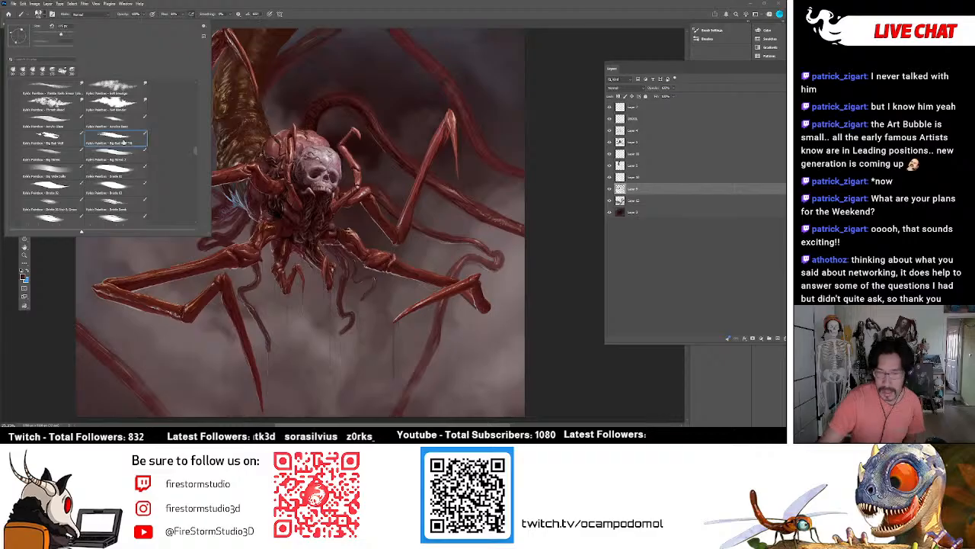
left_click(67, 283)
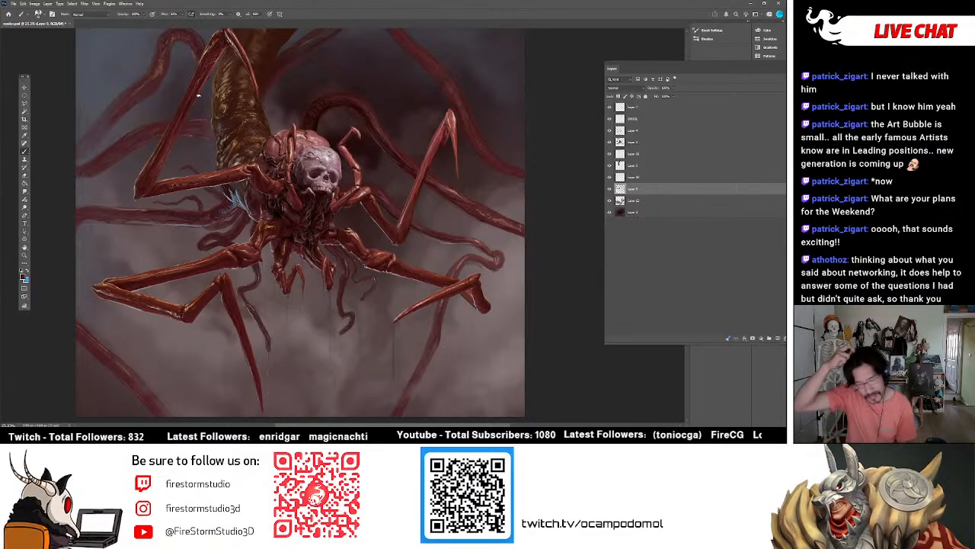
left_click(610, 189)
left_click(609, 189)
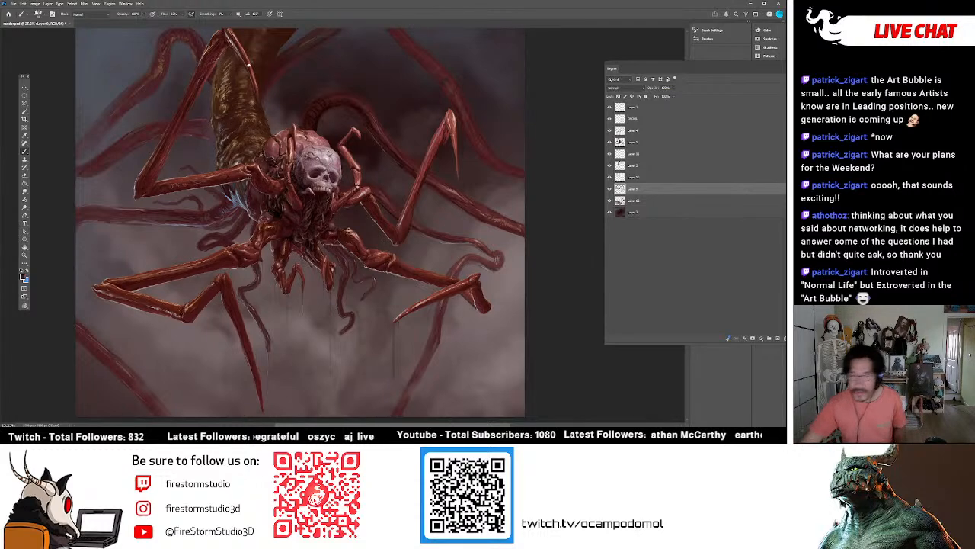
left_click(609, 189)
left_click(609, 189)
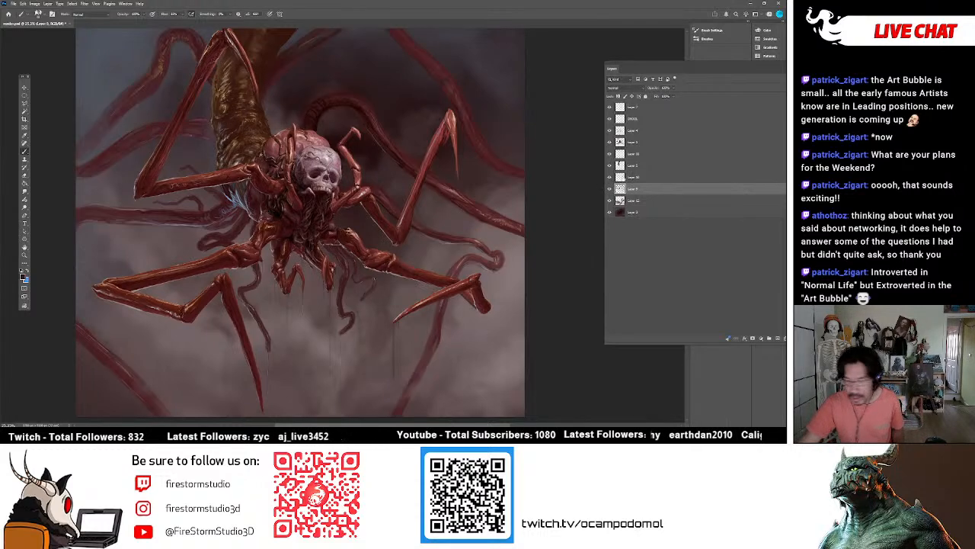
Toggle the creature's body layer and the detail layer above it to examine what each contributes to the painting.
left_click(617, 144)
left_click(610, 142)
left_click(610, 142)
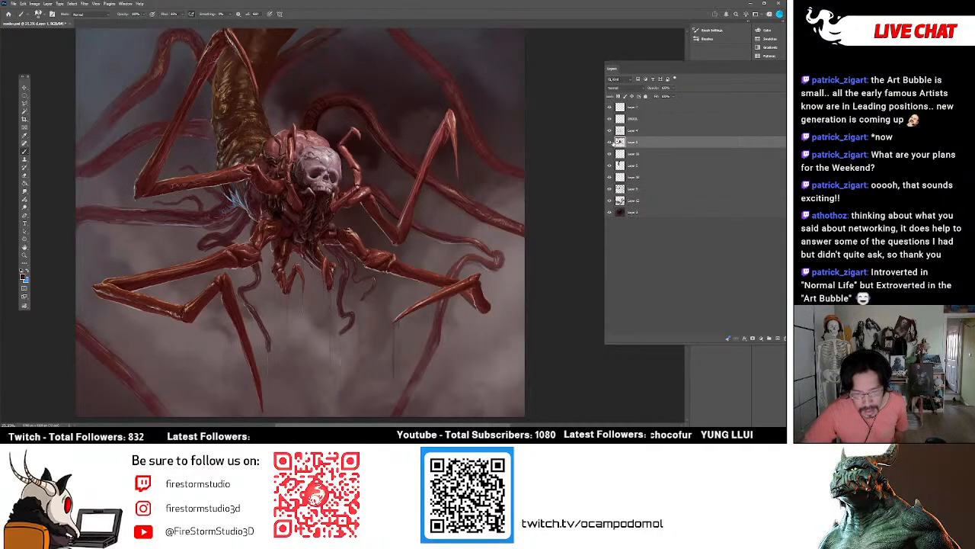
left_click(609, 130)
left_click(610, 130)
left_click(609, 131)
left_click(610, 131)
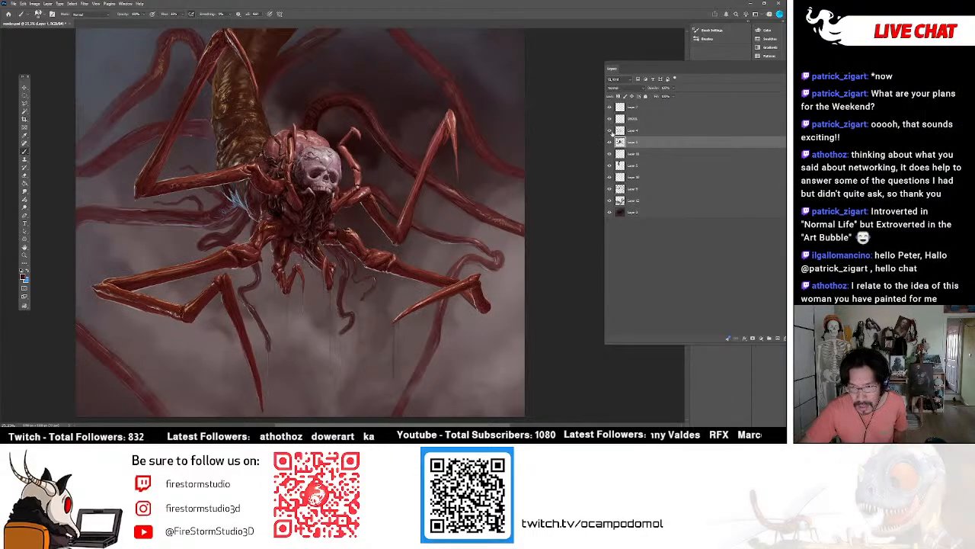
left_click(610, 131)
left_click(611, 131)
Paint over the upper left tentacle and leg area on the detail layer above the body, comparing it hidden and shown.
left_click(621, 131)
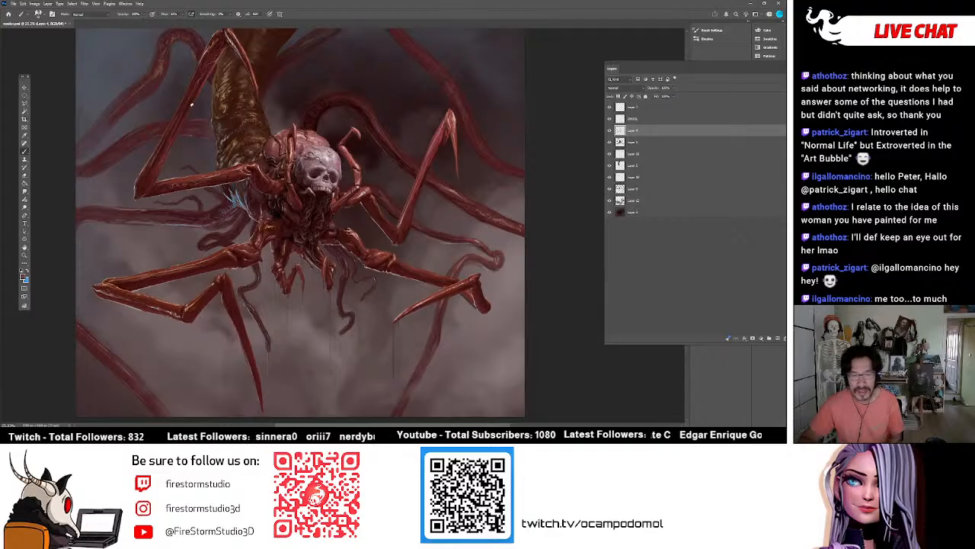
left_click(609, 130)
left_click(610, 130)
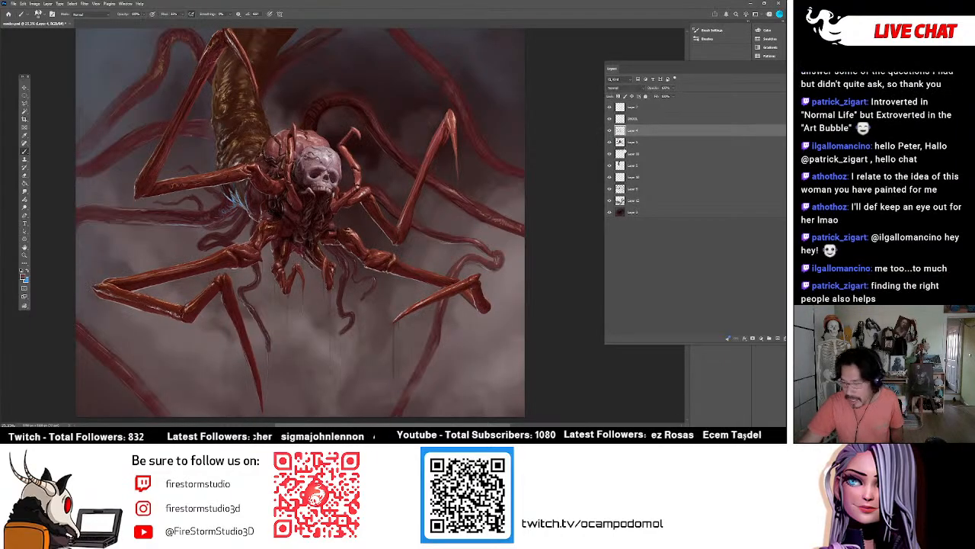
Return to the tentacle layer and touch up the tentacle near the upper left leg, checking it with the layer toggled.
left_click(610, 188)
left_click(610, 188)
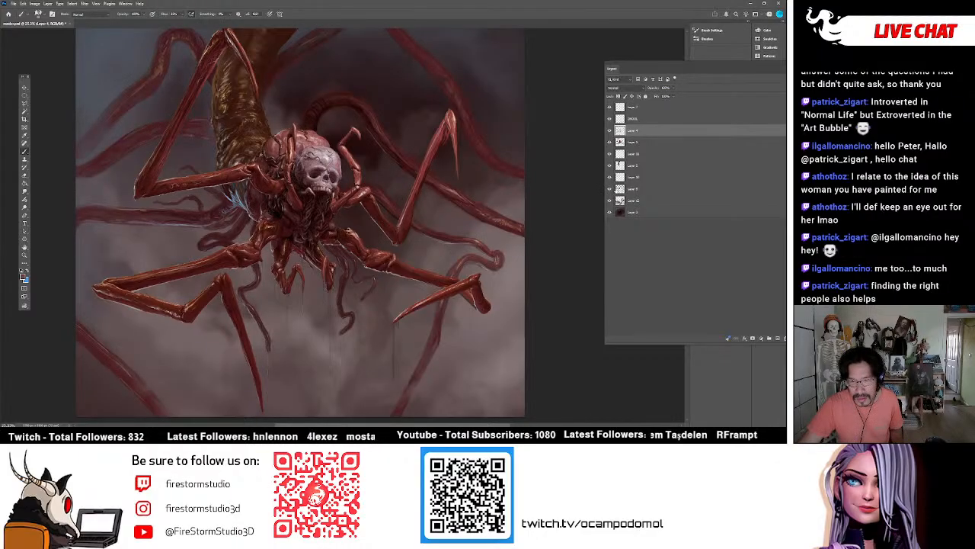
left_click(619, 190)
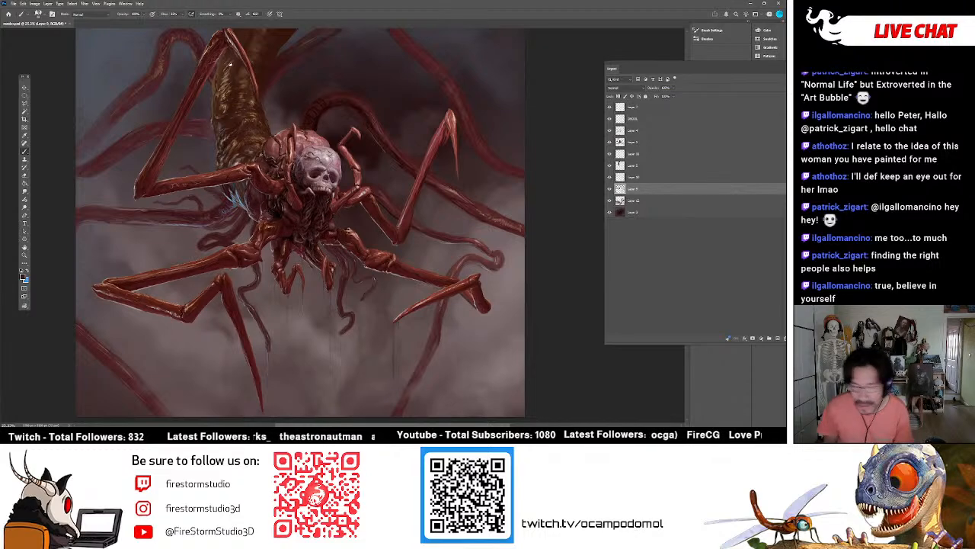
left_click(609, 189)
left_click(609, 189)
Toggle the tentacle, body and detail layers to examine where the stray tentacle outlines are painted.
left_click(610, 190)
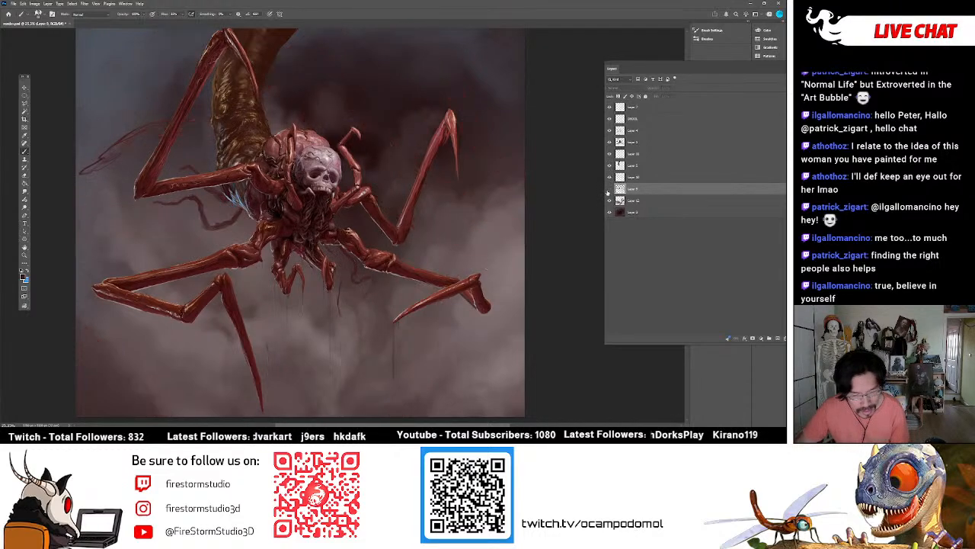
left_click(609, 190)
left_click(609, 154)
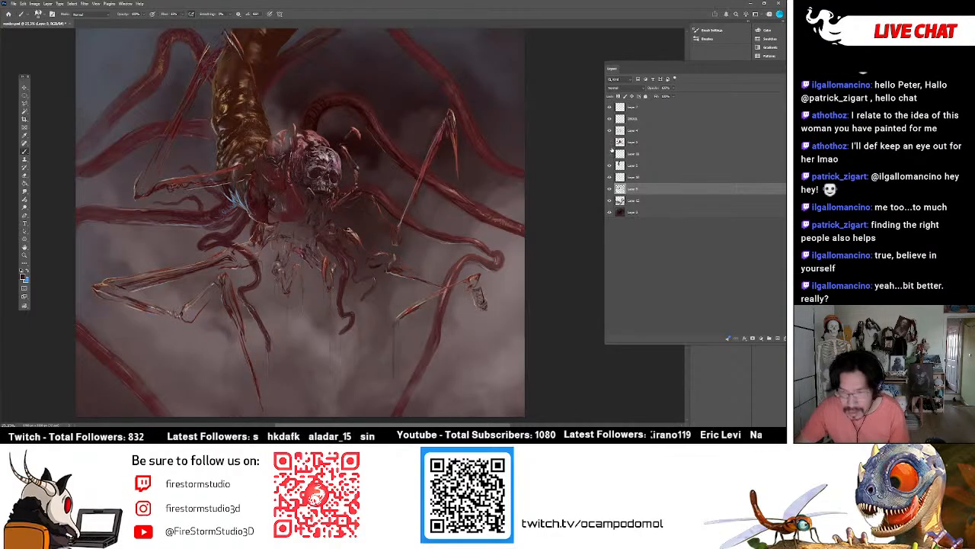
left_click(610, 142)
left_click(610, 131)
left_click(610, 130)
left_click(609, 130)
left_click(610, 131)
left_click(609, 131)
left_click(609, 131)
Lasso the upper left tentacle area beside the bent leg on Layer 4, the detail layer above the body.
left_click(623, 132)
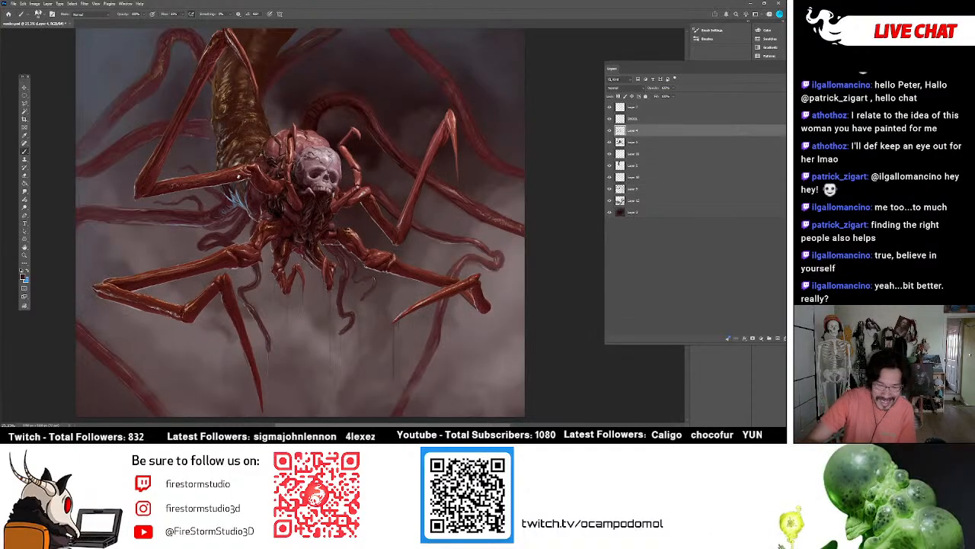
left_click(25, 99)
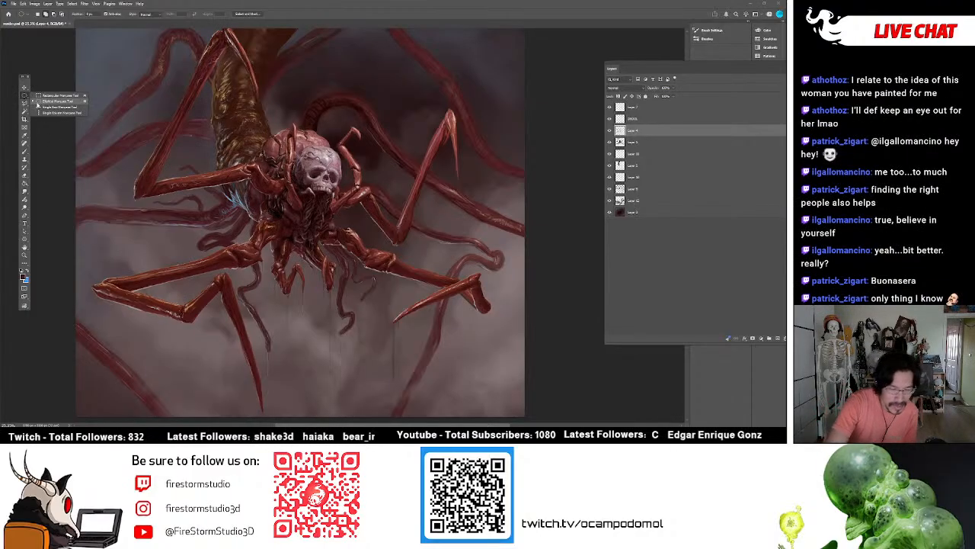
left_click(24, 104)
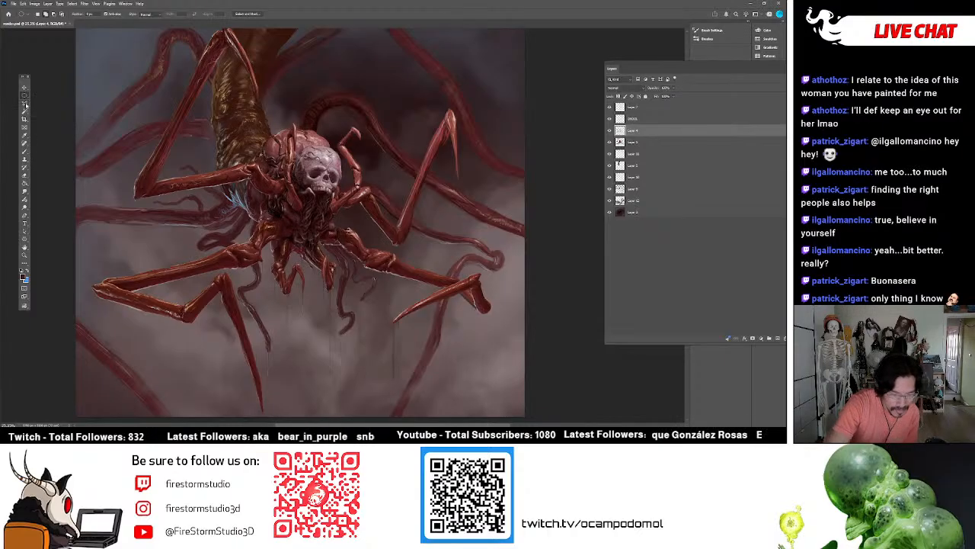
left_click(46, 109)
mouse_move(81, 138)
left_mouse_down()
mouse_move(66, 161)
mouse_move(73, 204)
mouse_move(124, 172)
left_mouse_up()
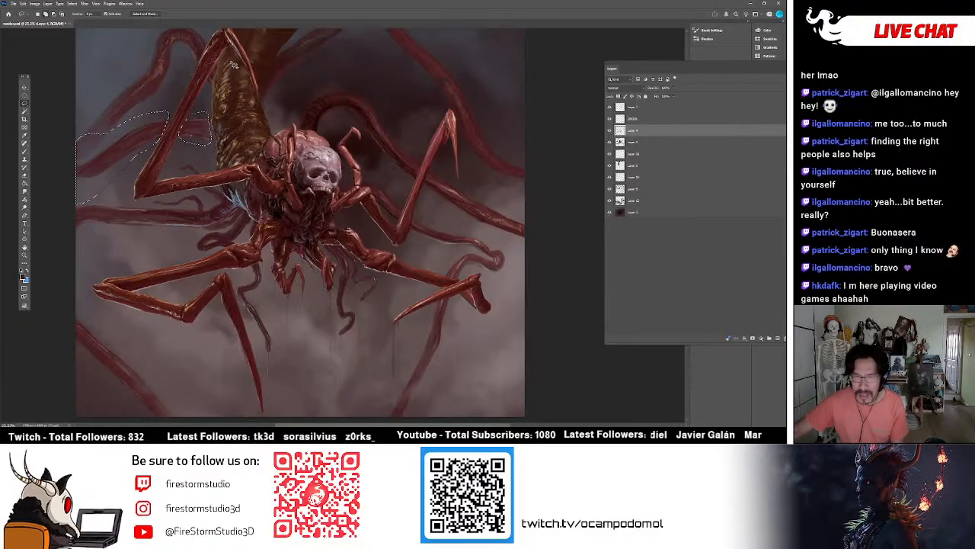
scroll(234, 62, "up", 2)
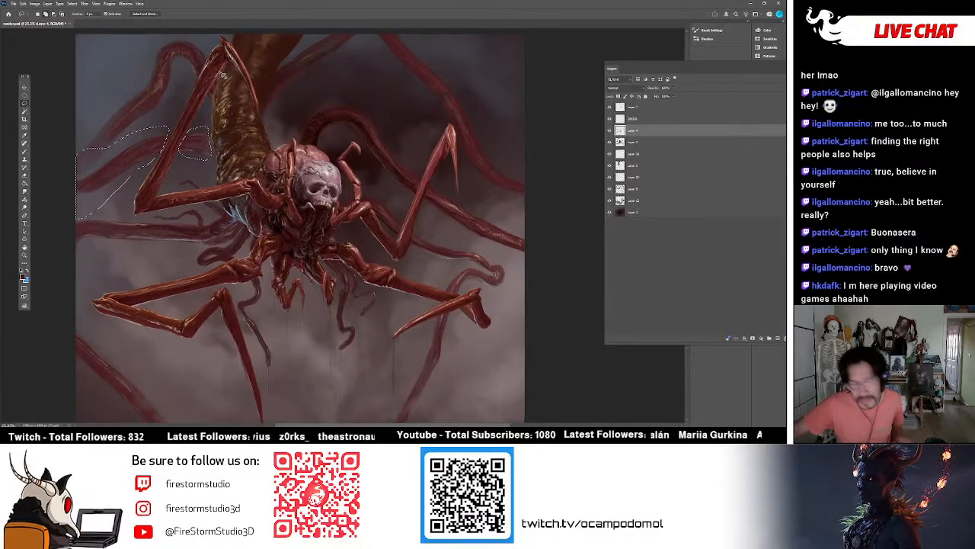
scroll(217, 65, "down", 2)
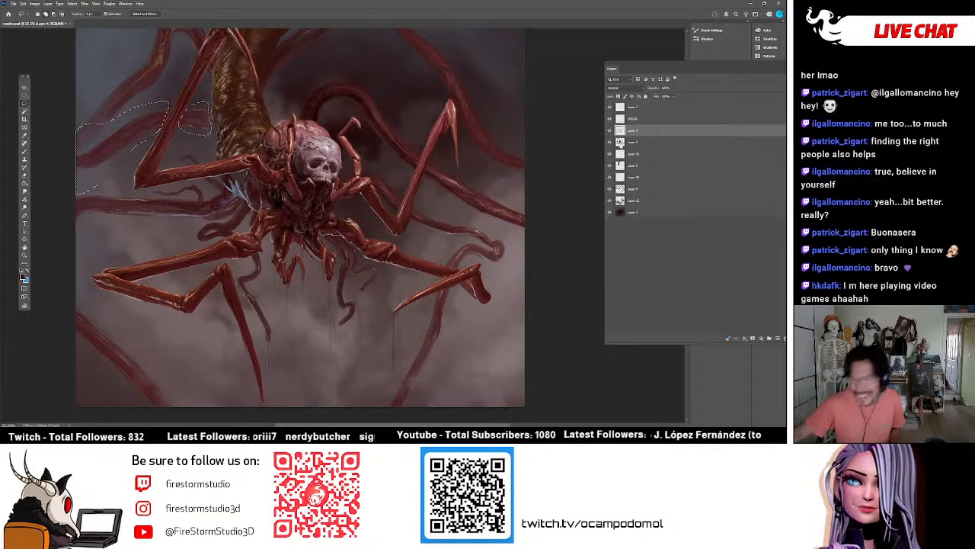
Compare the painting with Layer 4 hidden and shown to examine which tentacle strokes lie inside the selection.
left_click(609, 131)
left_click(609, 131)
left_click(609, 131)
left_click(610, 131)
left_click(611, 131)
left_click(611, 131)
left_click(611, 131)
left_click(611, 131)
left_click(611, 131)
left_click(611, 131)
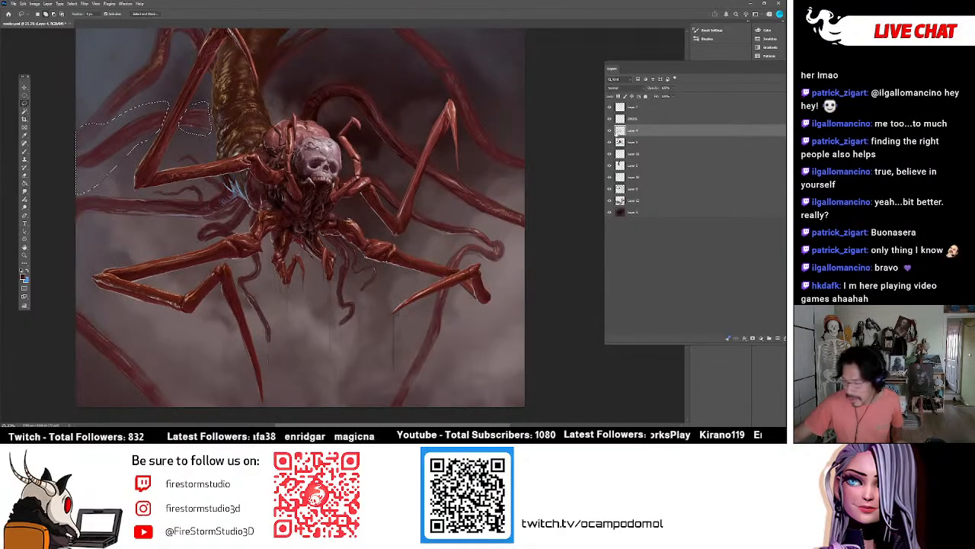
Separate the selected tentacle strokes onto their own layer and merge them into the tentacle layer, comparing it hidden and shown.
key("ctrl+j")
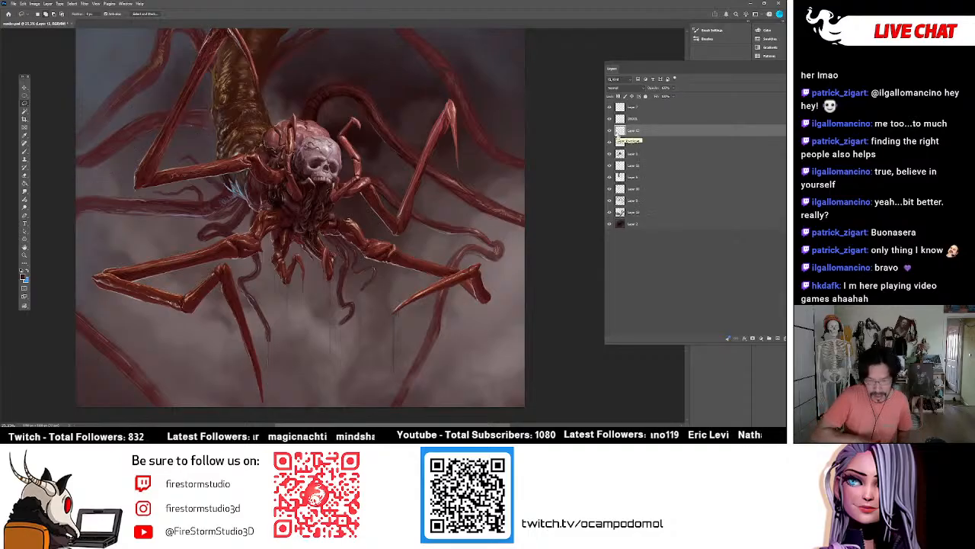
left_click_drag(619, 131, 633, 188)
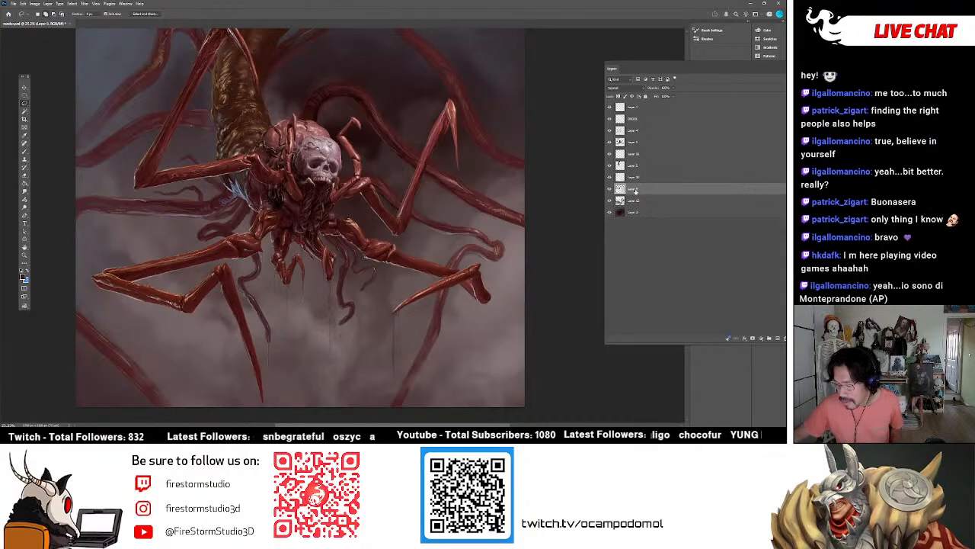
left_click(610, 190)
left_click(610, 190)
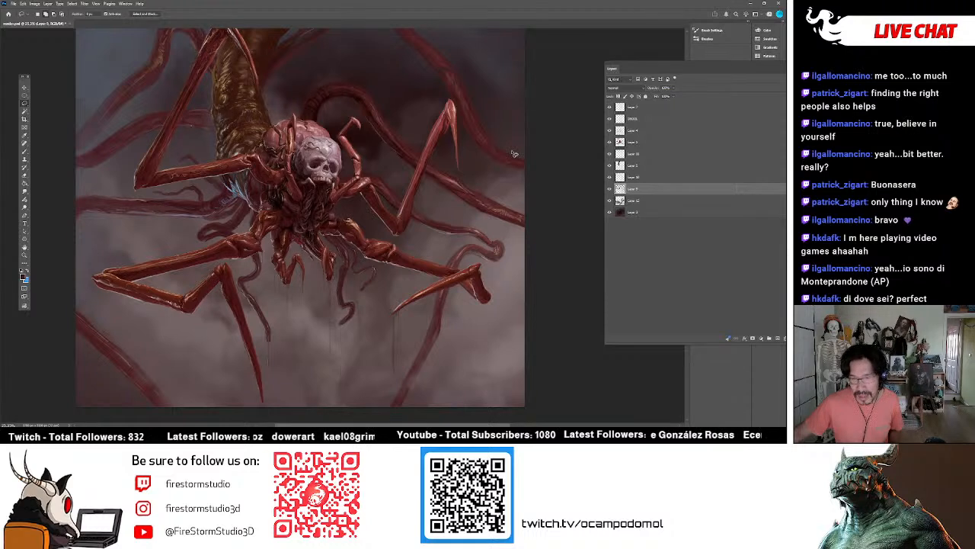
Hide and show Layer 4 again to examine the details that remain on it around the legs and tentacles.
scroll(540, 143, "down", 1)
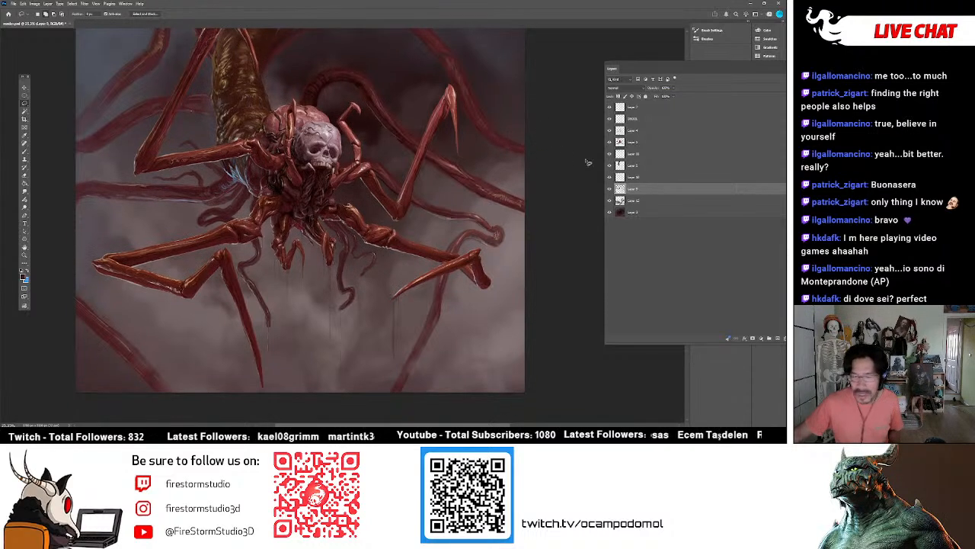
left_click(619, 131)
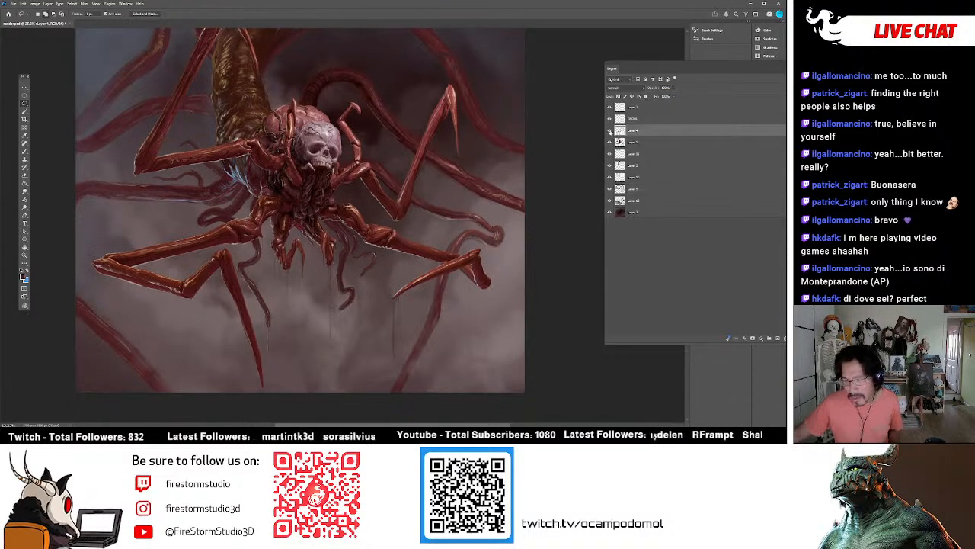
left_click(609, 131)
left_click(609, 131)
left_click(609, 131)
left_click(610, 131)
left_click(610, 131)
left_click(609, 131)
left_click(609, 131)
left_click(609, 131)
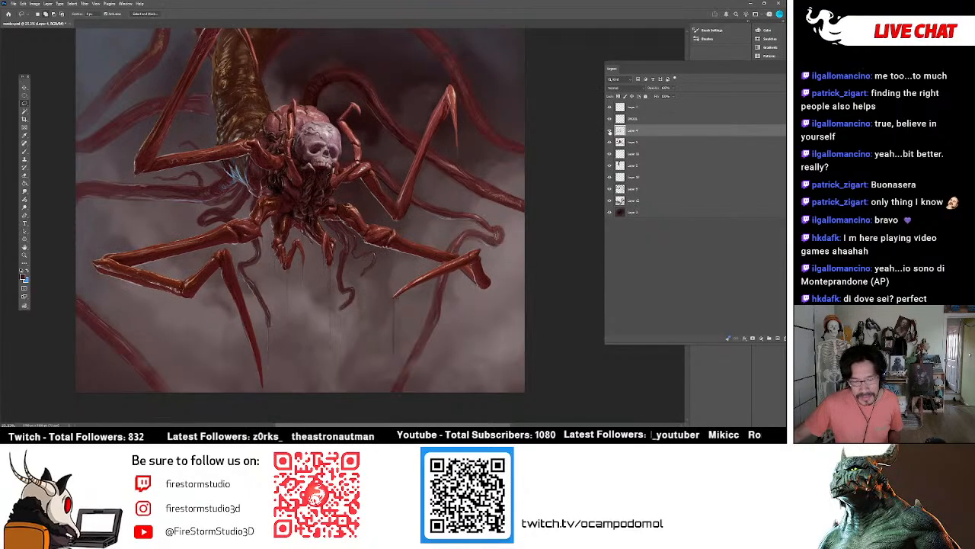
left_click(609, 131)
left_click(609, 131)
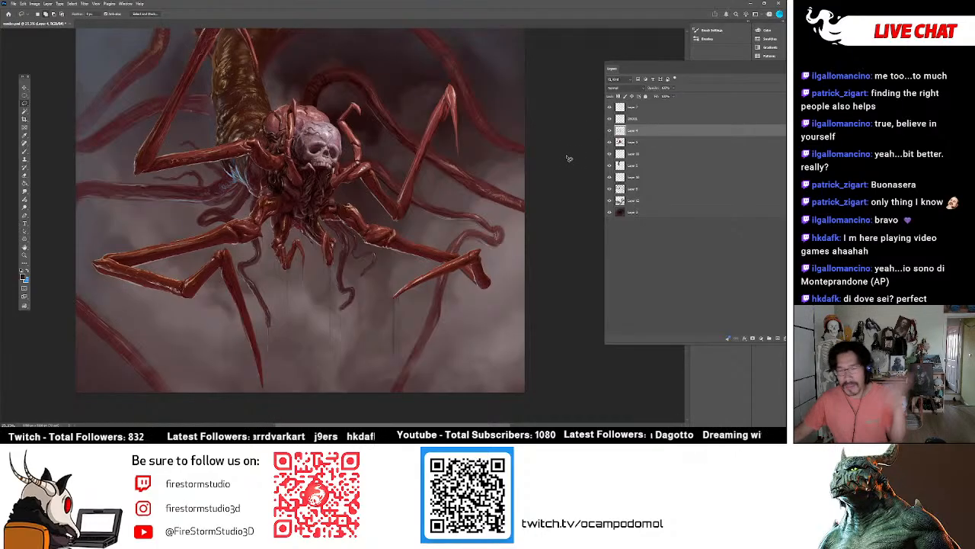
Hide and show the mist layer, Layer 12, to examine how it affects the background.
left_click(619, 120)
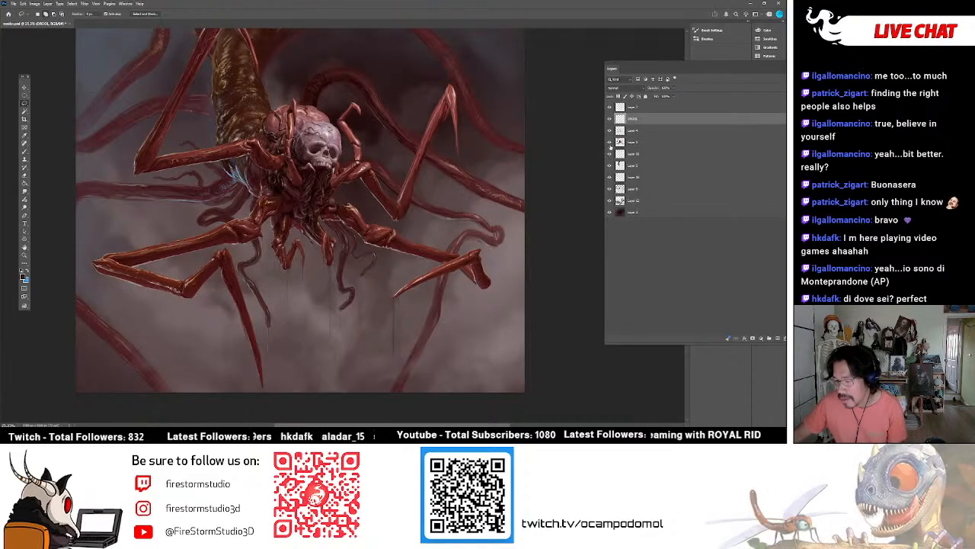
left_click(619, 200)
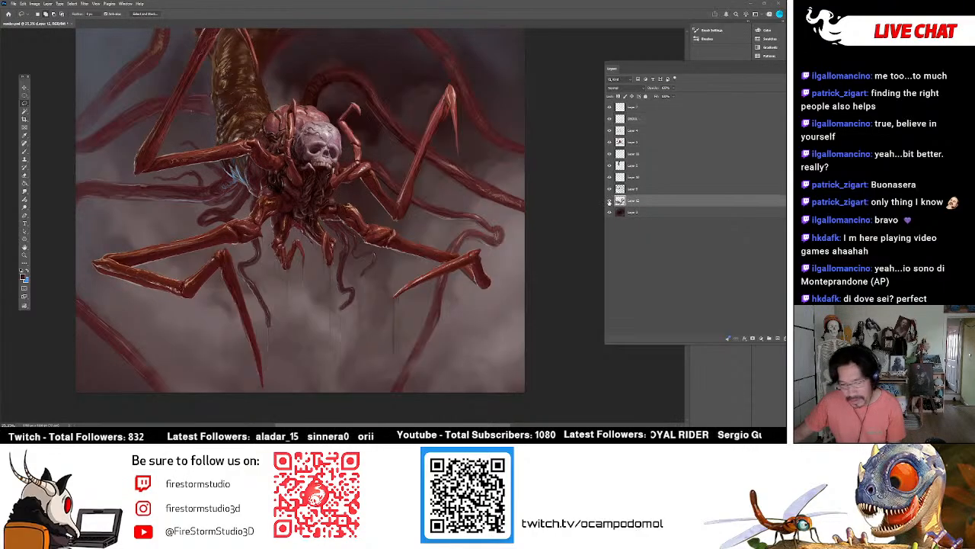
double_click(612, 201)
left_click(630, 220)
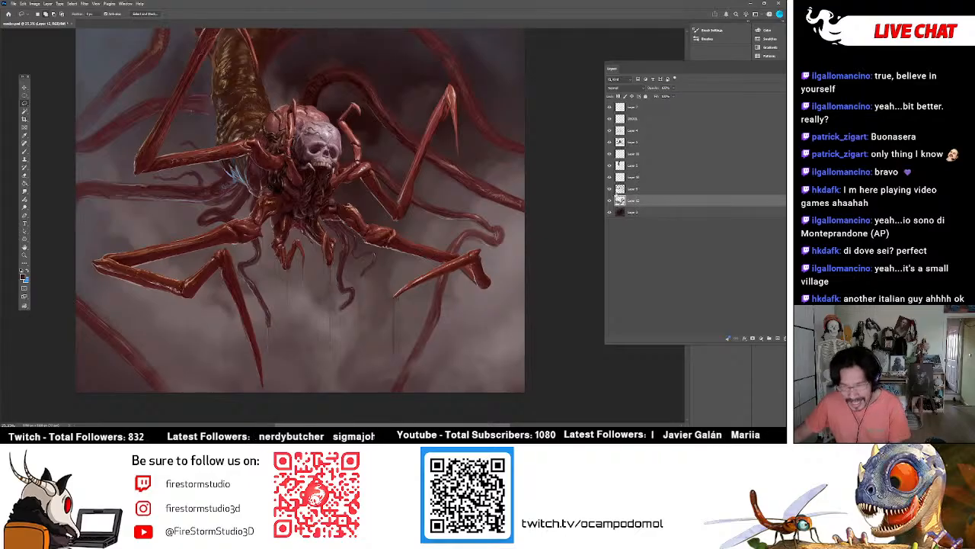
left_click(608, 201)
left_click(609, 201)
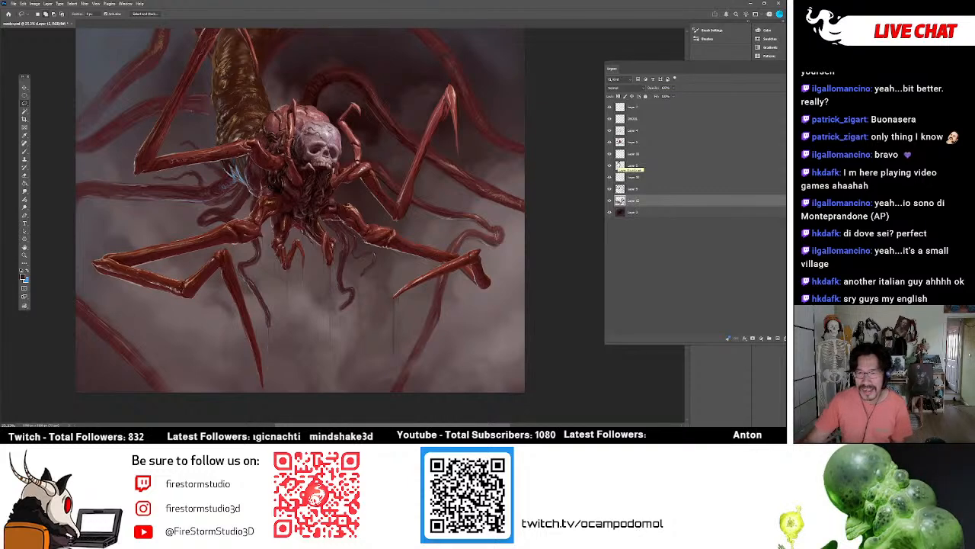
left_click(609, 201)
left_click(608, 201)
Set up the Brush tool for the mist layer with a soft, cloud-like brush preset from the sampled brushes.
left_click(26, 152)
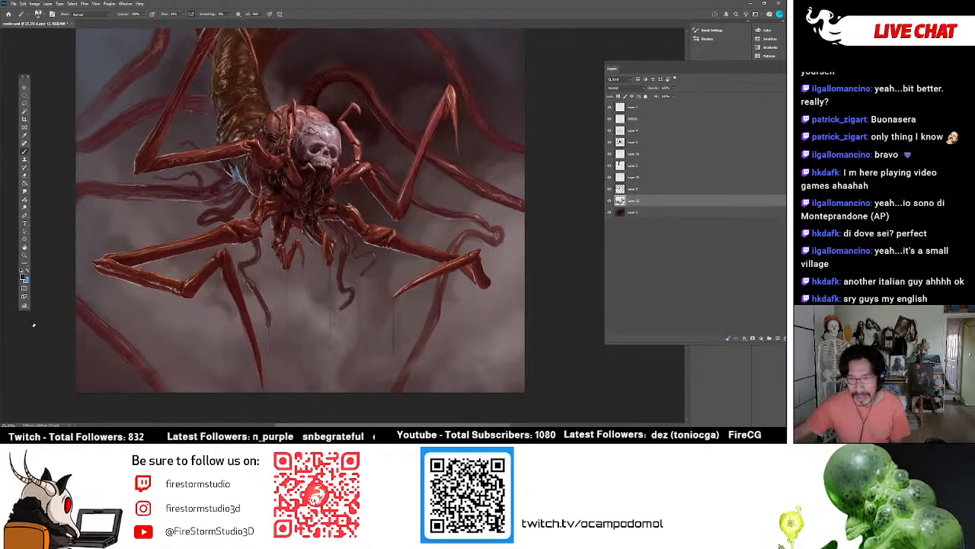
scroll(227, 287, "down", 1)
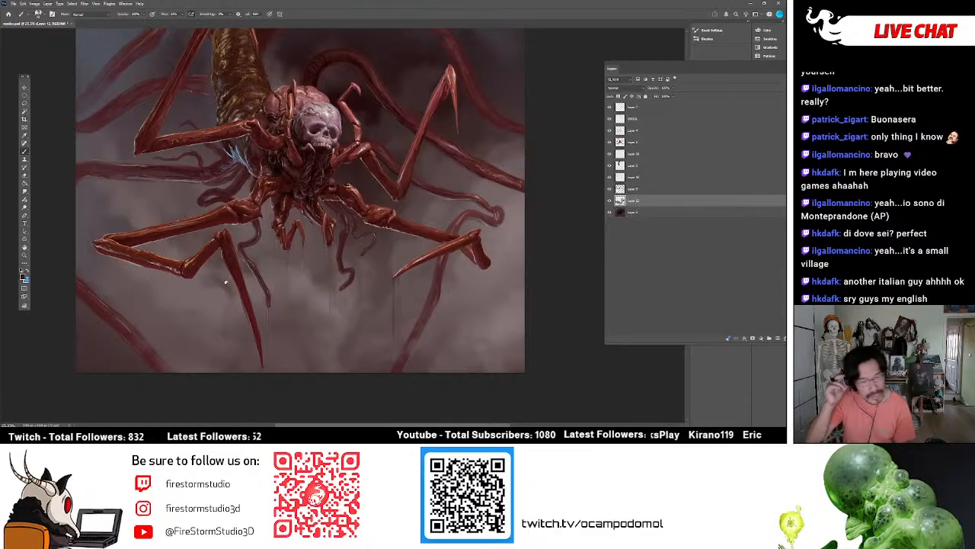
scroll(302, 185, "down", 2)
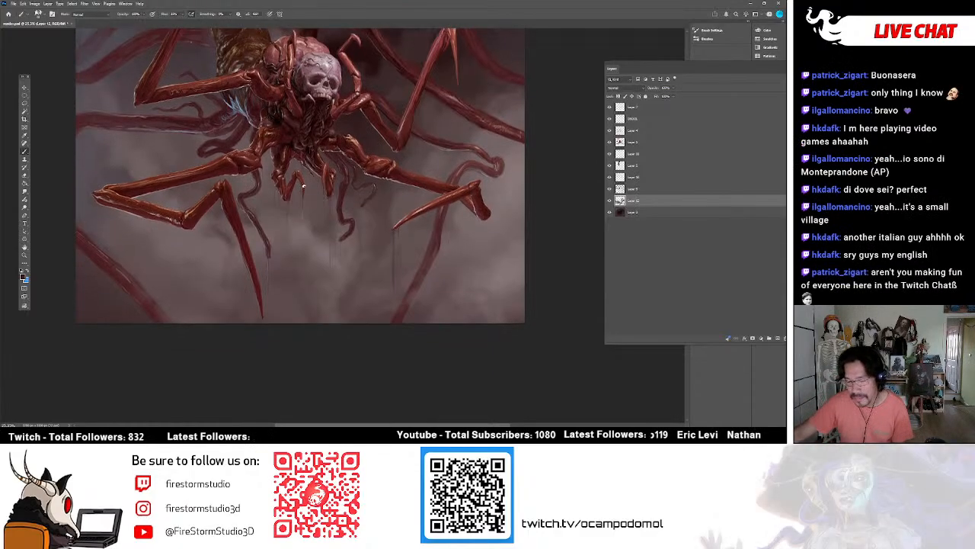
left_click(609, 201)
left_click(610, 201)
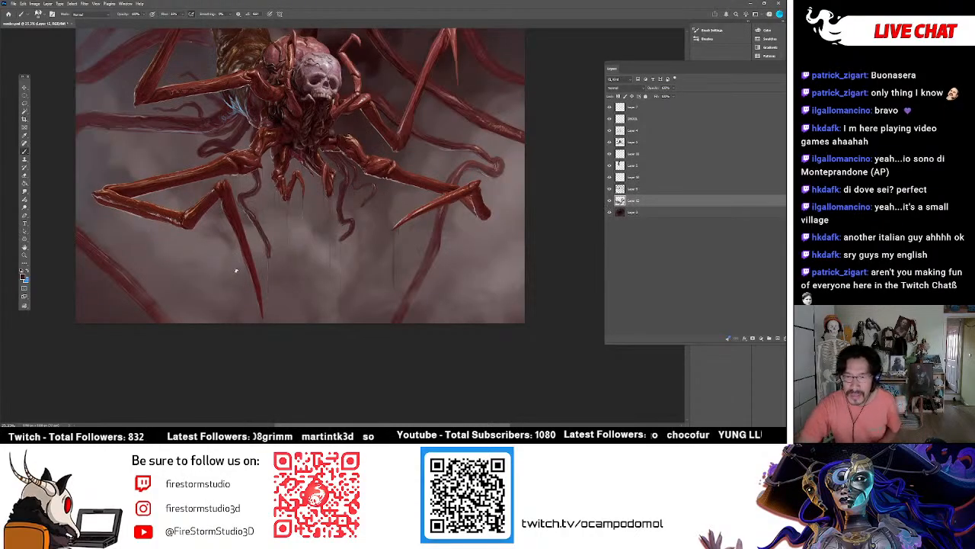
key("]")
key("]")
key("]")
key("]")
key("]")
key("]")
key("]")
key("]")
key("]")
key("]")
key("]")
key("]")
key("]")
key("]")
key("[")
key("[")
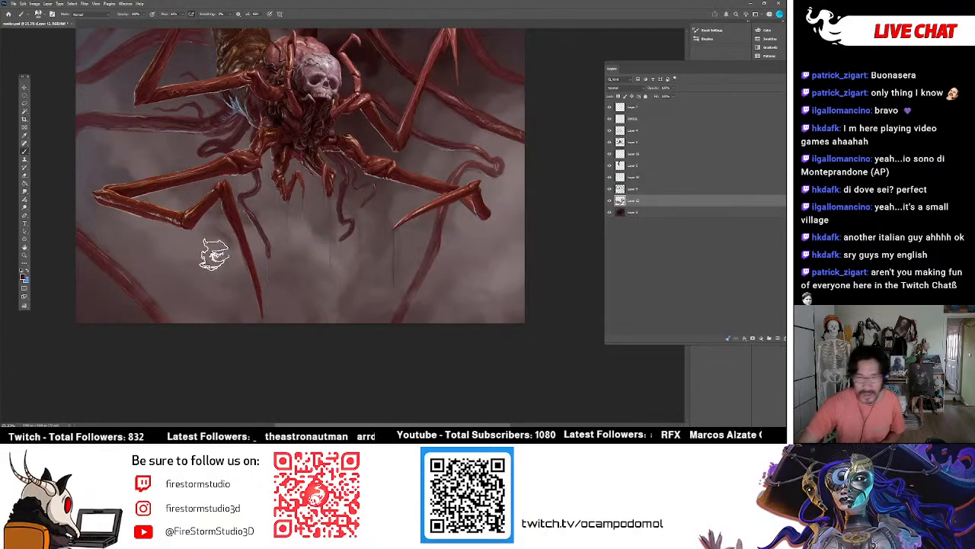
left_click(39, 14)
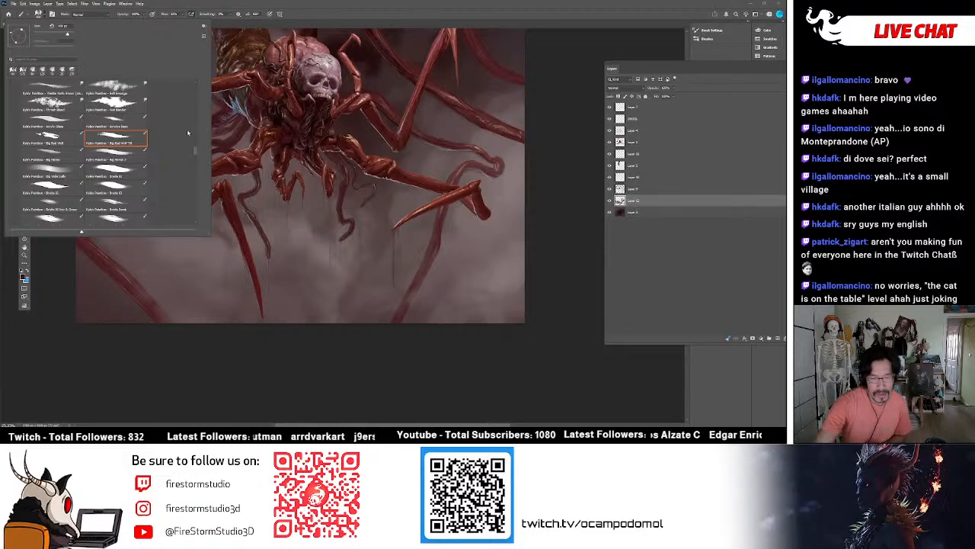
mouse_move(196, 151)
left_mouse_down()
mouse_move(197, 76)
mouse_move(195, 222)
mouse_move(195, 136)
mouse_move(185, 145)
left_mouse_up()
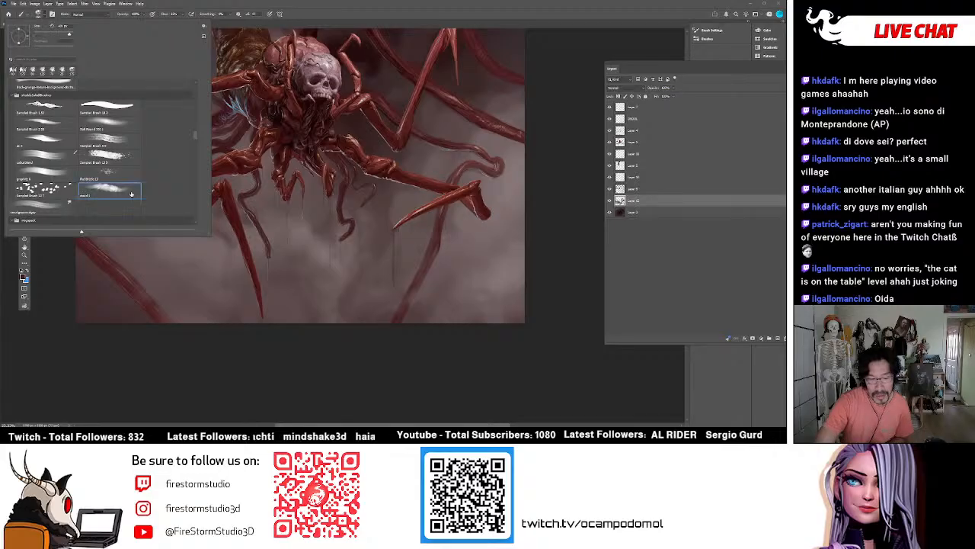
left_click(415, 371)
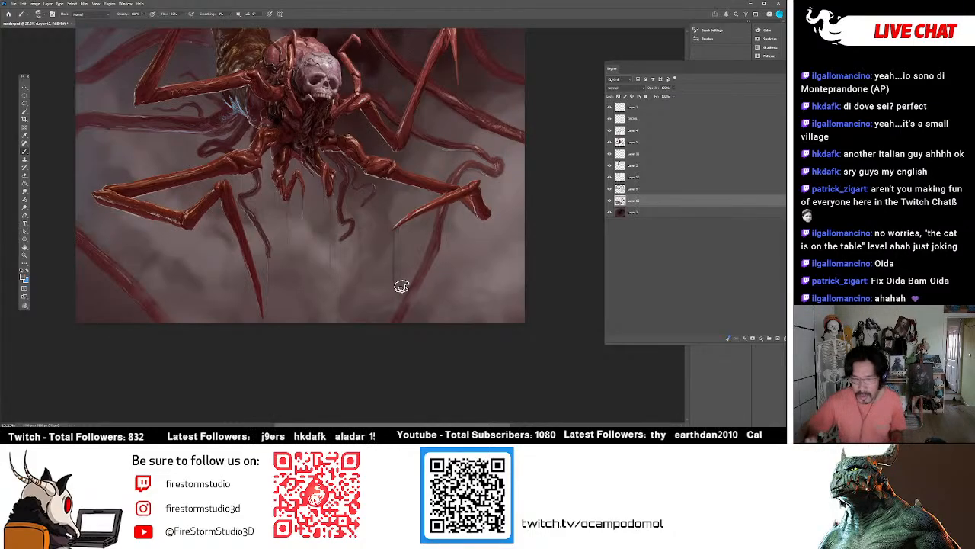
Adjust the brush size and paint mist over the lower background around the hanging tentacles and legs.
key("bracketright")
key("bracketright")
key("bracketright")
key("bracketright")
key("bracketleft")
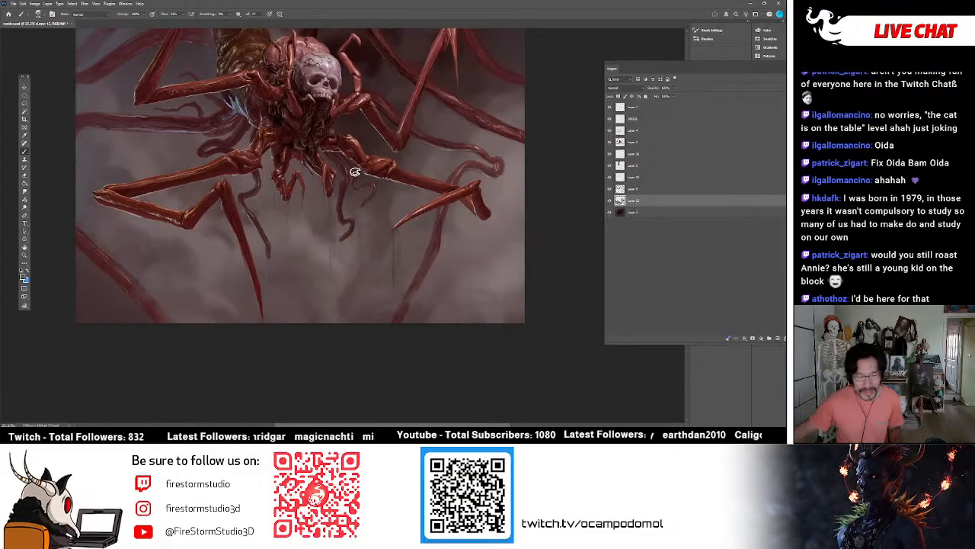
scroll(356, 186, "up", 3)
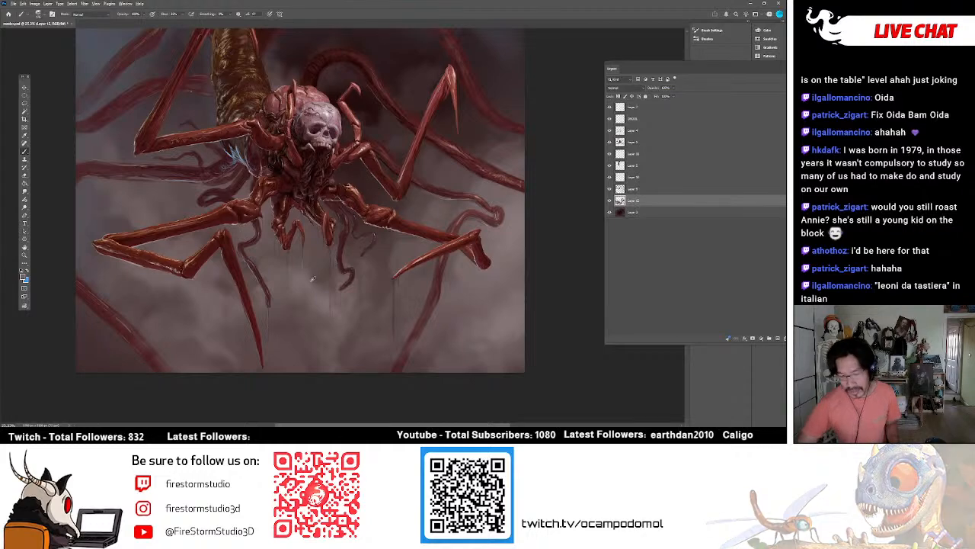
Set the foreground colour to a lighter greyish pink and paint mist beneath the knee of the lower left leg.
left_click(23, 276)
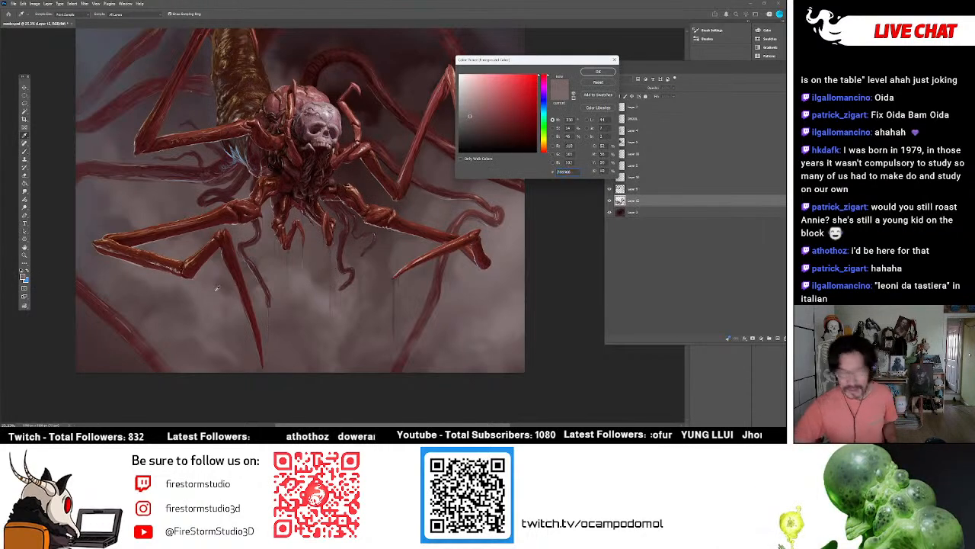
left_click_drag(470, 116, 467, 110)
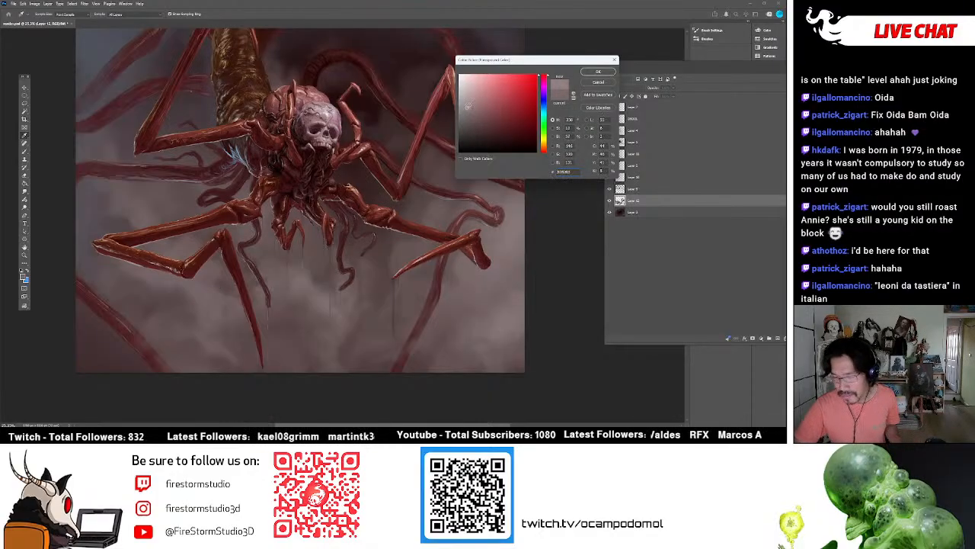
left_click(597, 72)
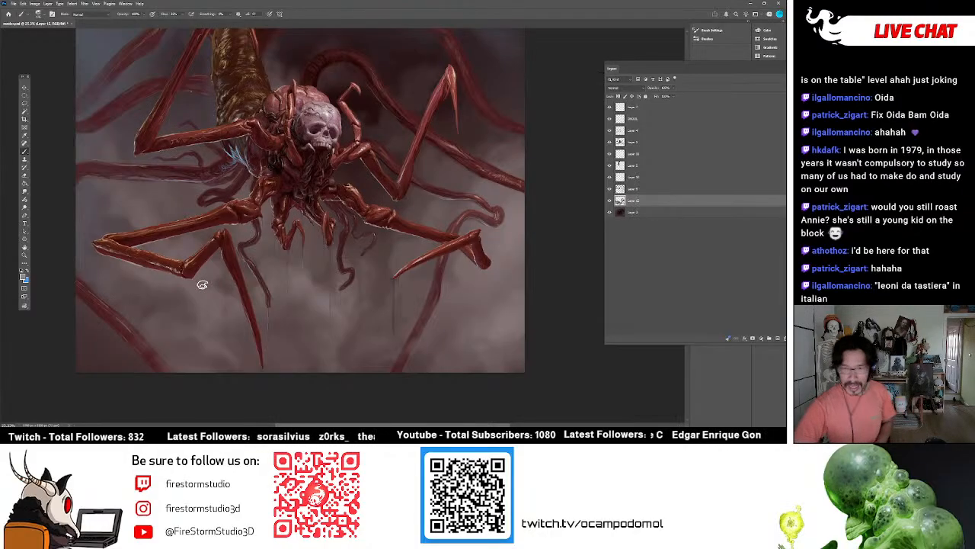
mouse_move(204, 291)
left_mouse_down()
mouse_move(198, 268)
mouse_move(201, 279)
left_mouse_up()
key("bracketleft")
key("bracketleft")
key("bracketleft")
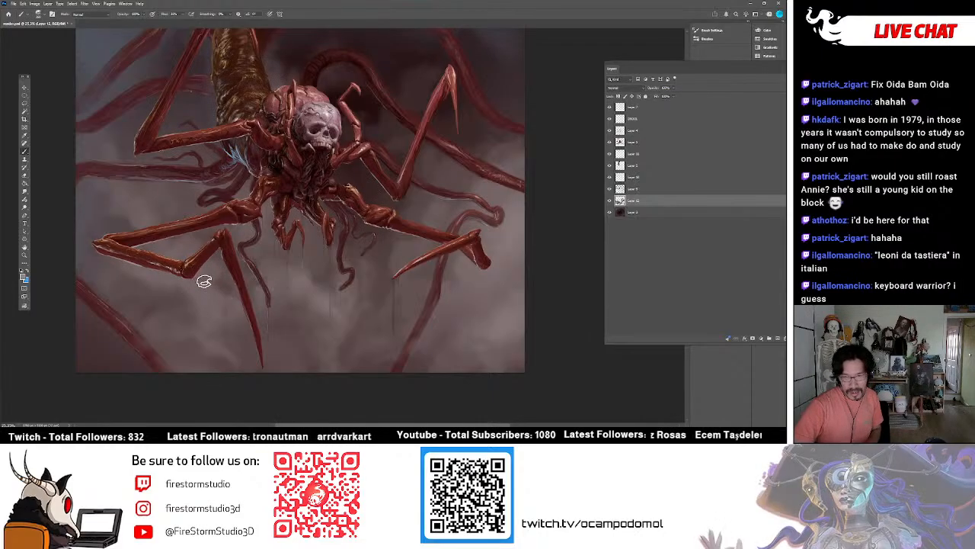
Enlarge the brush and paint more mist across the lower left and lower right background.
key("bracketright")
key("bracketright")
key("bracketright")
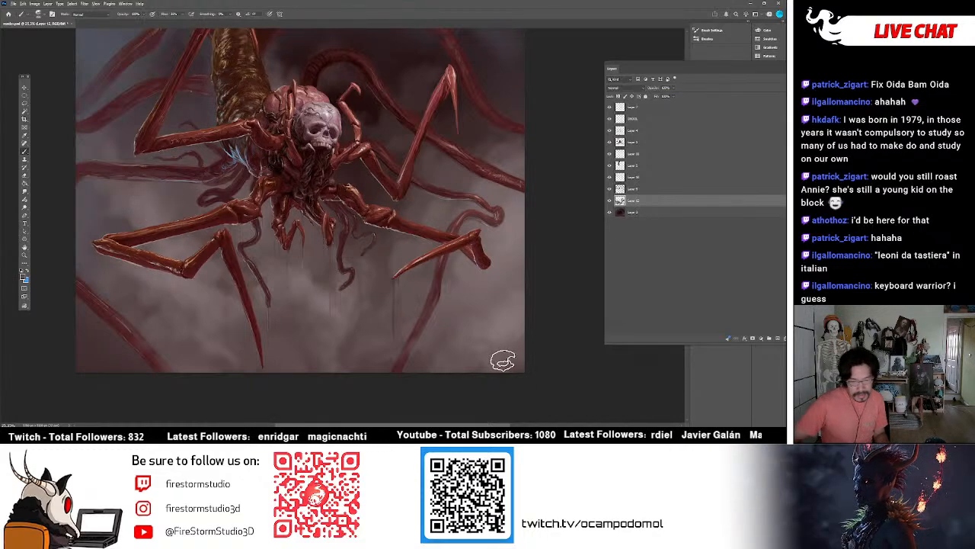
left_click(152, 308, "alt")
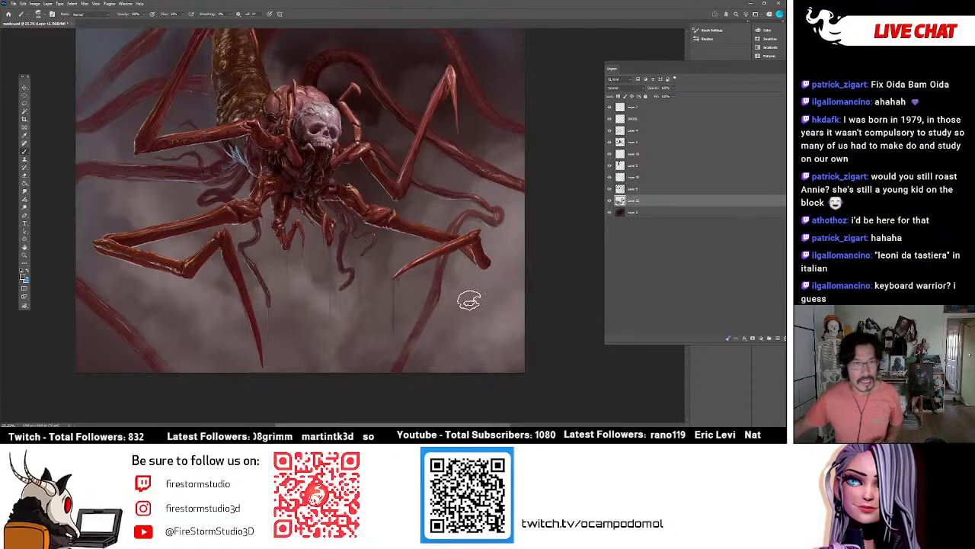
scroll(433, 320, "up", 3)
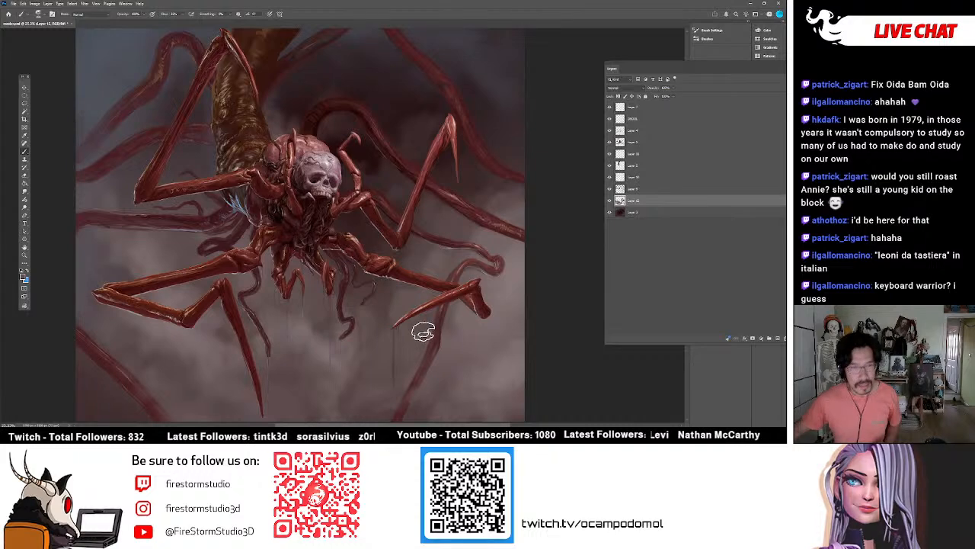
Switch the brush preset and a near-black foreground colour, and paint a dark wisp in the mist beside the tip of the lower left leg.
scroll(431, 327, "down", 1)
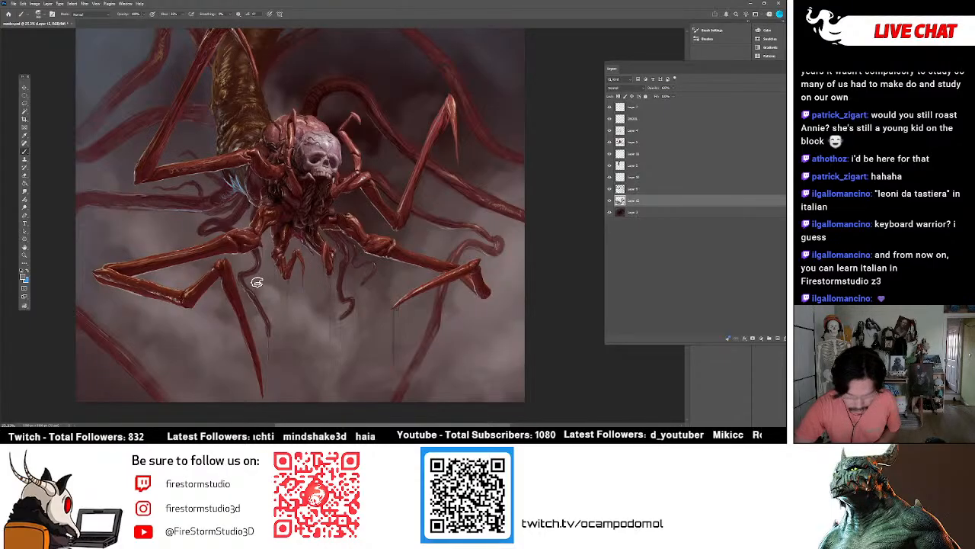
left_click(42, 13)
left_click(302, 296)
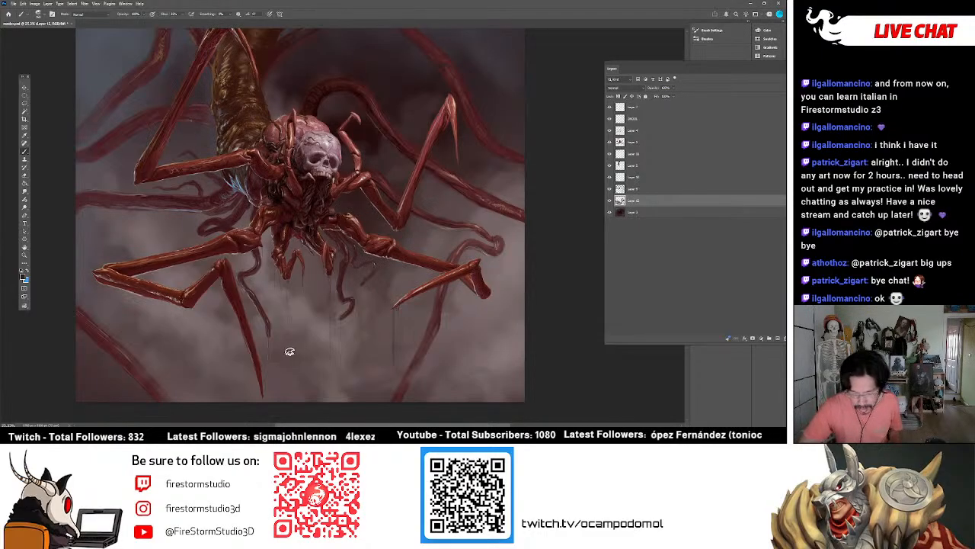
key("ctrl+z")
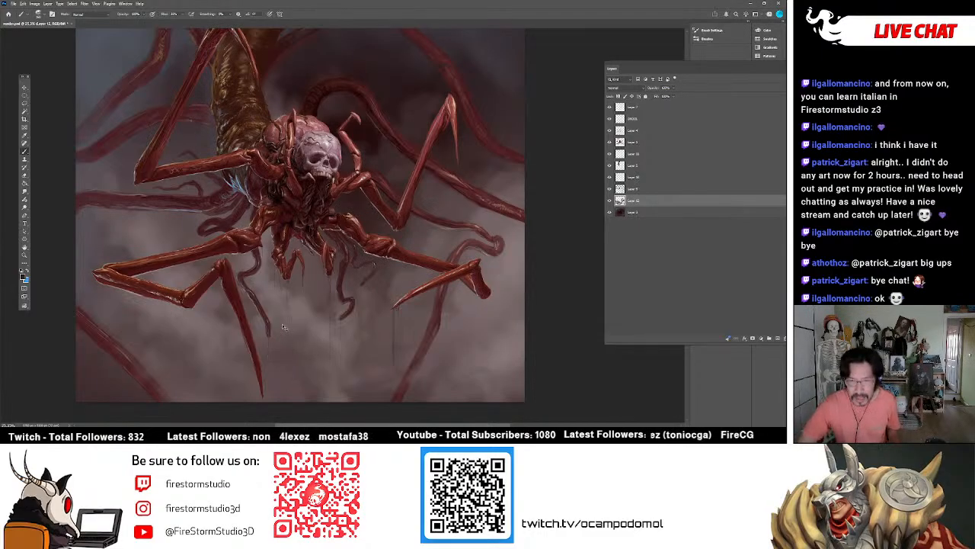
left_click_drag(282, 355, 304, 389)
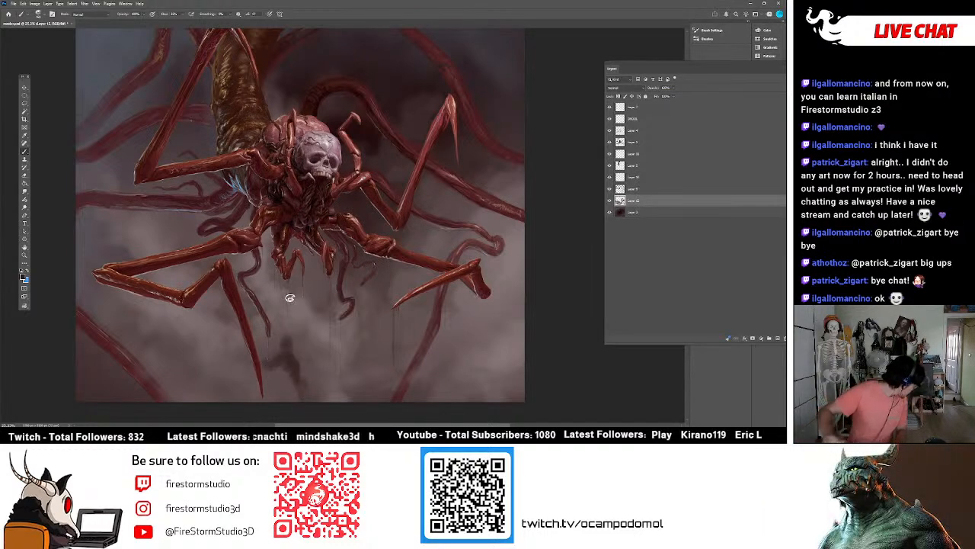
Blend the dark wisp into the background with the Smudge tool and brush more mist over that area.
key("r")
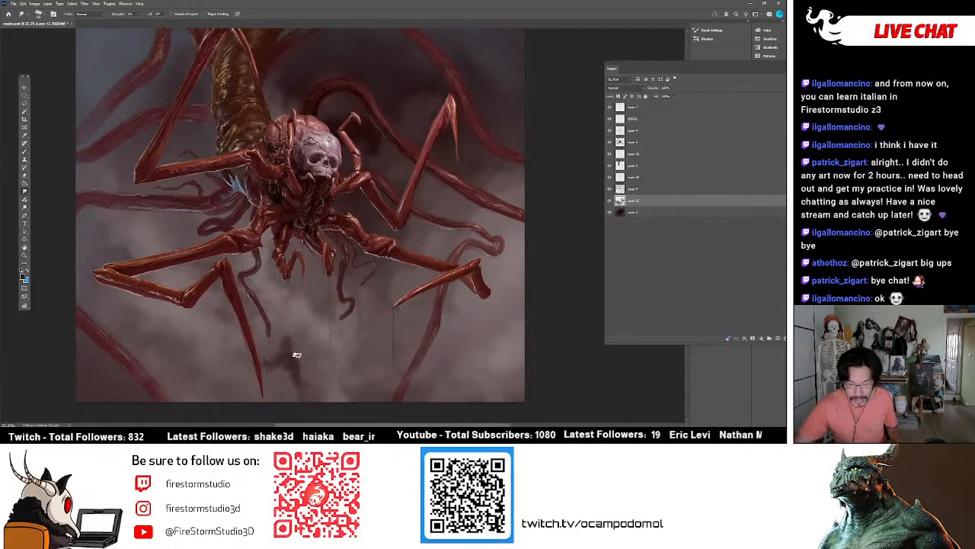
mouse_move(281, 365)
left_mouse_down()
mouse_move(268, 369)
mouse_move(306, 385)
left_mouse_up()
mouse_move(289, 346)
left_mouse_down()
mouse_move(260, 354)
mouse_move(299, 358)
left_mouse_up()
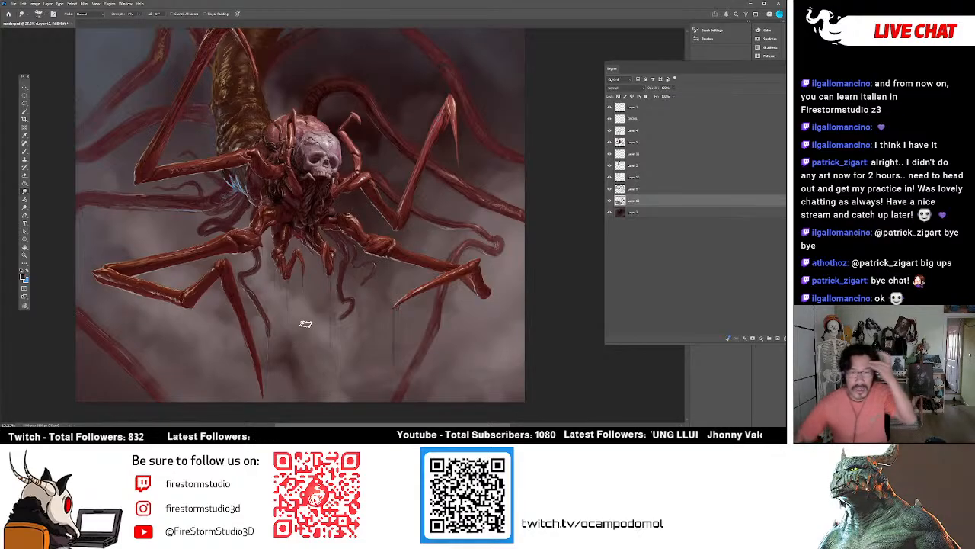
key("b")
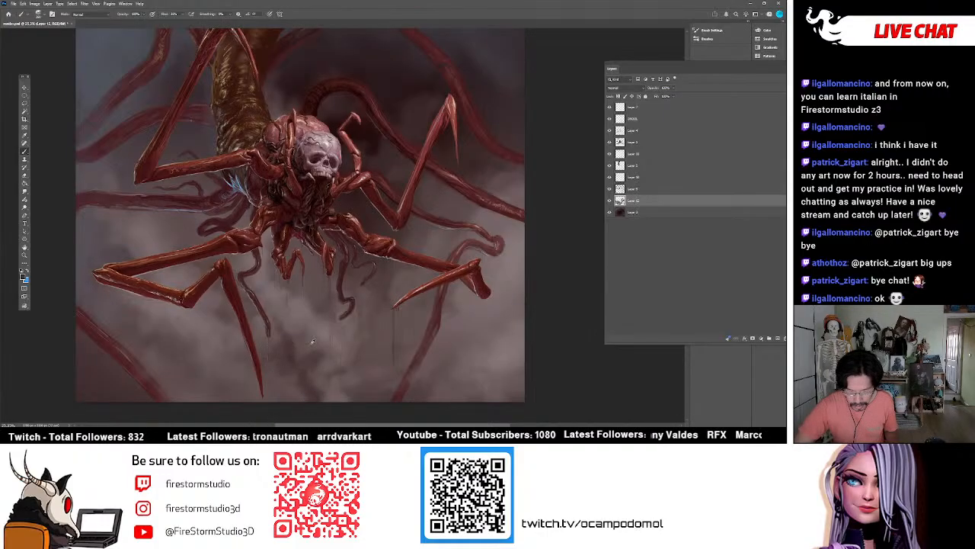
left_click(288, 385, "alt")
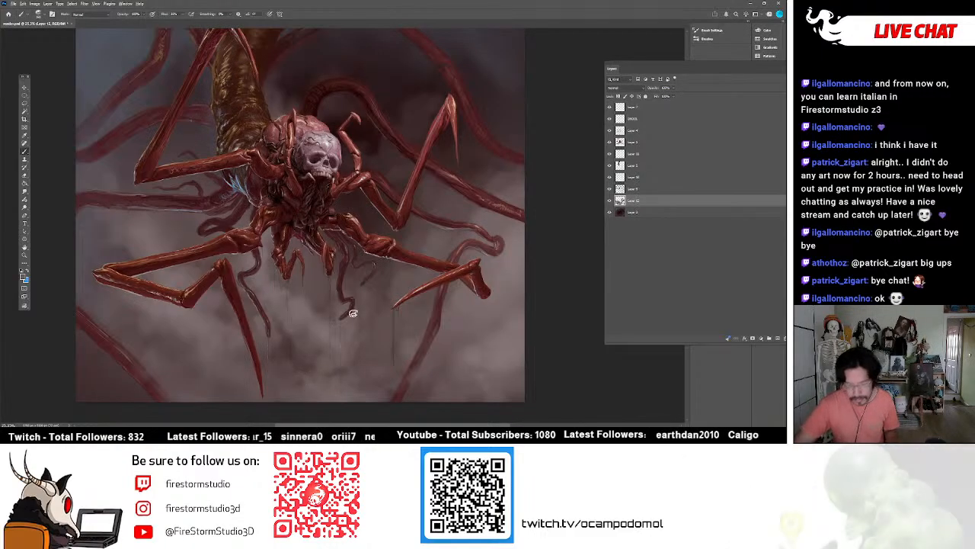
Compare the painting with the body layer and the layers just above it hidden and shown one at a time.
scroll(422, 326, "down", 1)
scroll(434, 324, "up", 3)
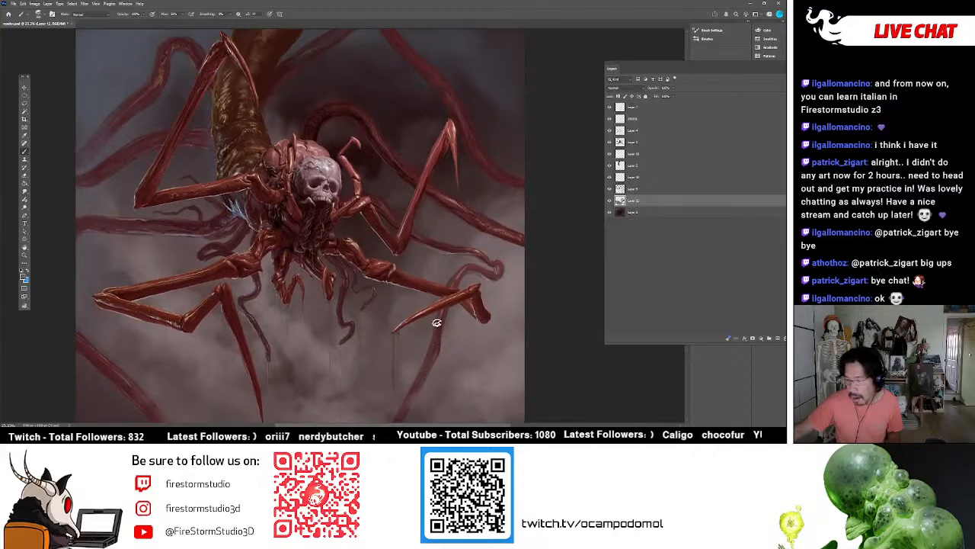
scroll(439, 305, "up", 4)
scroll(462, 268, "down", 4)
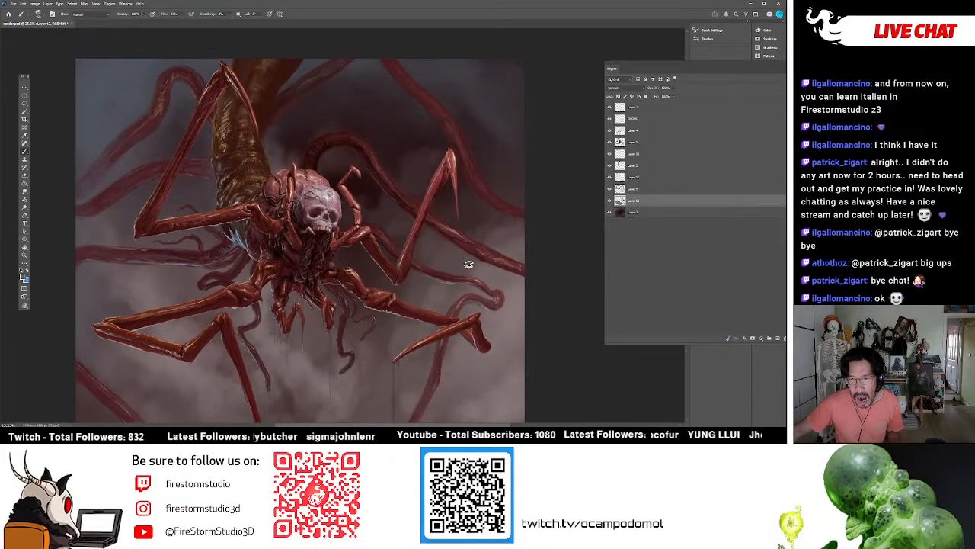
scroll(441, 243, "down", 2)
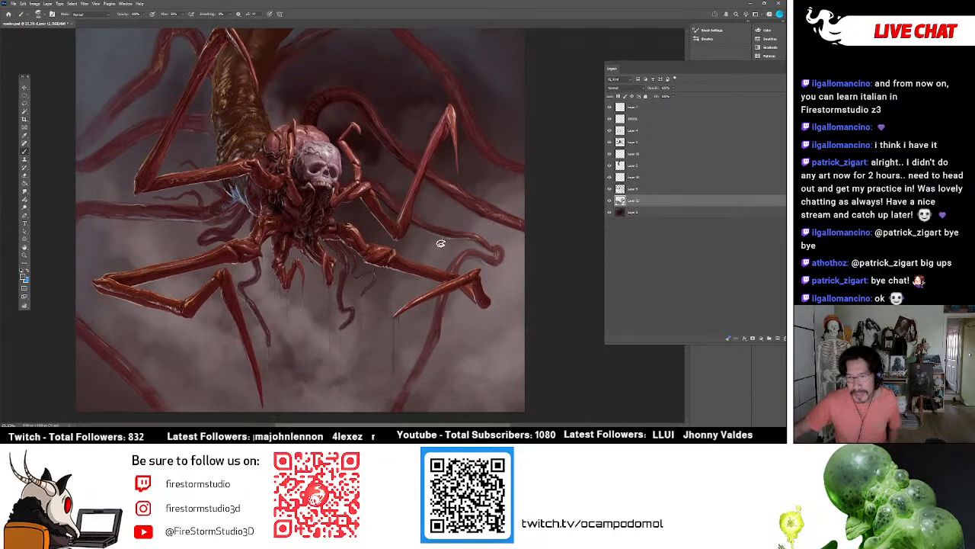
left_click(608, 165)
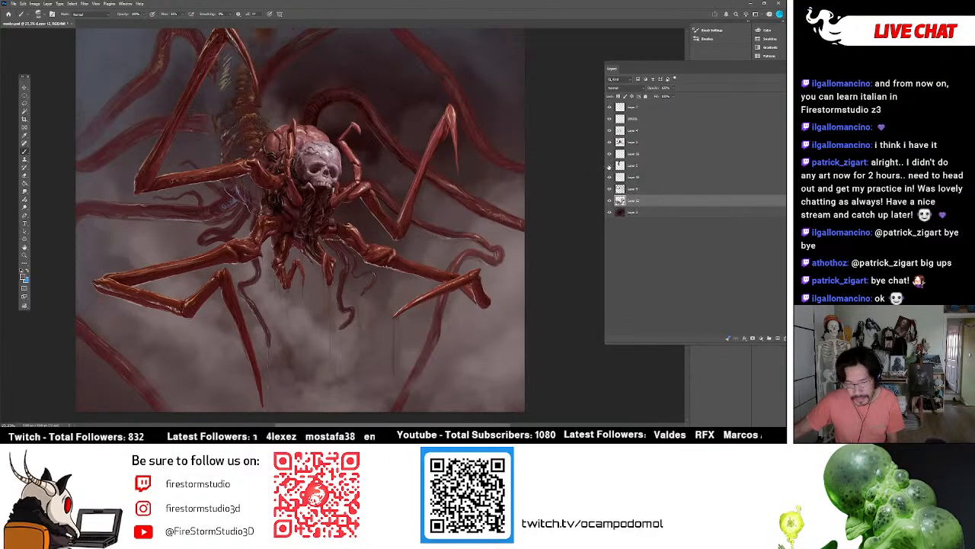
left_click(608, 166)
left_click(609, 154)
left_click(608, 153)
left_click(609, 142)
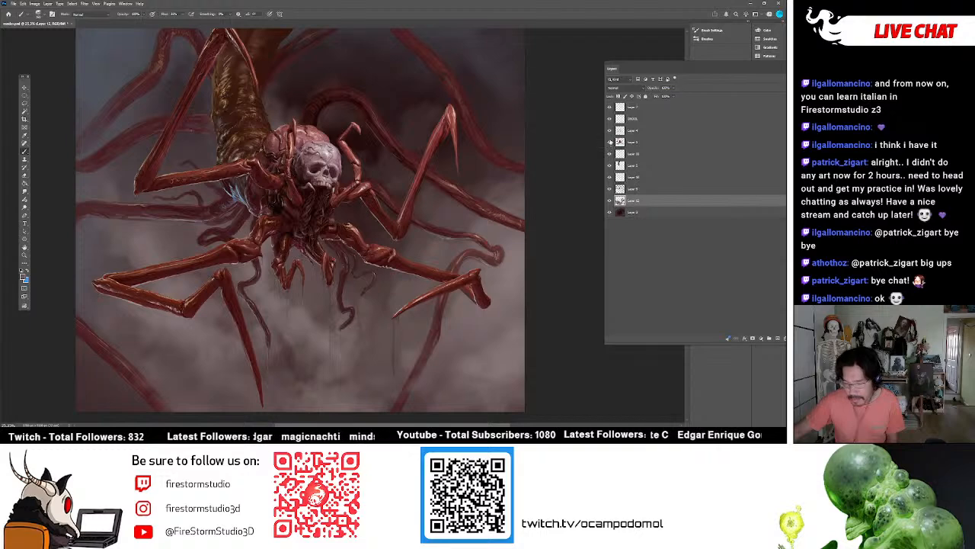
left_click(610, 142)
left_click(609, 142)
left_click(610, 134)
left_click(610, 134)
left_click(609, 134)
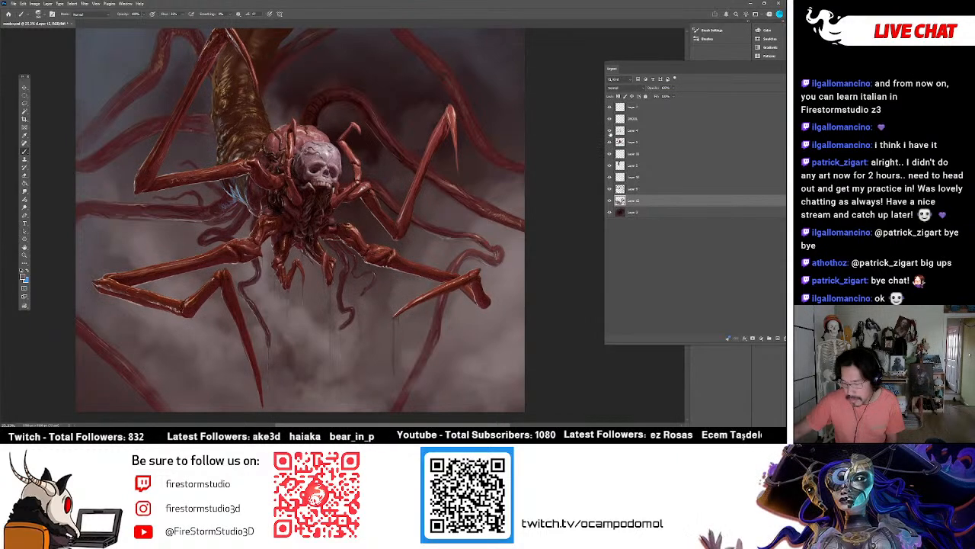
Examine the lower background mist around the legs and hanging tentacles.
scroll(442, 246, "down", 3)
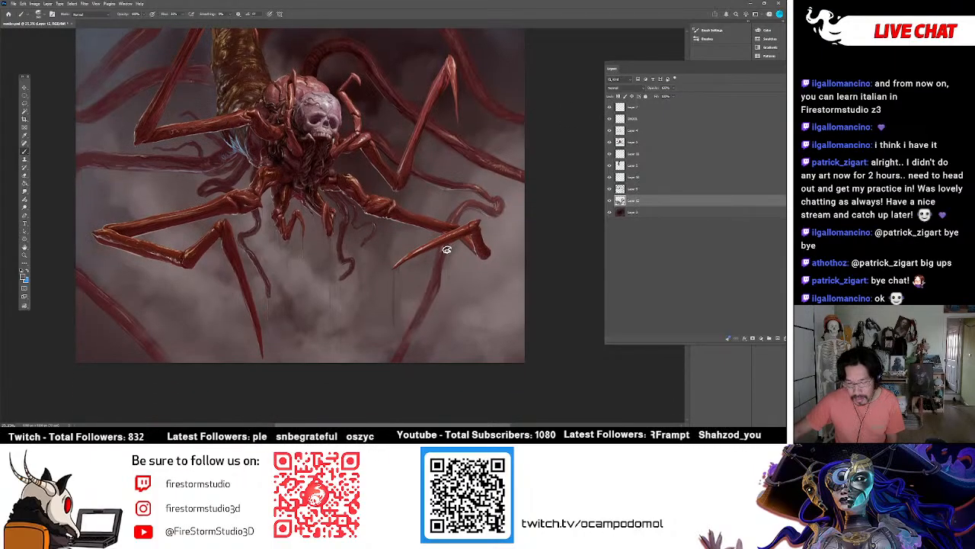
scroll(447, 250, "up", 3)
scroll(448, 239, "down", 4)
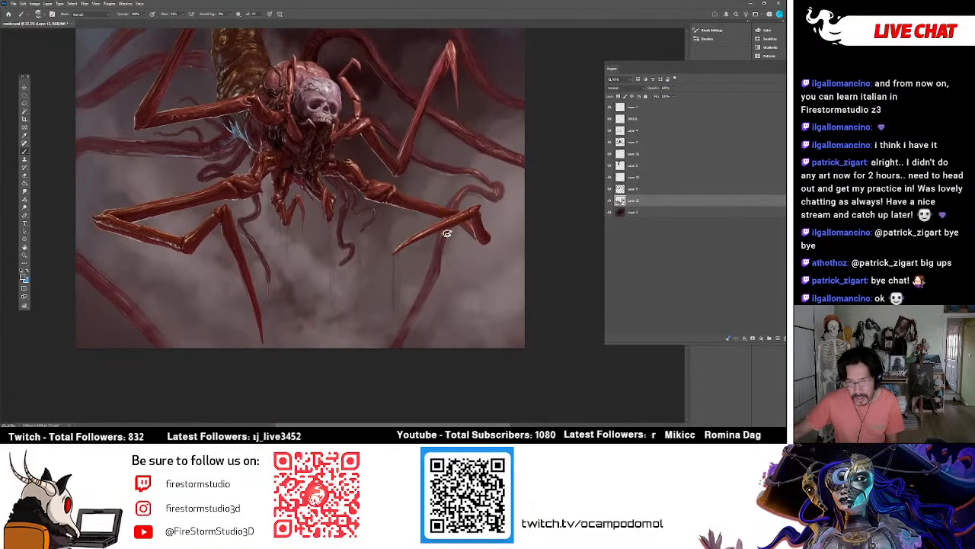
scroll(351, 238, "up", 1)
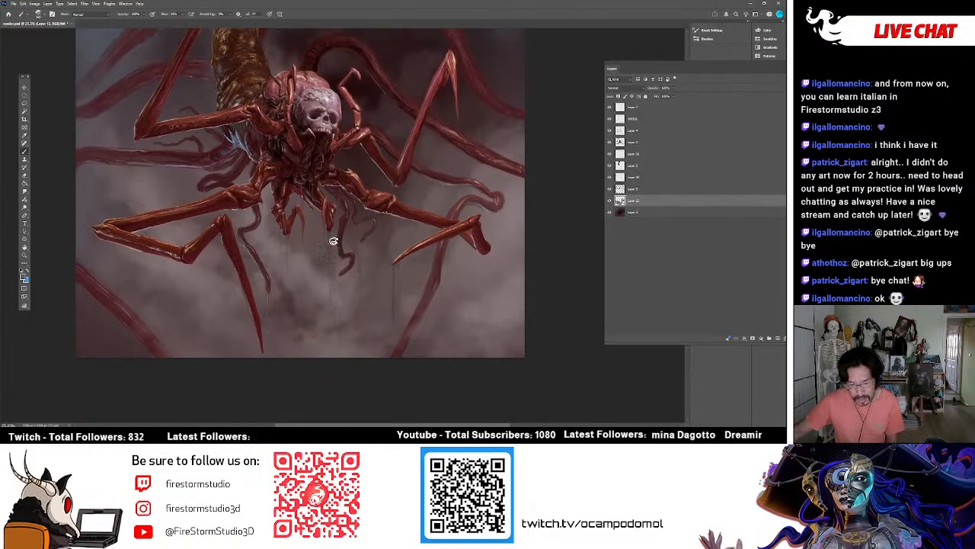
scroll(437, 238, "up", 3)
scroll(436, 239, "up", 1)
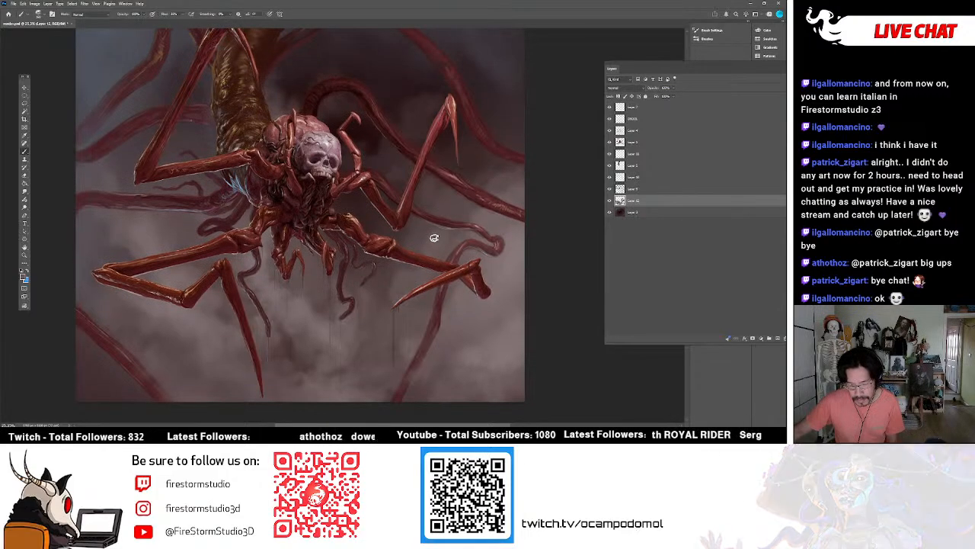
scroll(427, 236, "up", 2)
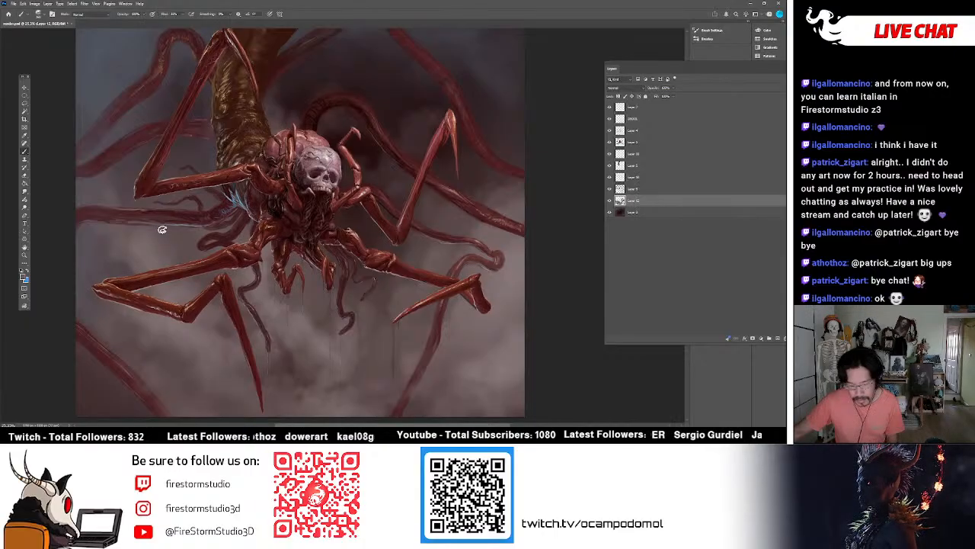
Select the DROOL layer for working on the area around the skull's mouth.
left_click(25, 255)
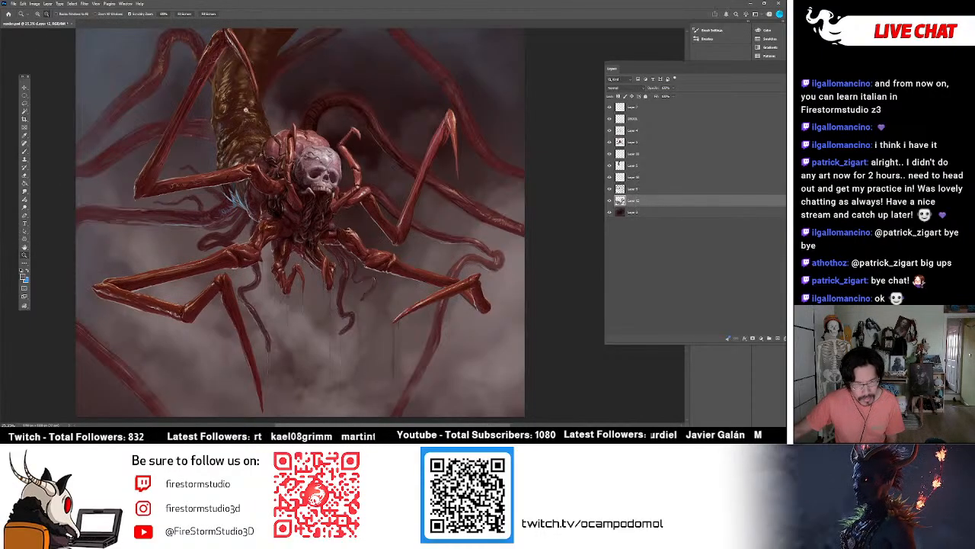
scroll(303, 211, "up", 2)
scroll(305, 211, "down", 1)
scroll(333, 206, "down", 1)
scroll(332, 196, "up", 1)
scroll(332, 200, "up", 4)
scroll(364, 230, "up", 1)
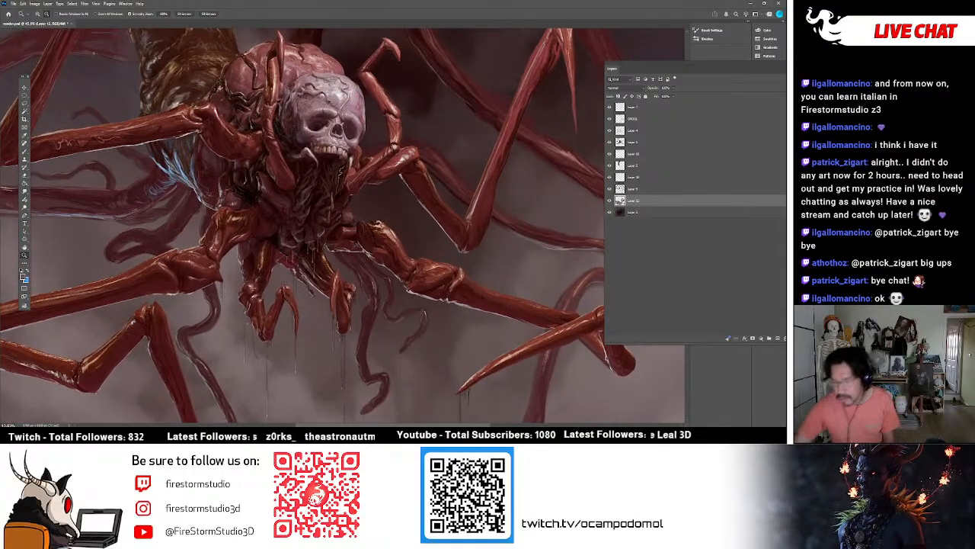
left_click(609, 119)
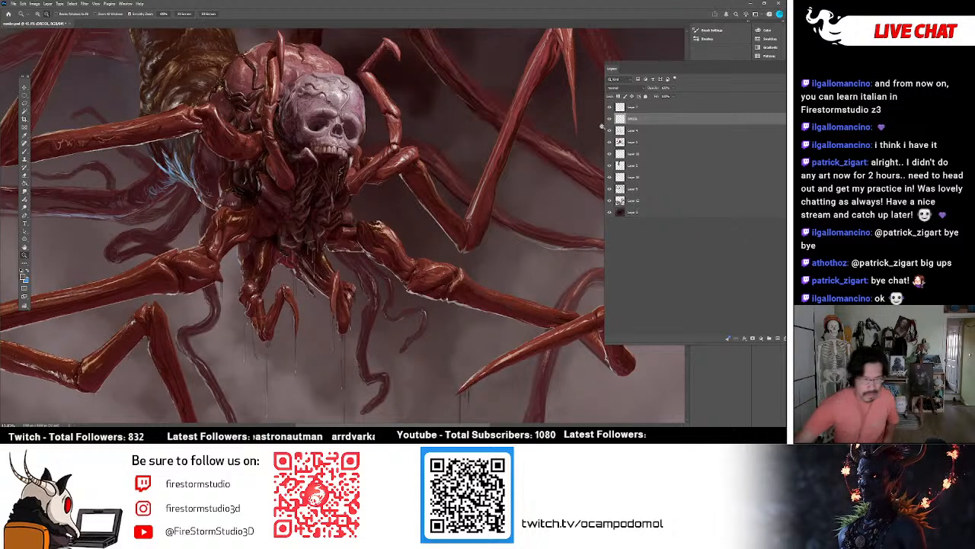
Choose a Big Bad Wolf brush preset and paint thin pale drool strands hanging from the skull's teeth.
left_click(24, 154)
left_click(43, 14)
scroll(199, 163, "down", 10)
scroll(197, 175, "up", 5)
scroll(196, 152, "down", 1)
left_click(132, 148)
left_click(135, 160)
left_click(135, 148)
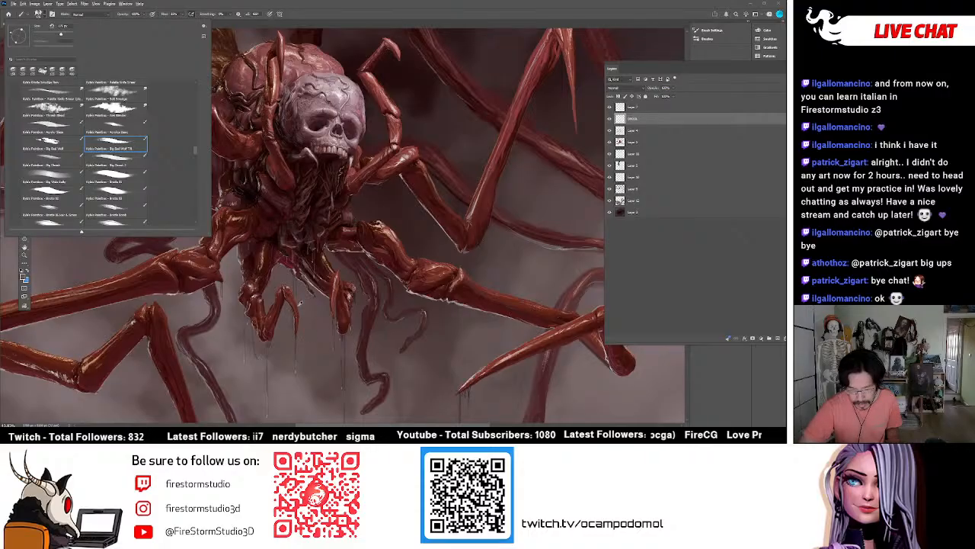
left_click(314, 152, "alt")
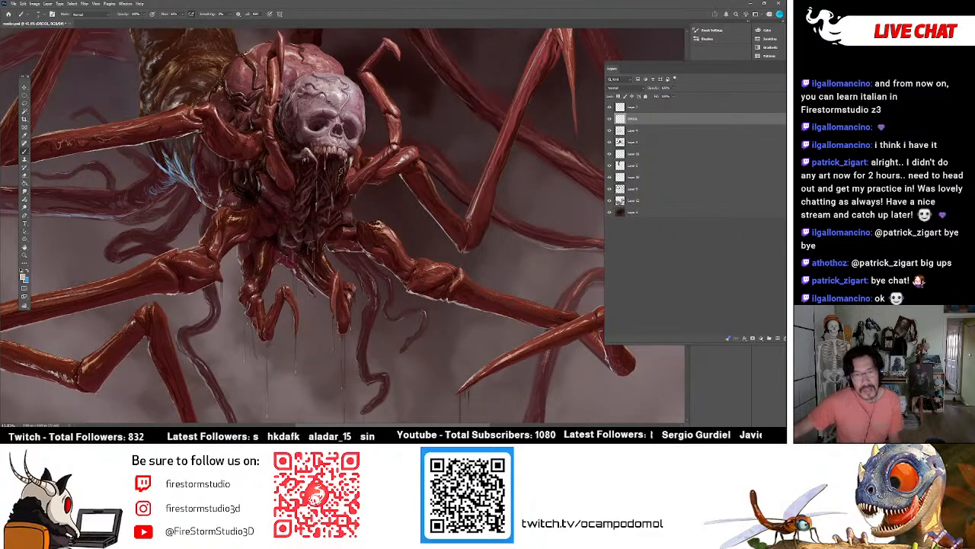
Review the whole composition and the new drool strands at several magnifications.
key("z")
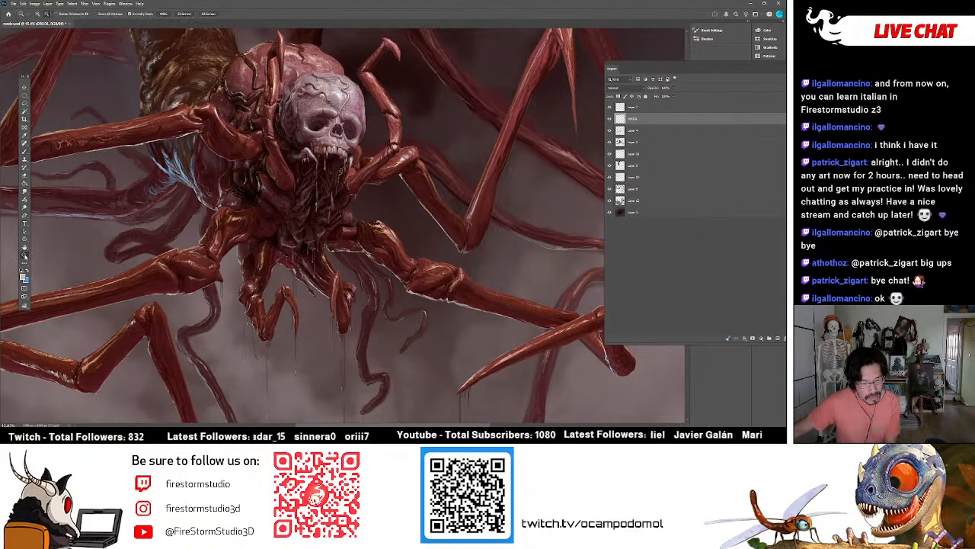
left_click(210, 95, "alt")
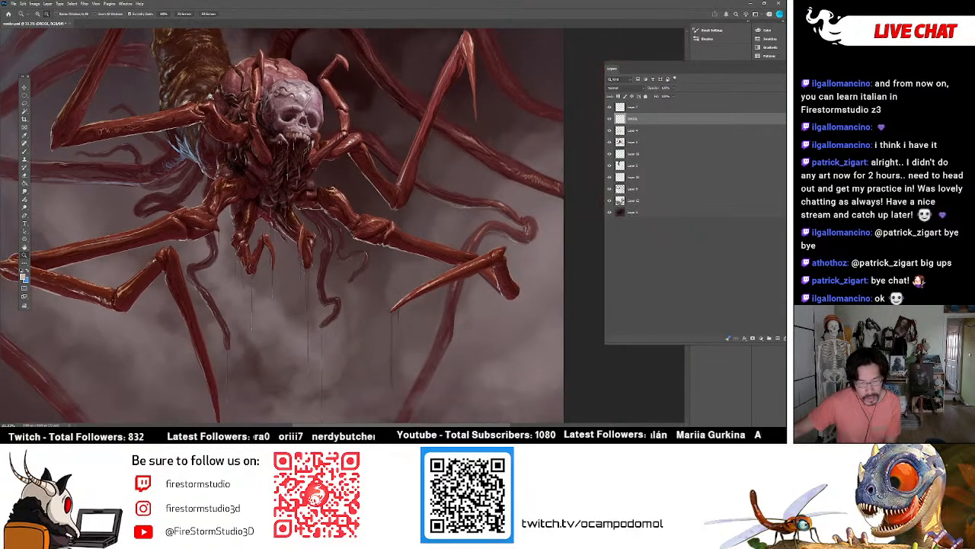
left_click(210, 94, "alt")
left_click(246, 128, "alt")
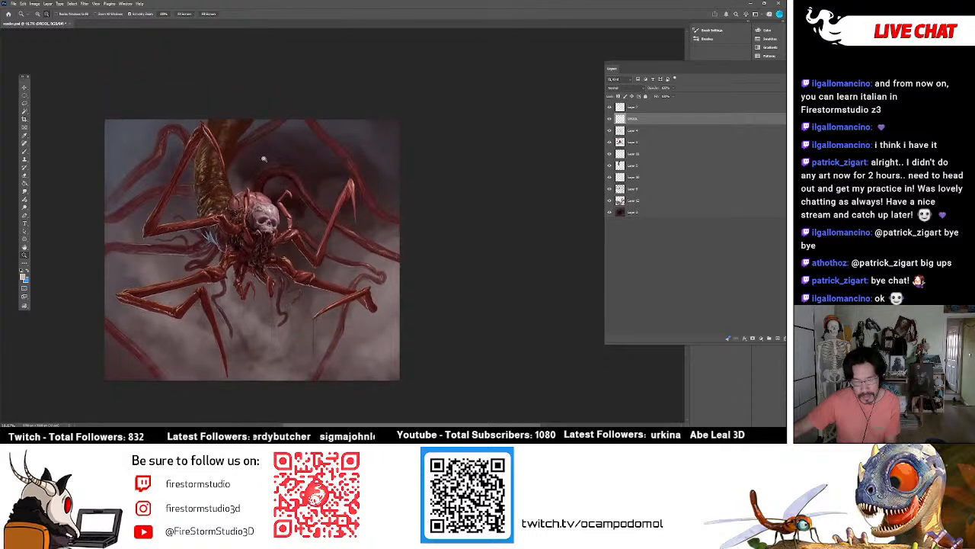
left_click(263, 163)
left_click(254, 151)
left_click_drag(254, 151, 260, 148)
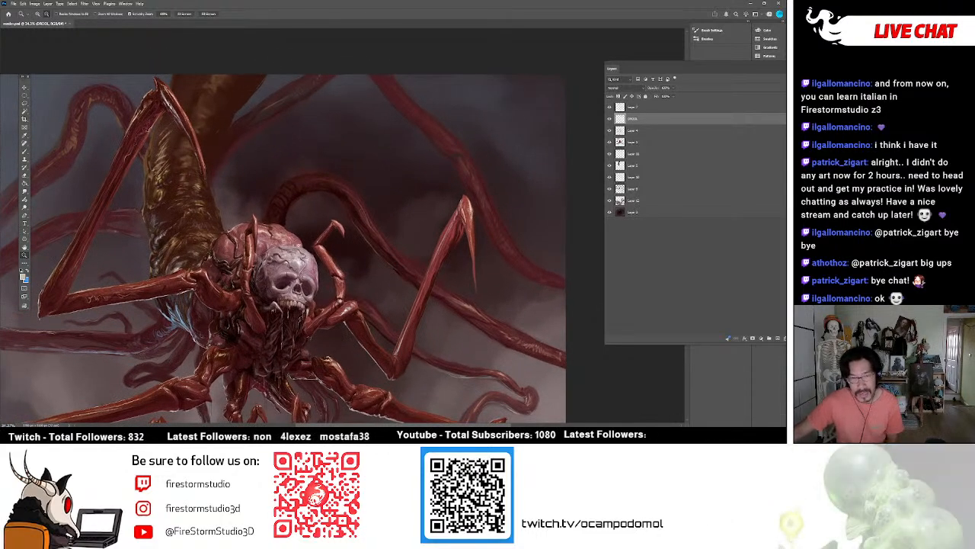
left_click_drag(323, 234, 302, 235)
mouse_move(278, 187)
left_mouse_down()
mouse_move(295, 182)
mouse_move(303, 161)
mouse_move(238, 179)
left_mouse_up()
left_click_drag(265, 212, 289, 214)
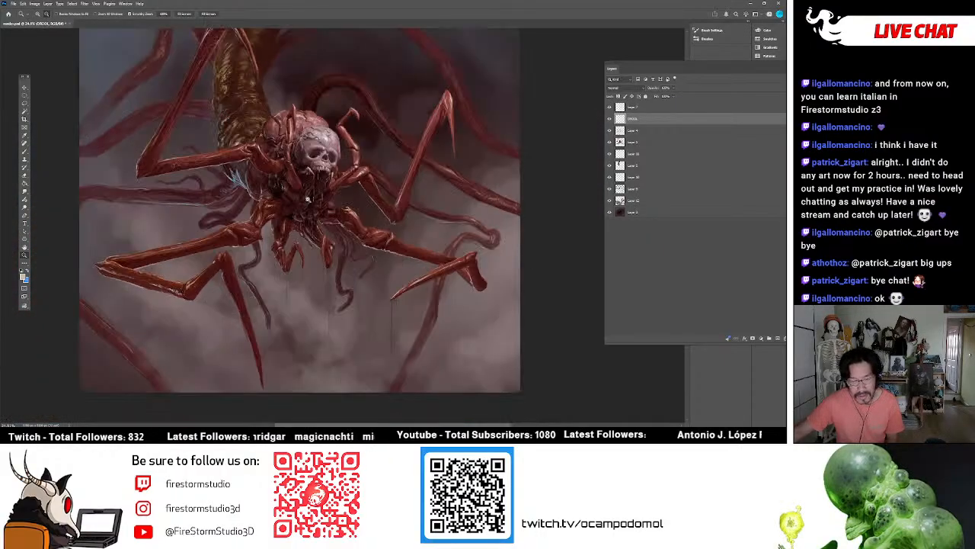